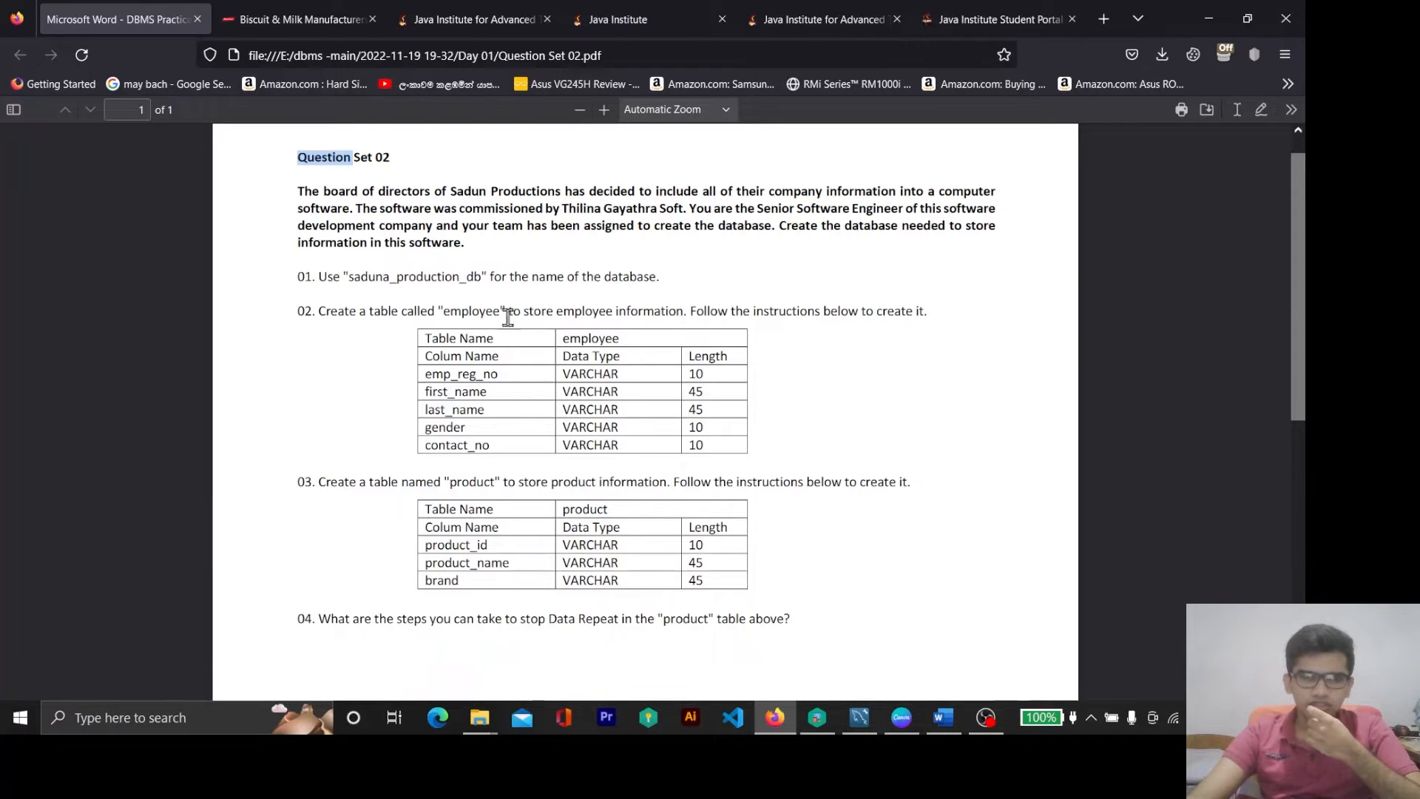
# Read questions 01 to 03 of the question sheet for the database name and the names of the two tables.
pyautogui.moveTo(300, 281); pyautogui.dragTo(413, 455)
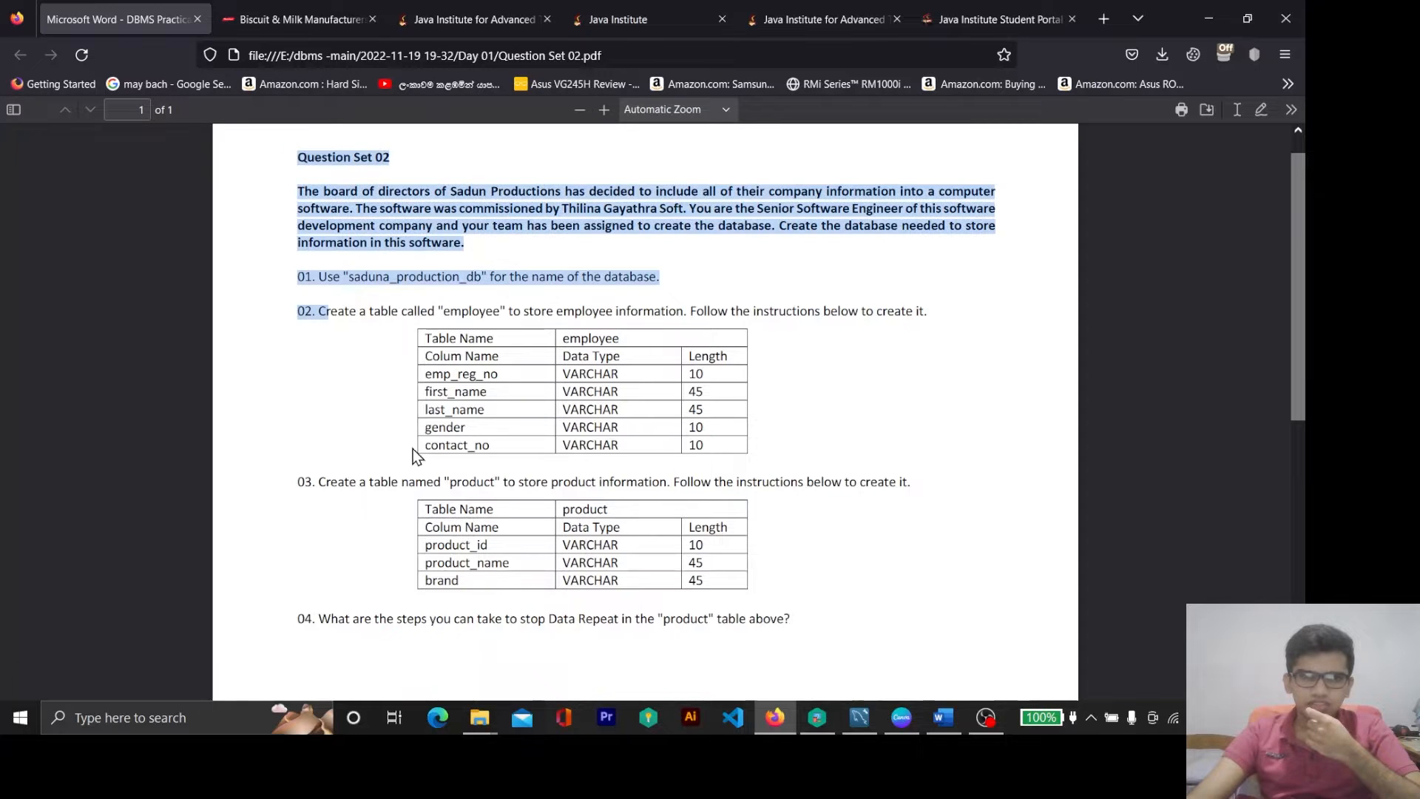
pyautogui.doubleClick(394, 488)
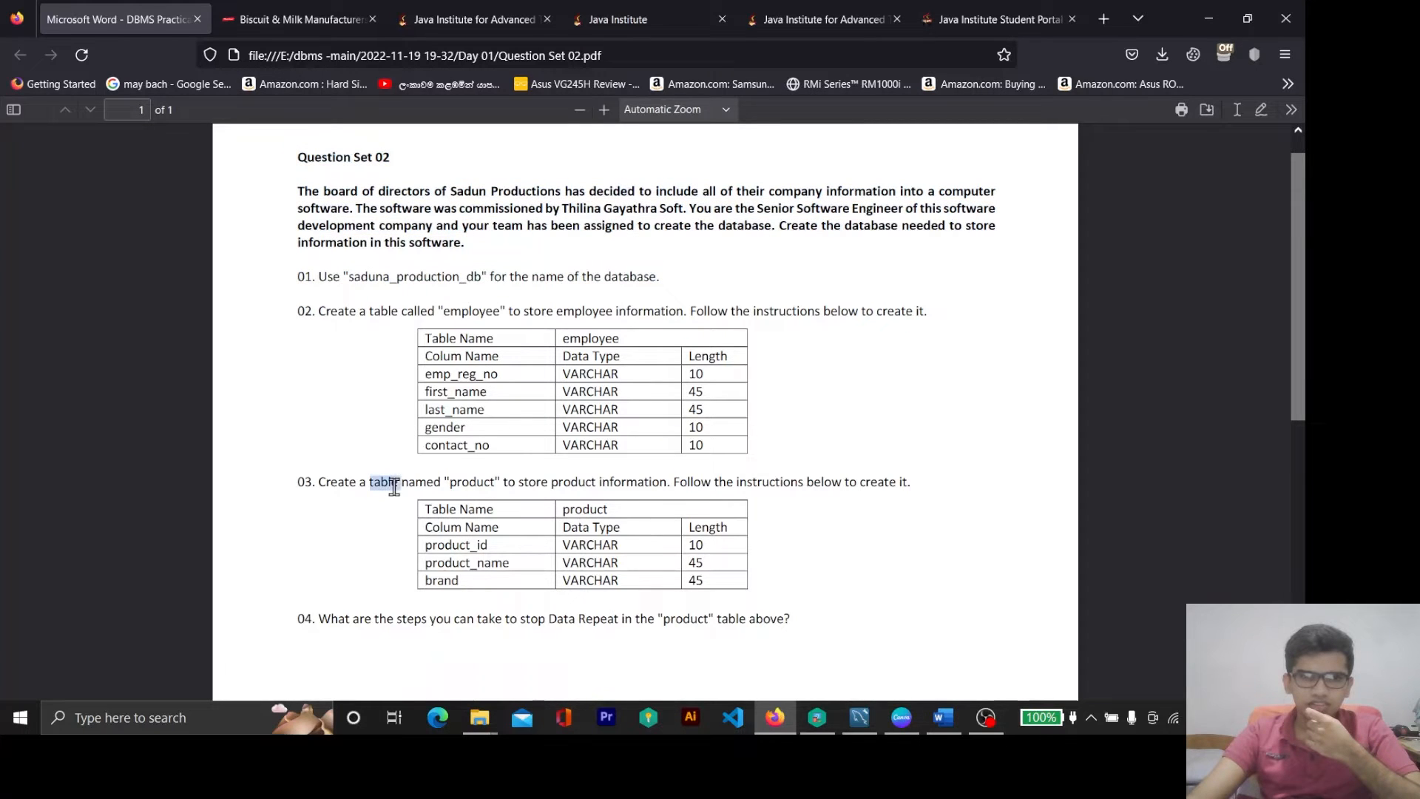
pyautogui.doubleClick(412, 278)
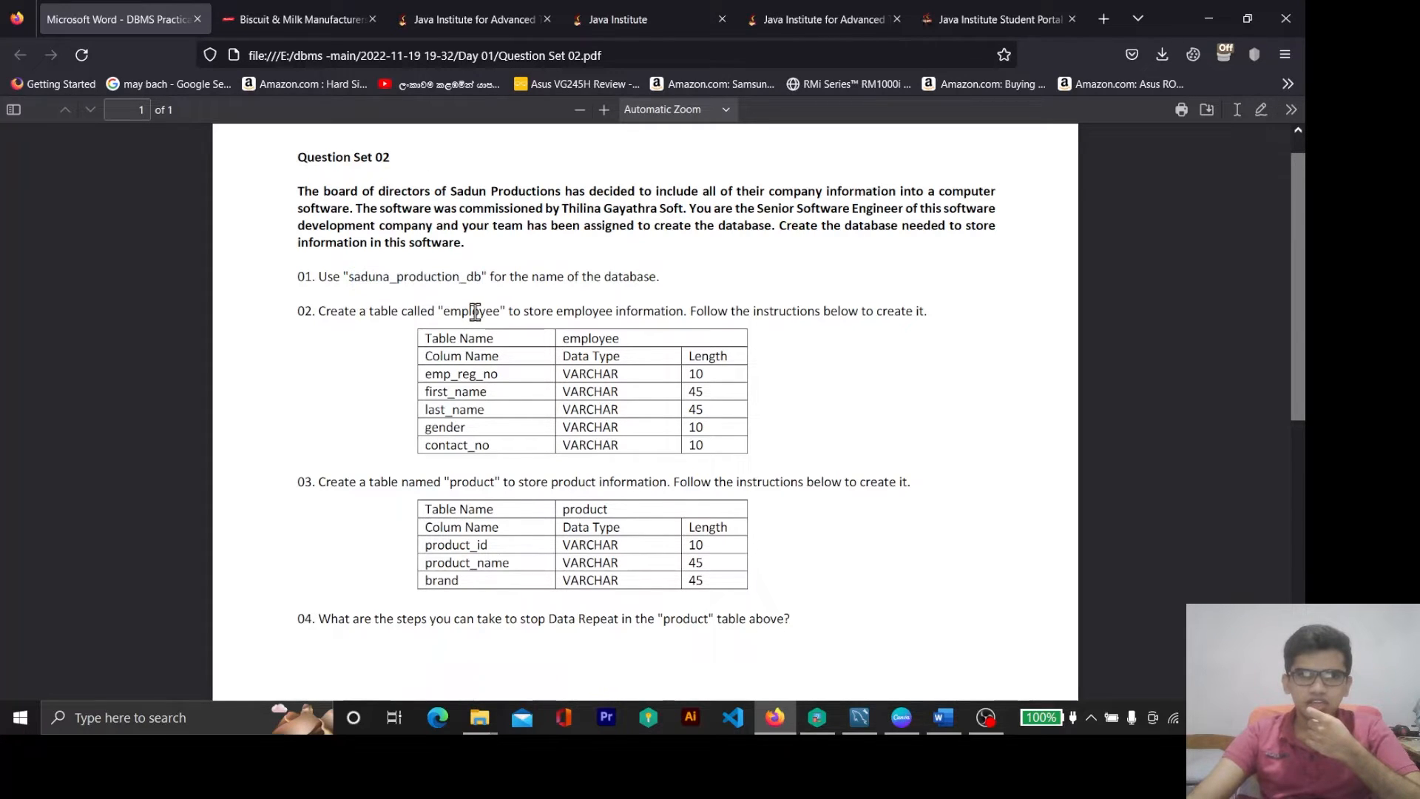
pyautogui.doubleClick(473, 312)
pyautogui.click(473, 482)
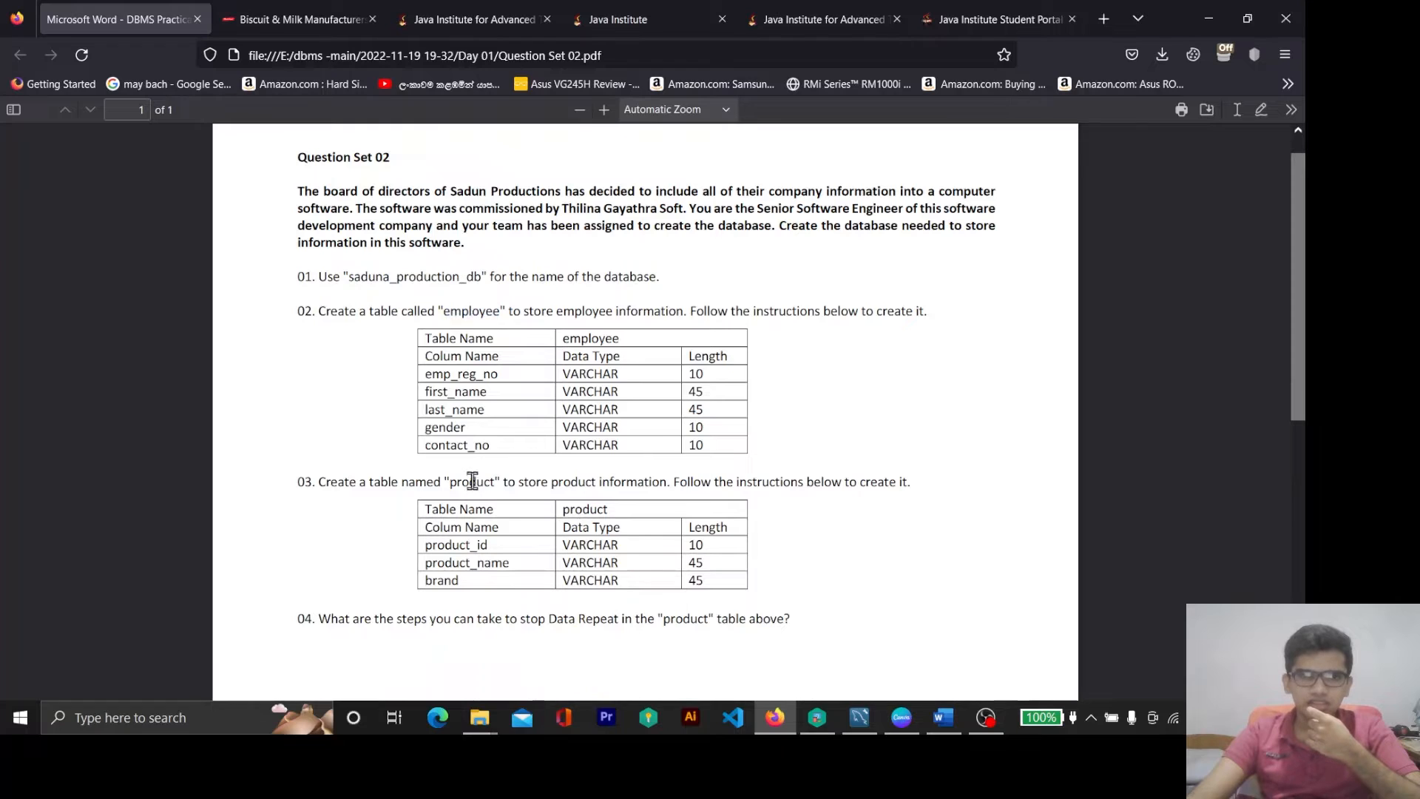
pyautogui.doubleClick(480, 312)
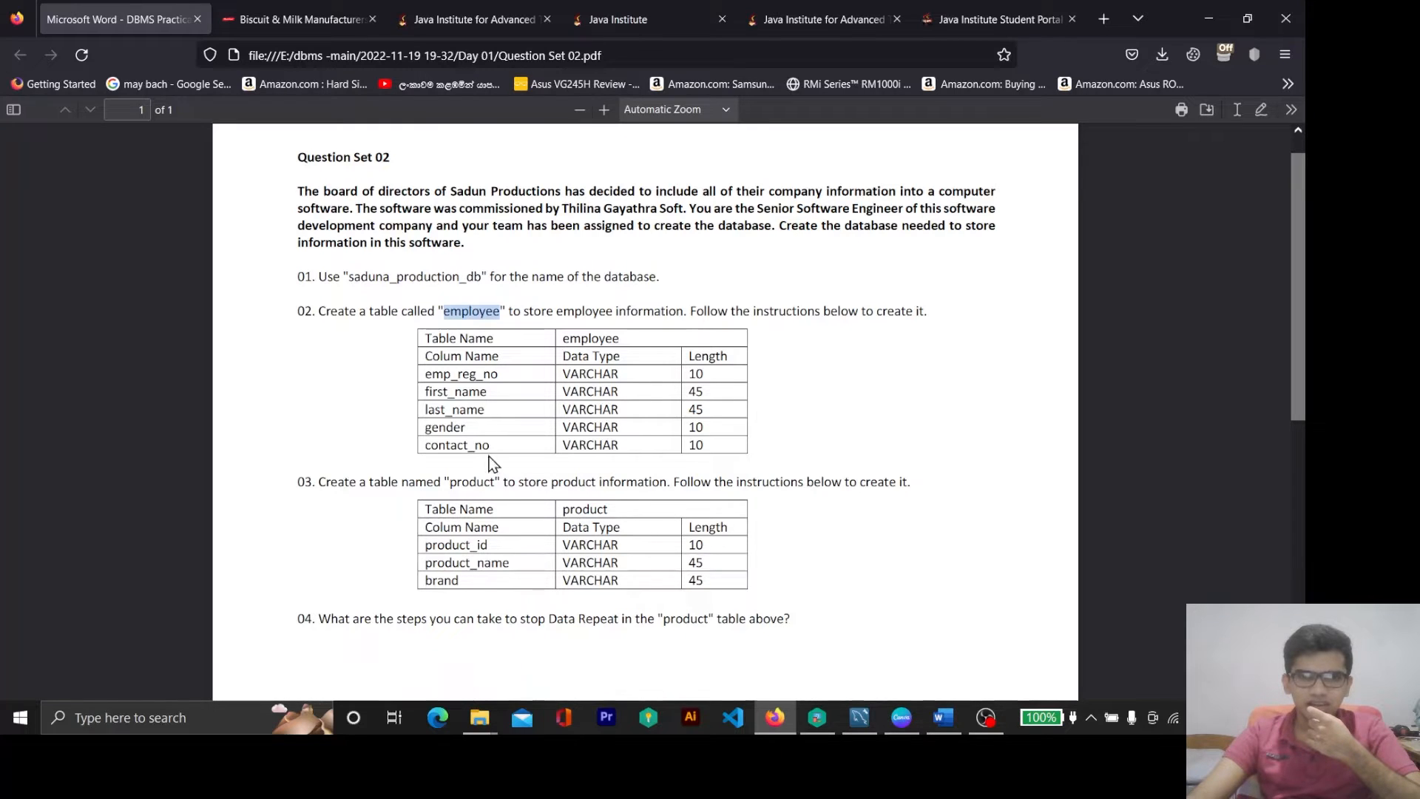
pyautogui.doubleClick(474, 481)
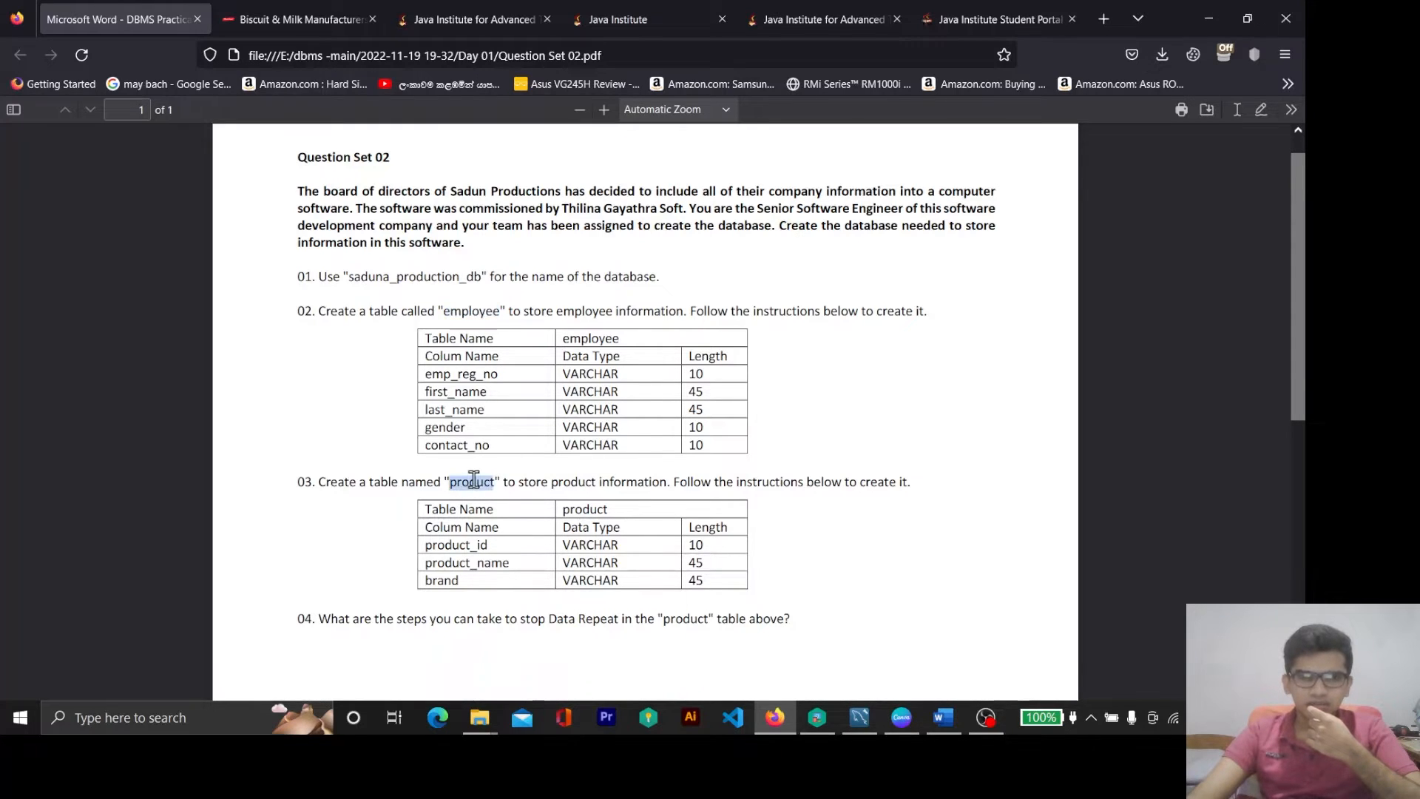
pyautogui.click(477, 316)
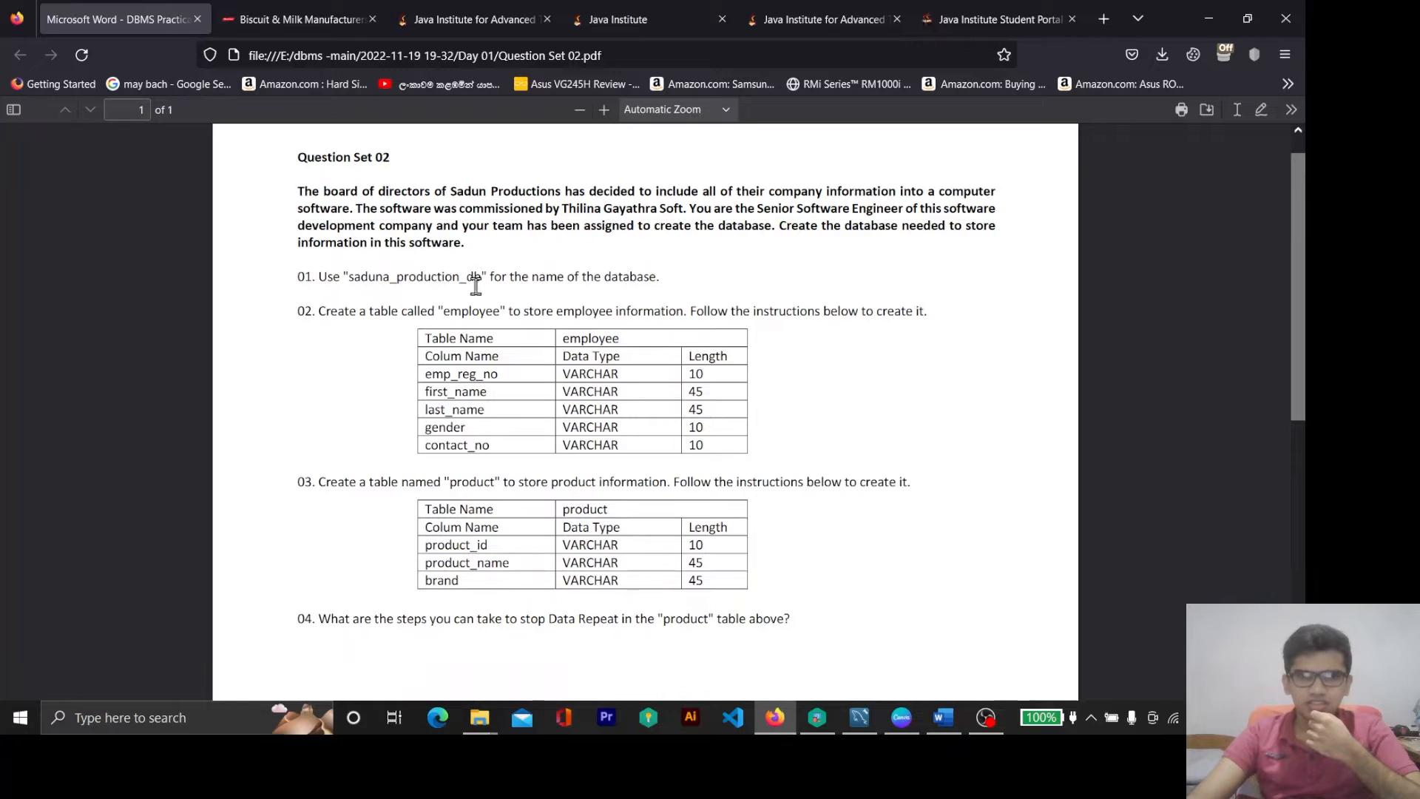
# Examine the employee table specification in question 02, going through each column name and the length of contact_no.
pyautogui.doubleClick(464, 375)
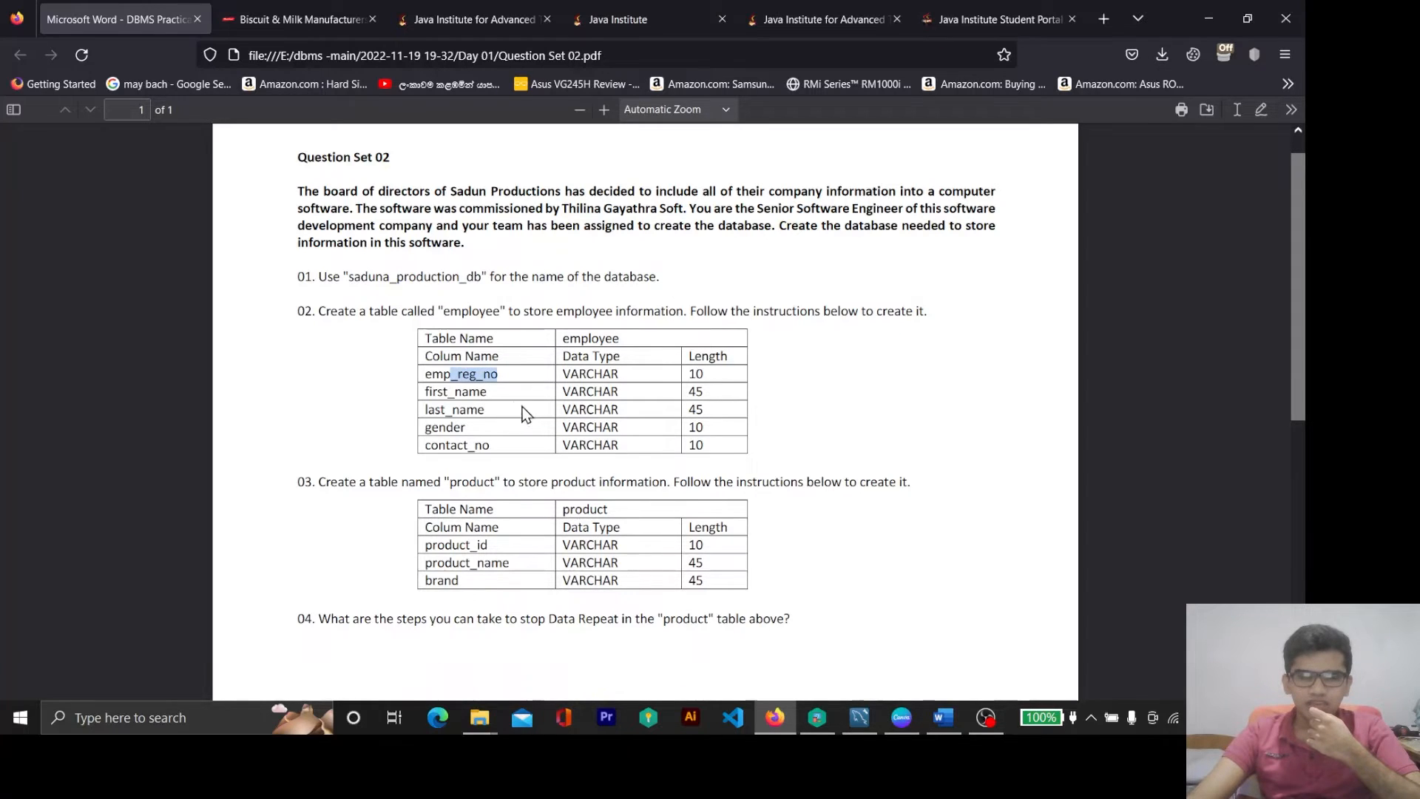
pyautogui.doubleClick(468, 392)
pyautogui.doubleClick(460, 410)
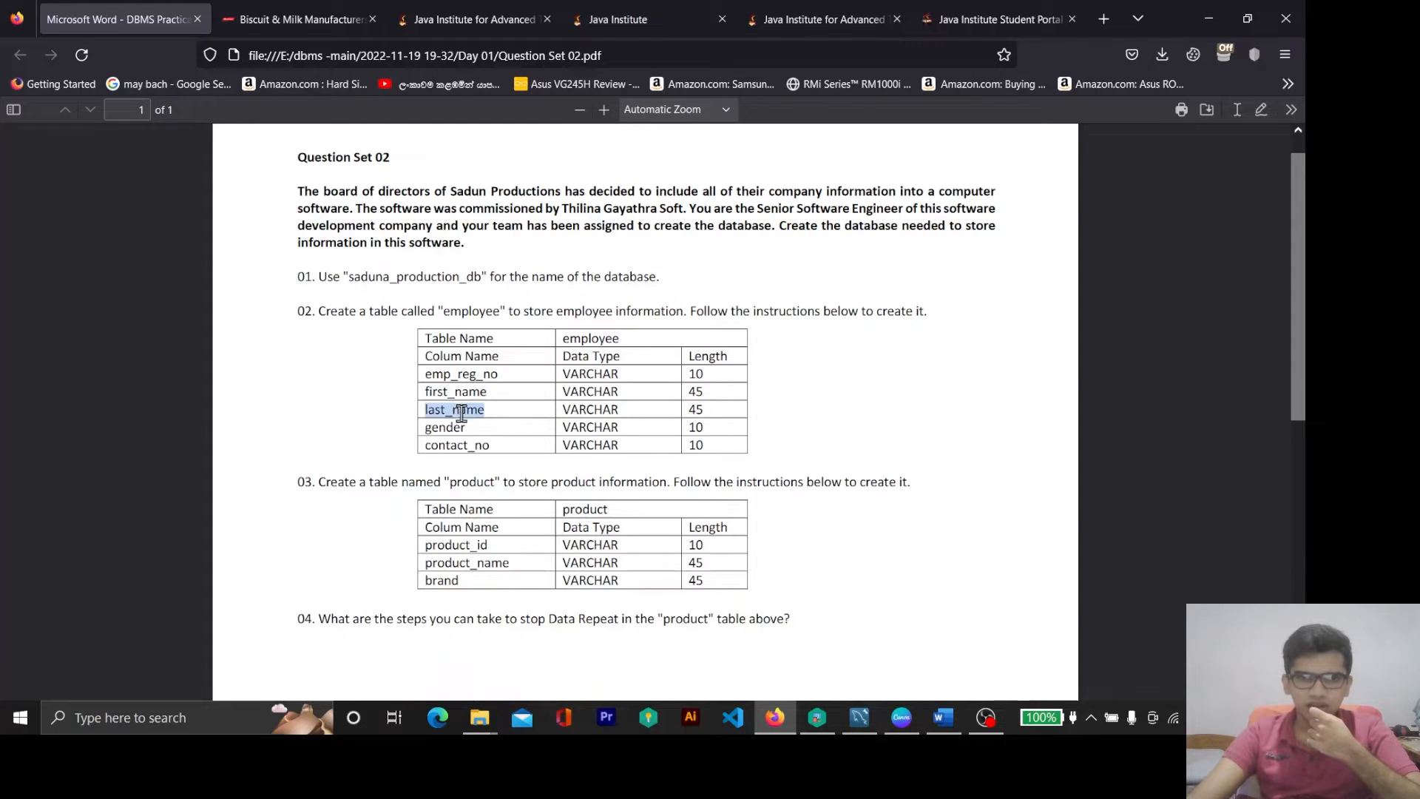
pyautogui.doubleClick(454, 429)
pyautogui.doubleClick(467, 446)
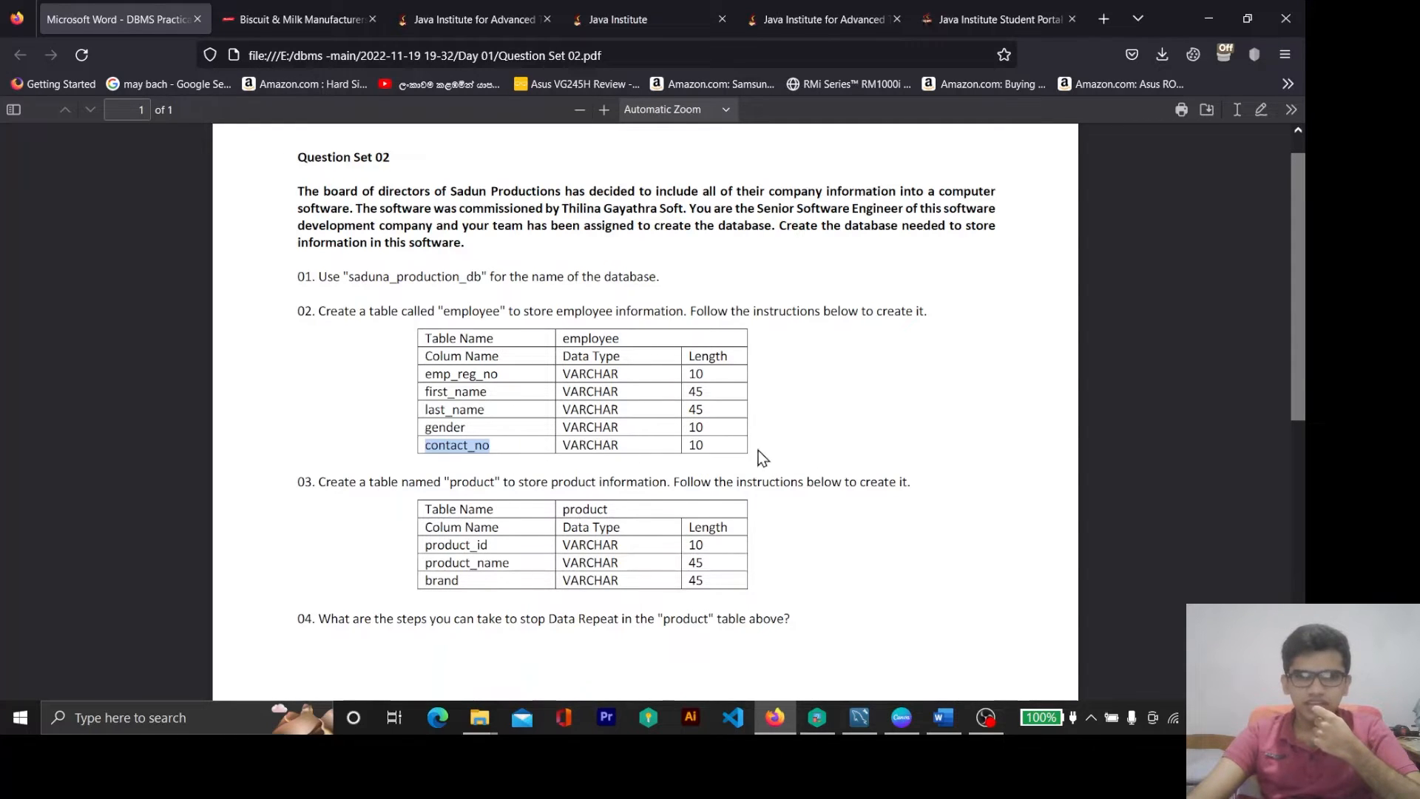
pyautogui.doubleClick(697, 445)
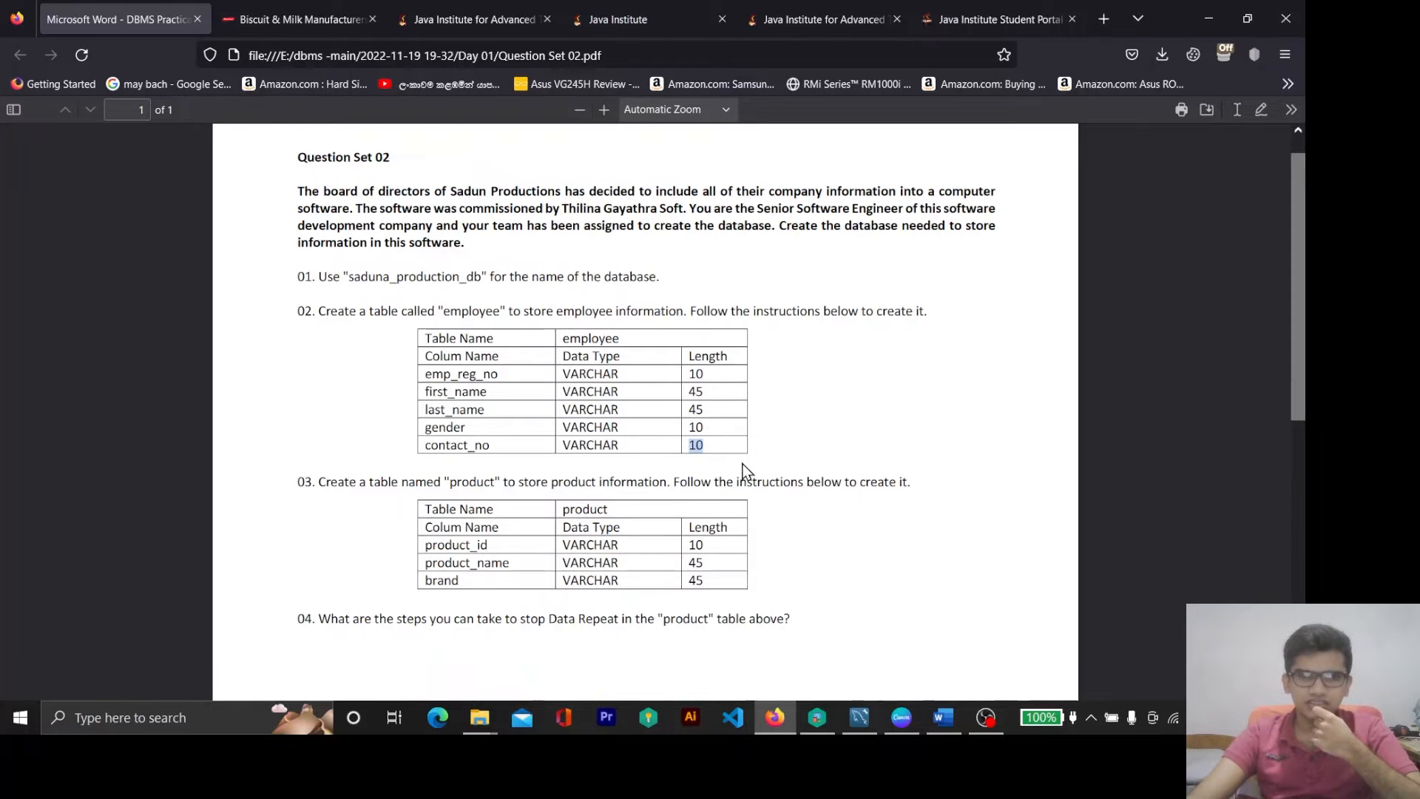
# Examine the product table specification in question 03 and read question 04 about stopping data repetition.
pyautogui.scroll(-2, 745, 473)
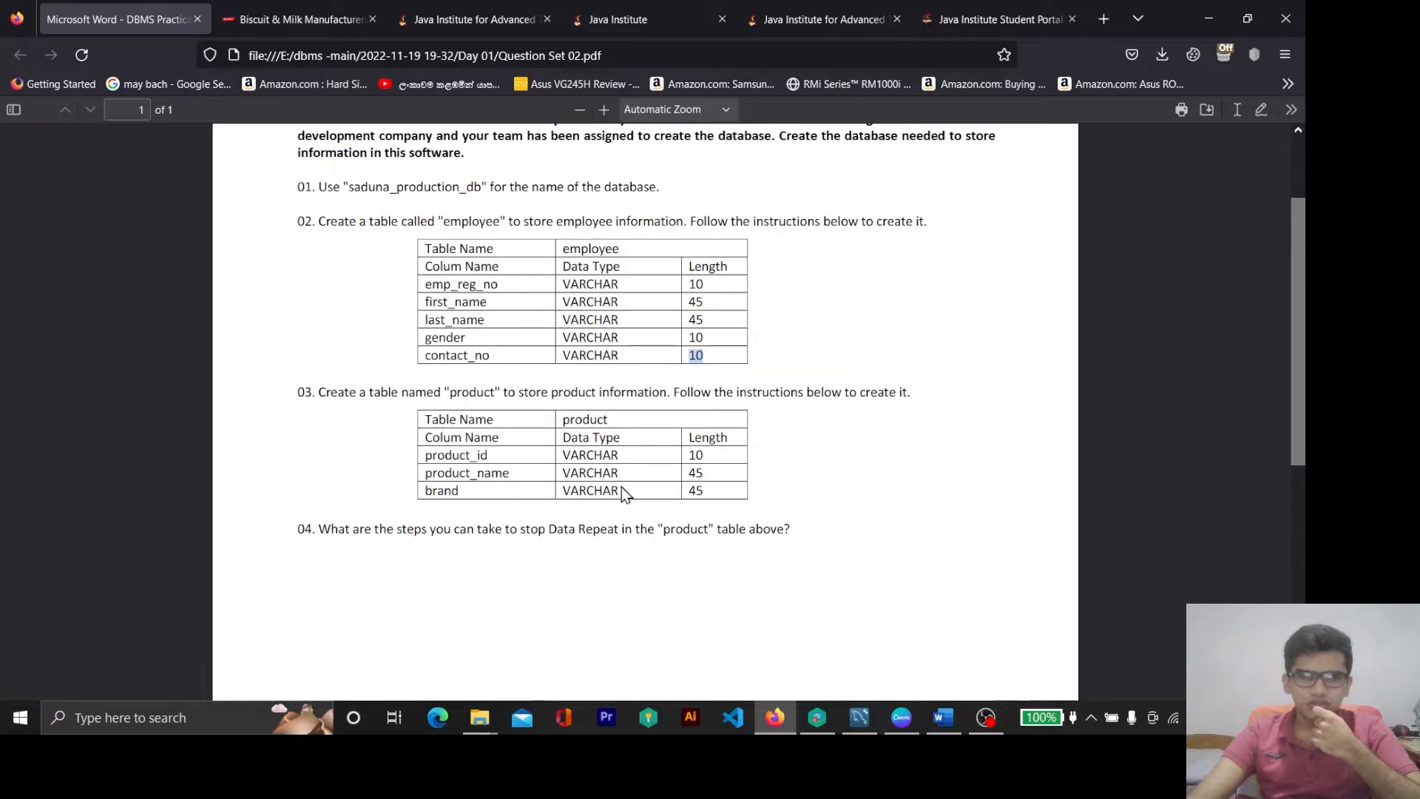
pyautogui.click(484, 398)
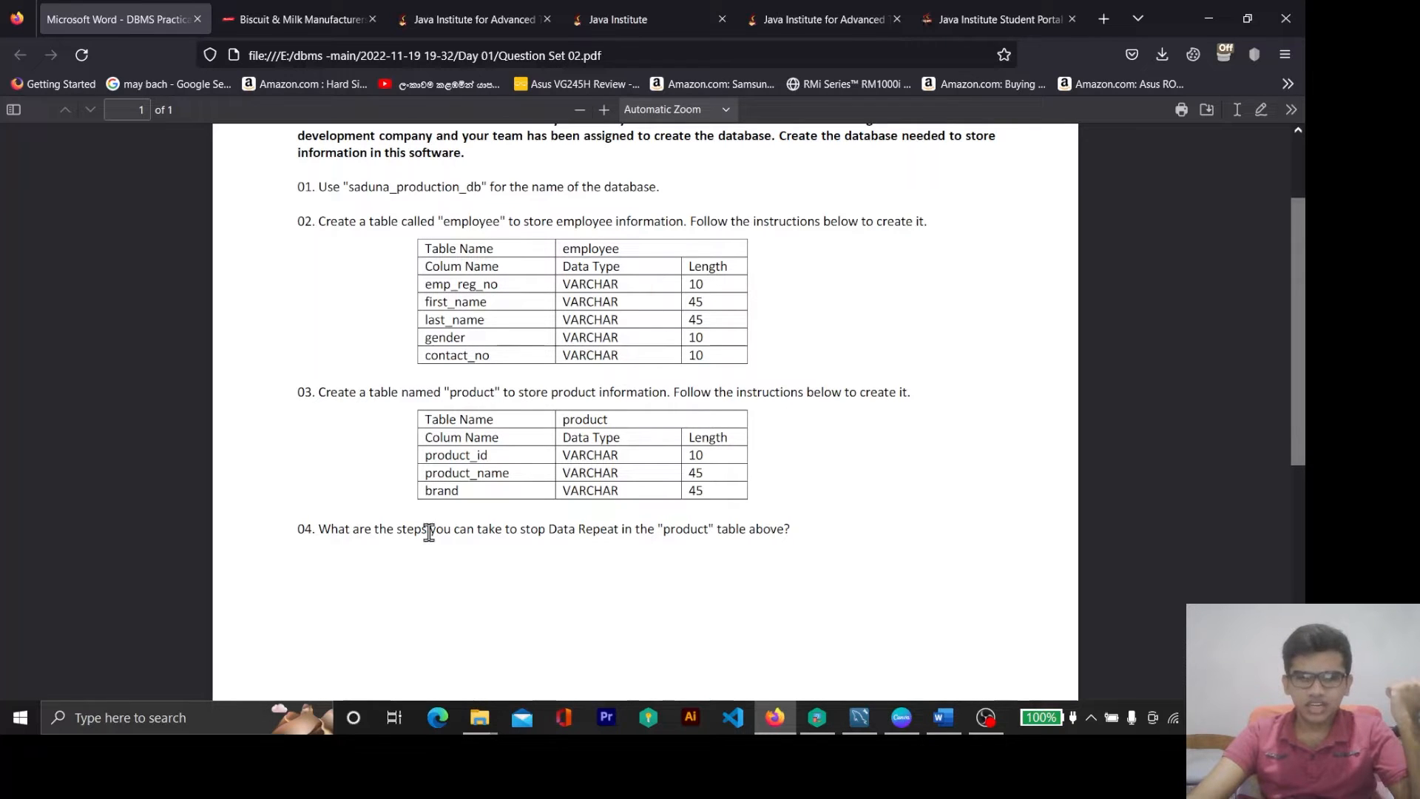
pyautogui.scroll(-1, 401, 540)
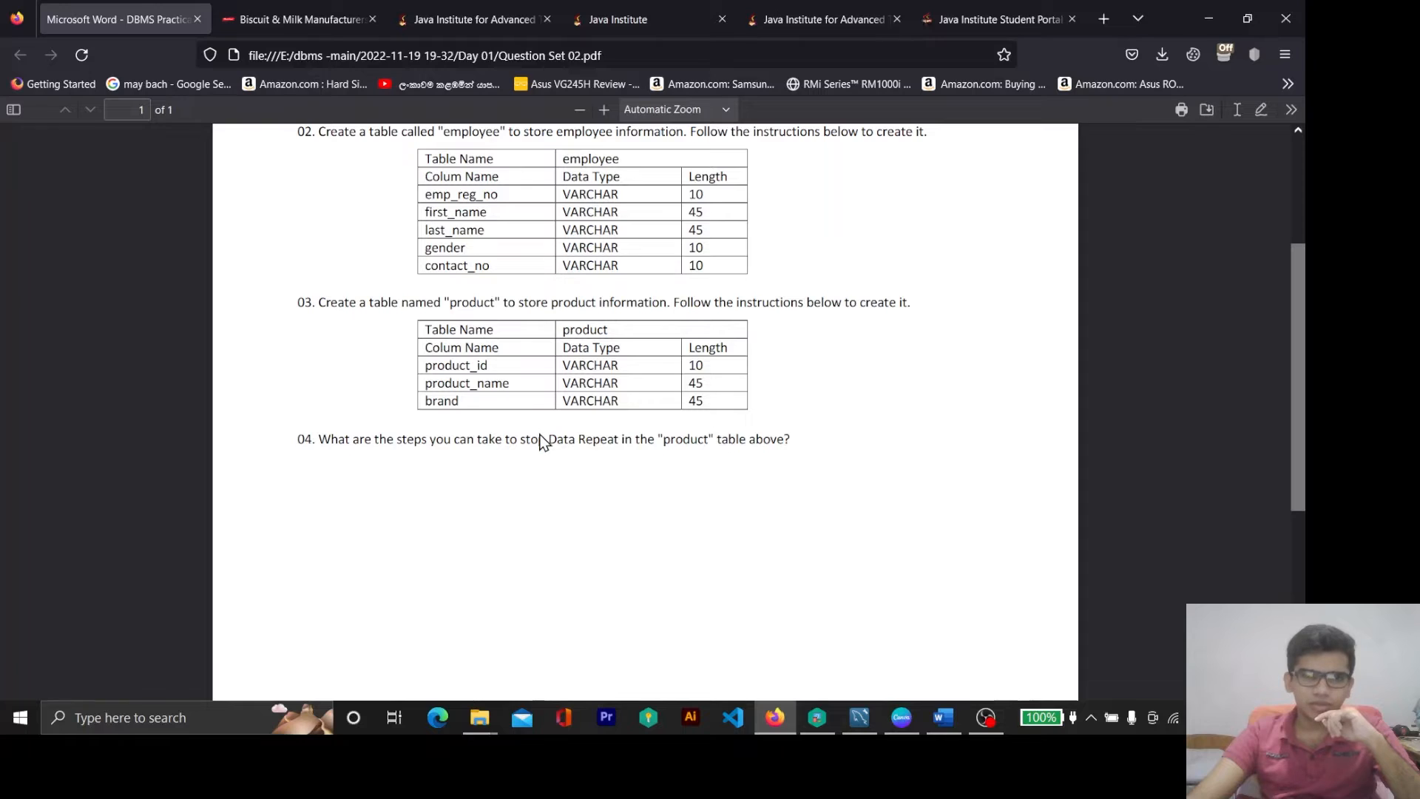
pyautogui.doubleClick(434, 366)
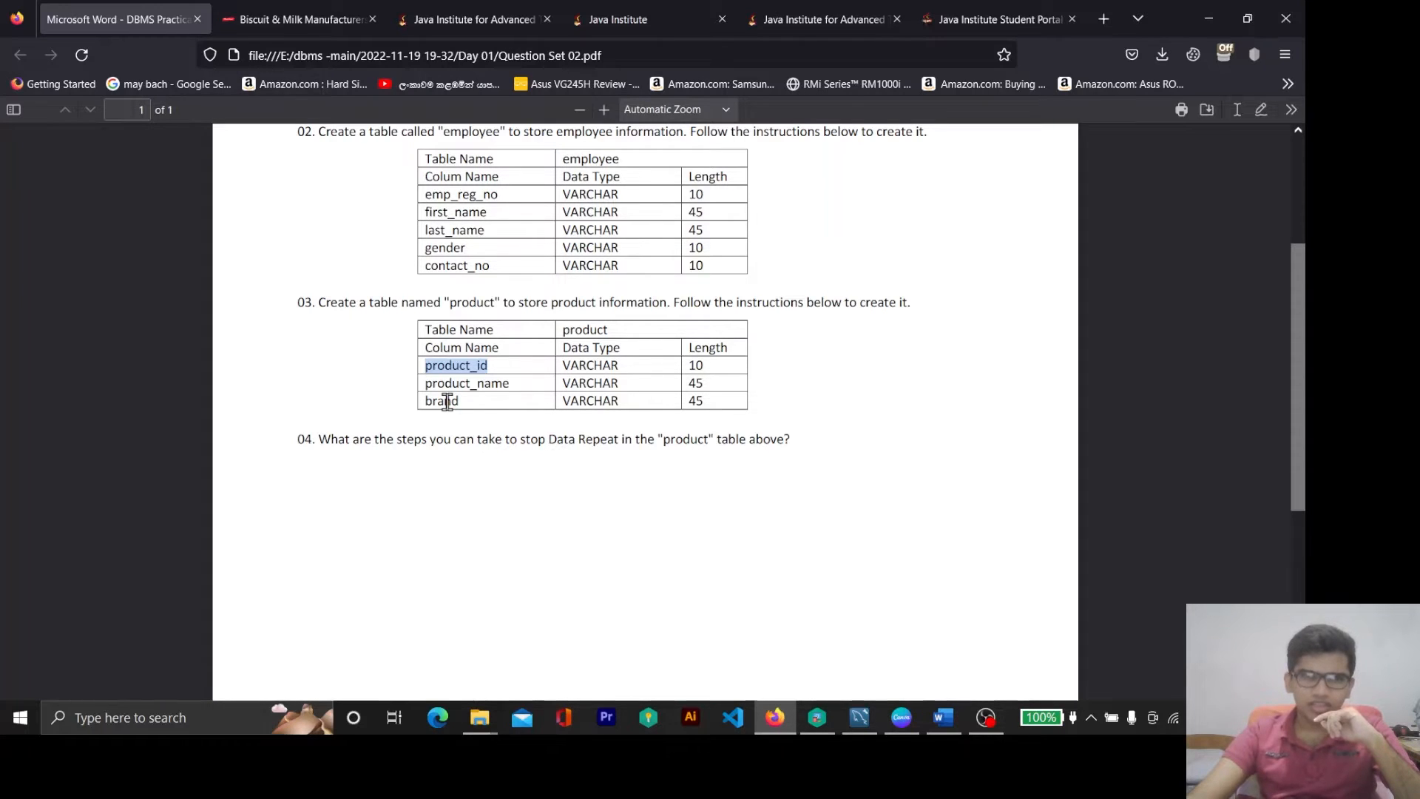
# View the Maliban website's product categories as a brand example and open the Maliban Biscuit category.
pyautogui.click(304, 19)
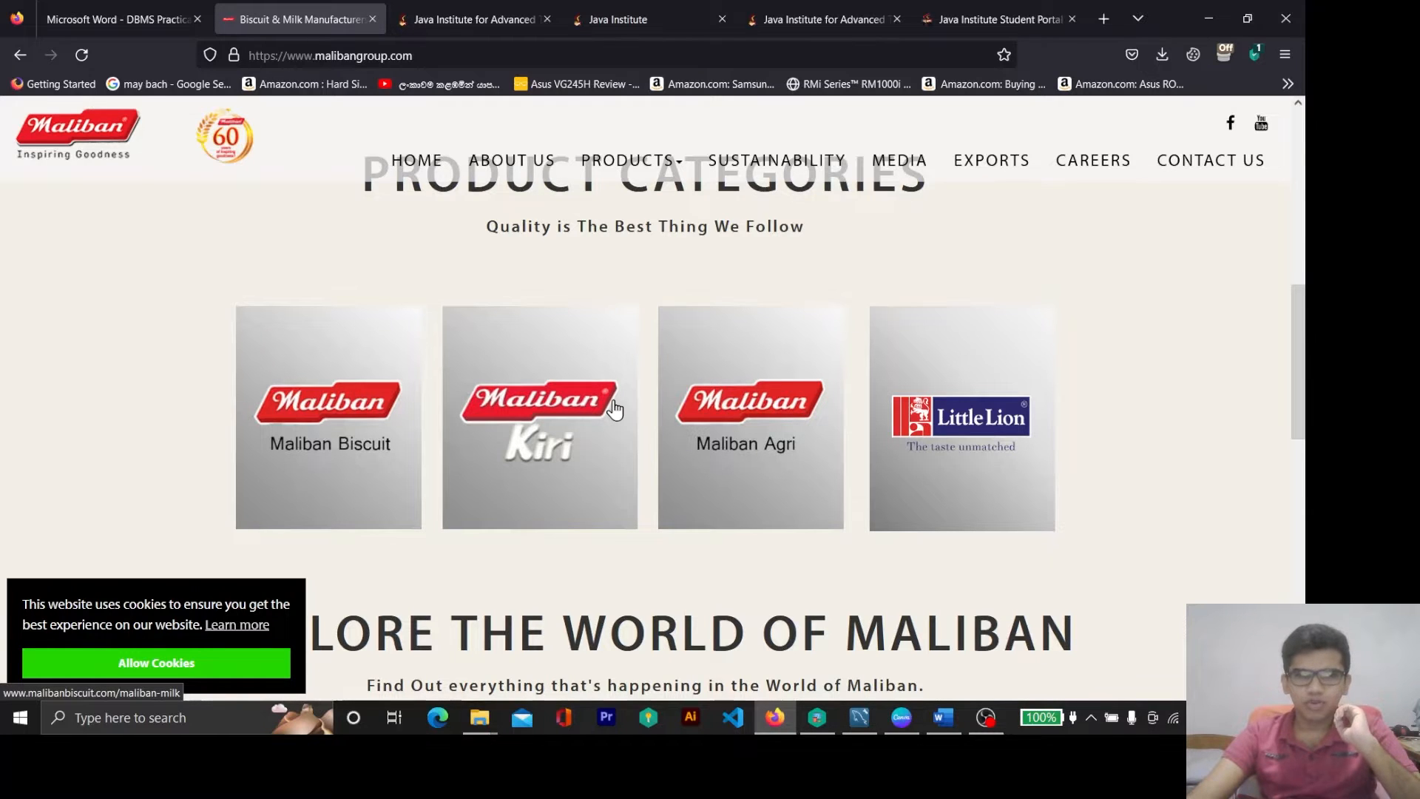
pyautogui.click(148, 19)
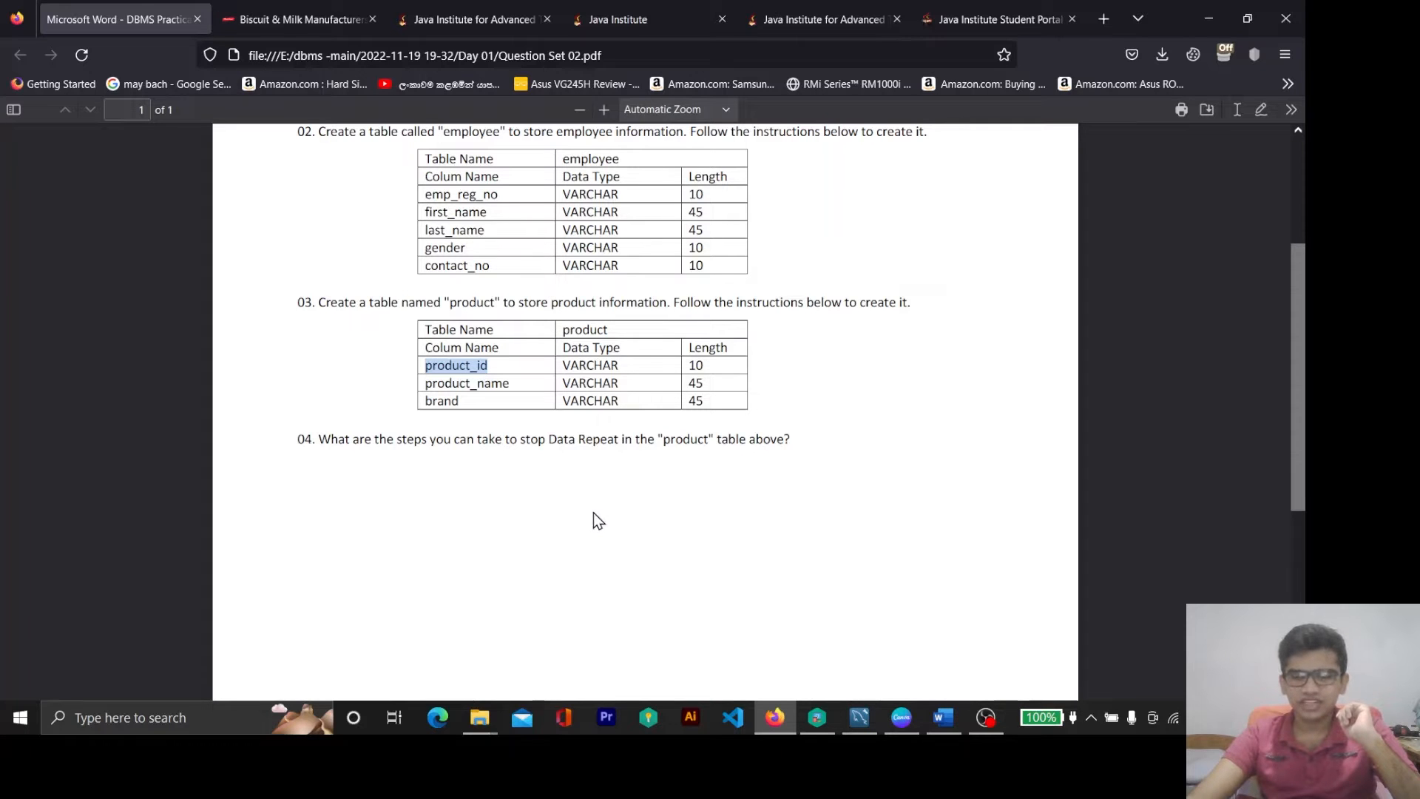
pyautogui.click(303, 19)
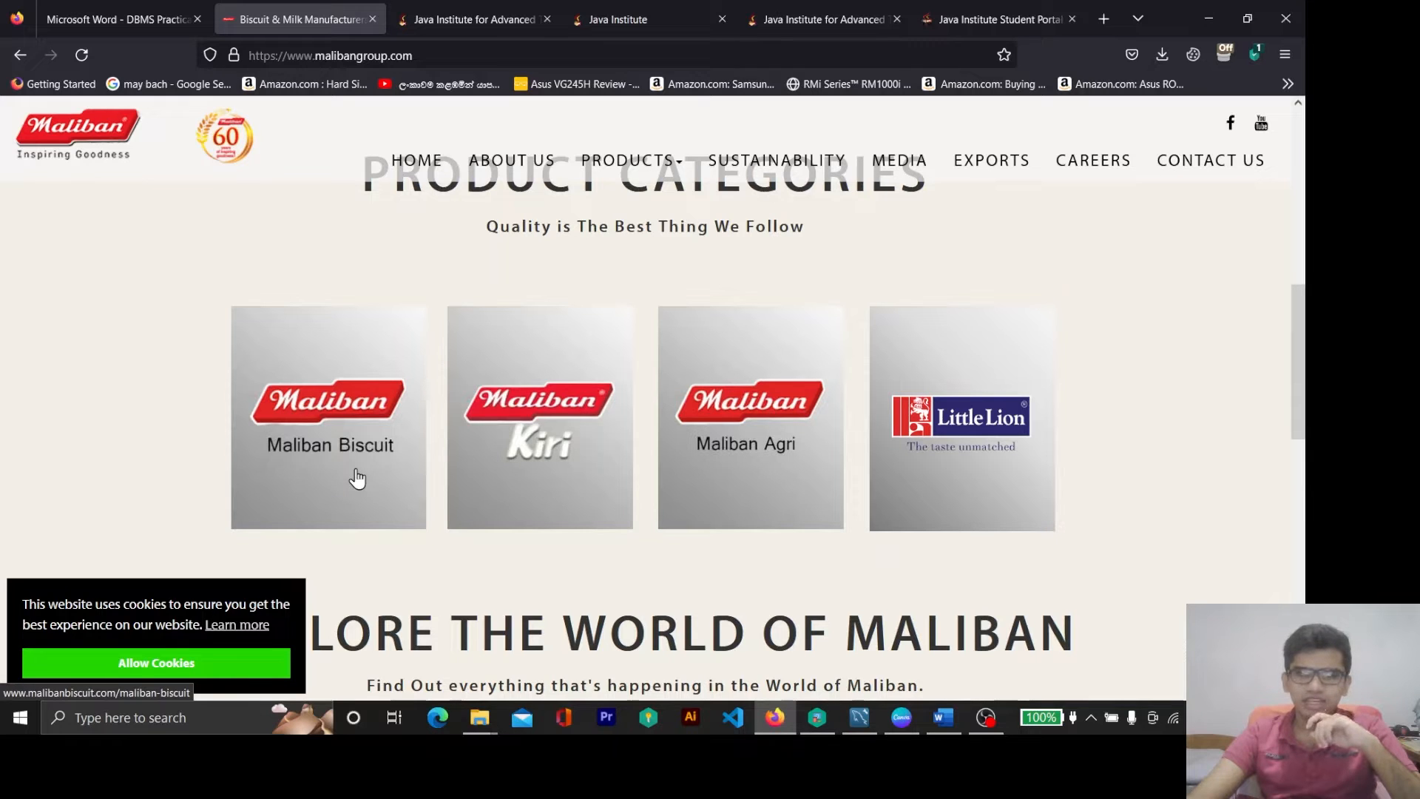
pyautogui.click(390, 433)
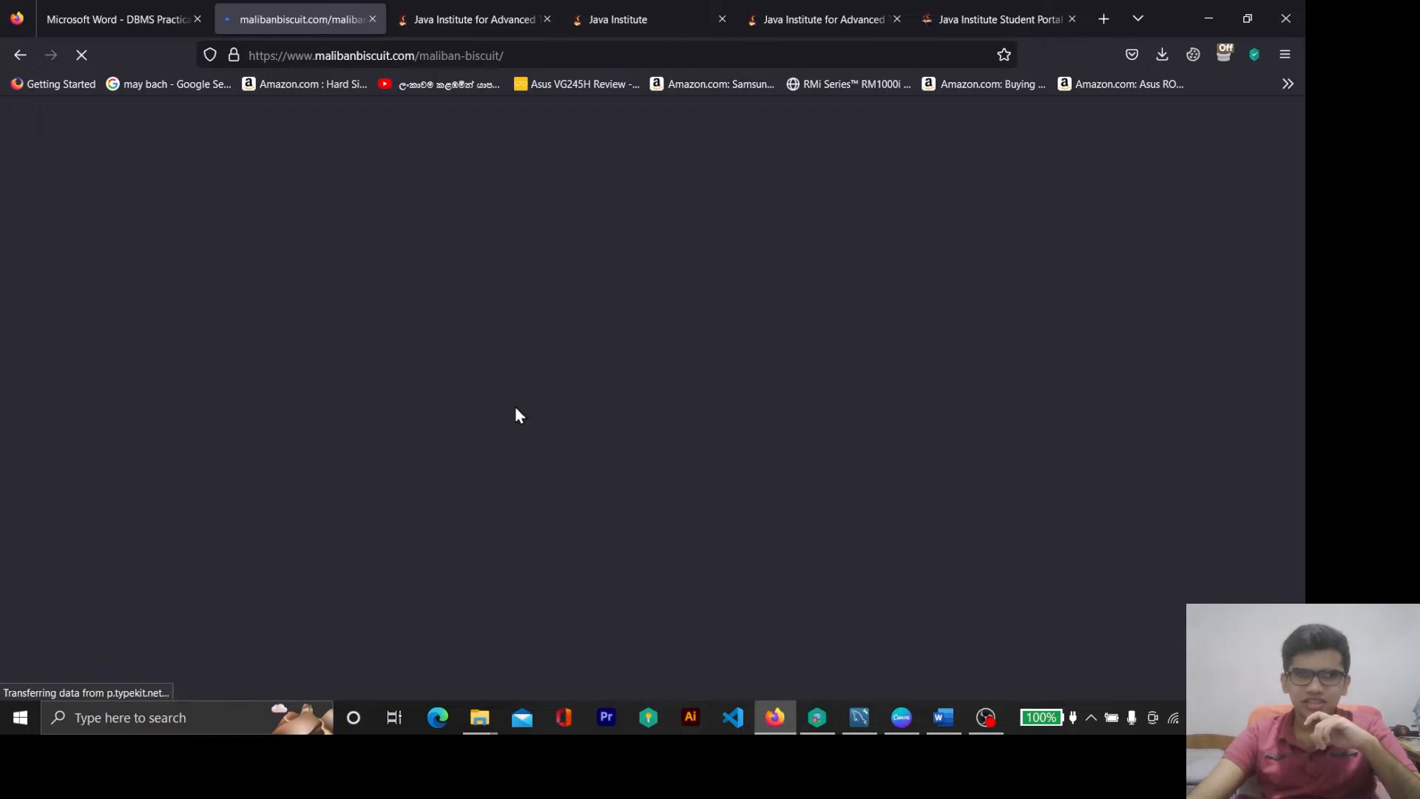
# Look through the product ranges on the Maliban Biscuit page, including the Savoury, Puff and Gift Assortment ranges.
pyautogui.scroll(-7, 516, 406)
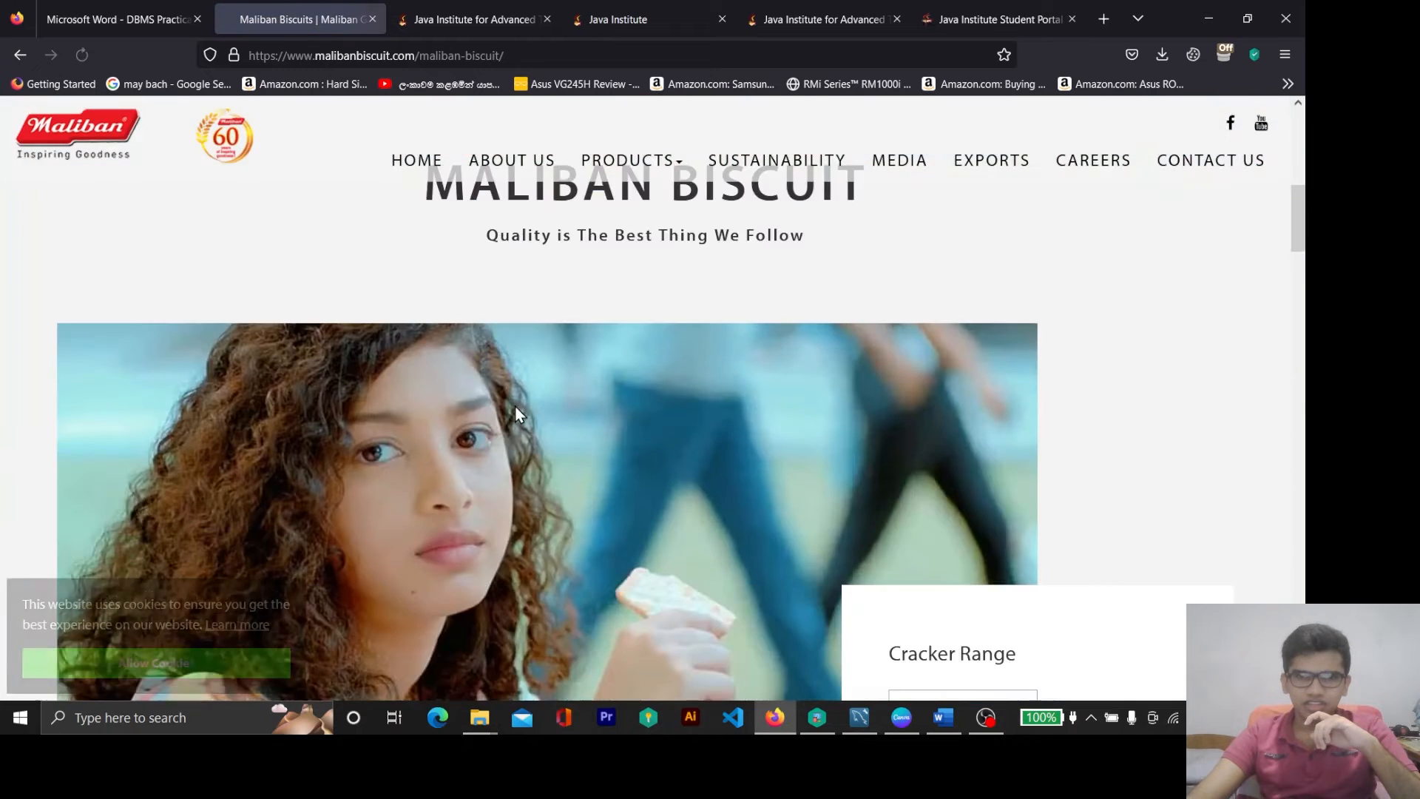
pyautogui.scroll(-15, 514, 405)
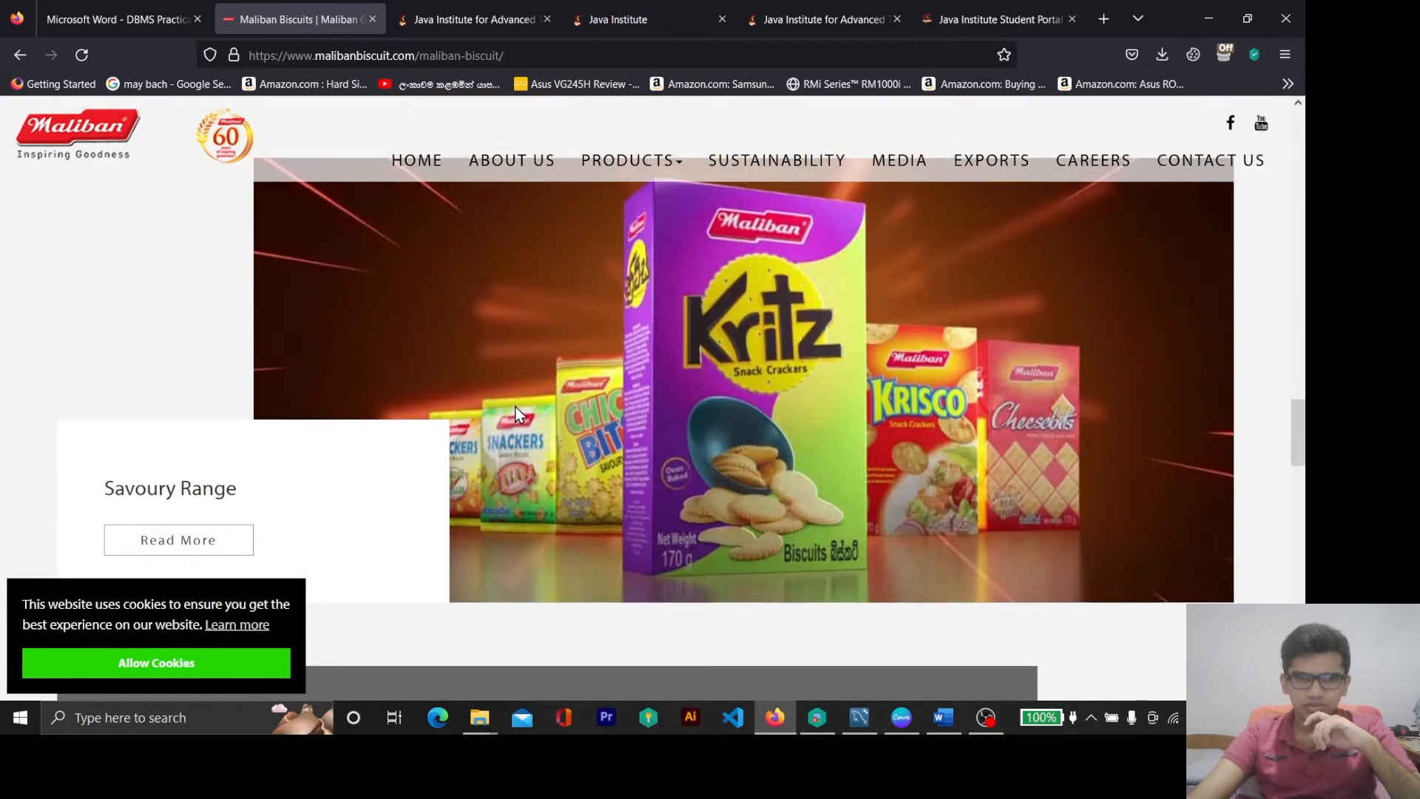
pyautogui.doubleClick(208, 491)
pyautogui.scroll(-6, 411, 507)
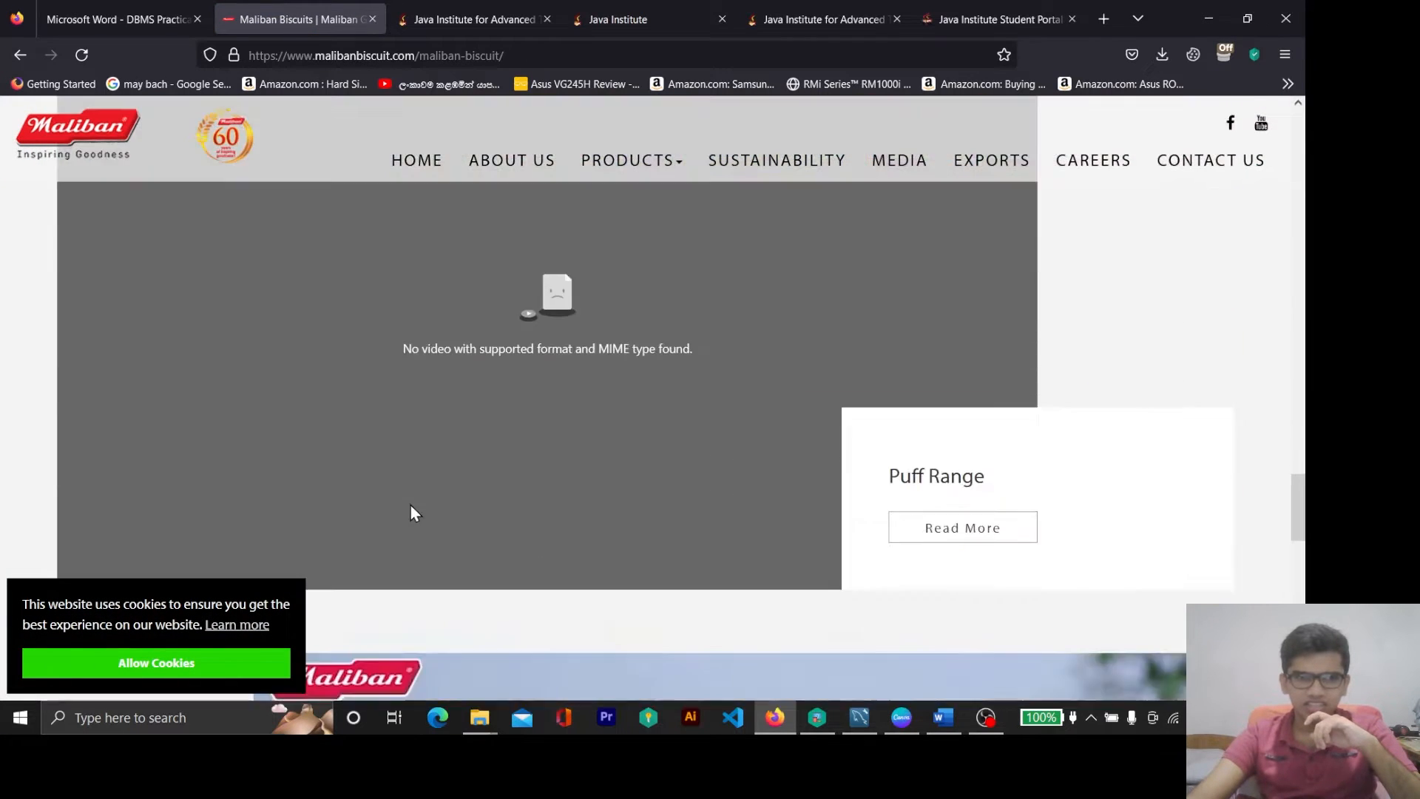
pyautogui.scroll(-5, 410, 505)
pyautogui.scroll(-4, 518, 399)
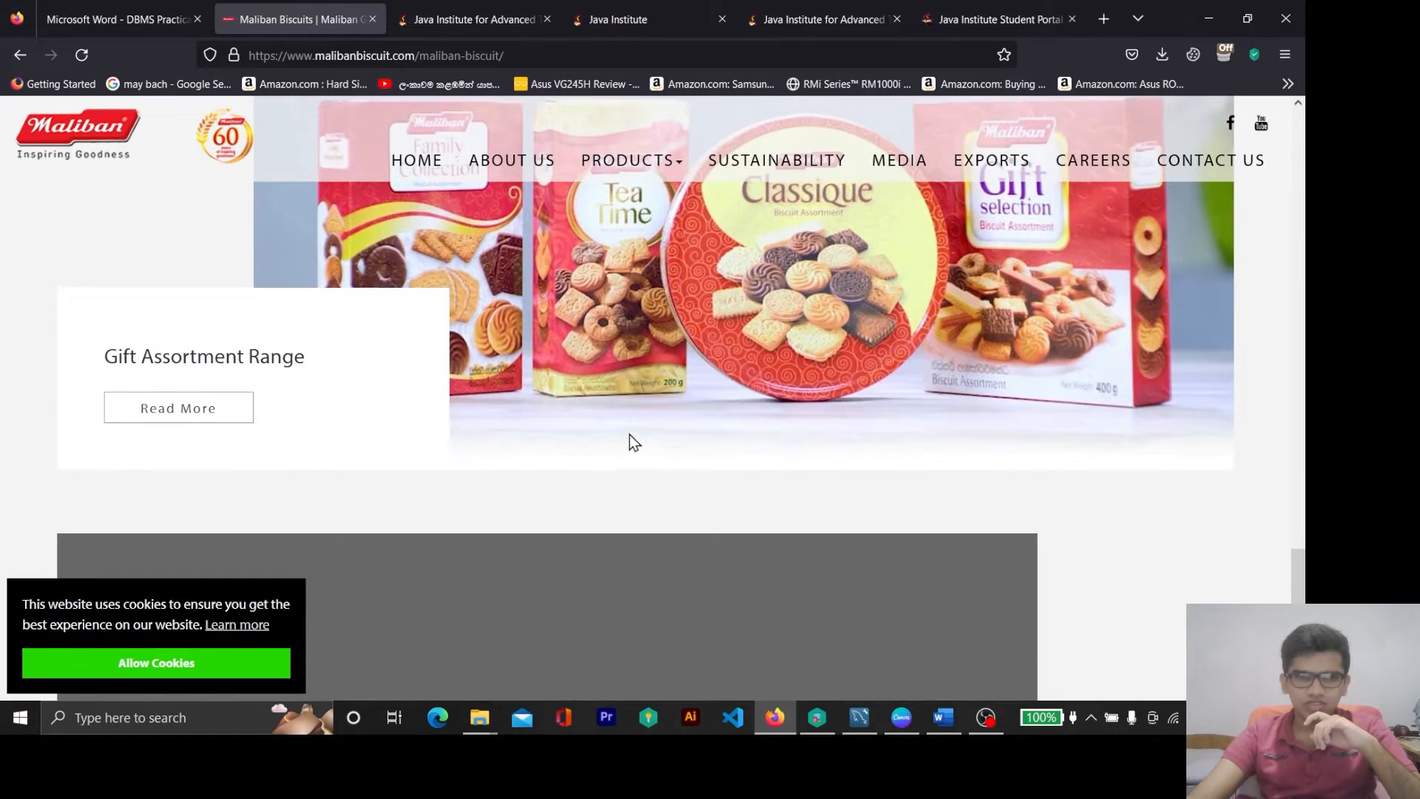
pyautogui.scroll(3, 1033, 461)
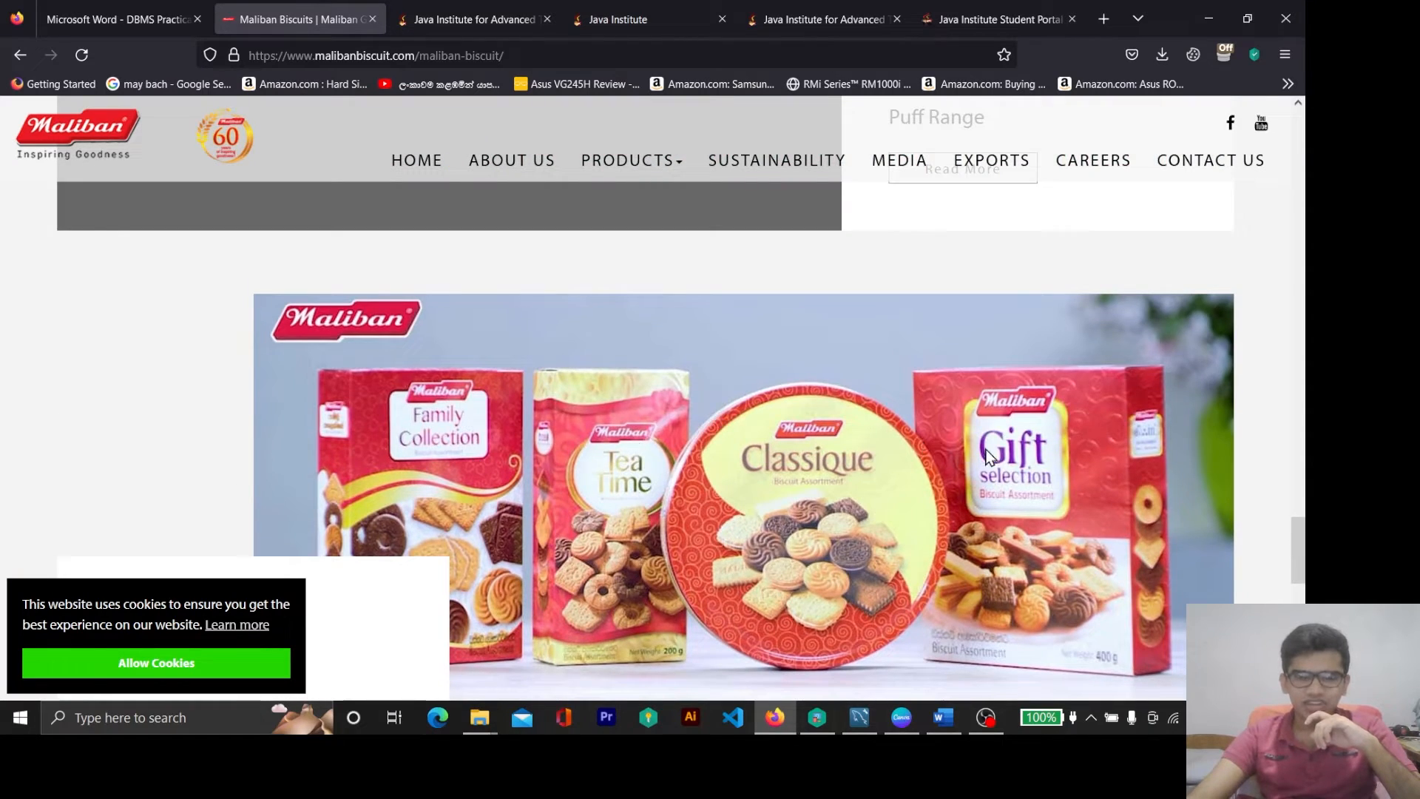
pyautogui.scroll(7, 861, 400)
pyautogui.scroll(3, 865, 408)
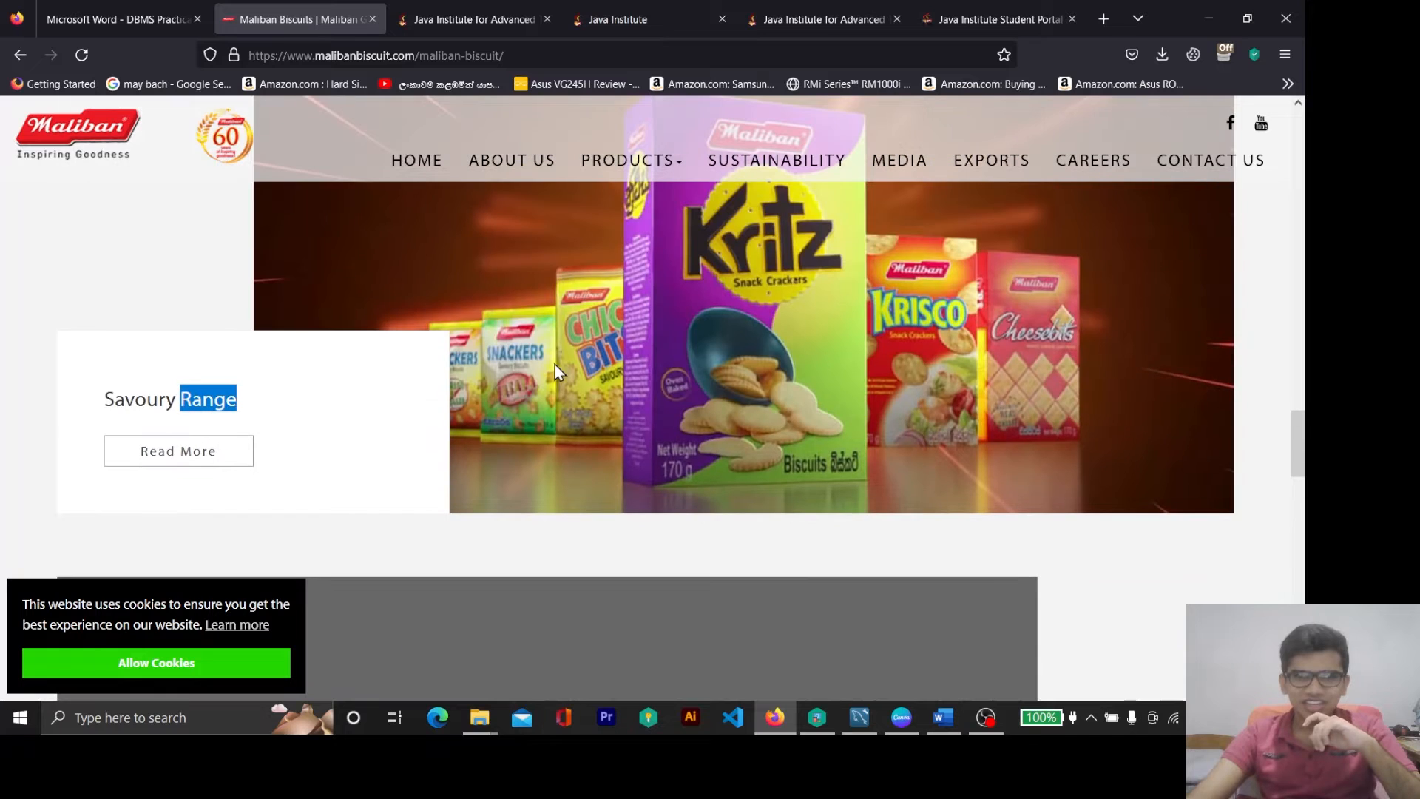
pyautogui.scroll(3, 879, 381)
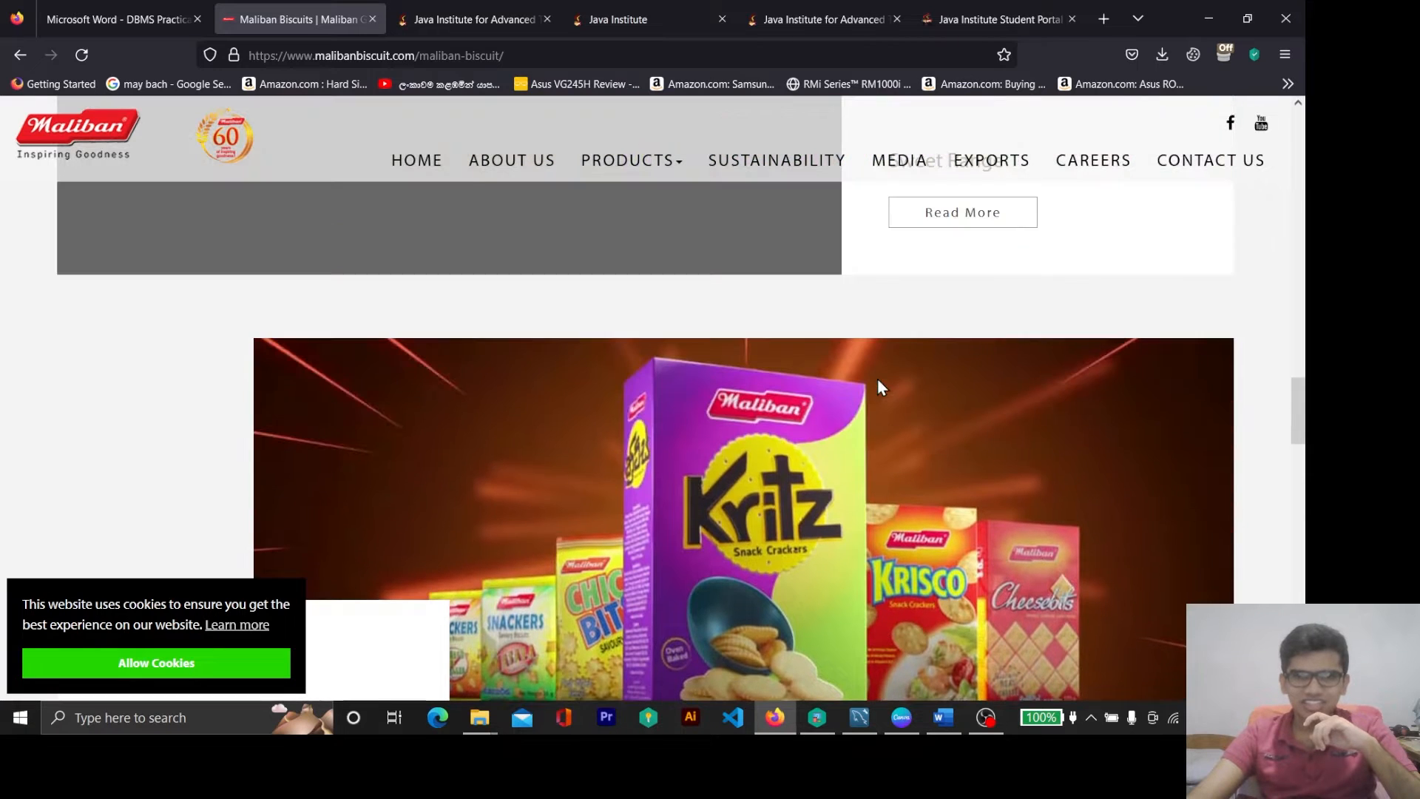
# Compare the product table specification in the question sheet with the Maliban product categories page, ending on the question sheet.
pyautogui.click(182, 5)
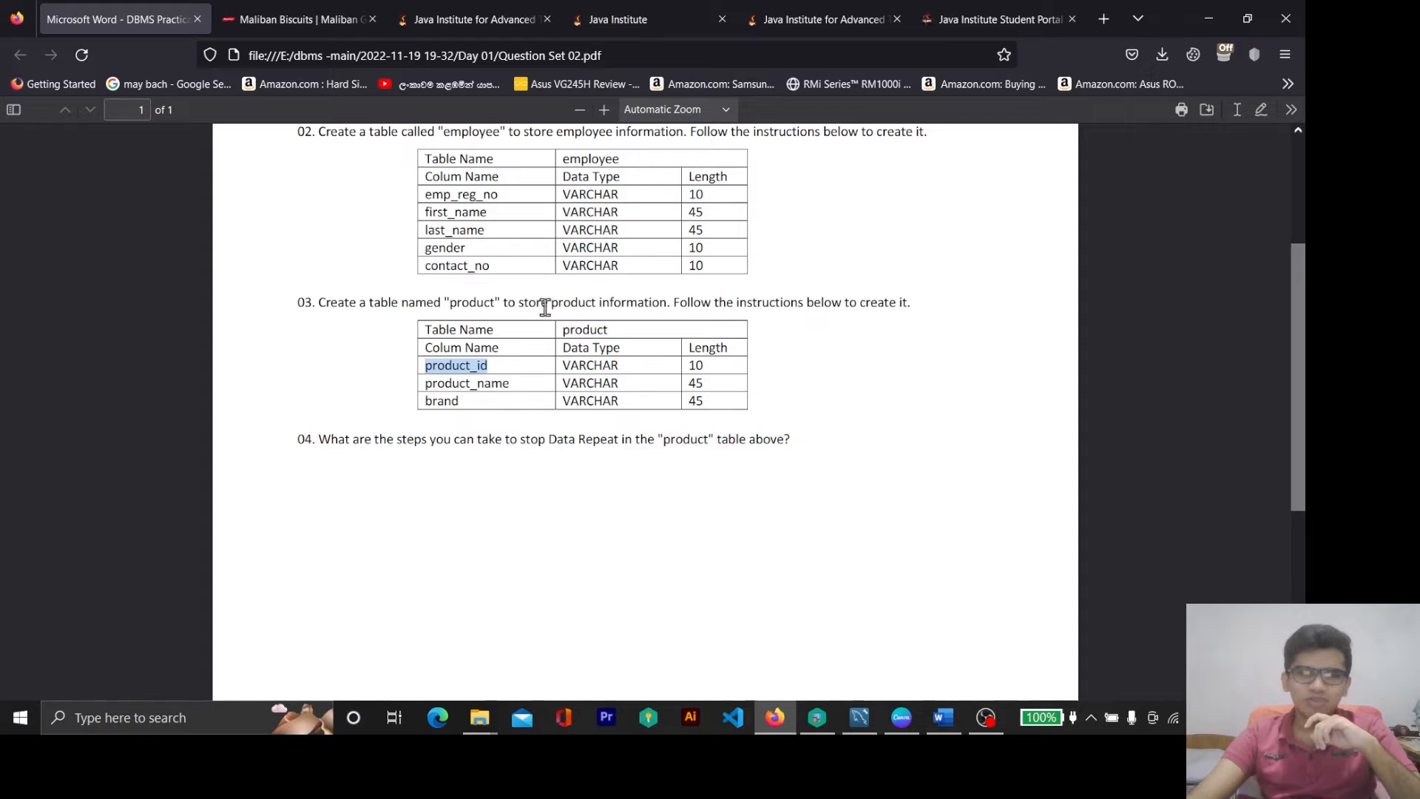
pyautogui.click(326, 6)
pyautogui.click(24, 64)
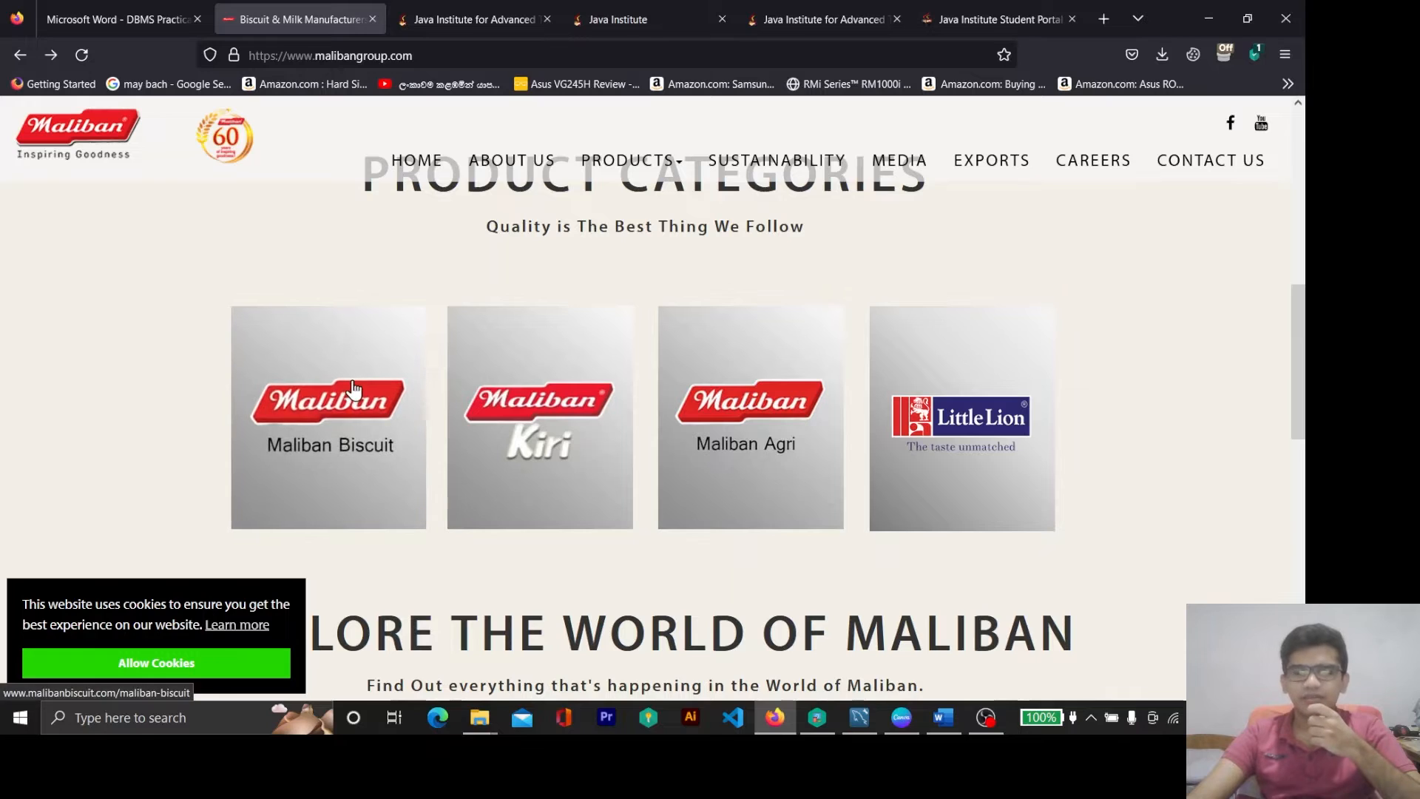
pyautogui.click(96, 19)
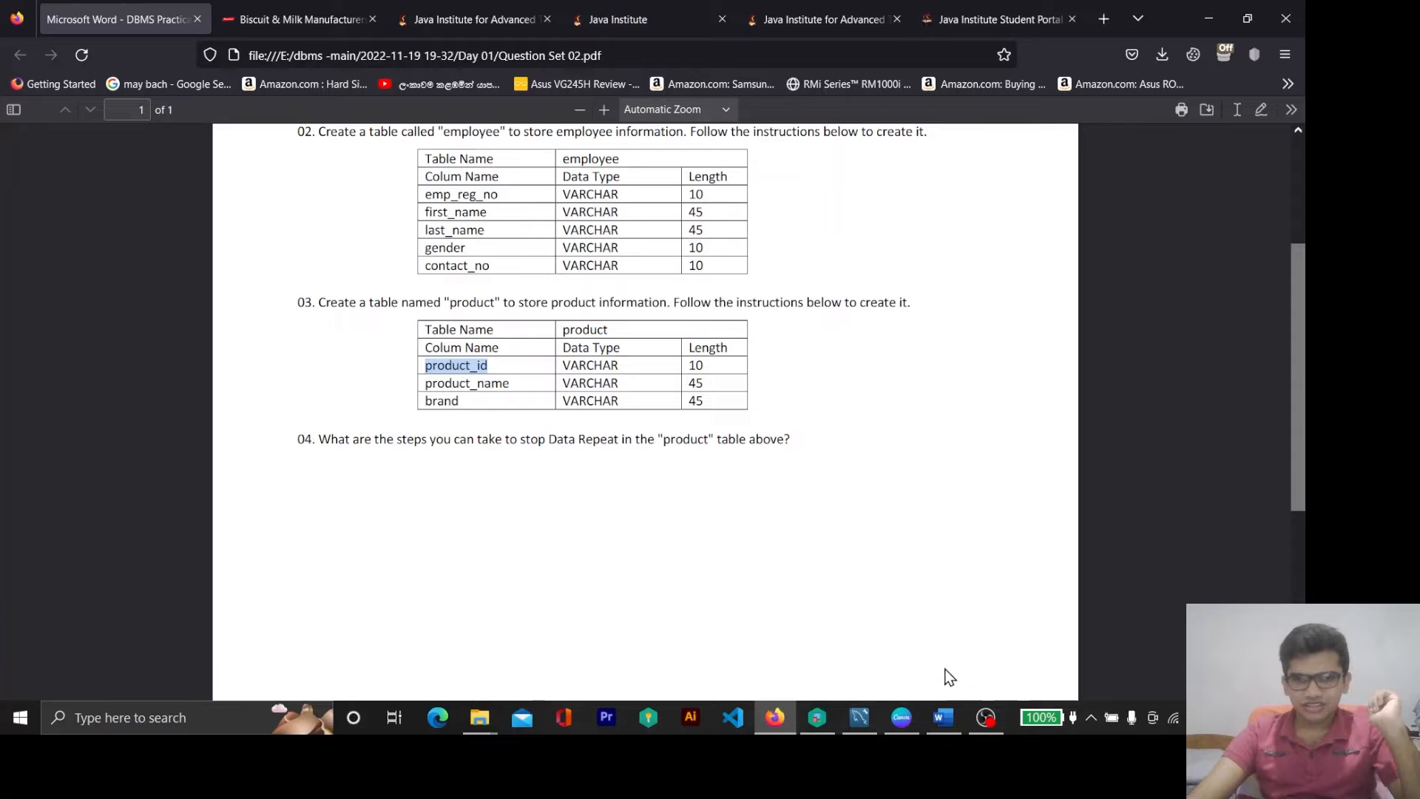
# Switch to MySQL Workbench and close the school_db connection and the open model with its EER diagram without saving.
pyautogui.click(859, 717)
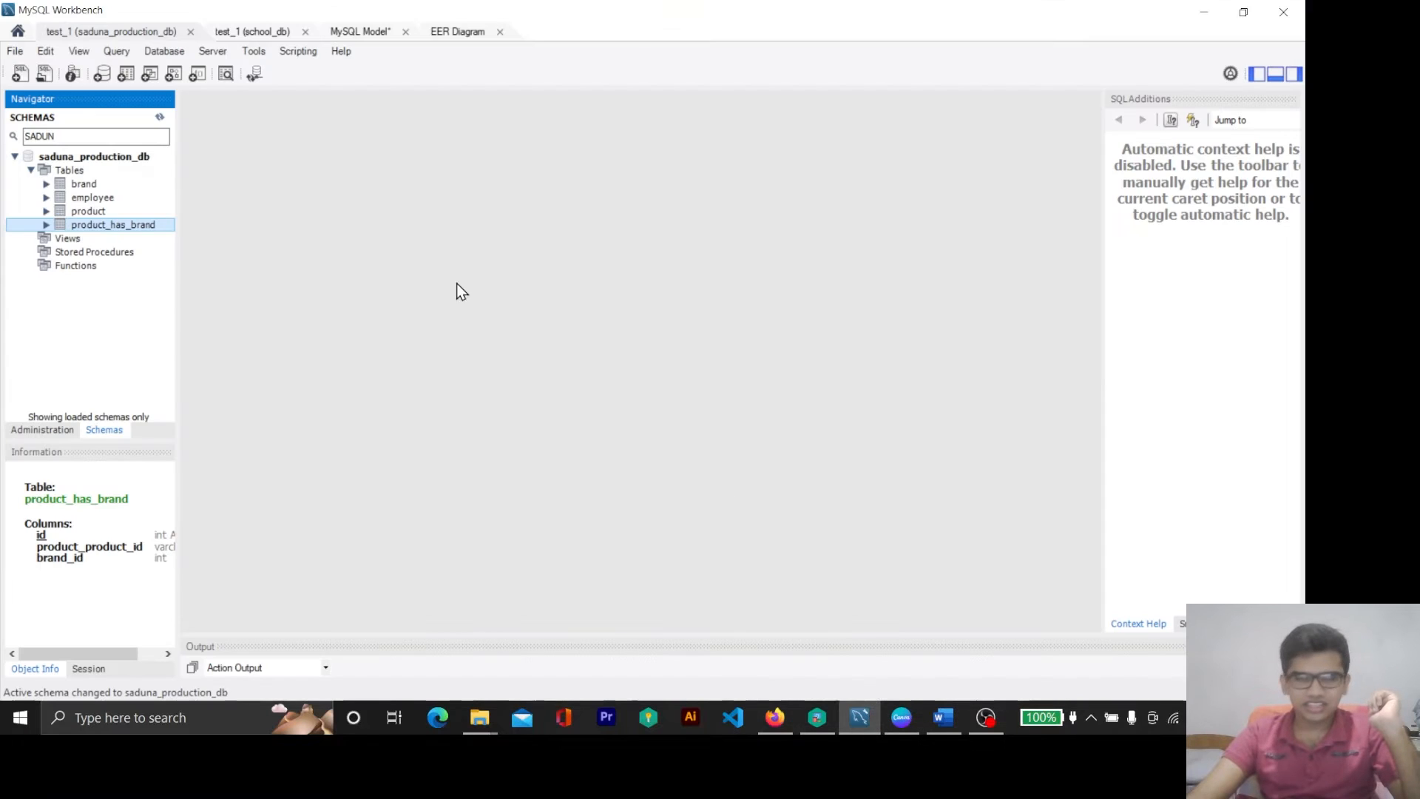
pyautogui.click(306, 32)
pyautogui.click(290, 31)
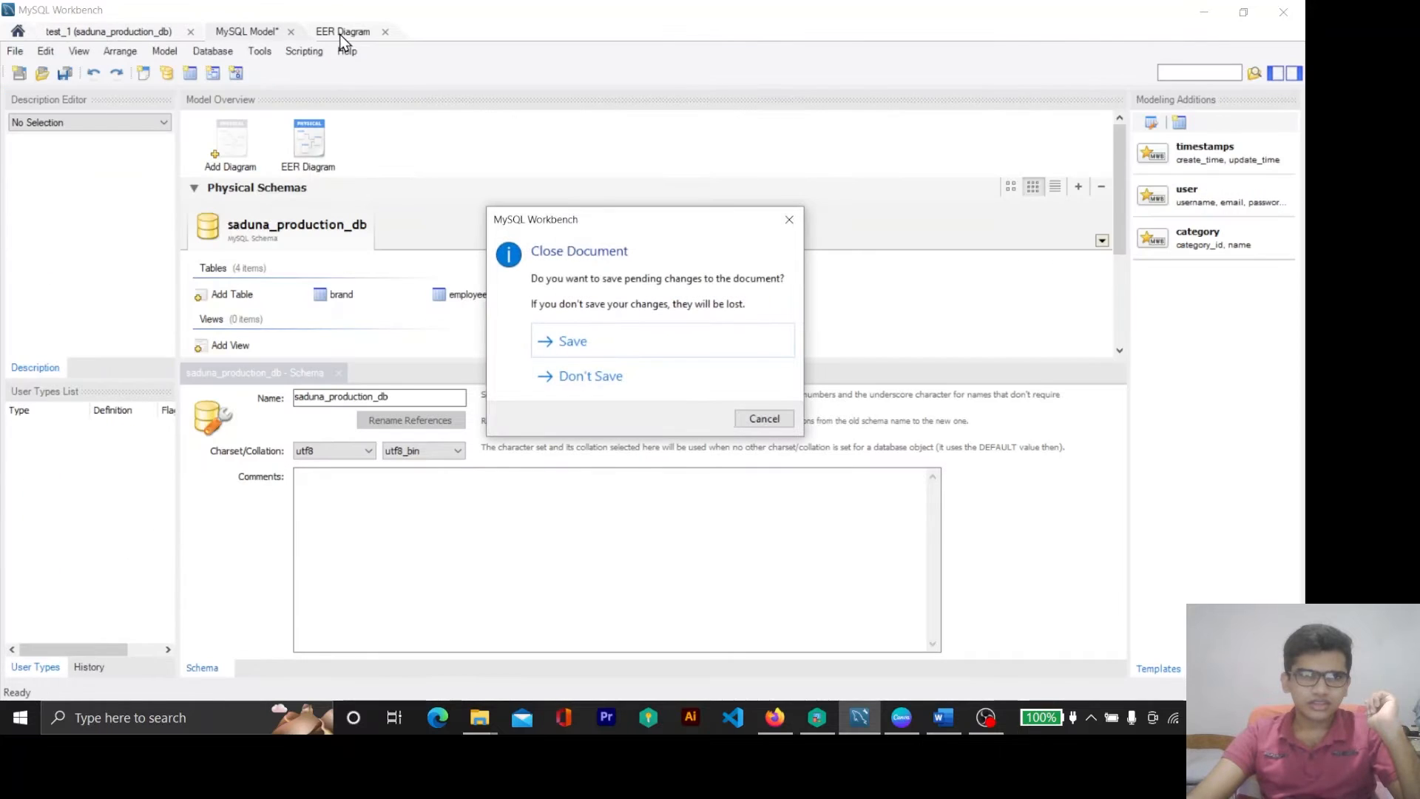
pyautogui.click(580, 375)
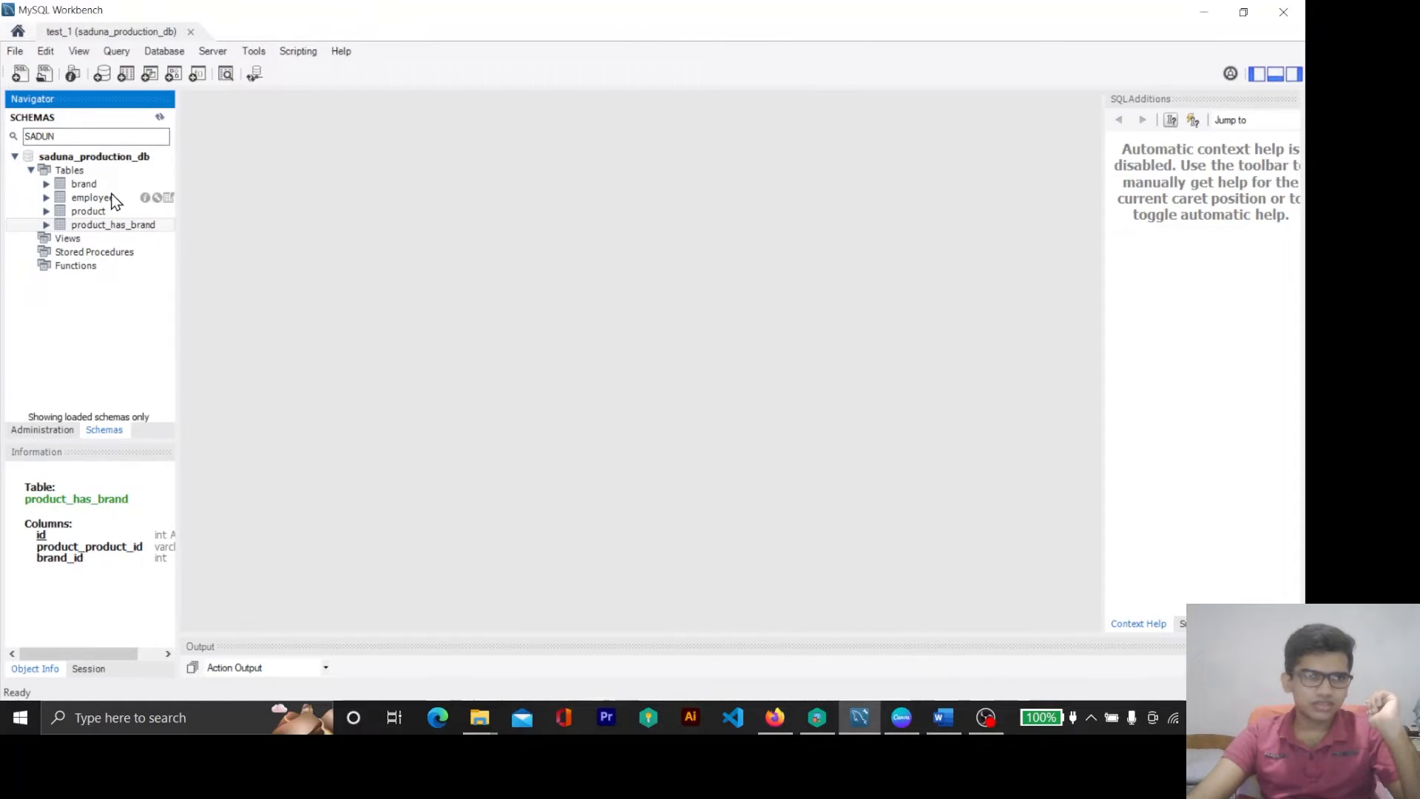
# Drop the existing saduna_production_db schema immediately, without reviewing the SQL.
pyautogui.click(82, 159)
pyautogui.rightClick(82, 160)
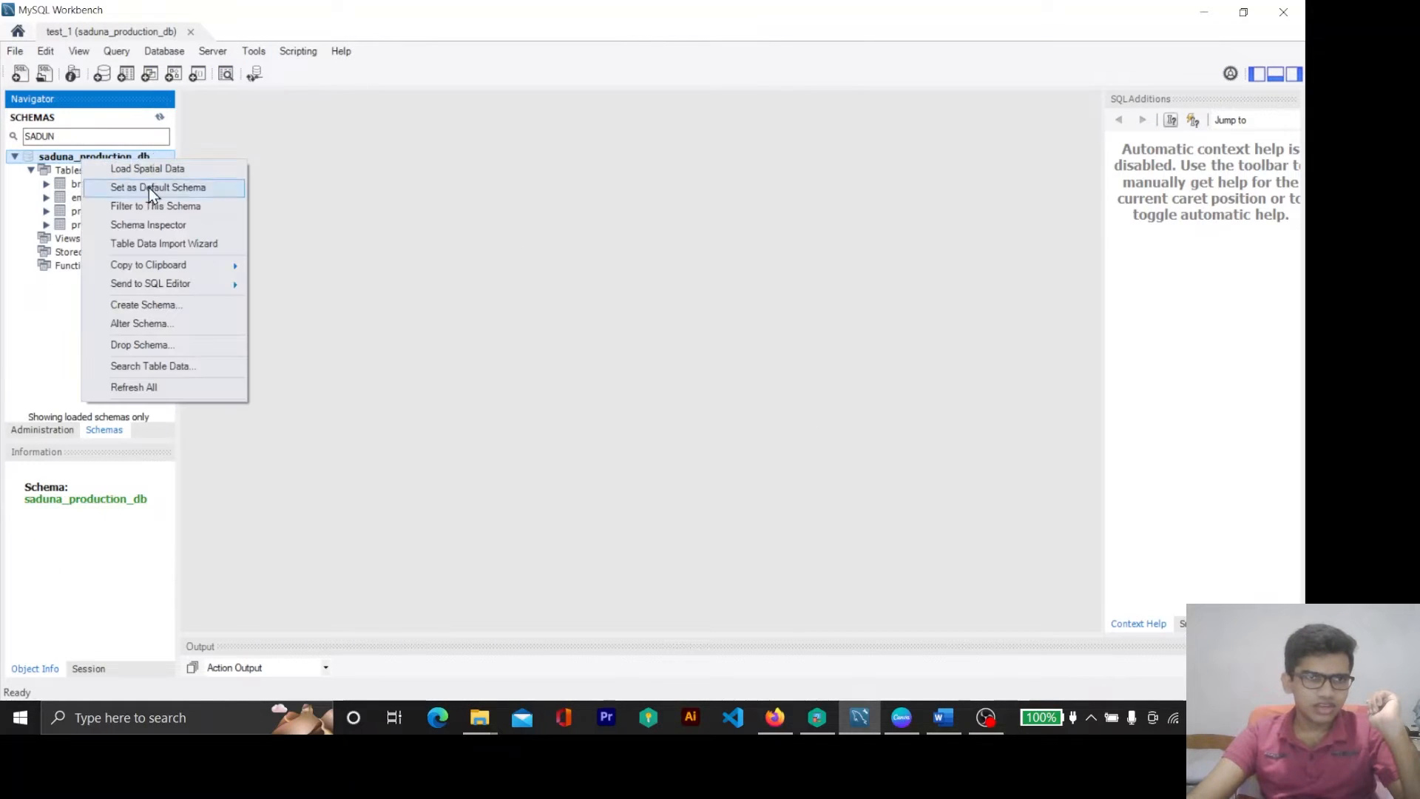
pyautogui.click(174, 352)
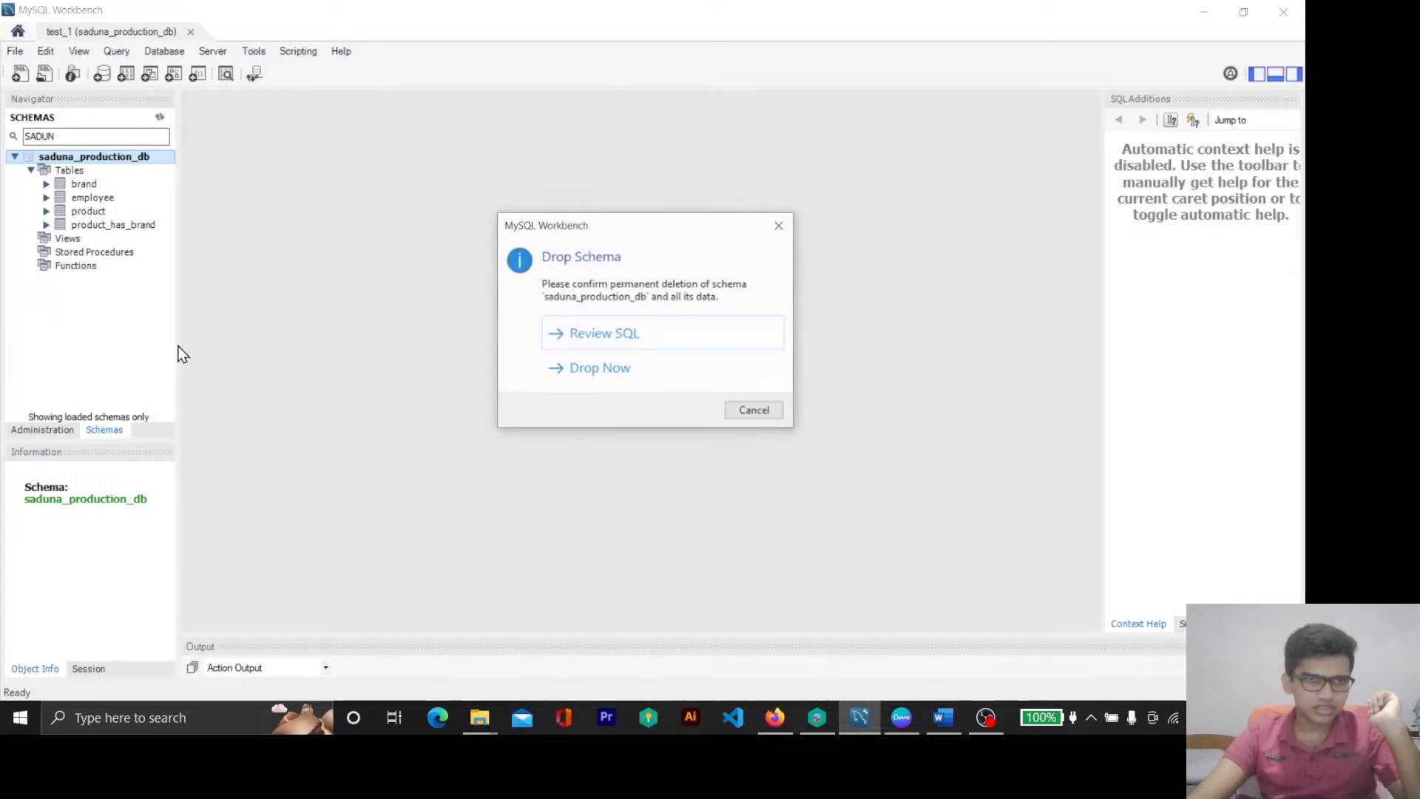
pyautogui.click(602, 370)
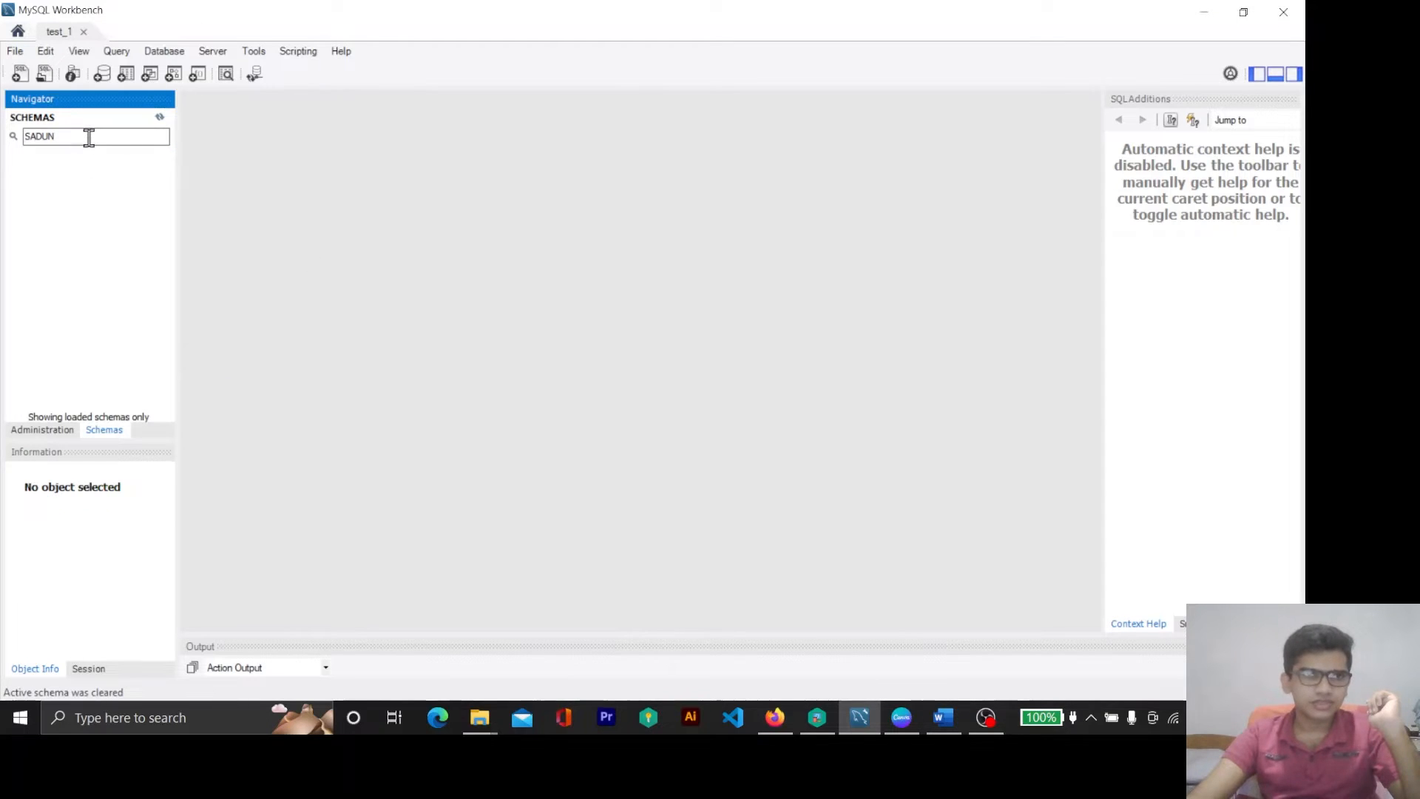
# Clear the search text from the schema filter so all schemas are listed.
pyautogui.moveTo(88, 136); pyautogui.dragTo(10, 119)
pyautogui.press('BackSpace')
pyautogui.click(362, 159)
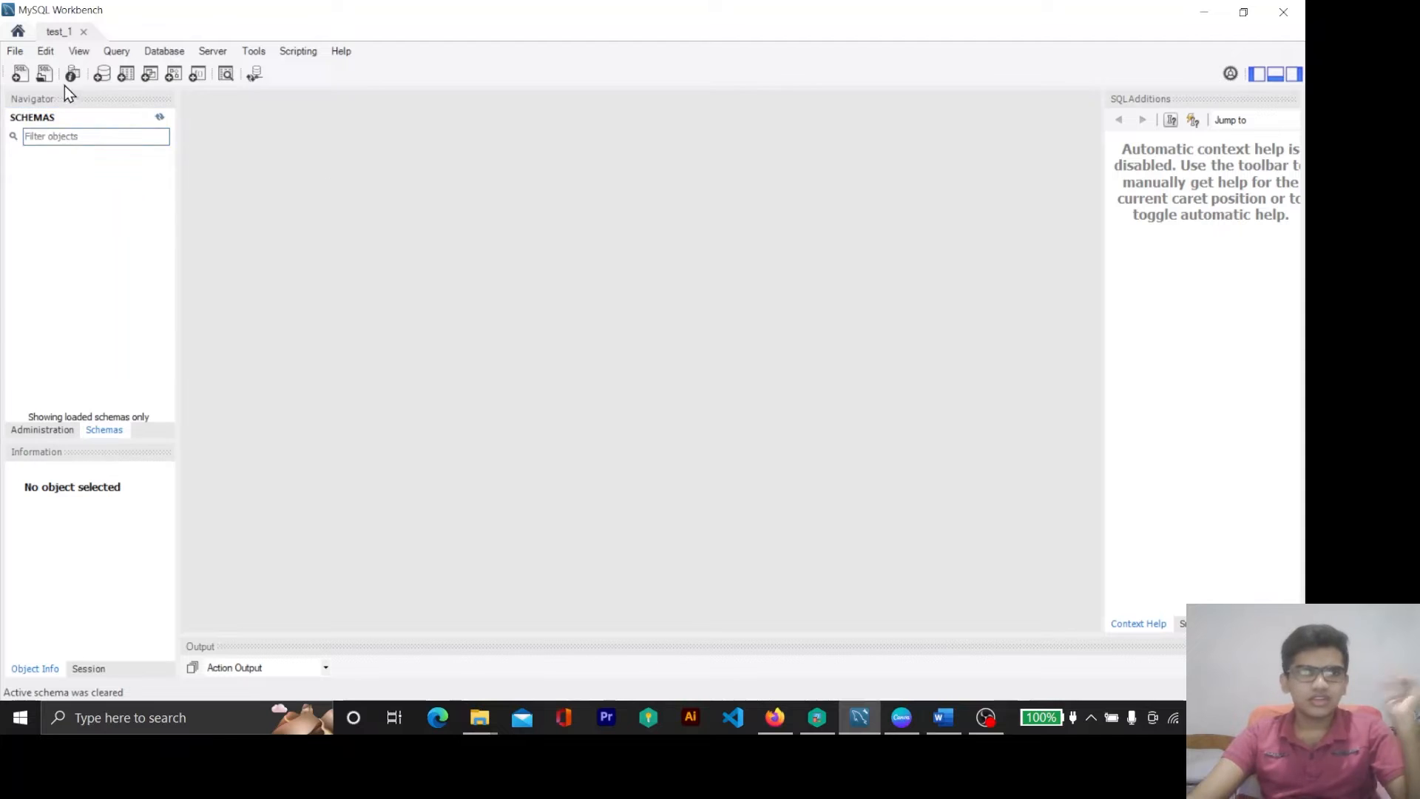
# Create a new, empty database model.
pyautogui.click(24, 53)
pyautogui.click(41, 69)
pyautogui.click(15, 51)
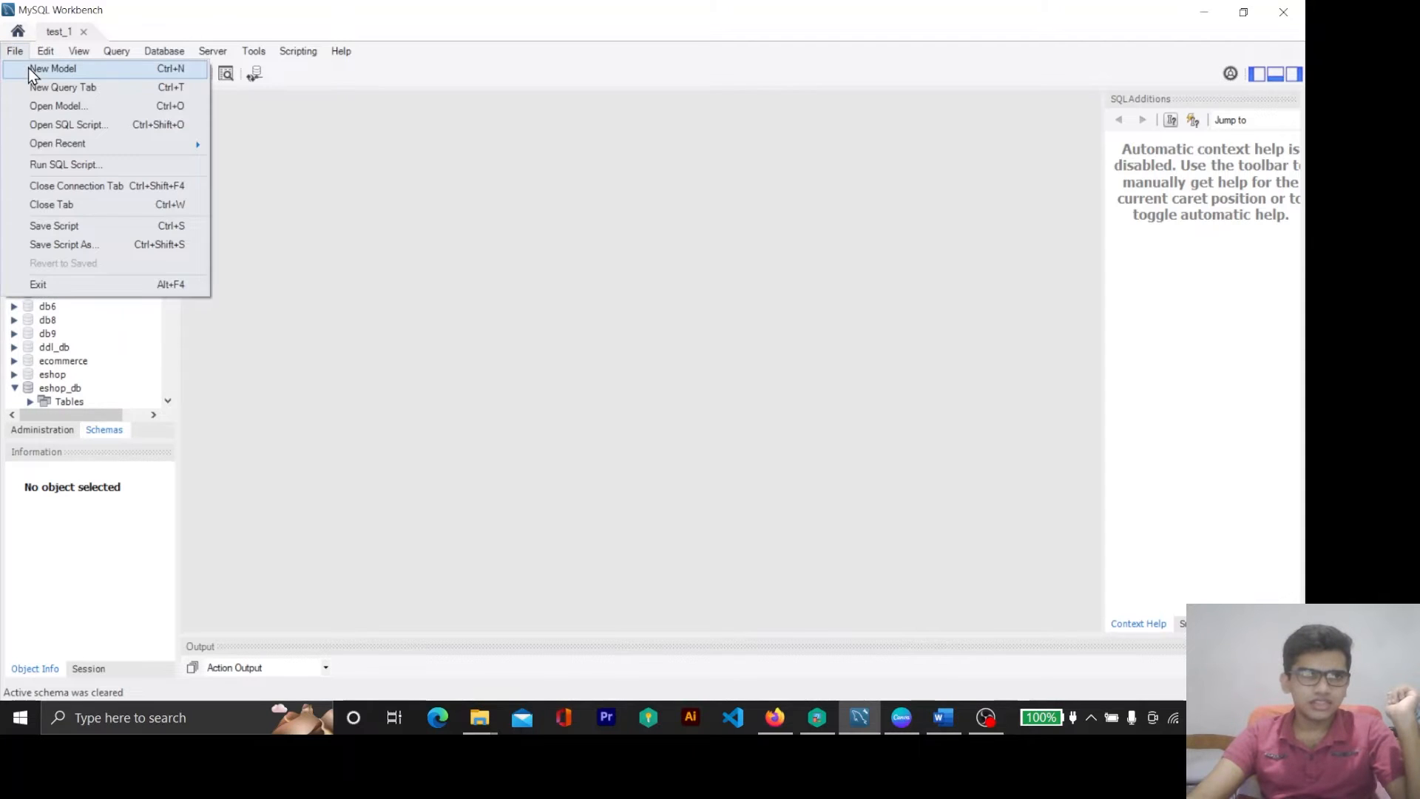
pyautogui.click(28, 67)
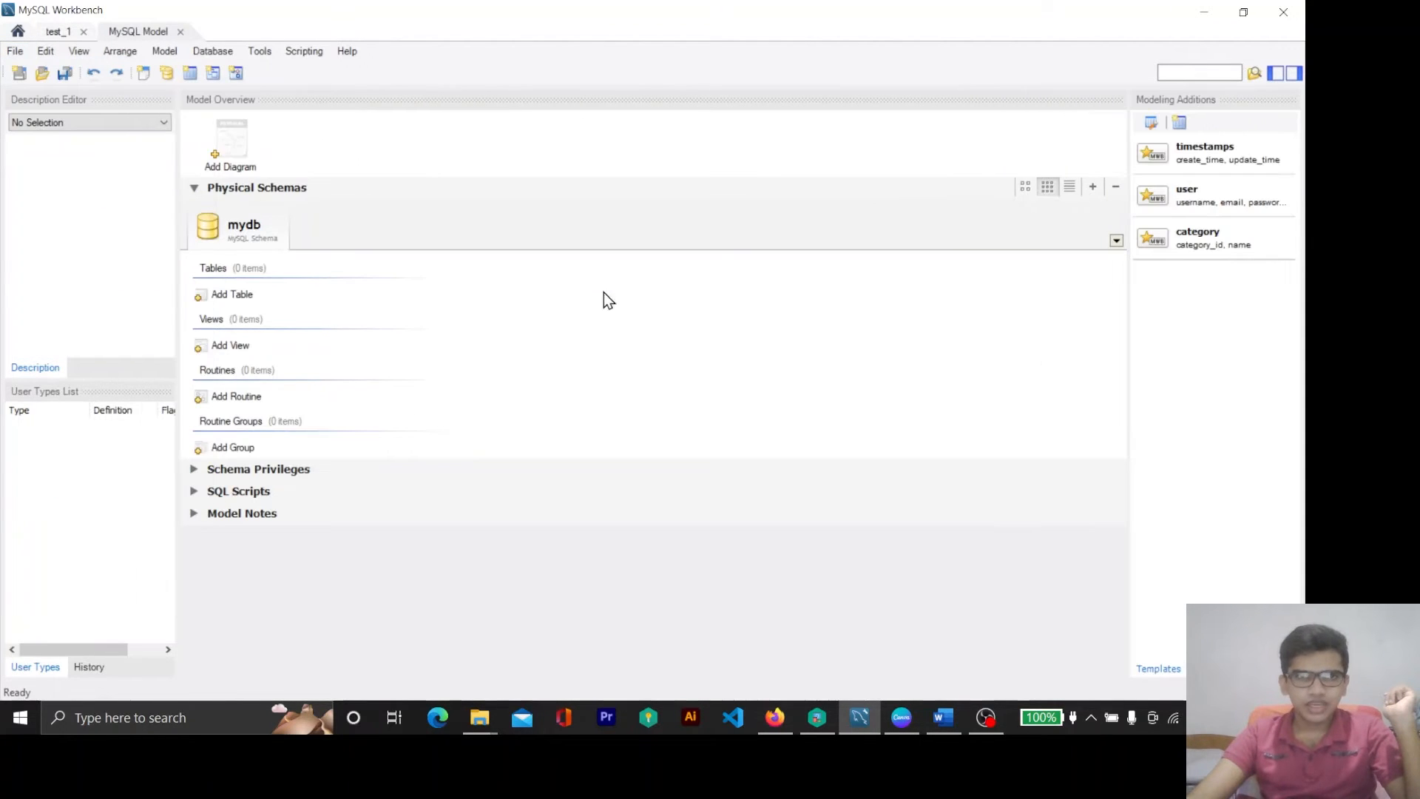
# Rename the mydb schema to mydbsaduna_production_db, using the database name copied from the question sheet, and apply the rename to its references.
pyautogui.rightClick(250, 236)
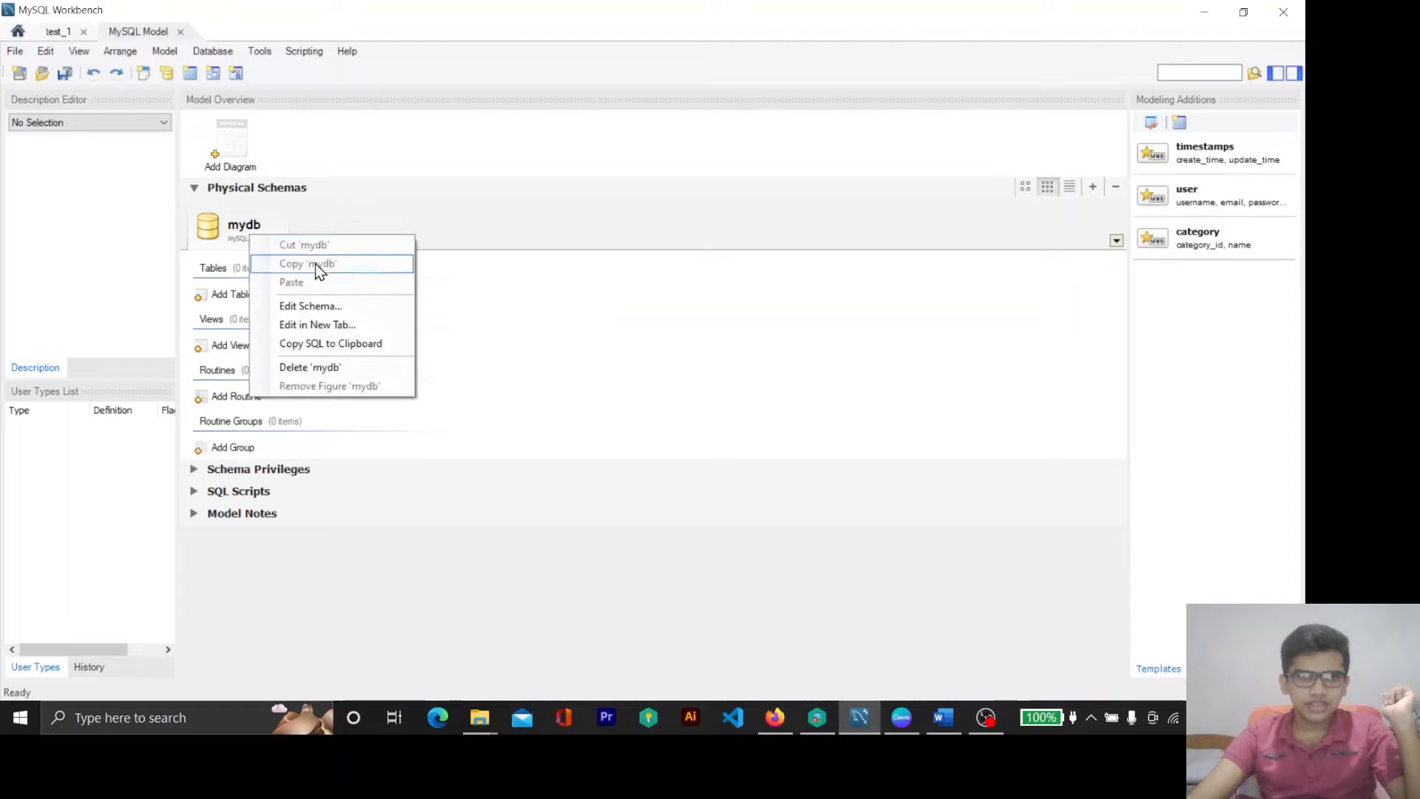
pyautogui.click(351, 310)
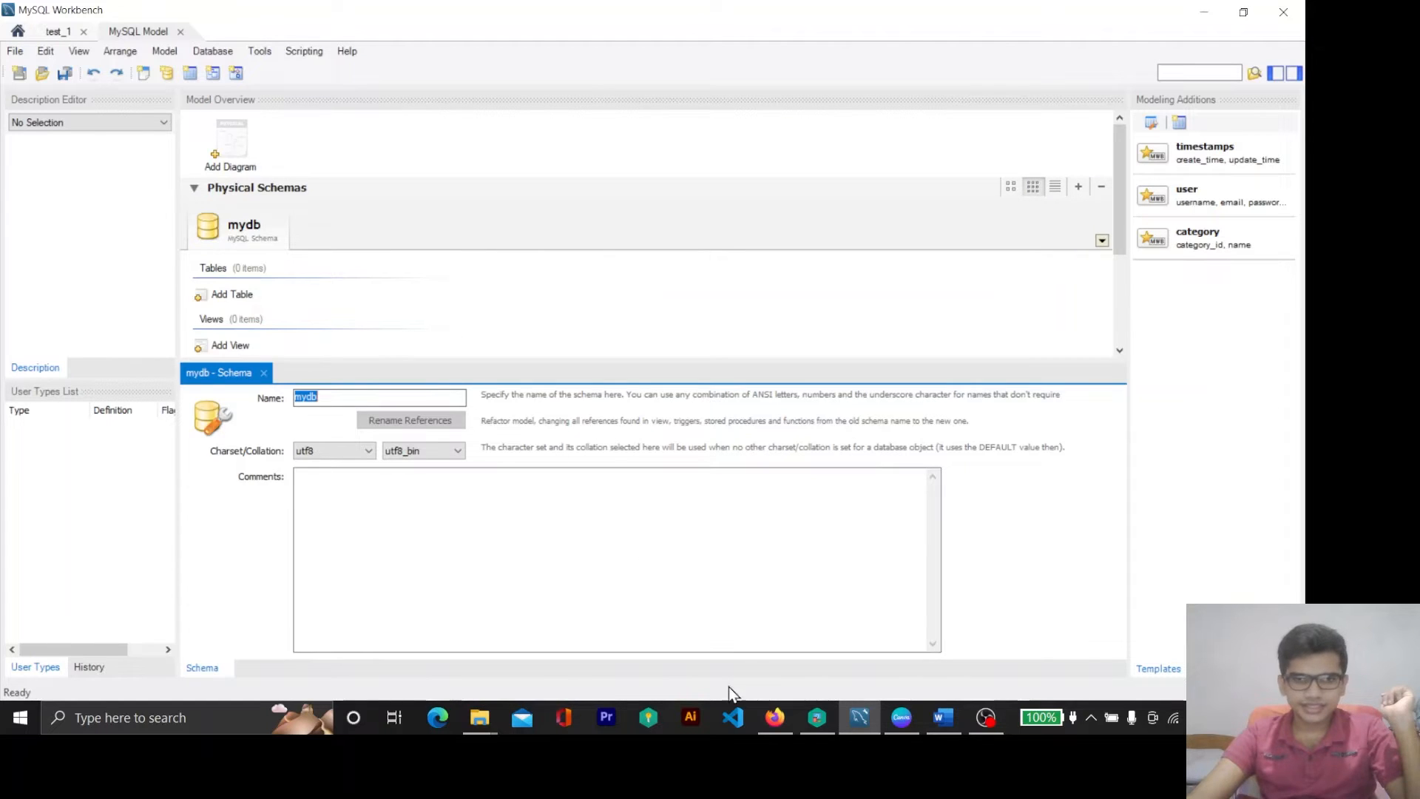
pyautogui.click(774, 717)
pyautogui.scroll(3, 408, 408)
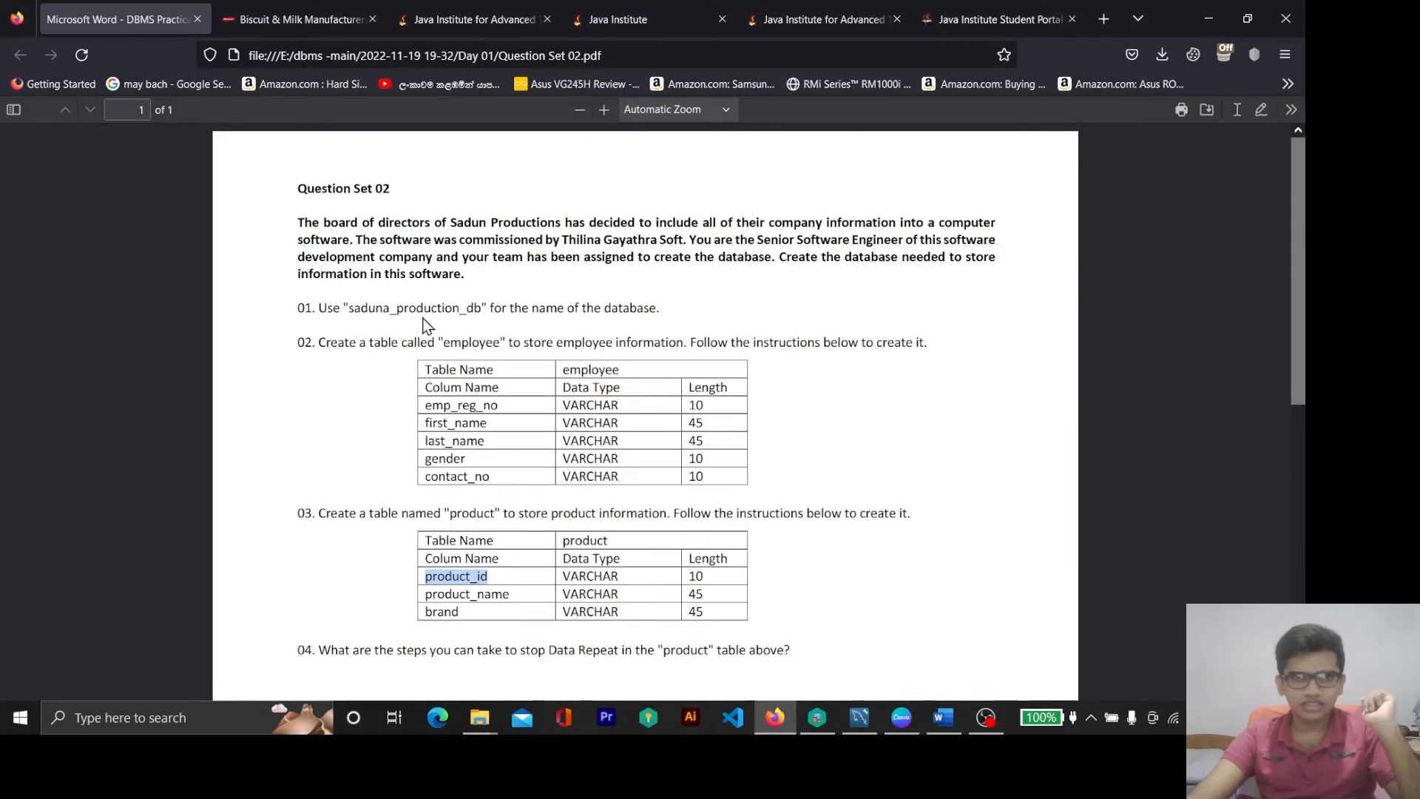
pyautogui.click(405, 314)
pyautogui.doubleClick(405, 310)
pyautogui.hotkey('ctrl', 'c')
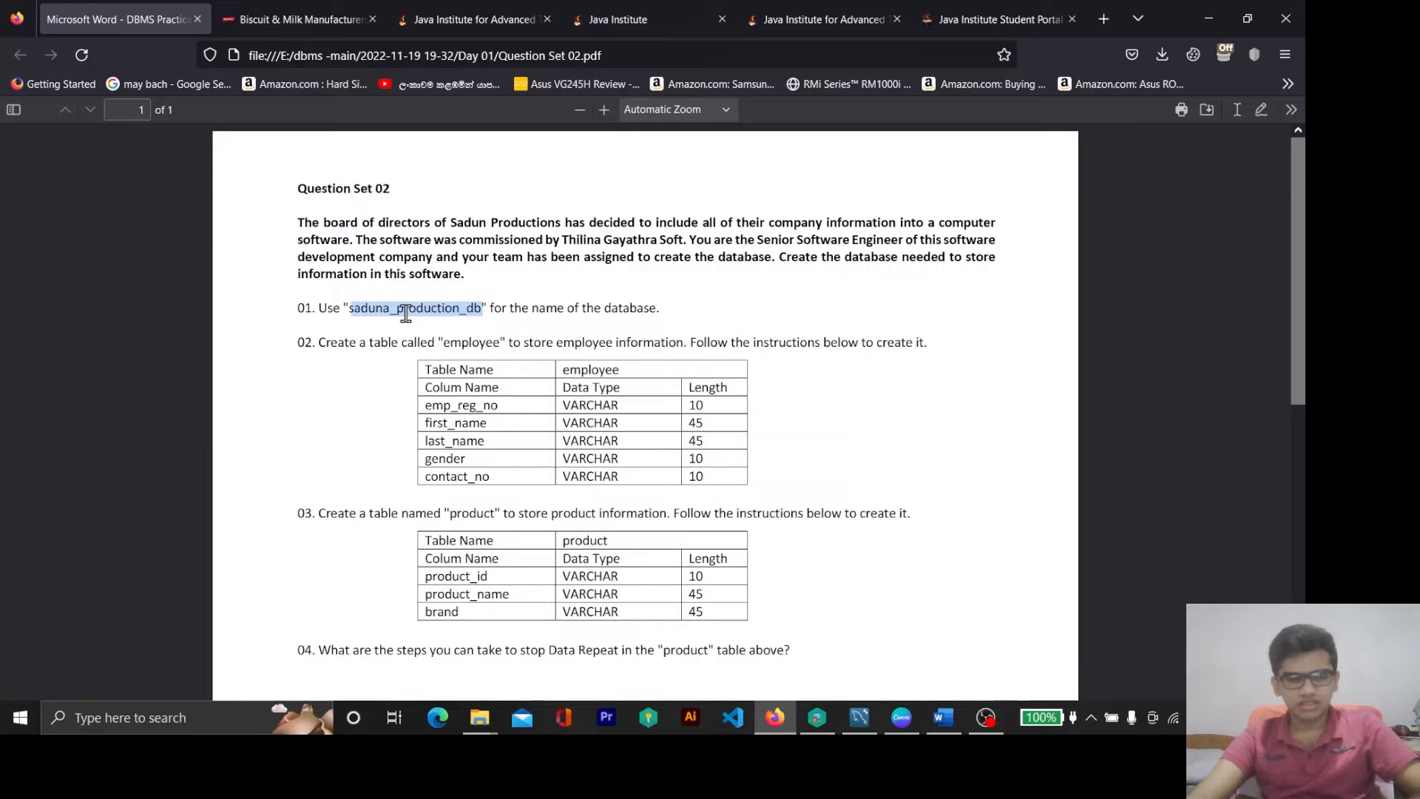
pyautogui.click(1201, 3)
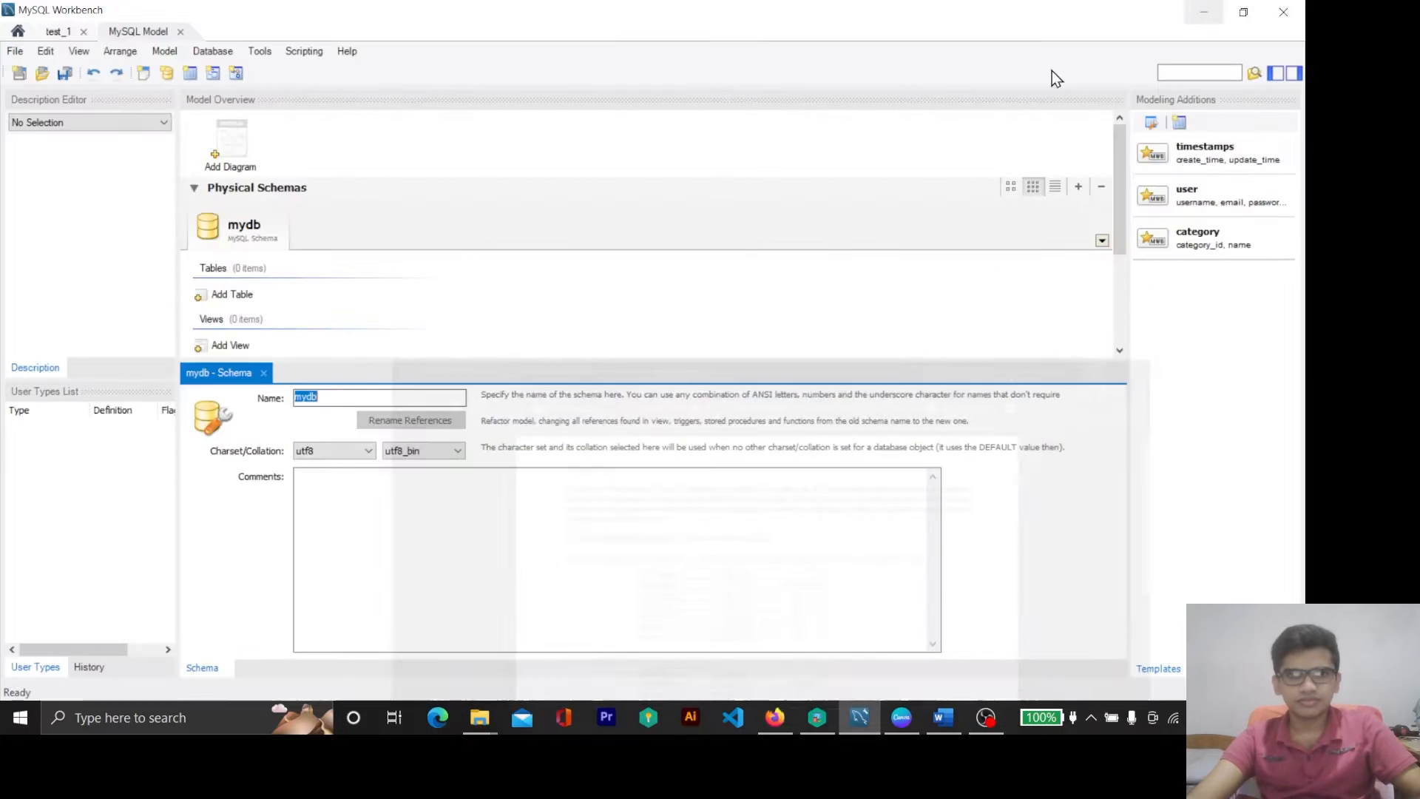
pyautogui.click(358, 400)
pyautogui.hotkey('ctrl', 'v')
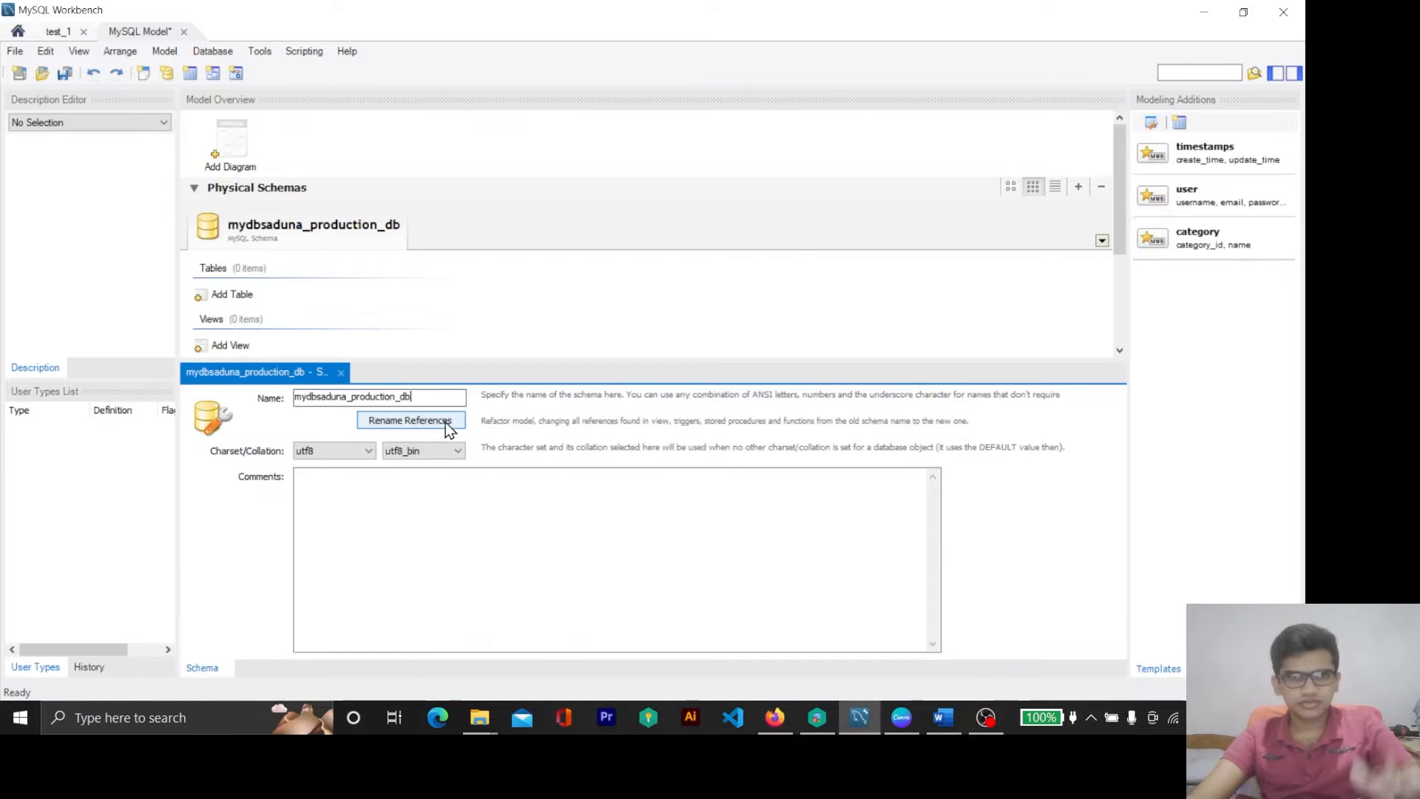
pyautogui.click(411, 420)
pyautogui.click(753, 367)
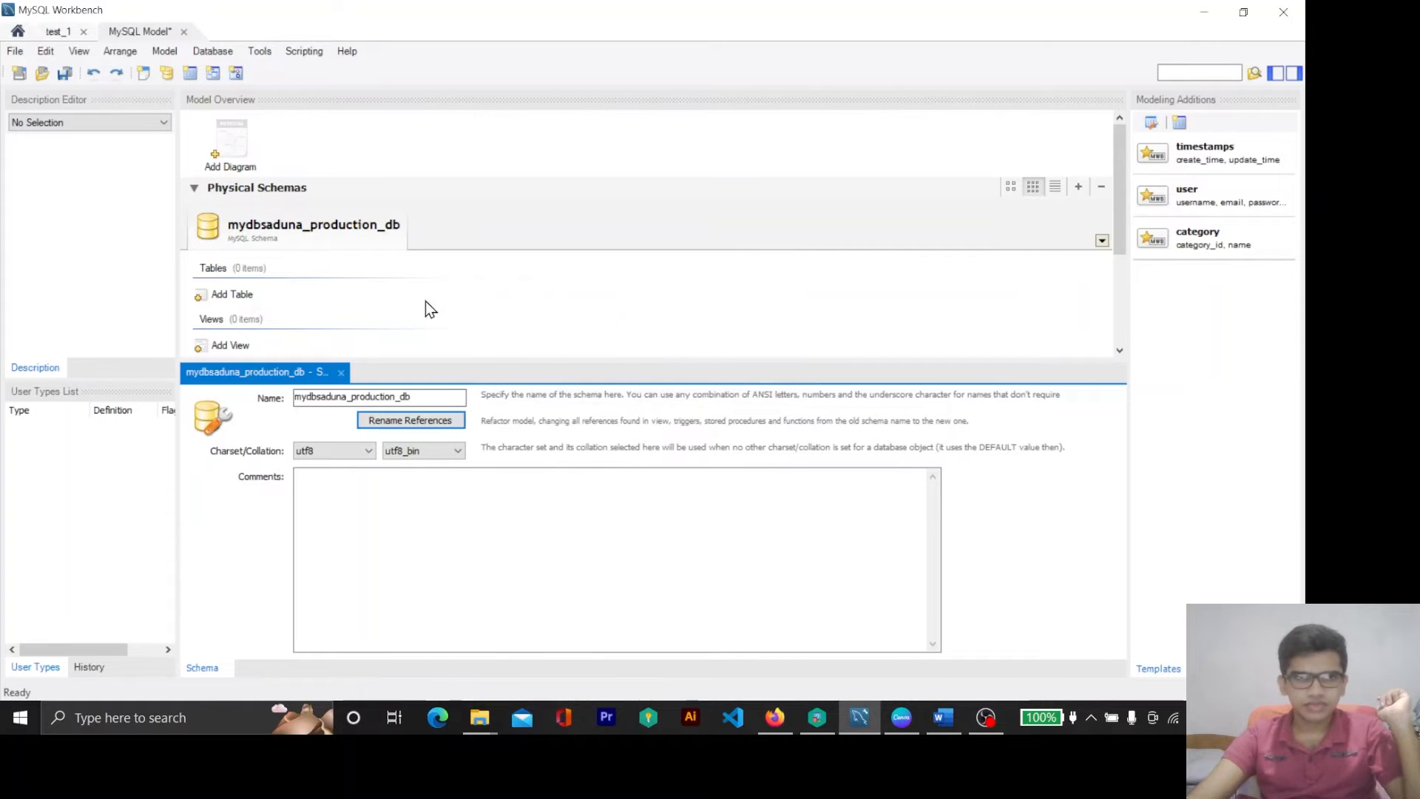
# Add an EER diagram to the model and place two new tables side by side on it.
pyautogui.doubleClick(234, 138)
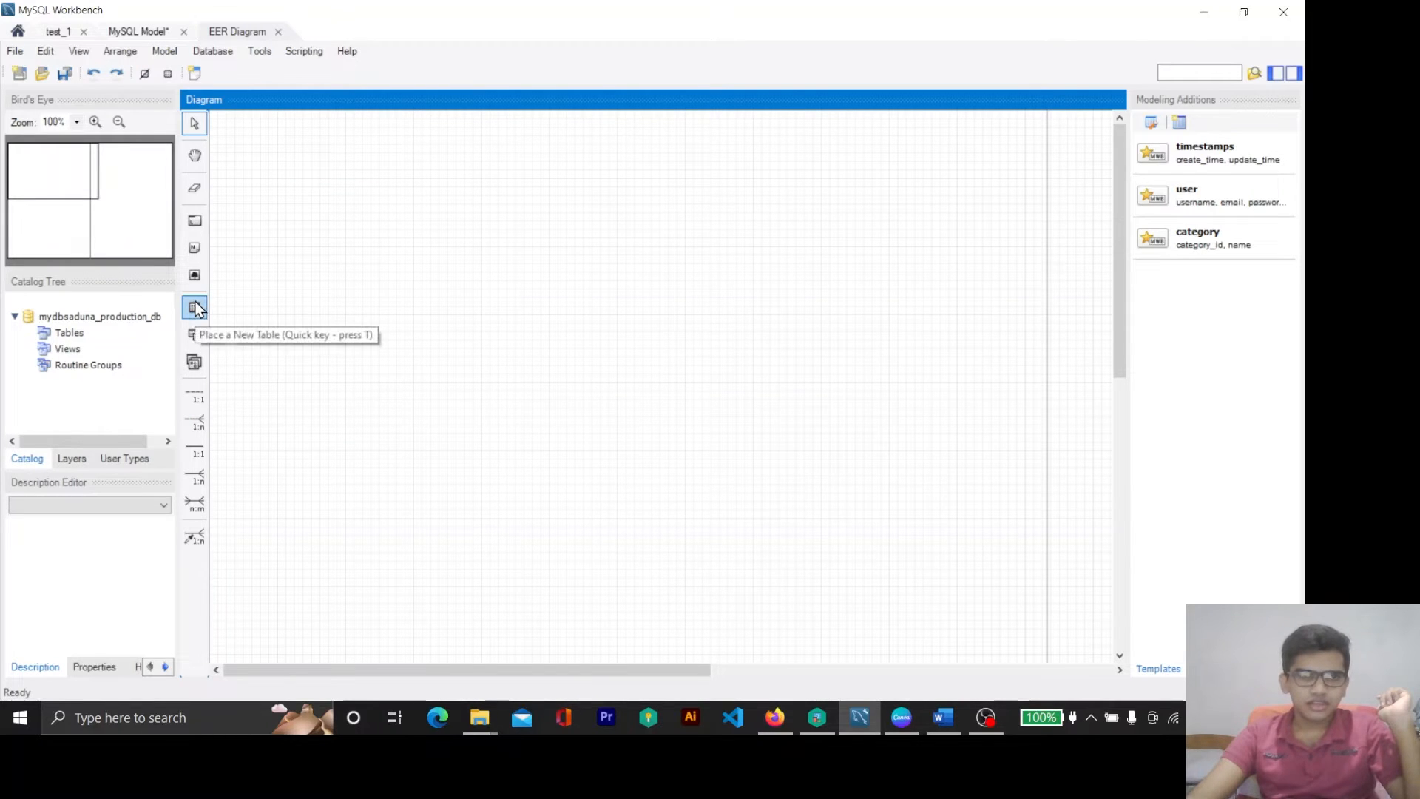
pyautogui.press('t')
pyautogui.click(412, 280)
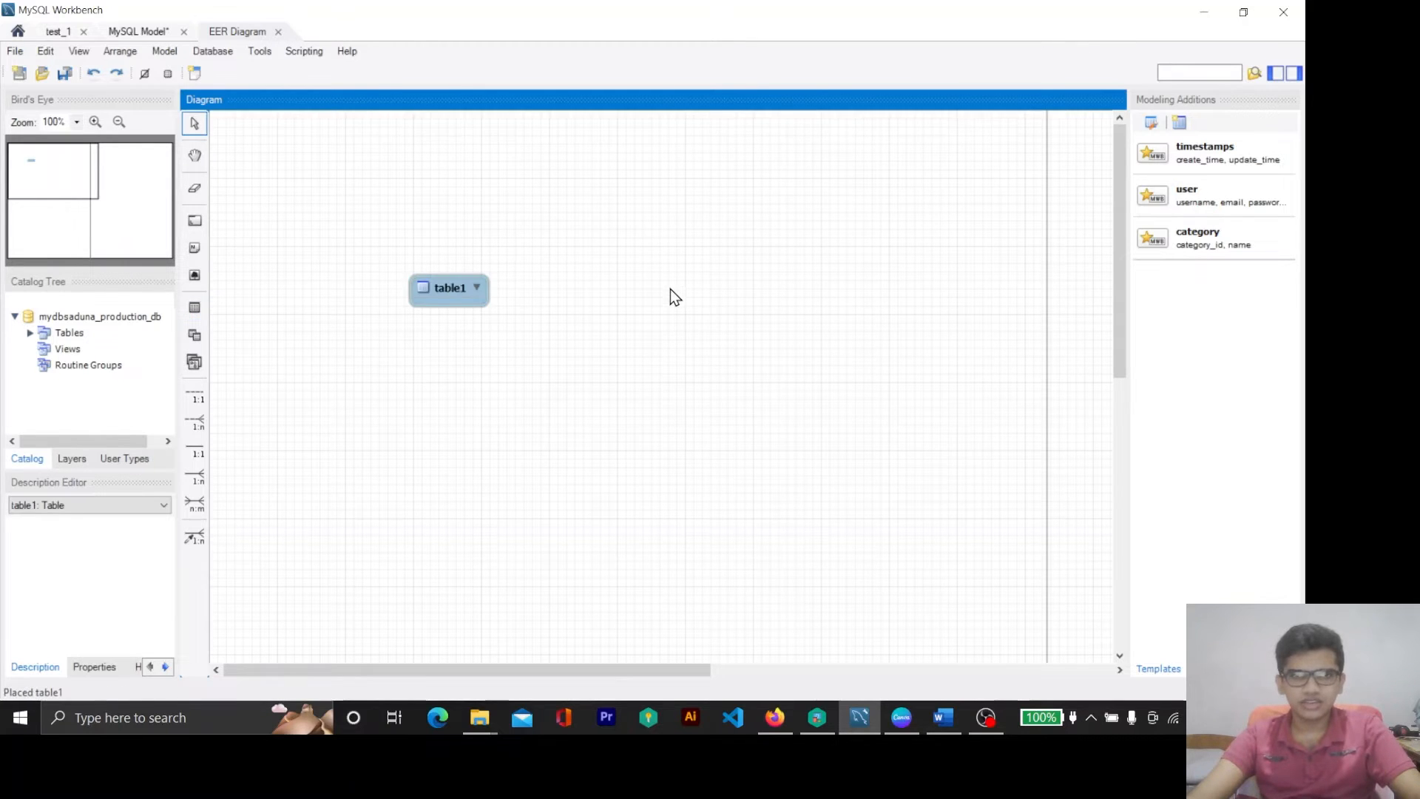
pyautogui.click(574, 284)
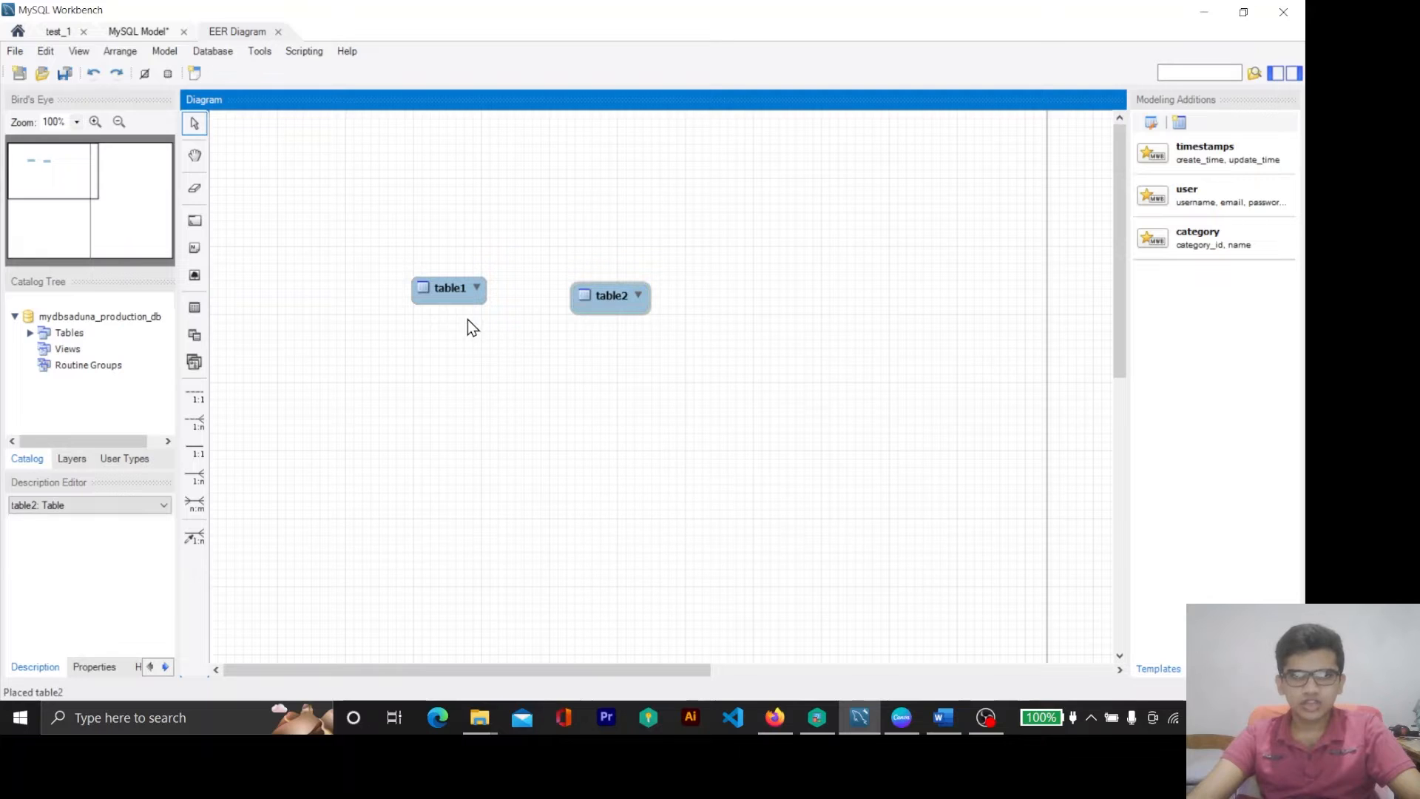
# Examine the employee table specification in the question sheet, especially the emp_reg_no column, and return to the diagram.
pyautogui.hotkey('alt', 'Tab')
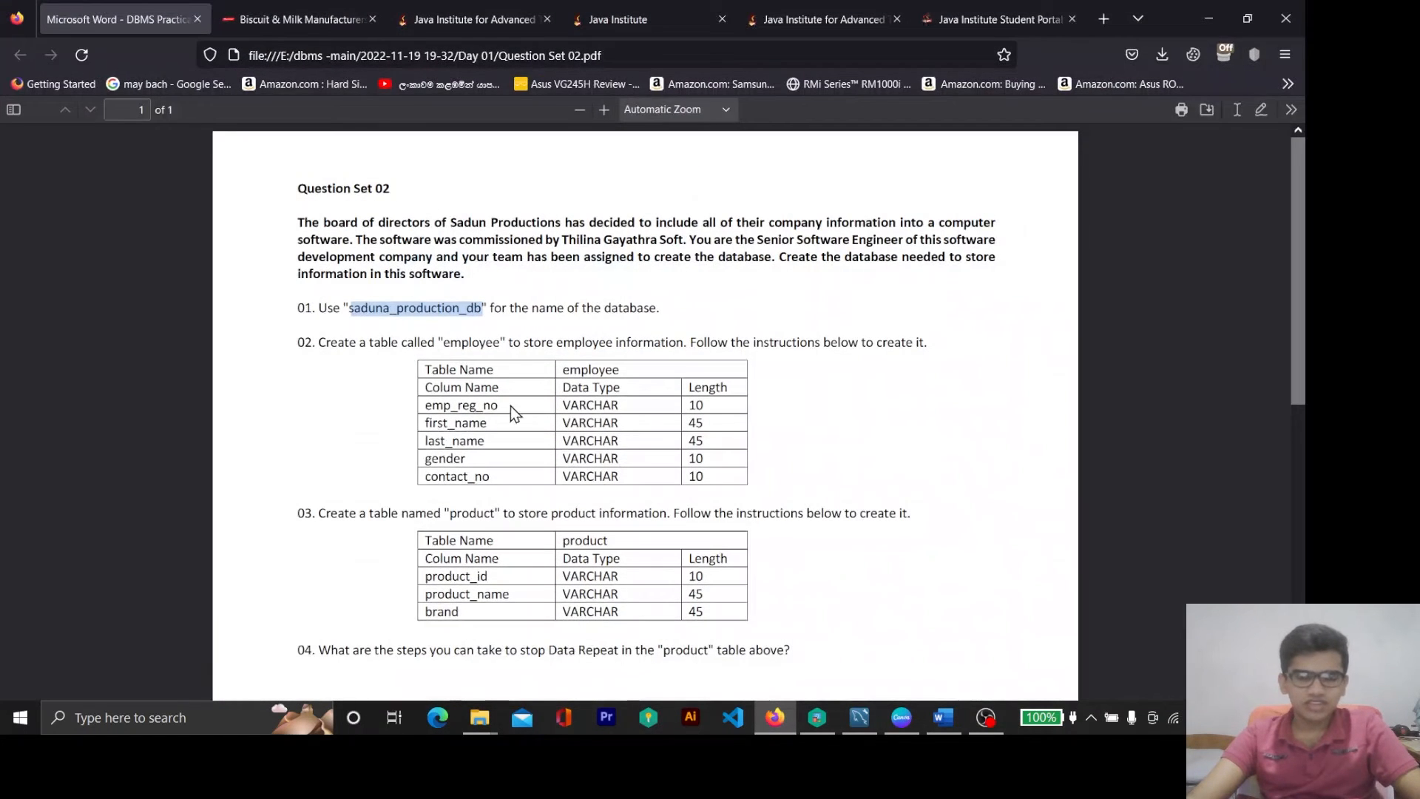
pyautogui.doubleClick(453, 377)
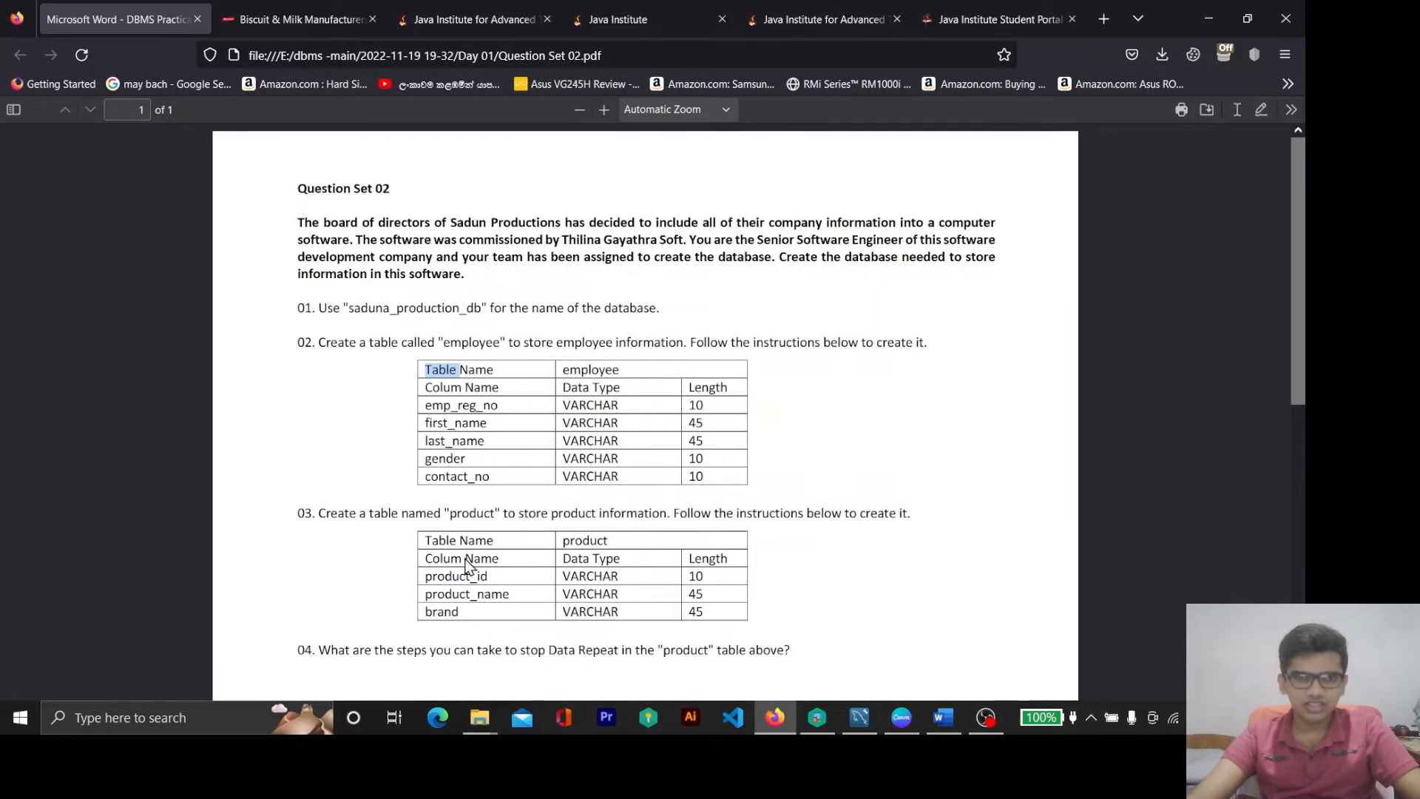
pyautogui.doubleClick(404, 307)
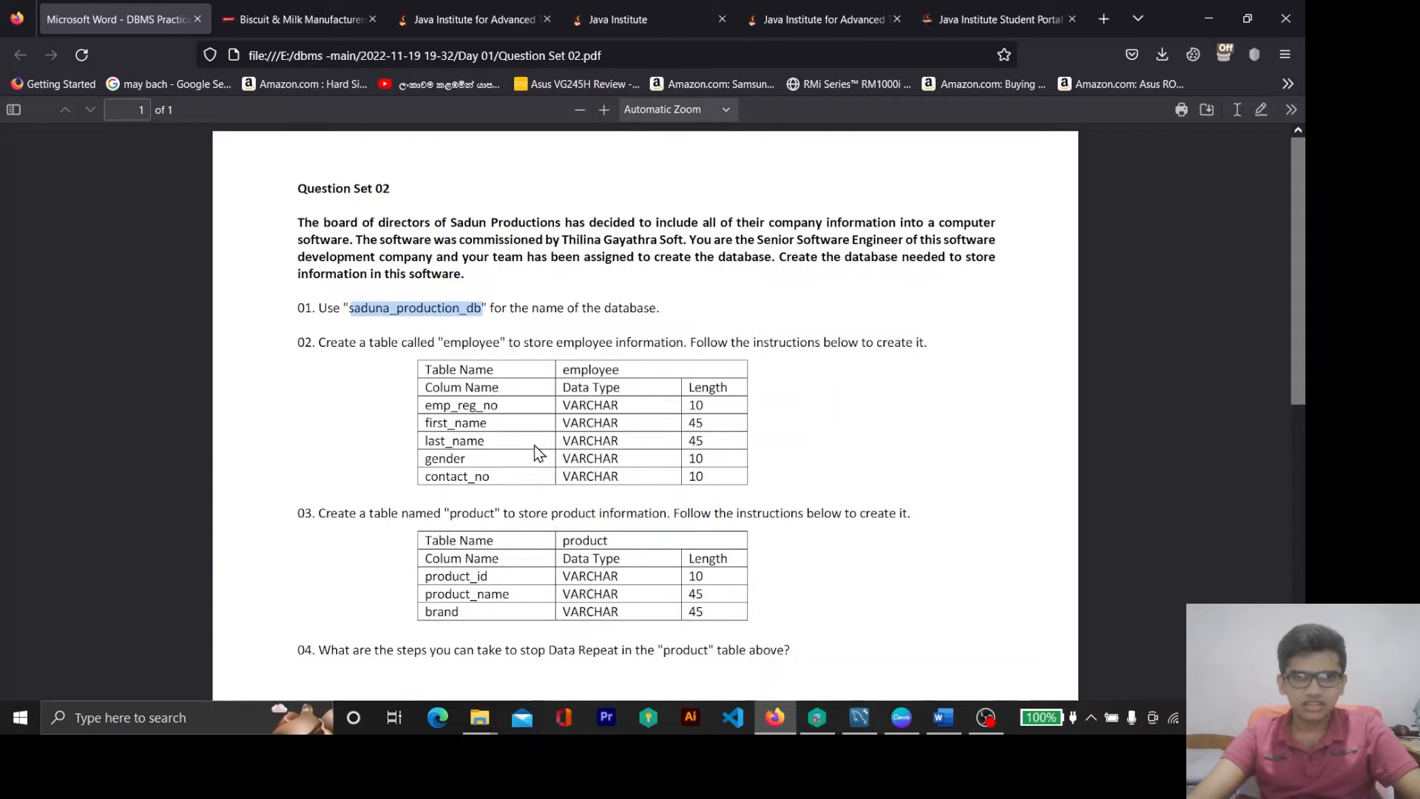
pyautogui.doubleClick(472, 406)
pyautogui.click(504, 420)
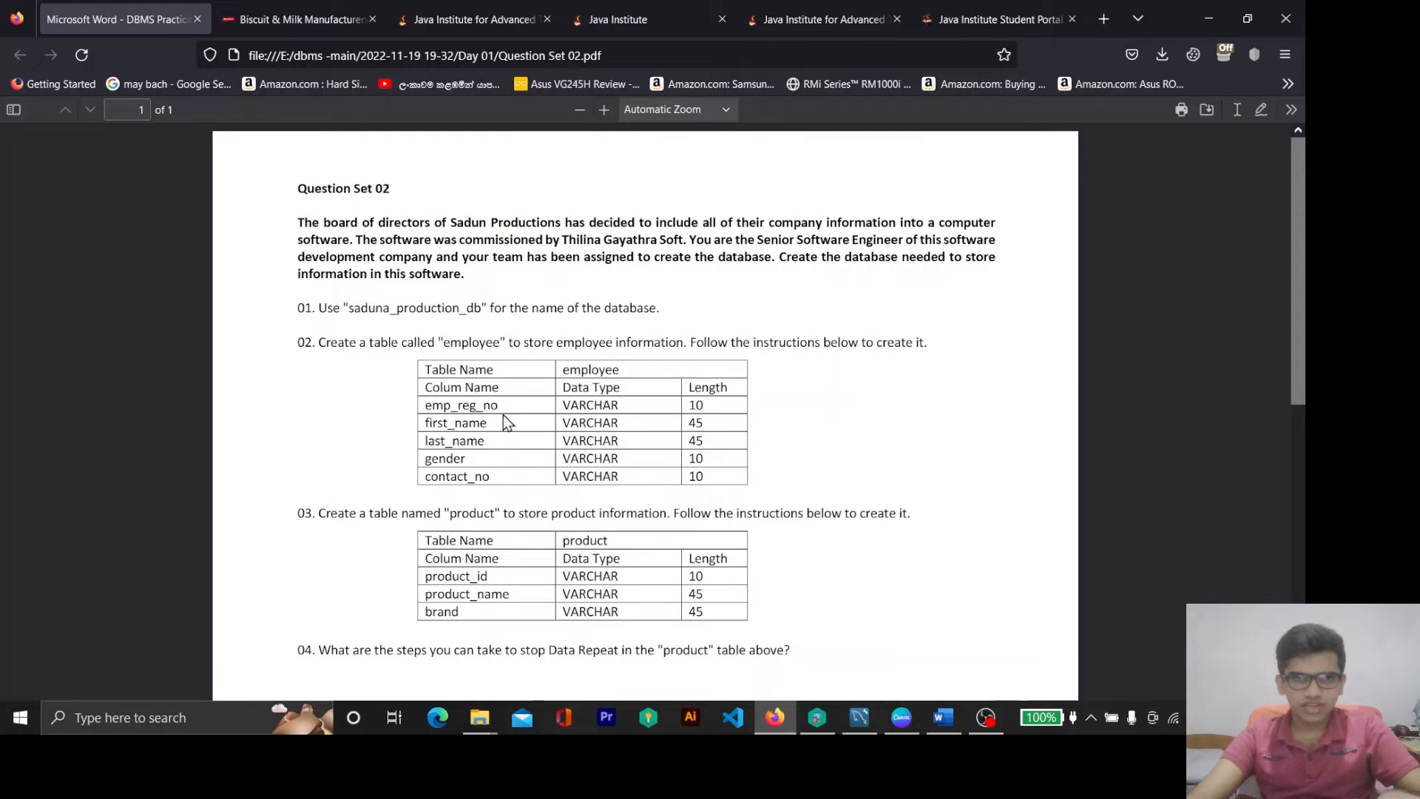
pyautogui.moveTo(512, 404); pyautogui.dragTo(406, 409)
pyautogui.doubleClick(458, 406)
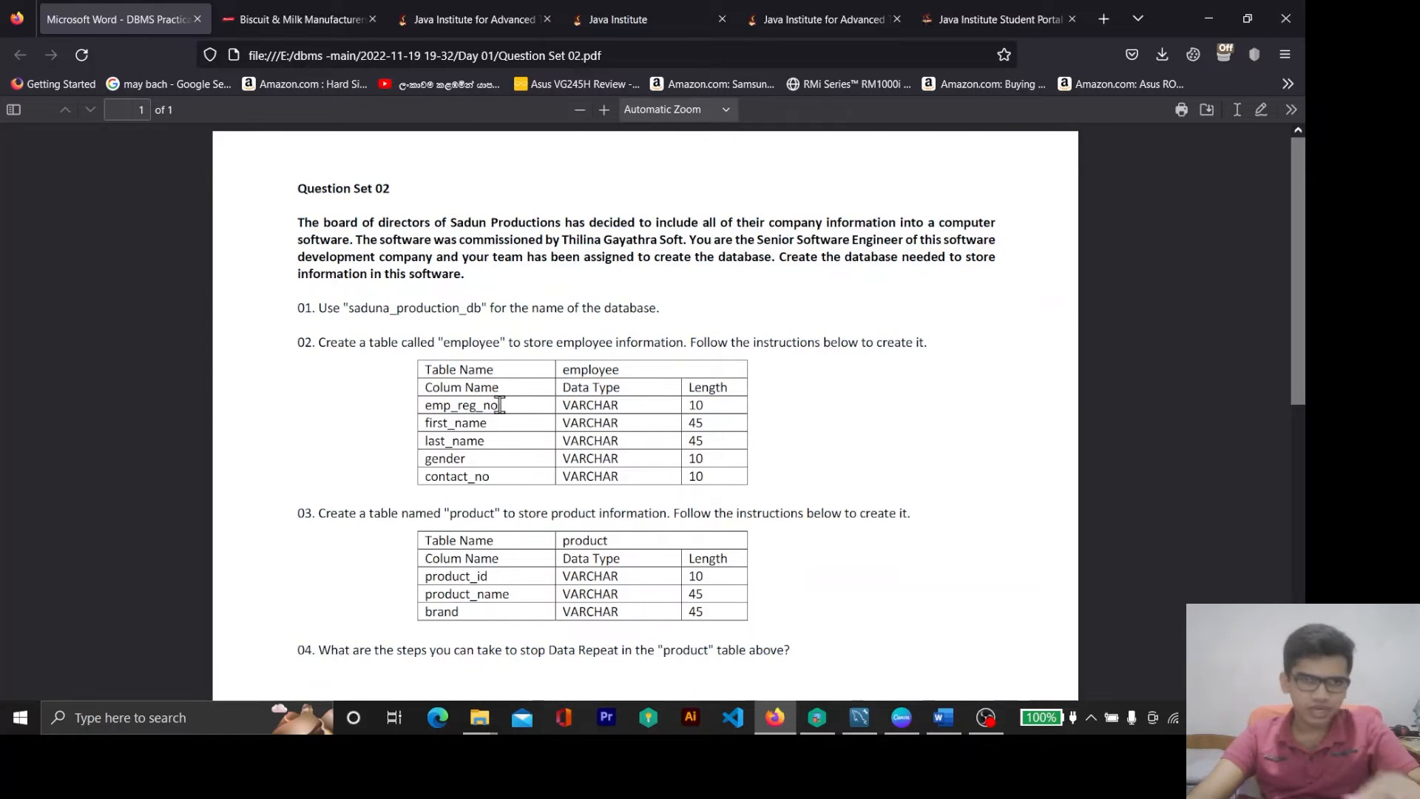
pyautogui.moveTo(499, 406); pyautogui.dragTo(397, 406)
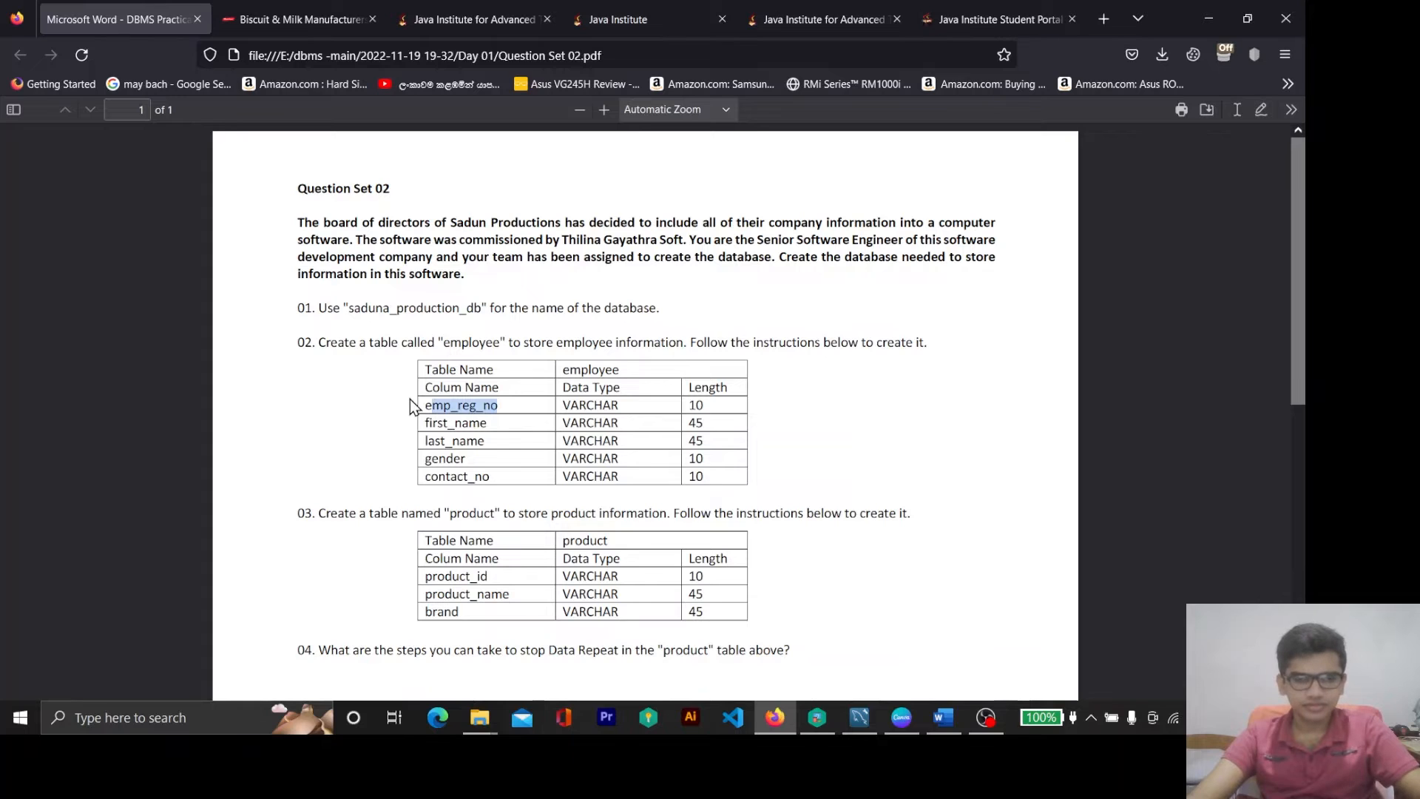
pyautogui.click(1192, 23)
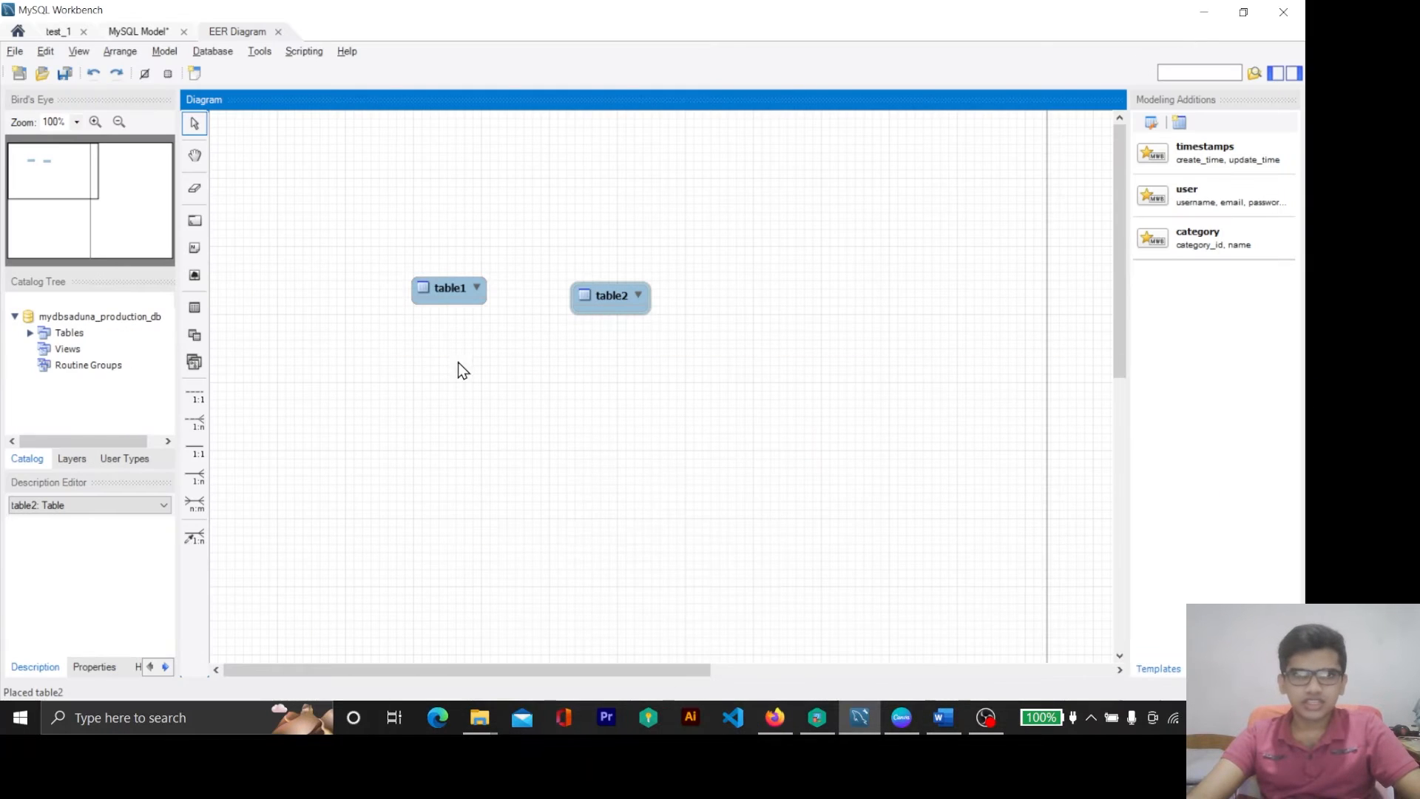
# Rename the first table in the diagram as employee and the second as product.
pyautogui.click(450, 291)
pyautogui.doubleClick(450, 290)
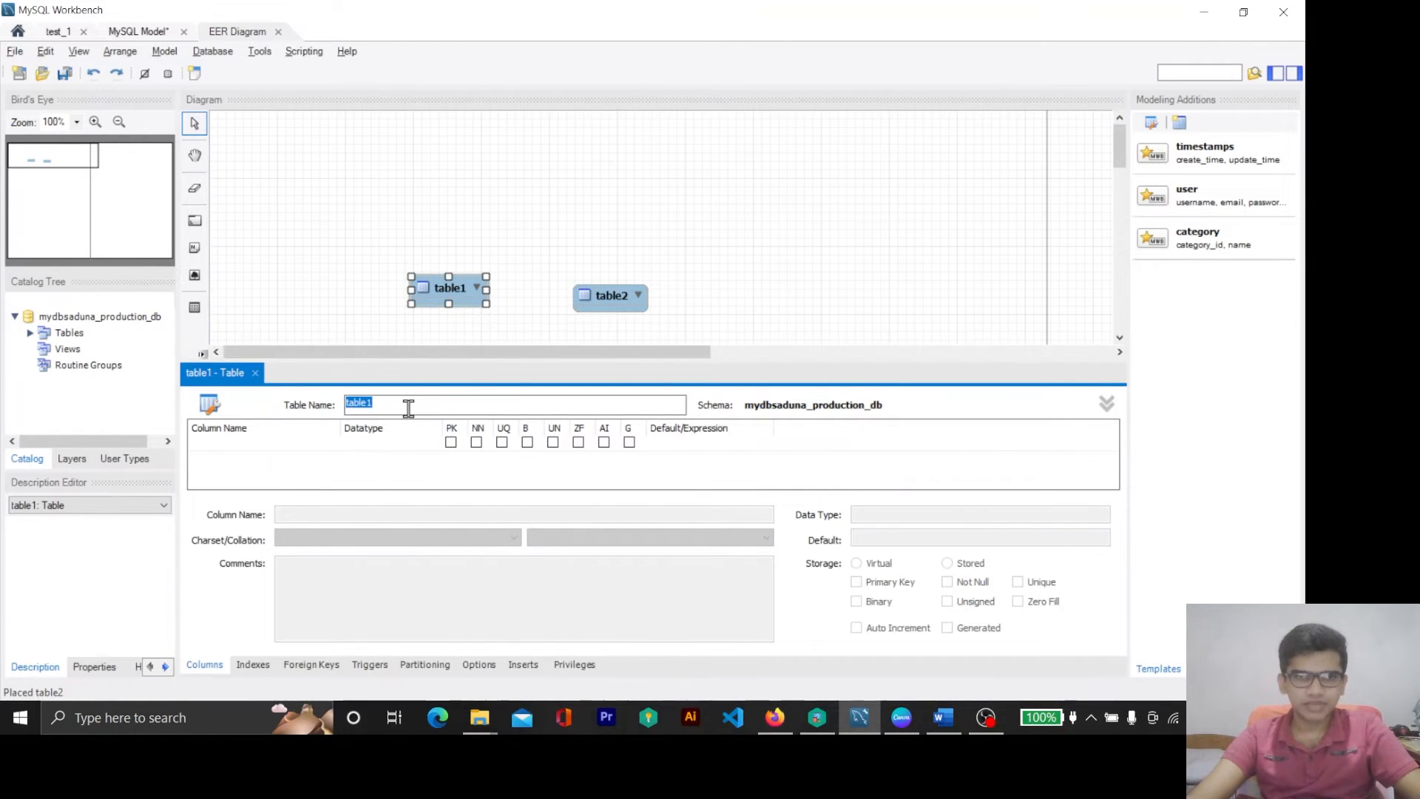
pyautogui.write('emplo')
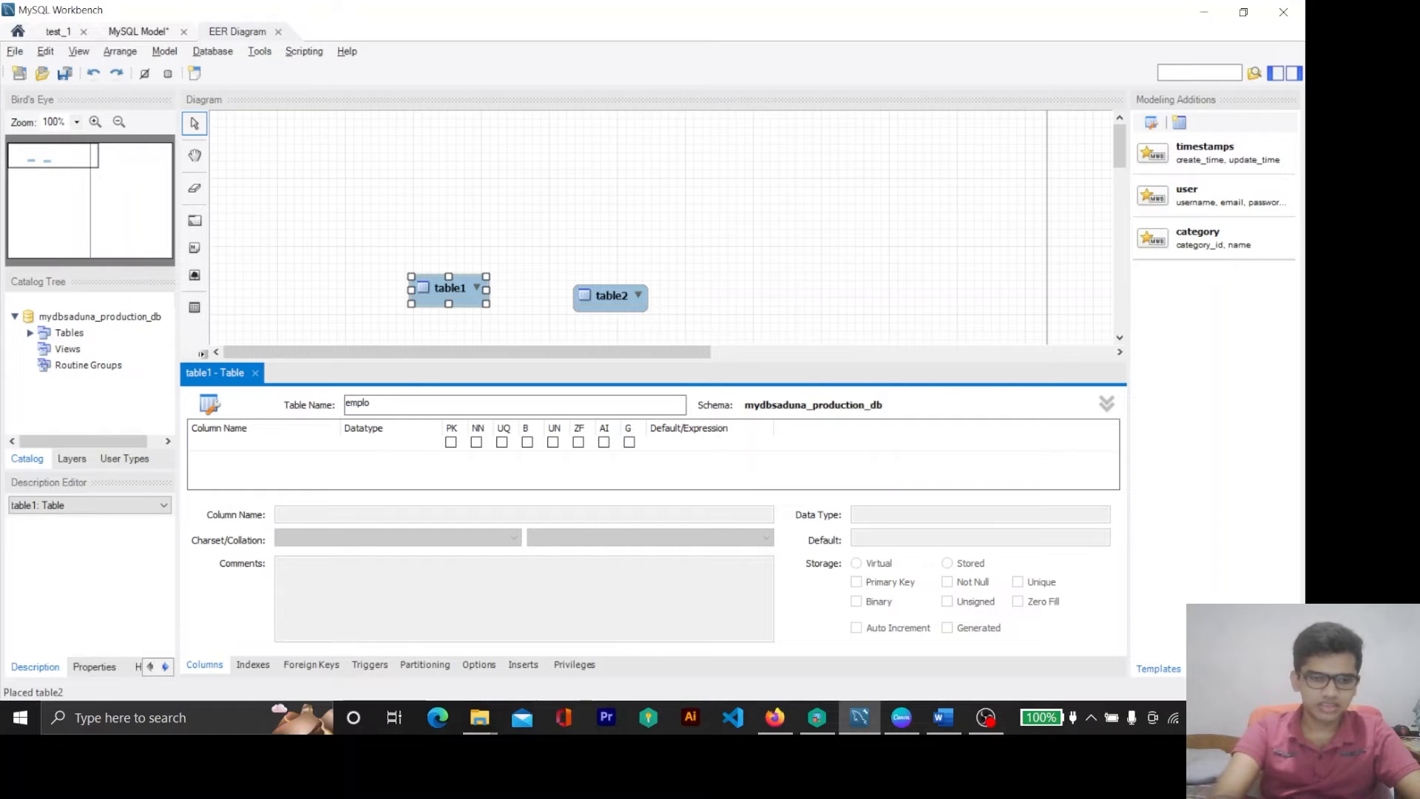
pyautogui.write('yee')
pyautogui.doubleClick(617, 294)
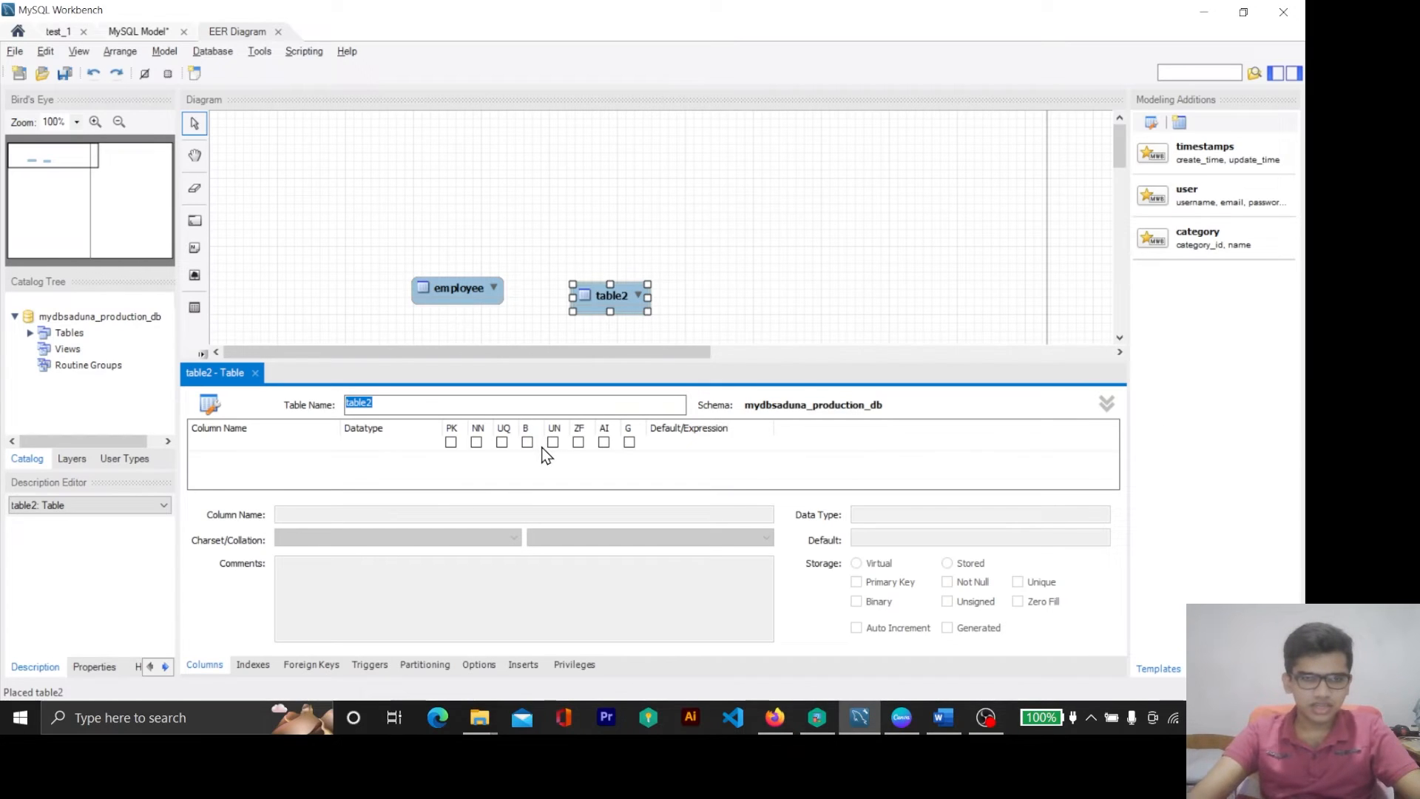
pyautogui.write('product')
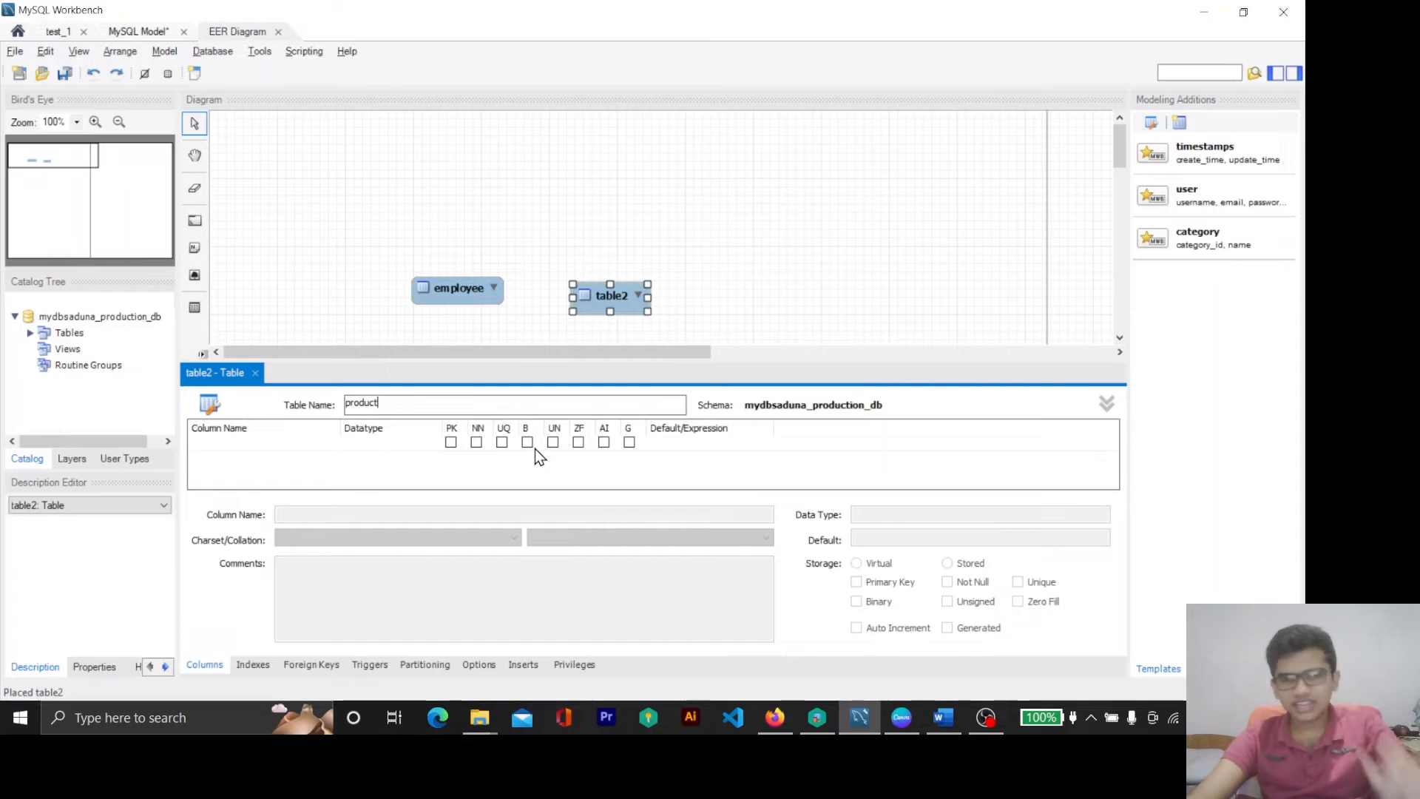
pyautogui.click(613, 231)
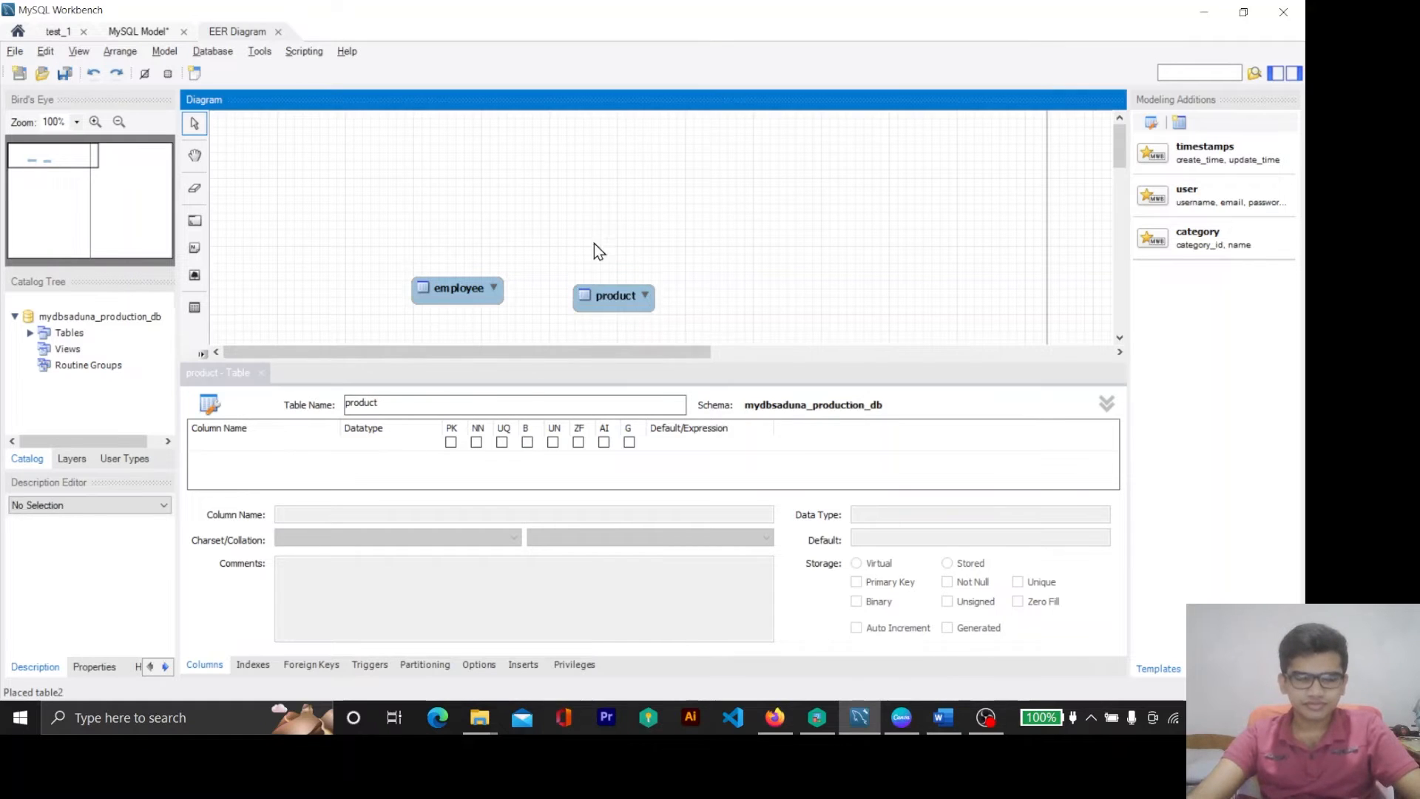
# Add a first column with the default name and type to the product table as its primary key.
pyautogui.click(455, 296)
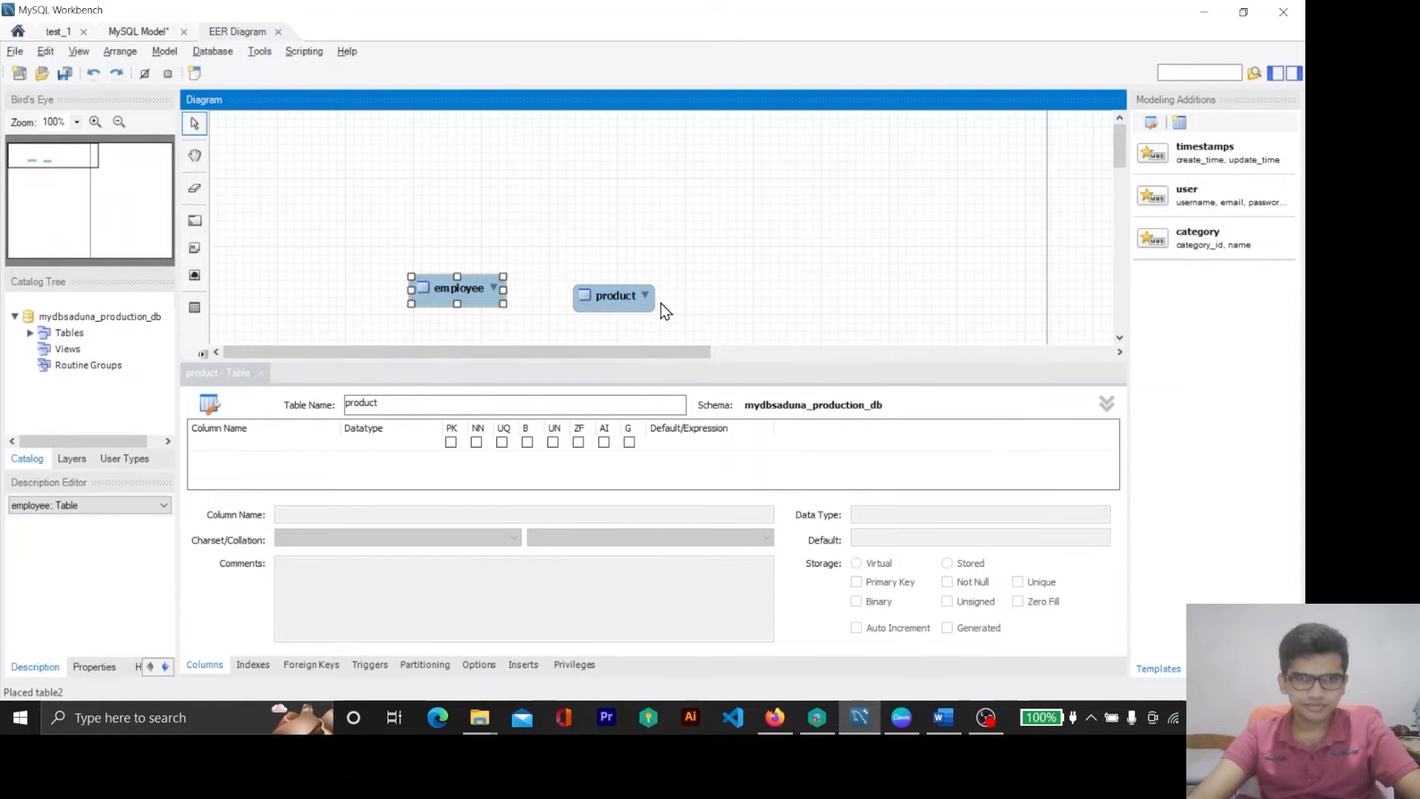
pyautogui.click(274, 442)
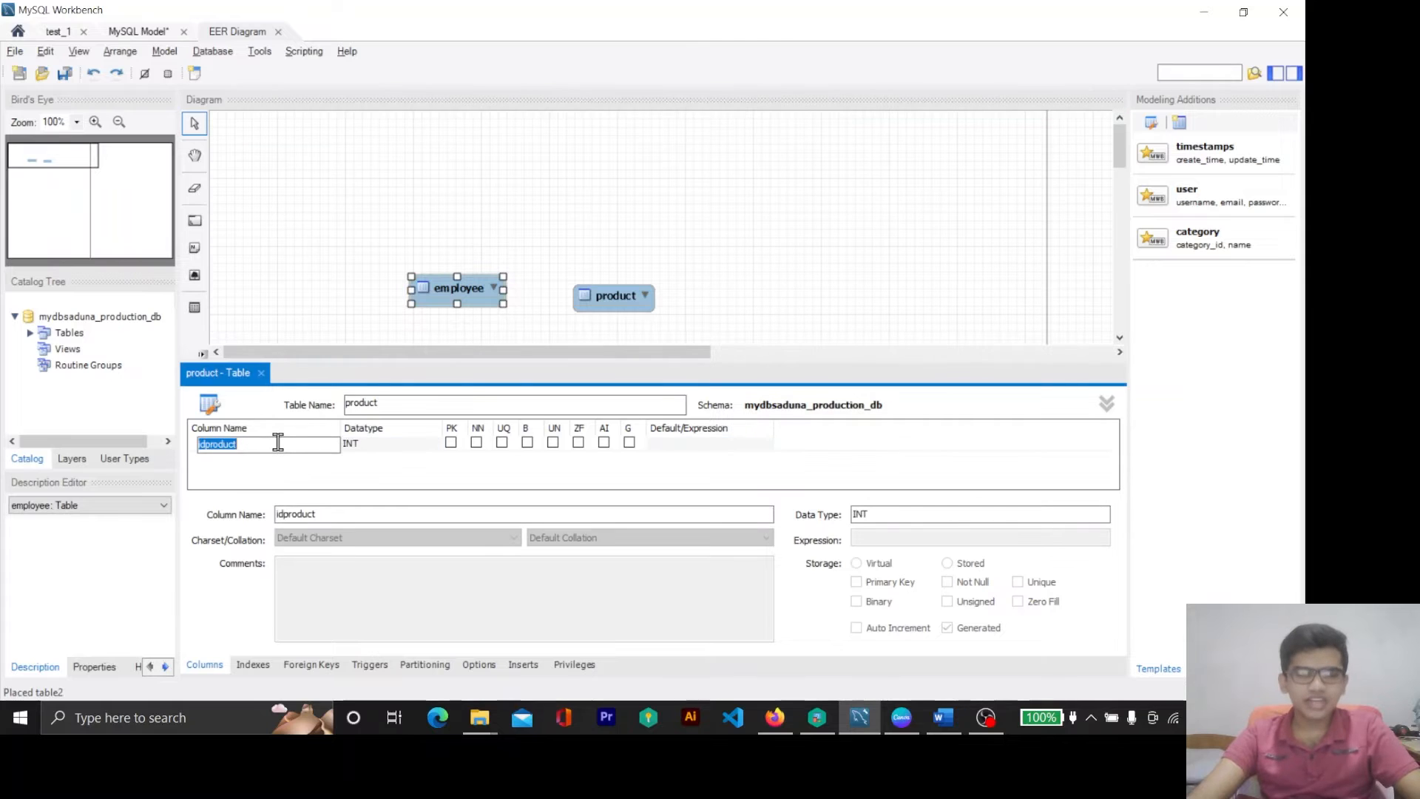
pyautogui.click(276, 481)
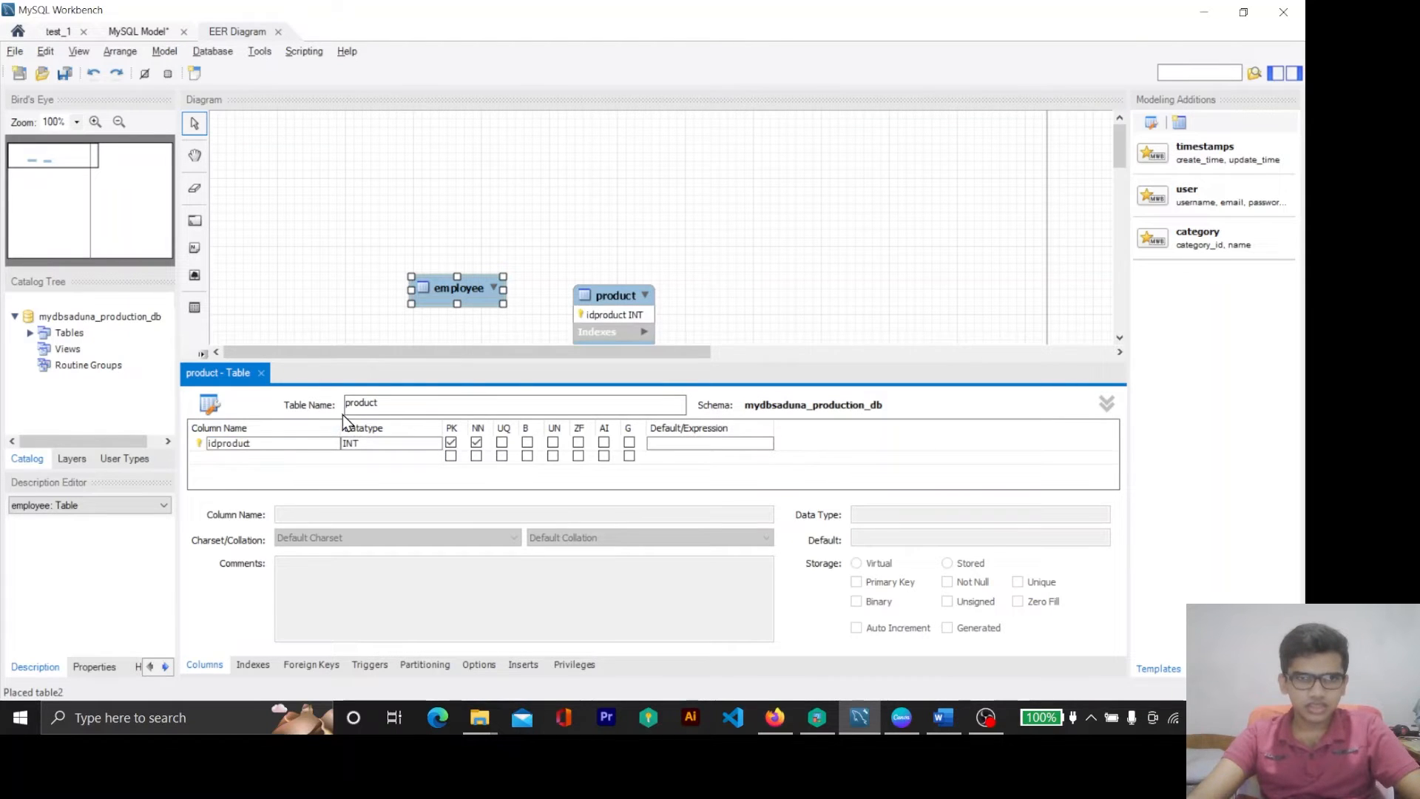
pyautogui.click(256, 444)
# Check the first employee column in the question sheet and rename the product table's only column as emp_reg_no.
pyautogui.hotkey('alt', 'Tab')
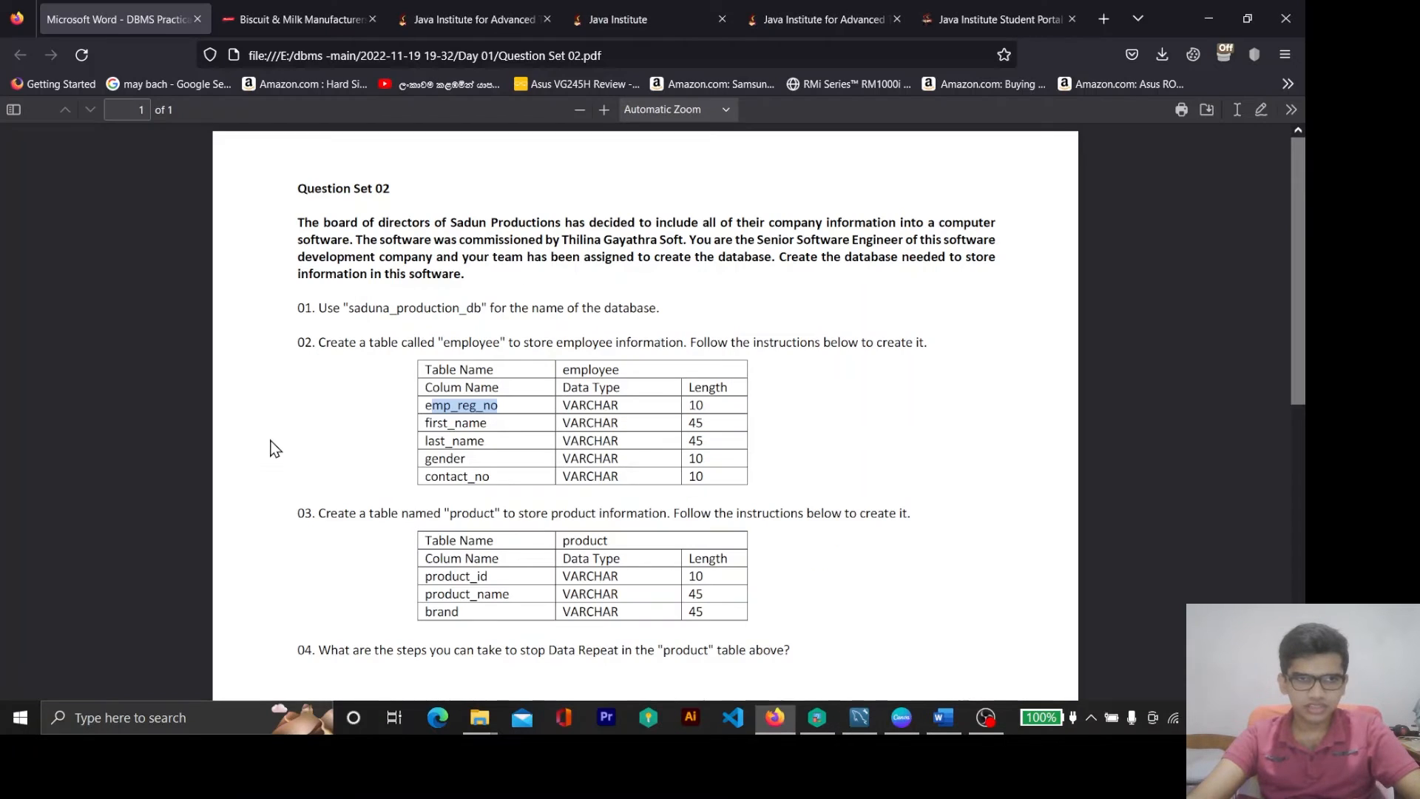
pyautogui.click(464, 405)
pyautogui.doubleClick(464, 405)
pyautogui.hotkey('alt', 'Tab')
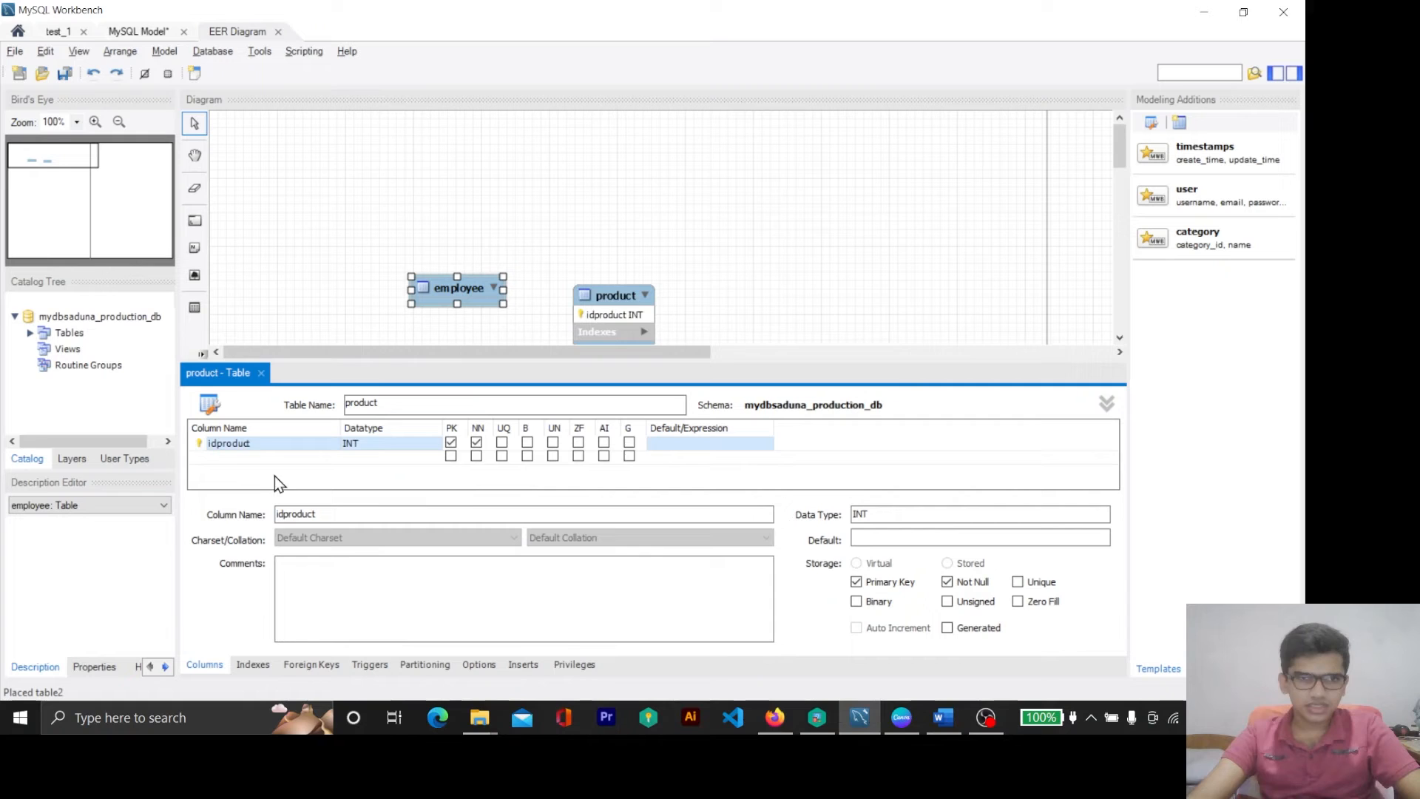
pyautogui.click(265, 439)
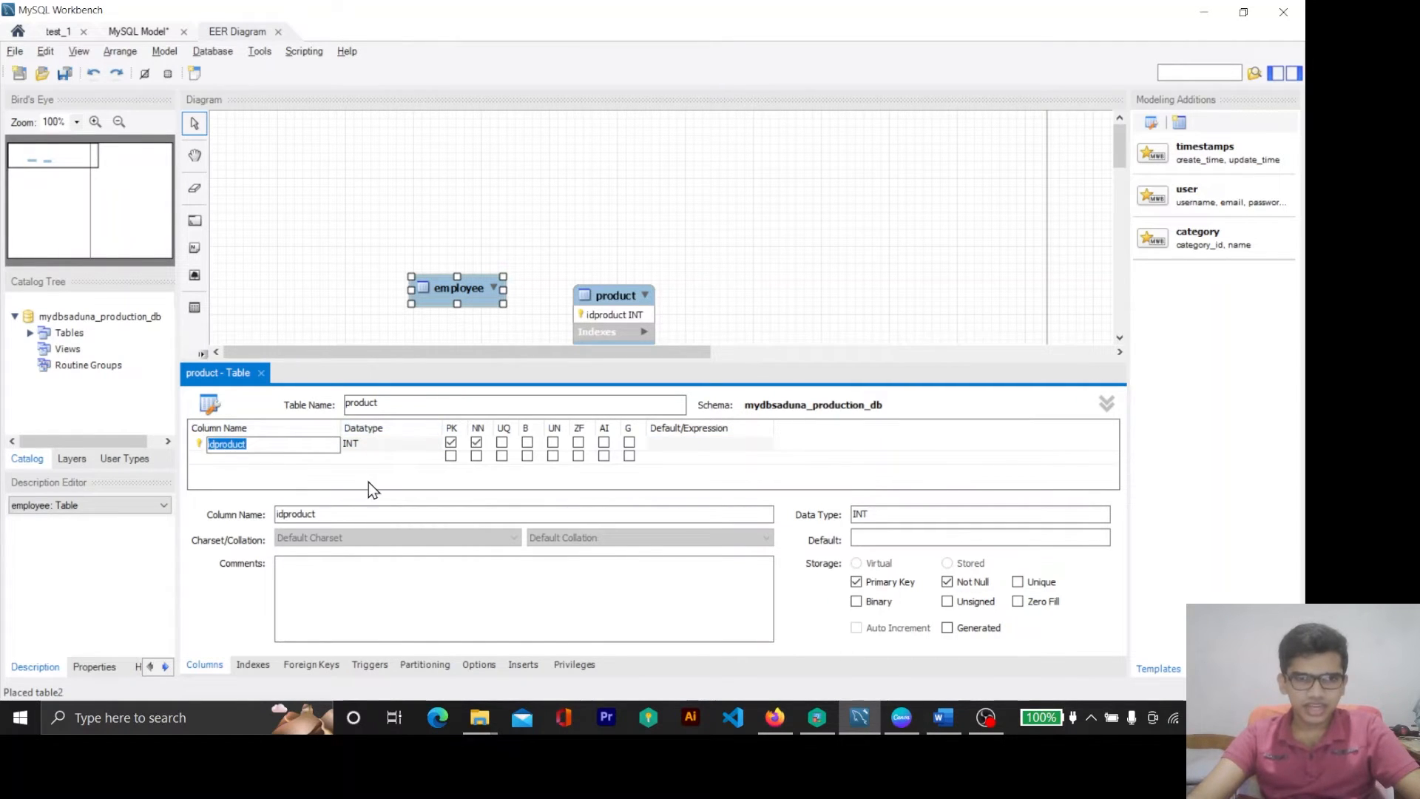
pyautogui.hotkey('alt', 'Tab')
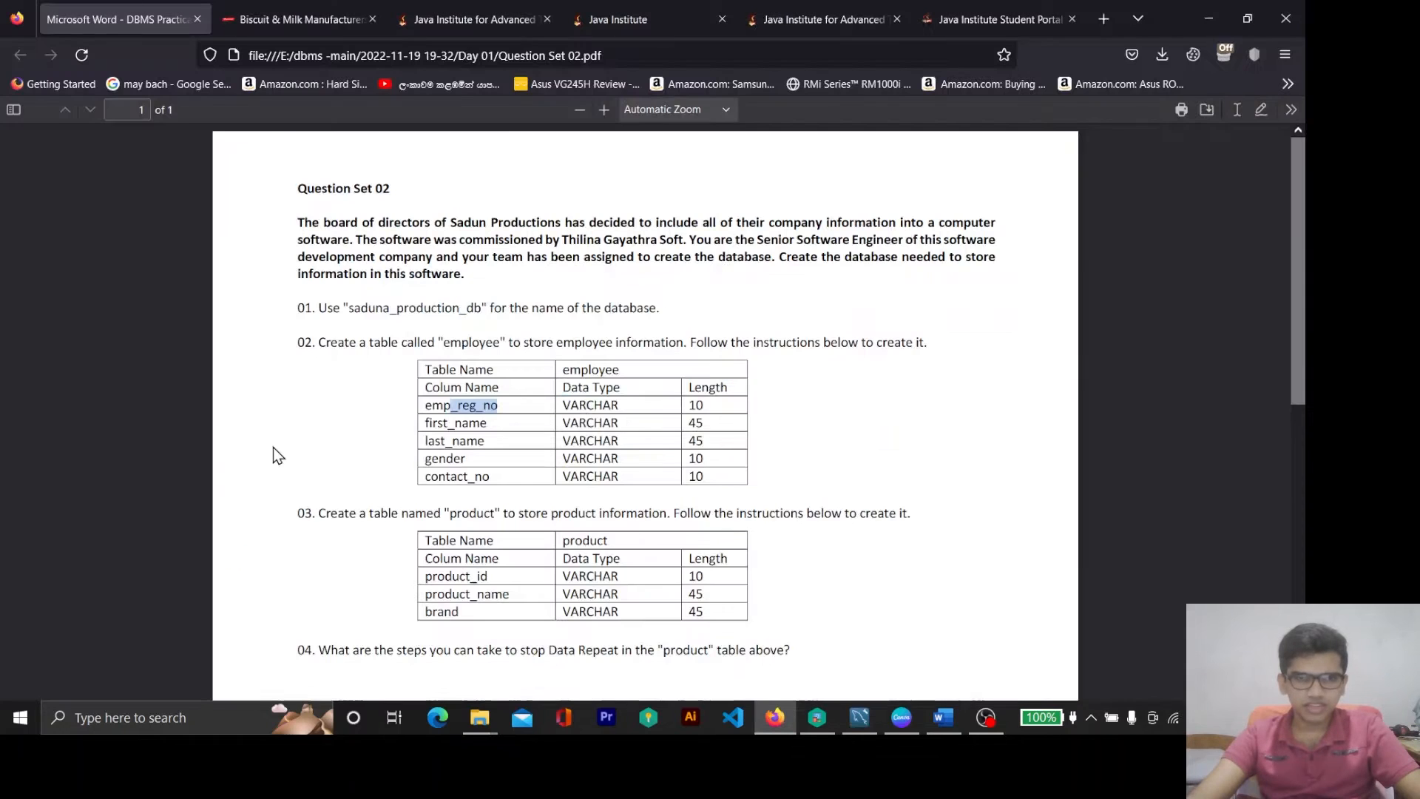
pyautogui.hotkey('alt', 'Tab')
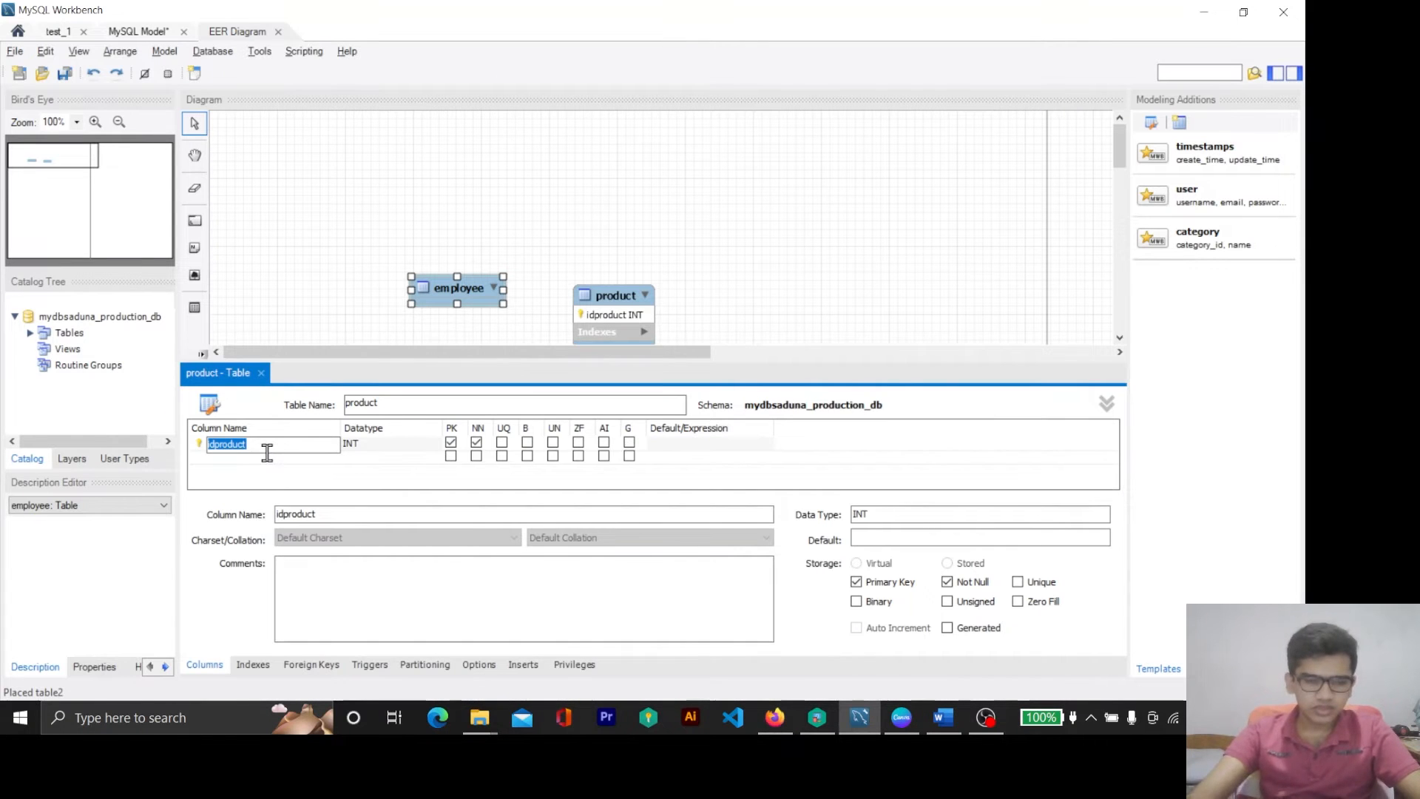
pyautogui.write('emp_reg_no')
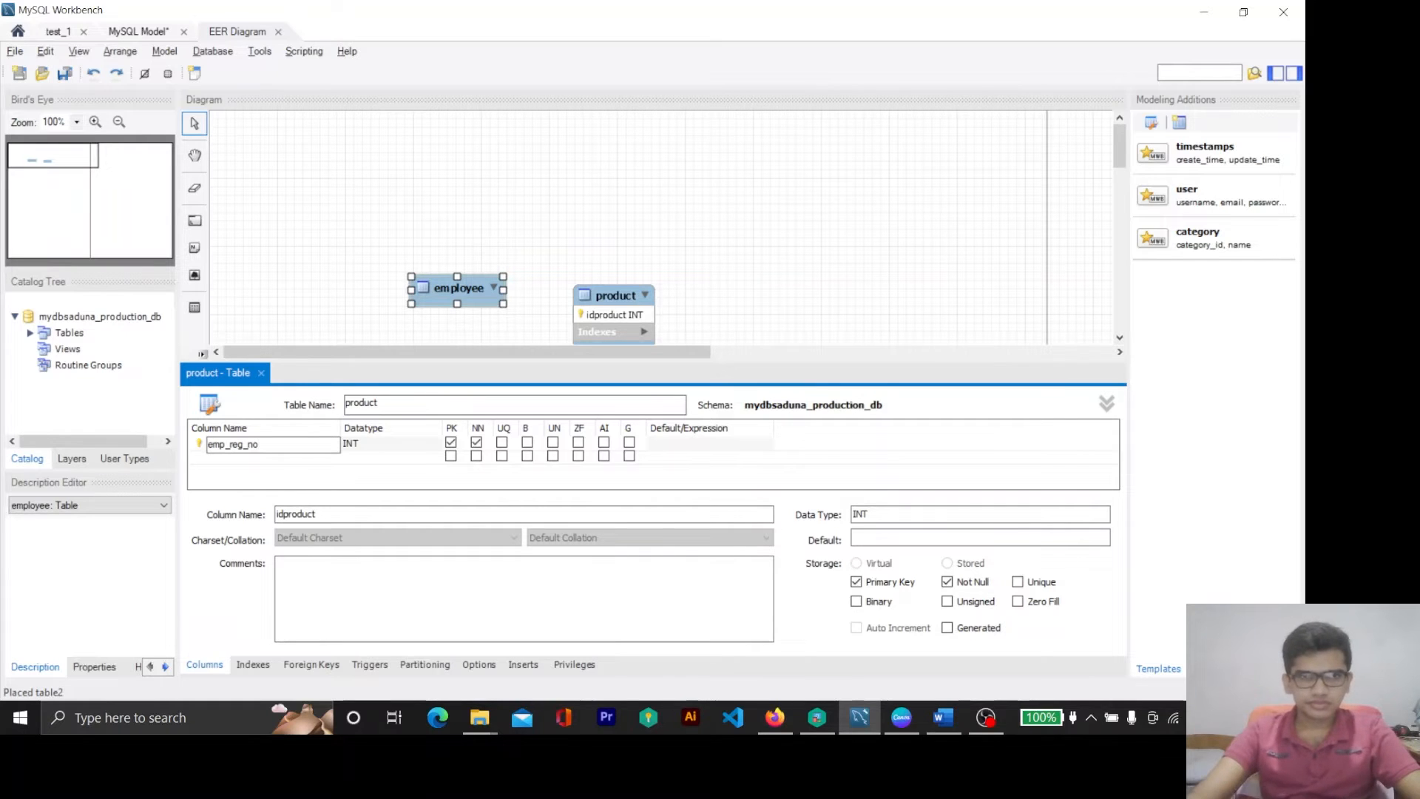
pyautogui.press('Return')
# Set the datatype of emp_reg_no to VARCHAR(10) and check its length against the question sheet.
pyautogui.click(382, 442)
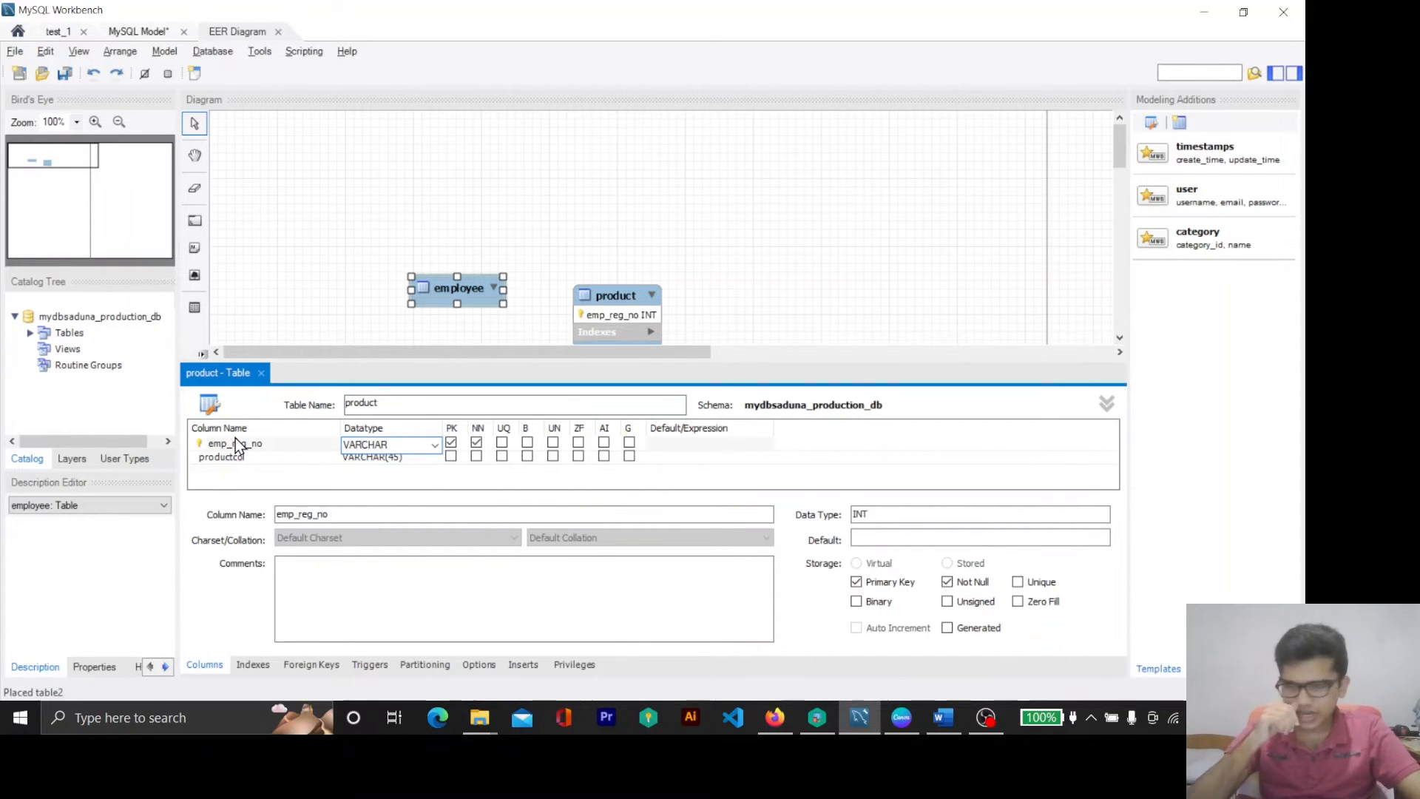
pyautogui.write(')')
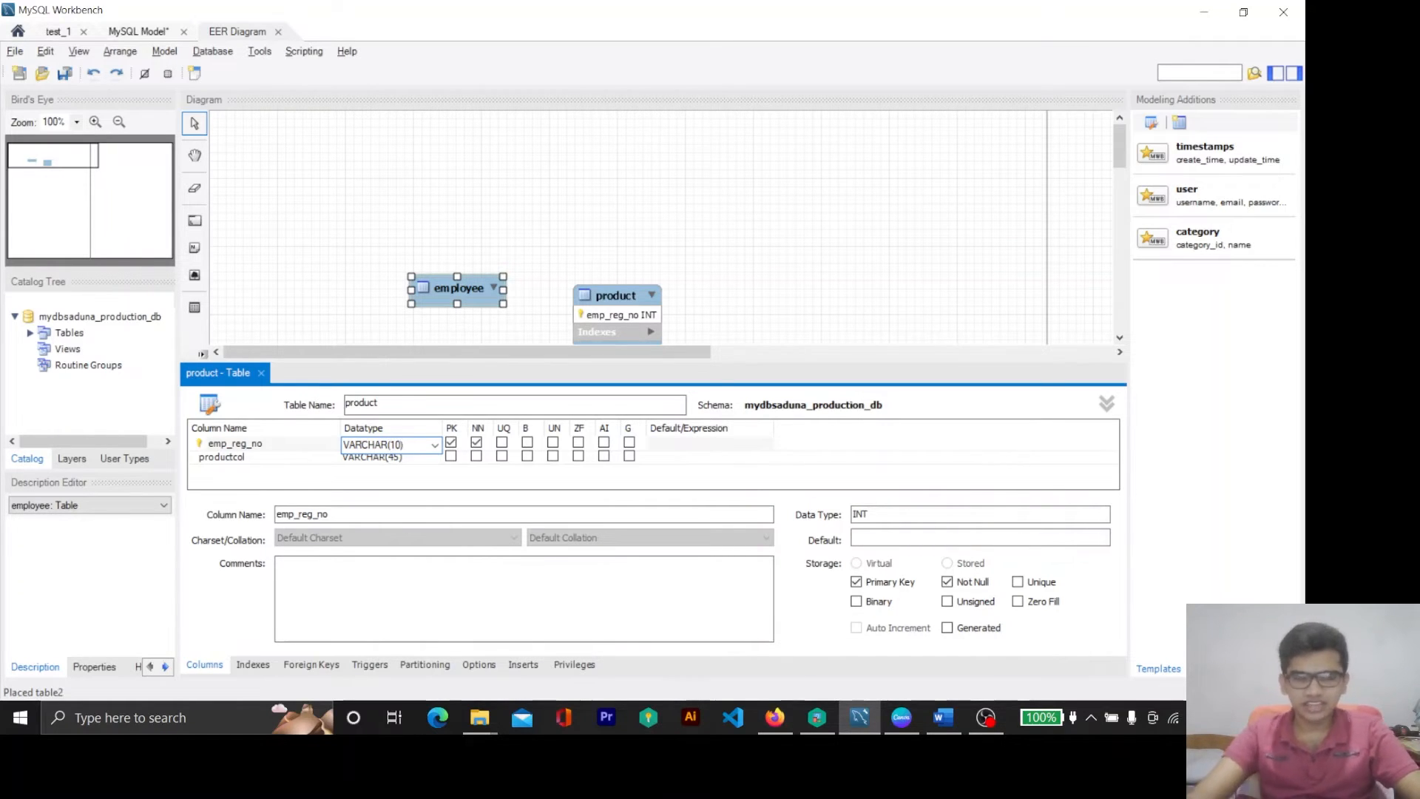
pyautogui.click(303, 462)
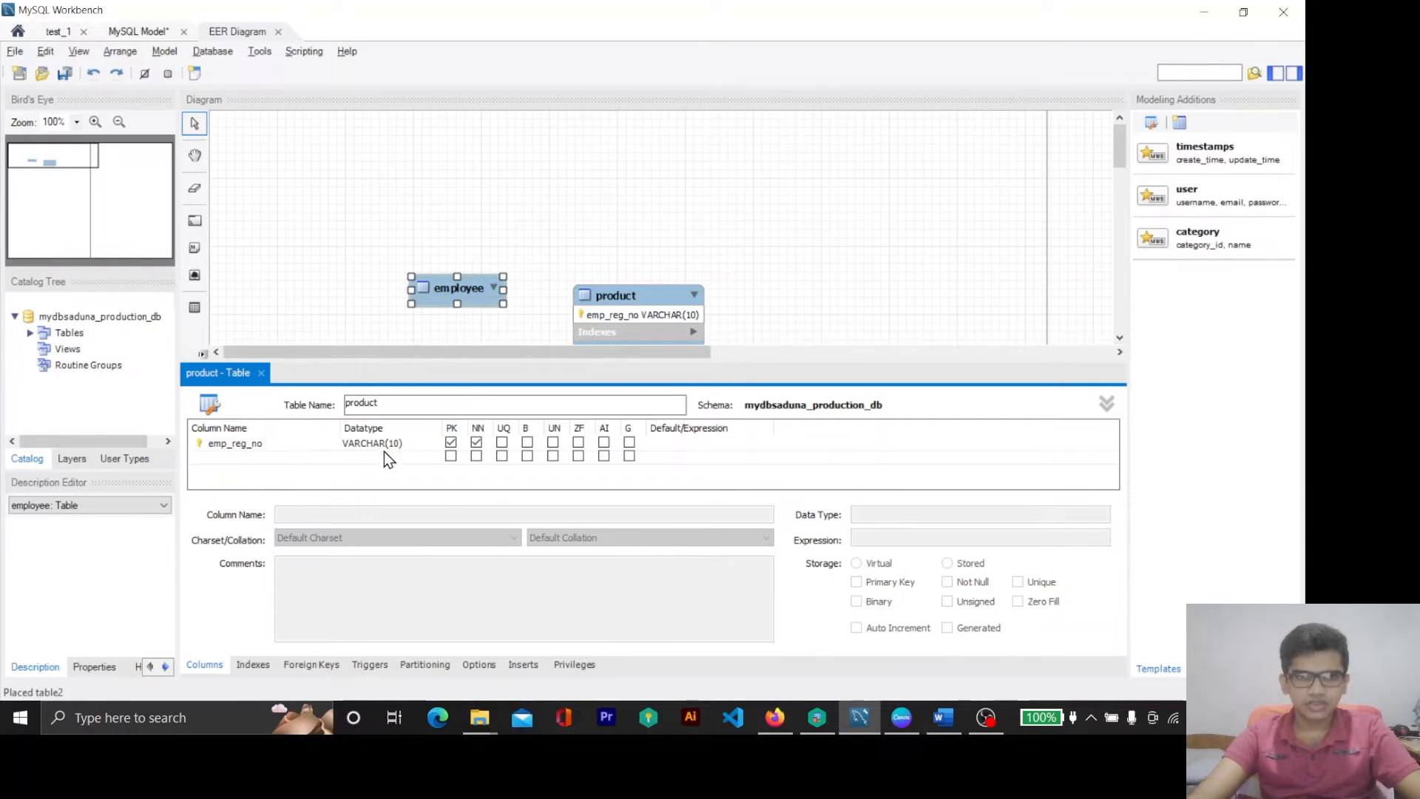
pyautogui.hotkey('alt', 'Tab')
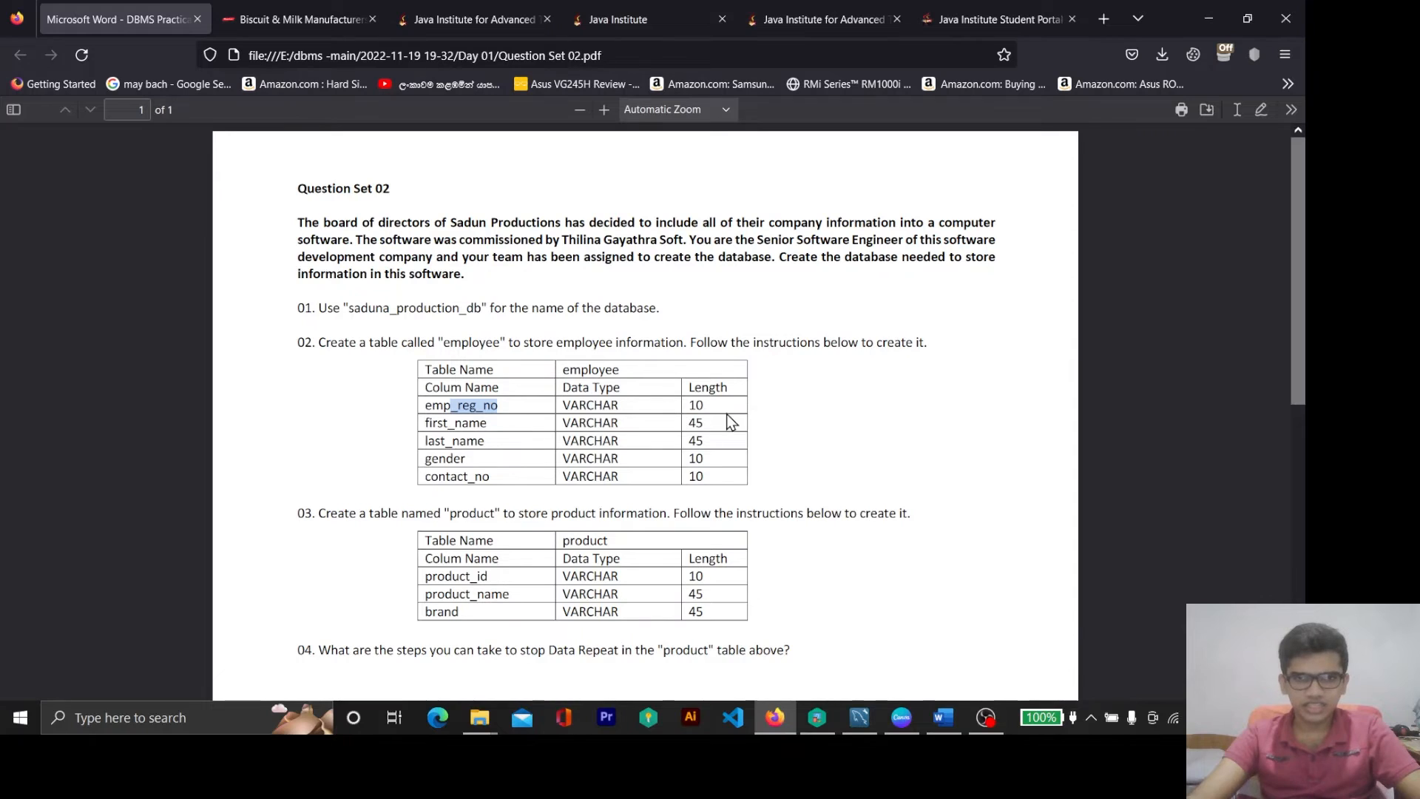
pyautogui.doubleClick(696, 406)
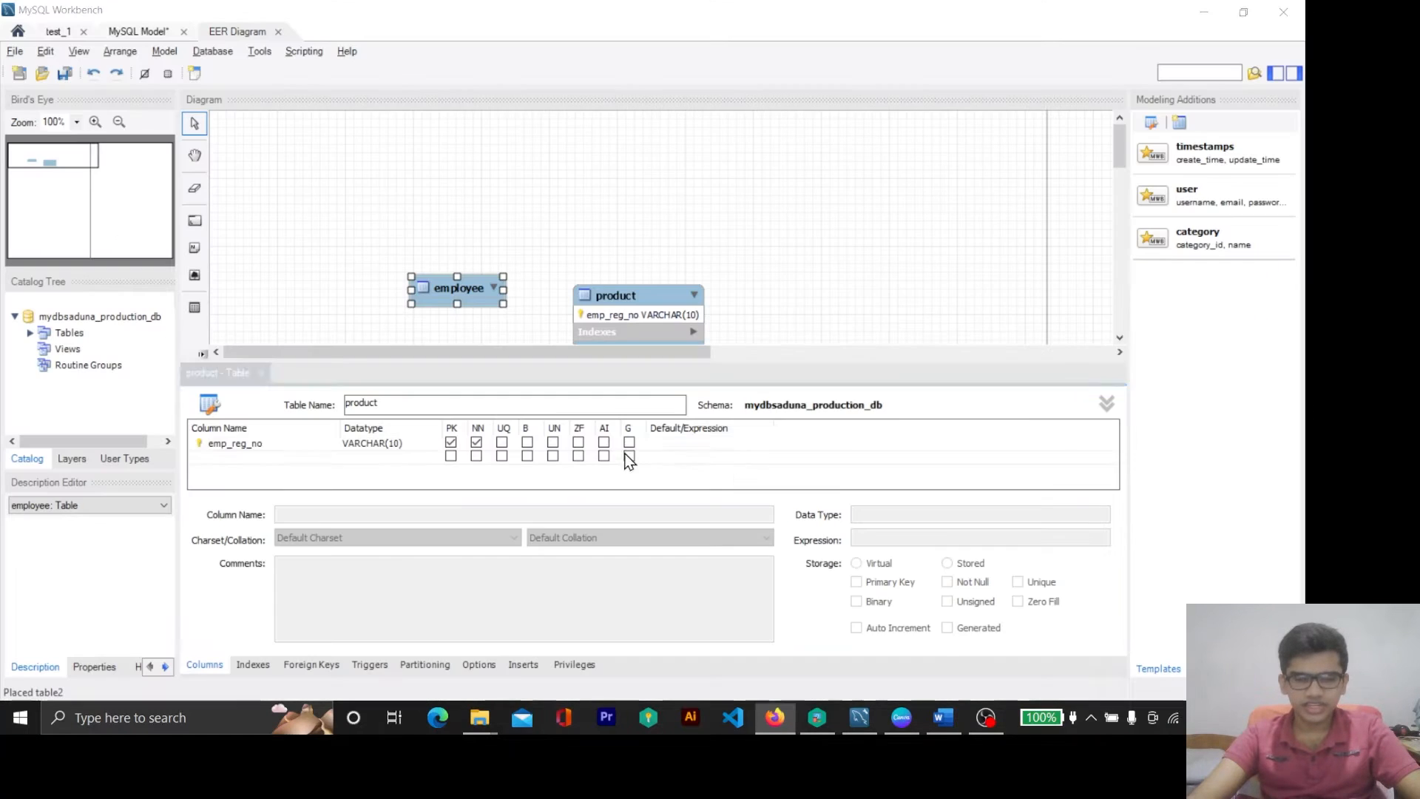
pyautogui.hotkey('alt', 'Tab')
# Add a second column named first_name in lowercase below emp_reg_no, keeping the VARCHAR(45) datatype.
pyautogui.click(259, 459)
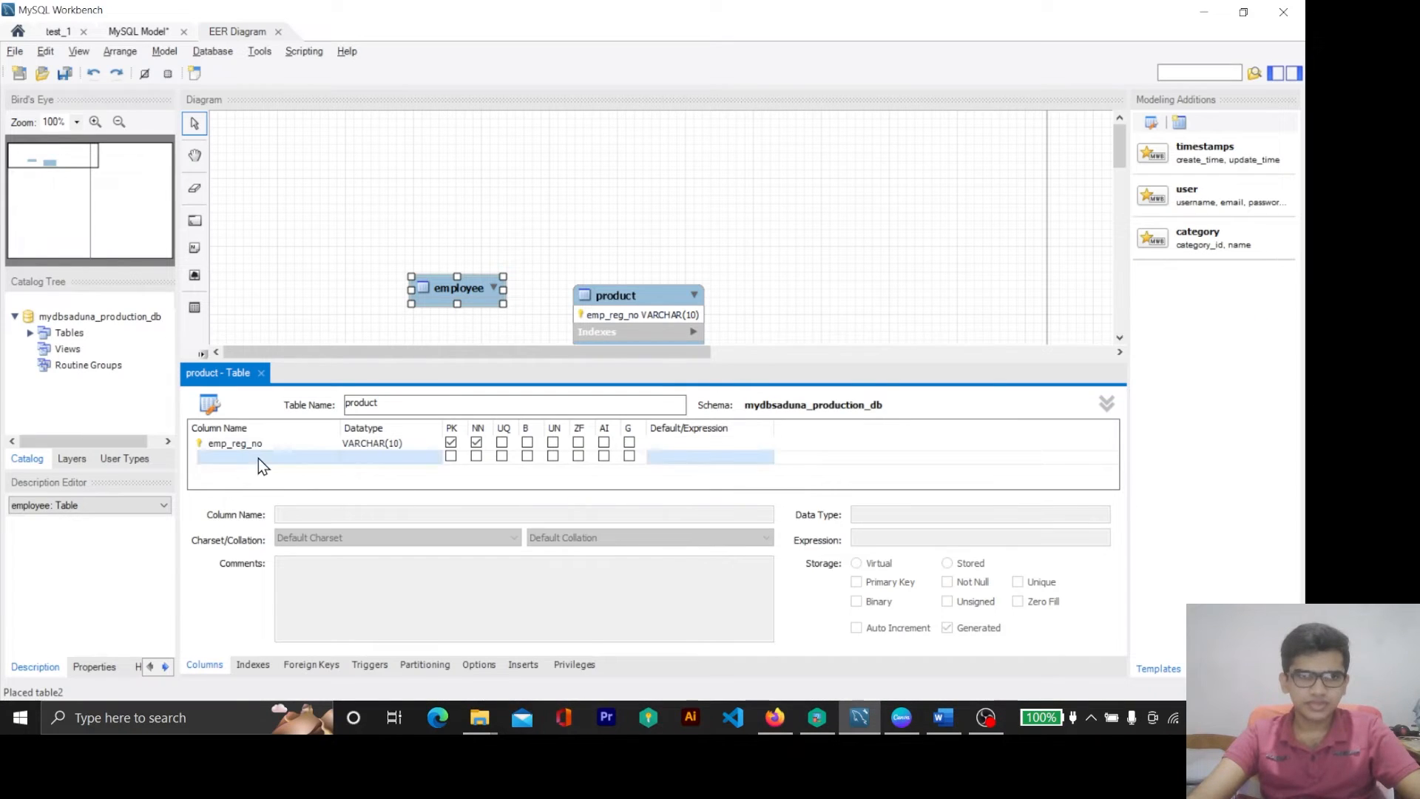
pyautogui.hotkey('alt', 'Tab')
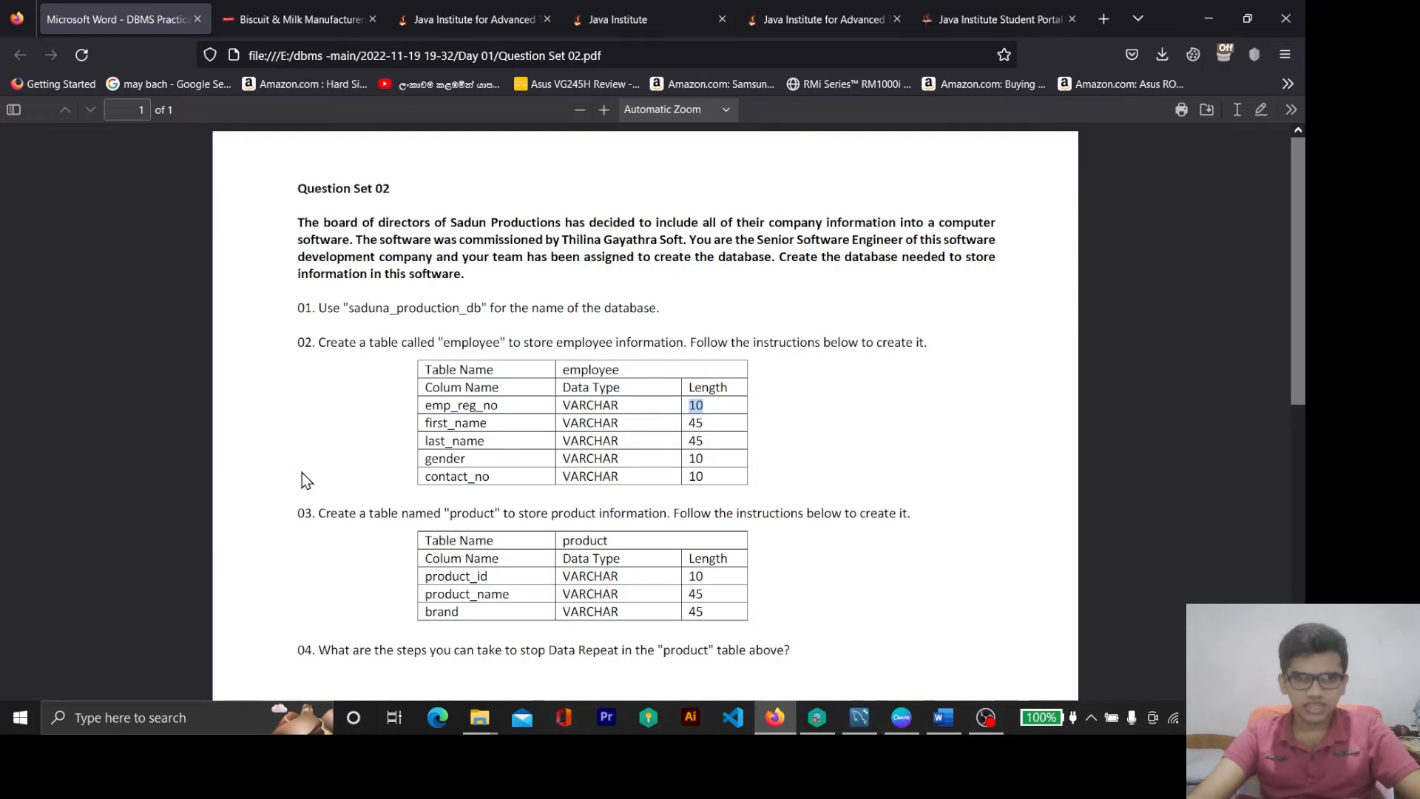
pyautogui.hotkey('alt', 'Tab')
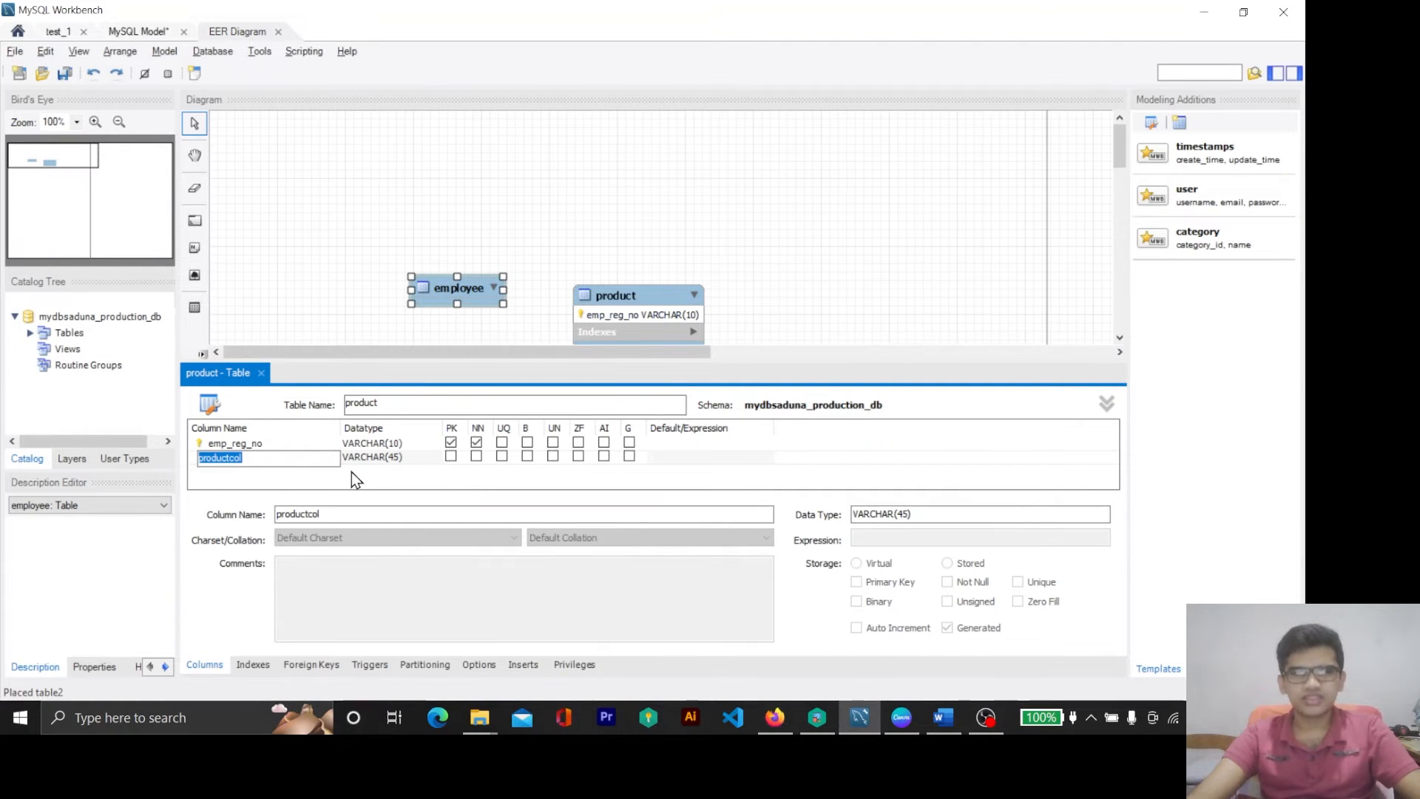
pyautogui.press('BackSpace')
pyautogui.hotkey('alt', 'Tab')
pyautogui.hotkey('alt', 'Tab')
pyautogui.write('FIR')
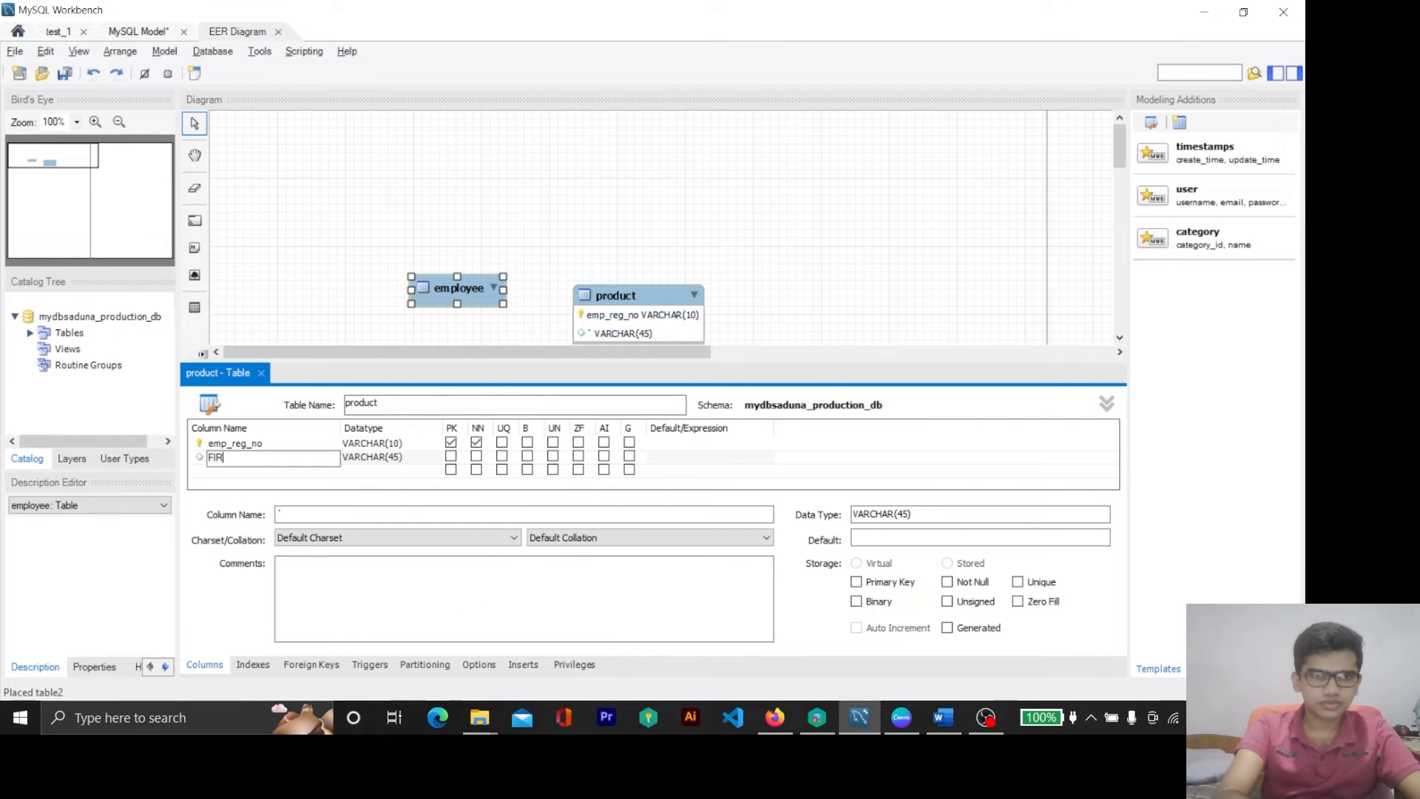
pyautogui.press('BackSpace')
pyautogui.press('BackSpace')
pyautogui.press('BackSpace')
pyautogui.press('capslock')
pyautogui.write('first_name')
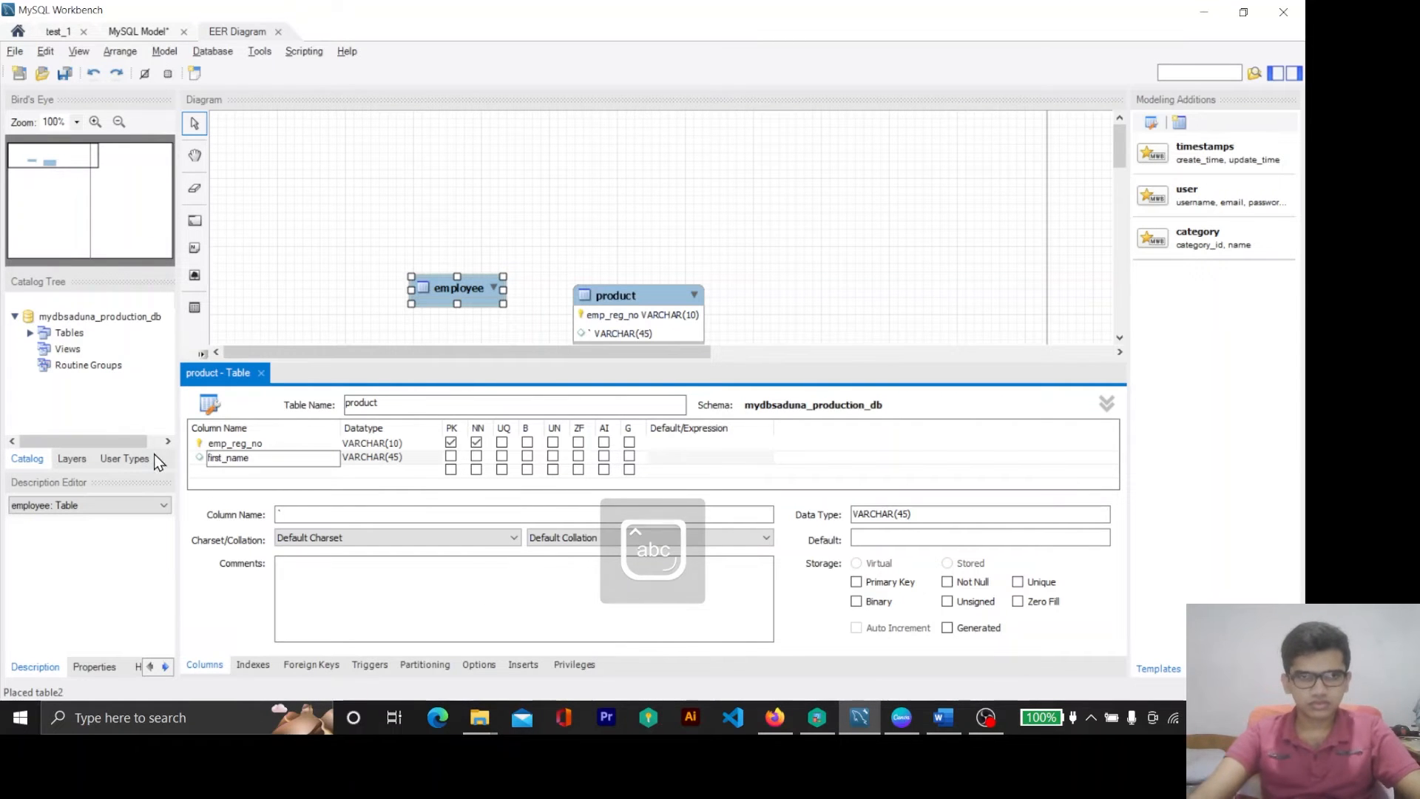
# Add a last_name column of type VARCHAR(45) and a gender column of type VARCHAR(10) below first_name.
pyautogui.click(246, 472)
pyautogui.write('last_name')
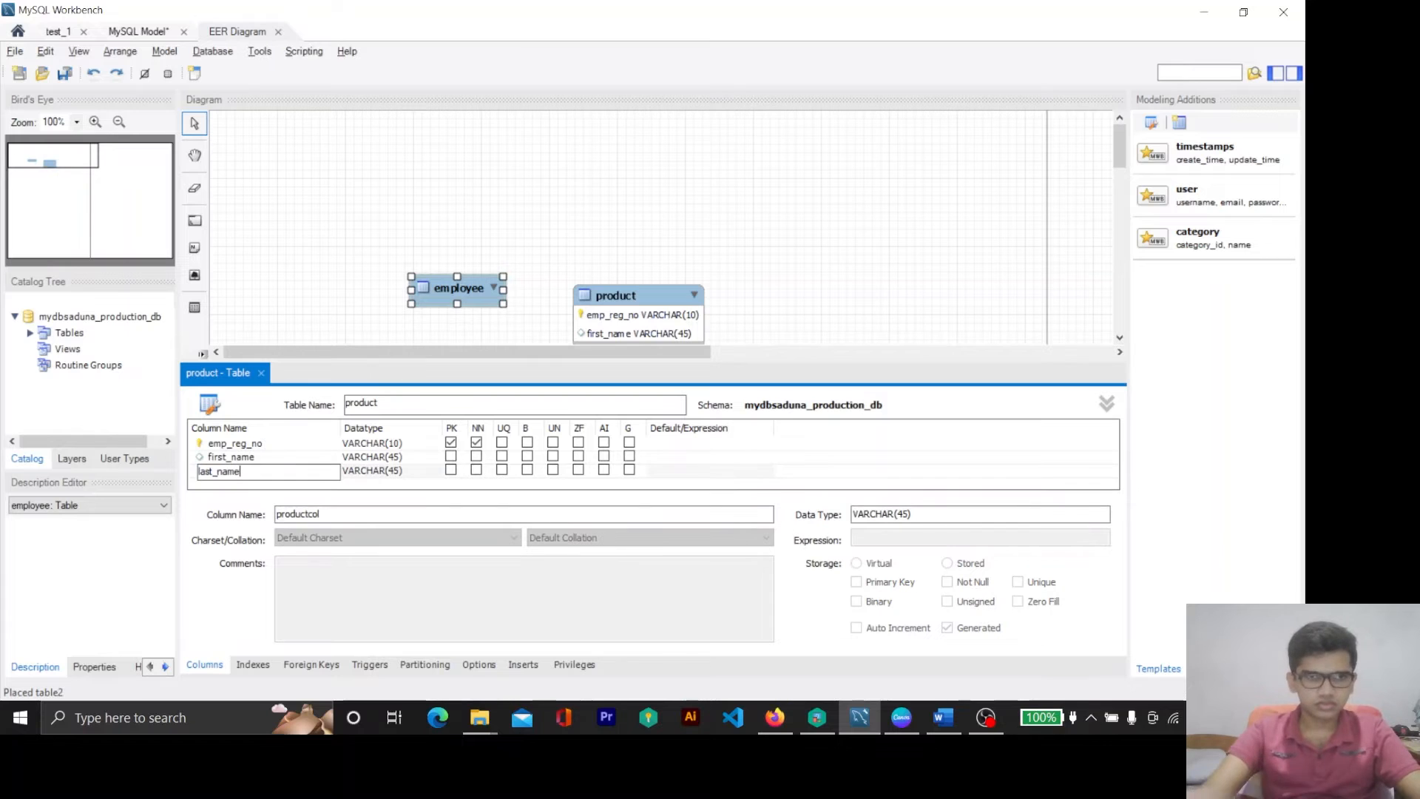
pyautogui.click(308, 490)
pyautogui.hotkey('alt', 'Tab')
pyautogui.hotkey('alt', 'Tab')
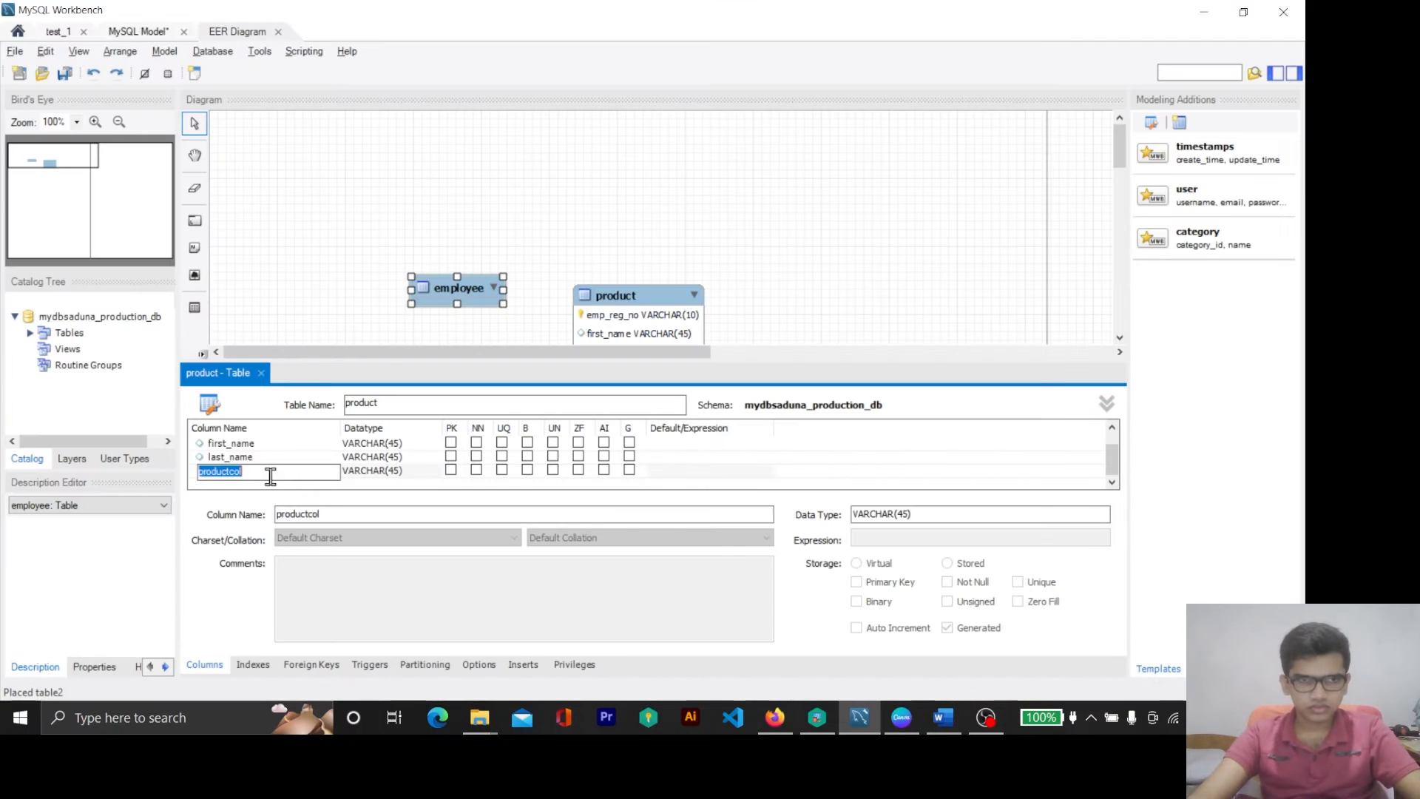
pyautogui.write('gender')
pyautogui.doubleClick(398, 475)
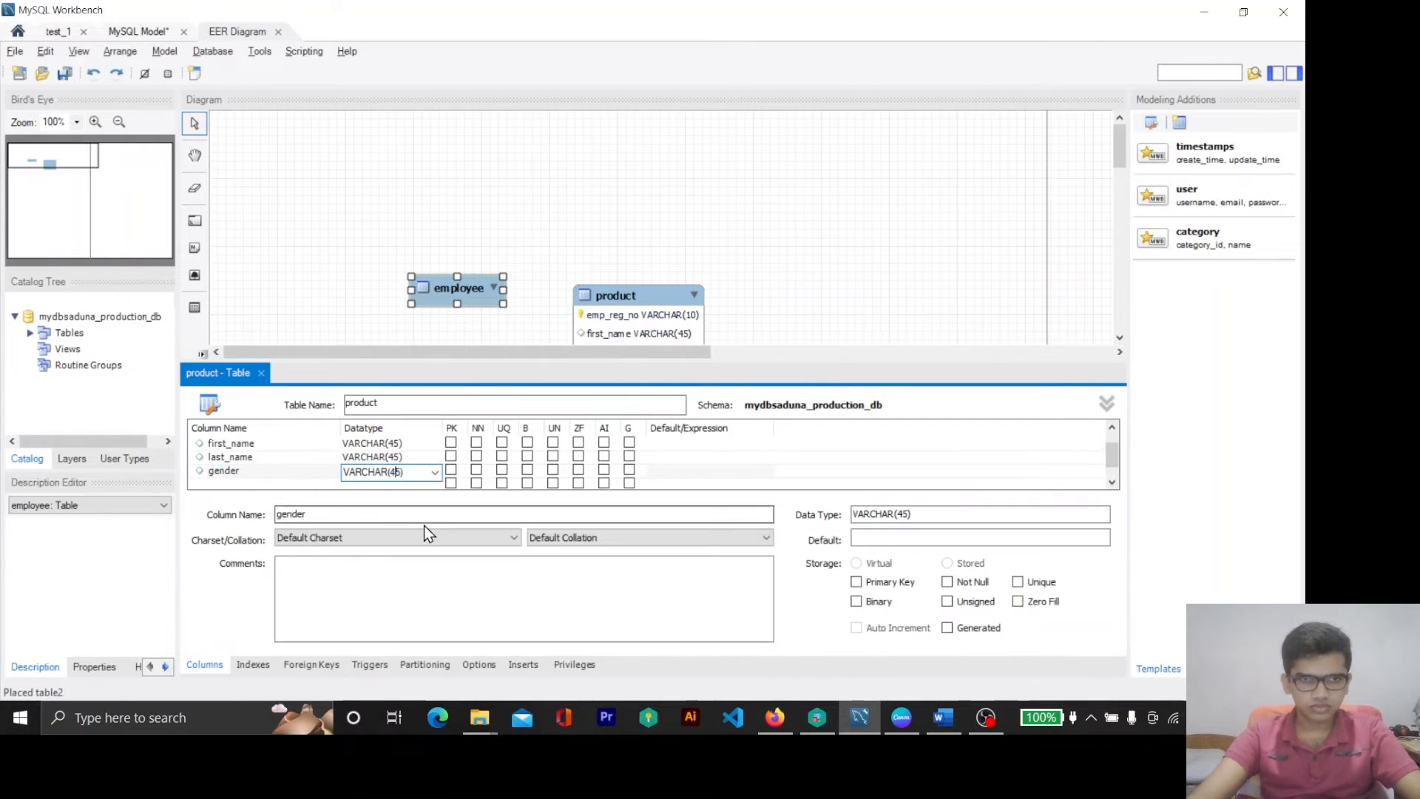
pyautogui.press('BackSpace')
pyautogui.write('10')
pyautogui.click(309, 247)
# Rename the product table that holds the employee columns as employee.
pyautogui.scroll(-1, 316, 239)
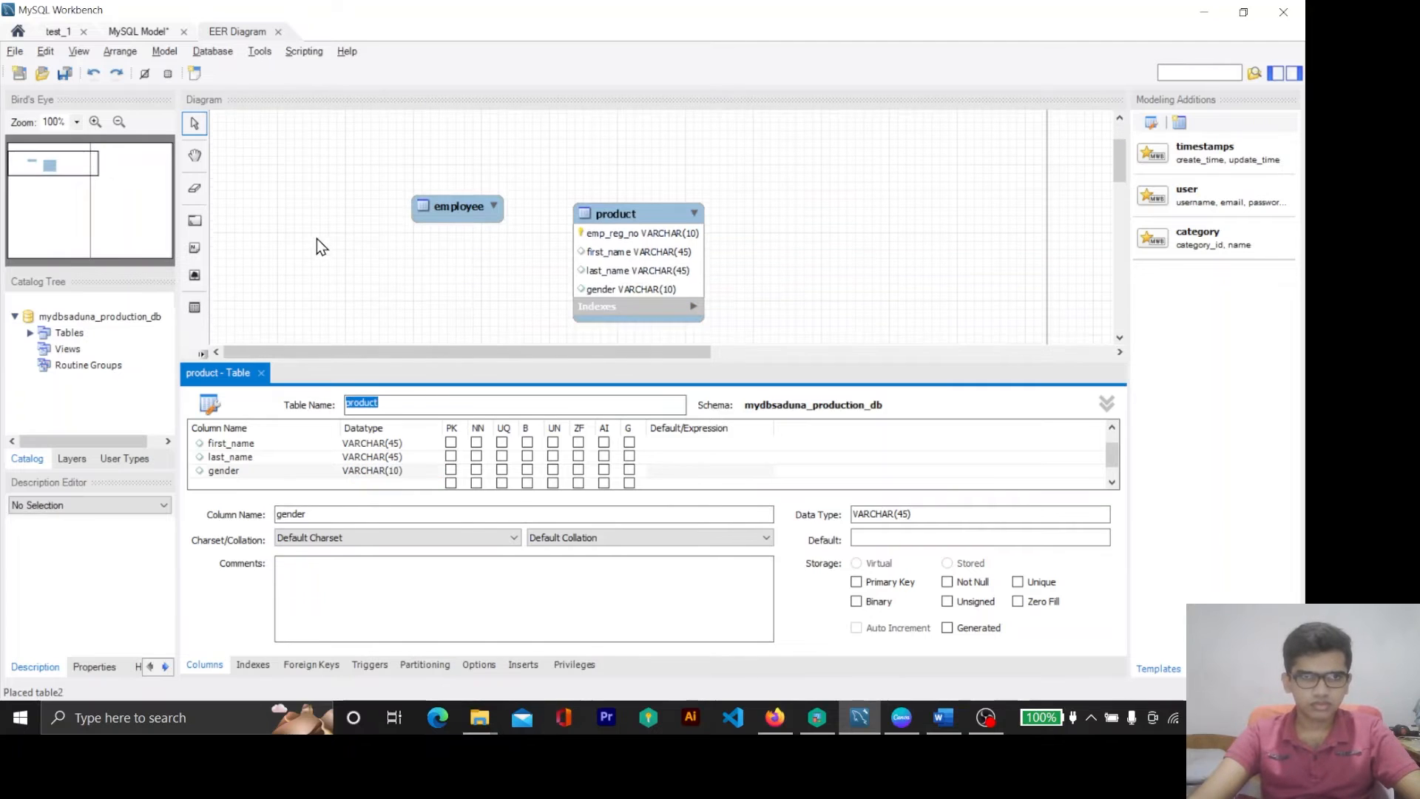
pyautogui.doubleClick(437, 403)
pyautogui.write('emplo')
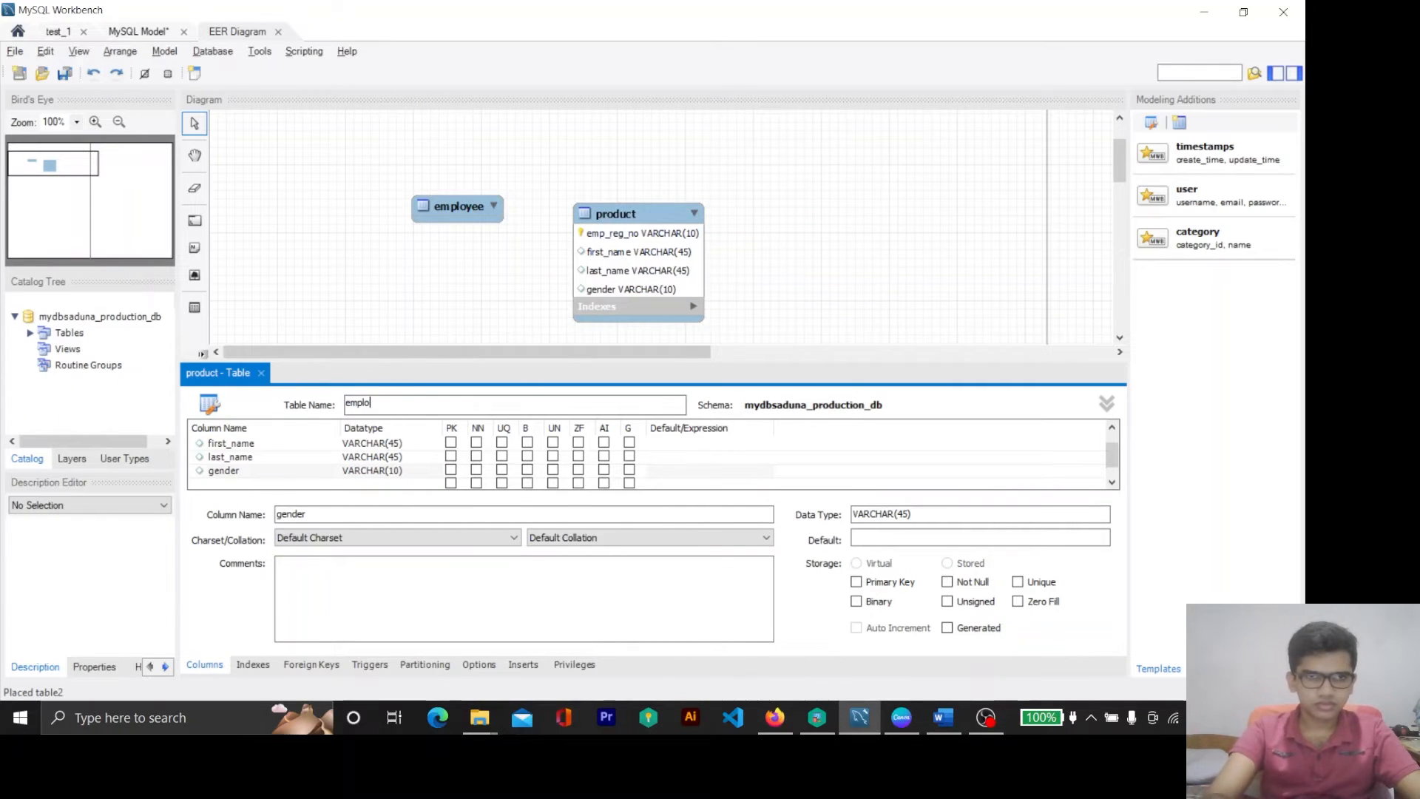
pyautogui.write('yee')
pyautogui.press('Return')
# Add a contact_no column of type VARCHAR(10) below gender in the employee table.
pyautogui.scroll(-1, 380, 218)
pyautogui.click(256, 484)
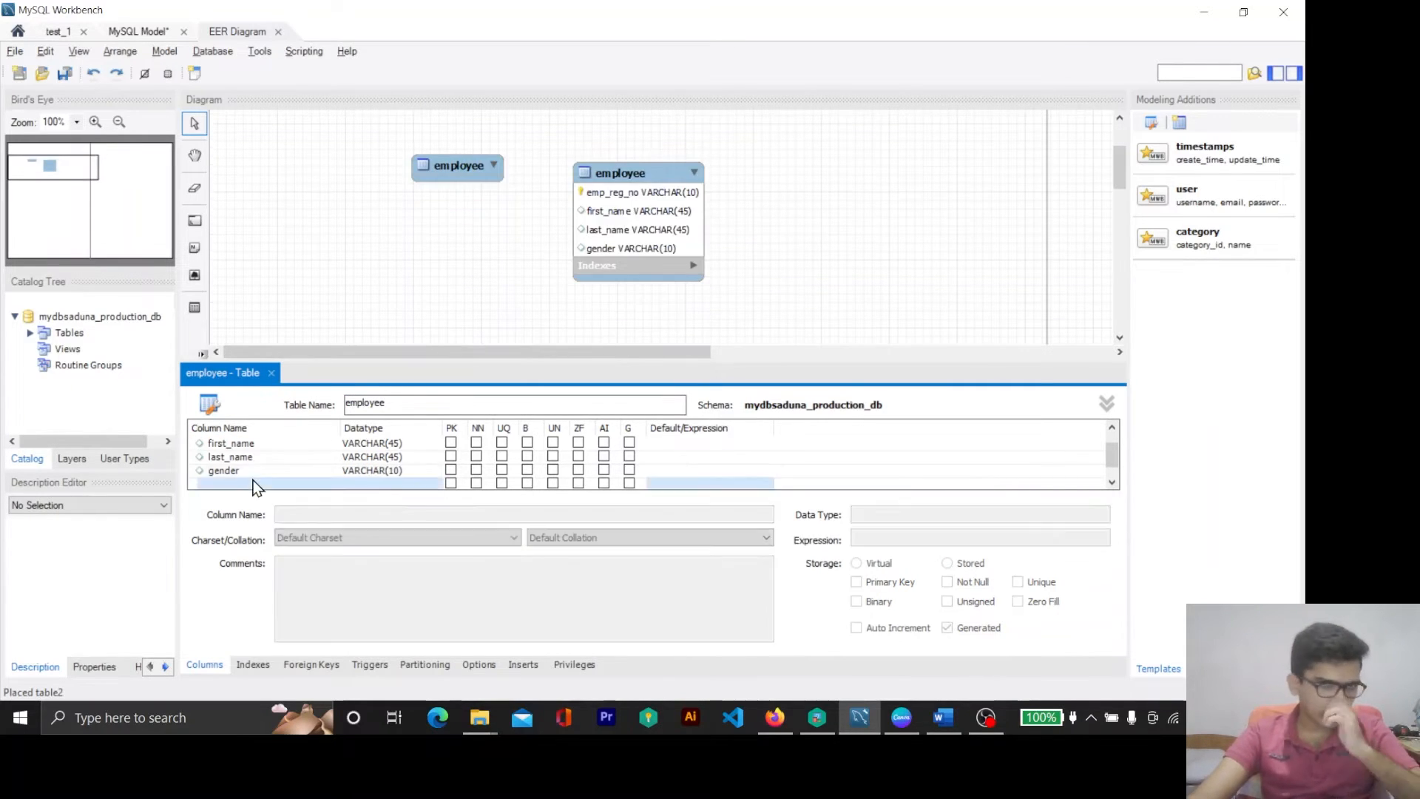
pyautogui.doubleClick(255, 486)
pyautogui.hotkey('alt', 'Tab')
pyautogui.hotkey('alt', 'Tab')
pyautogui.write('con')
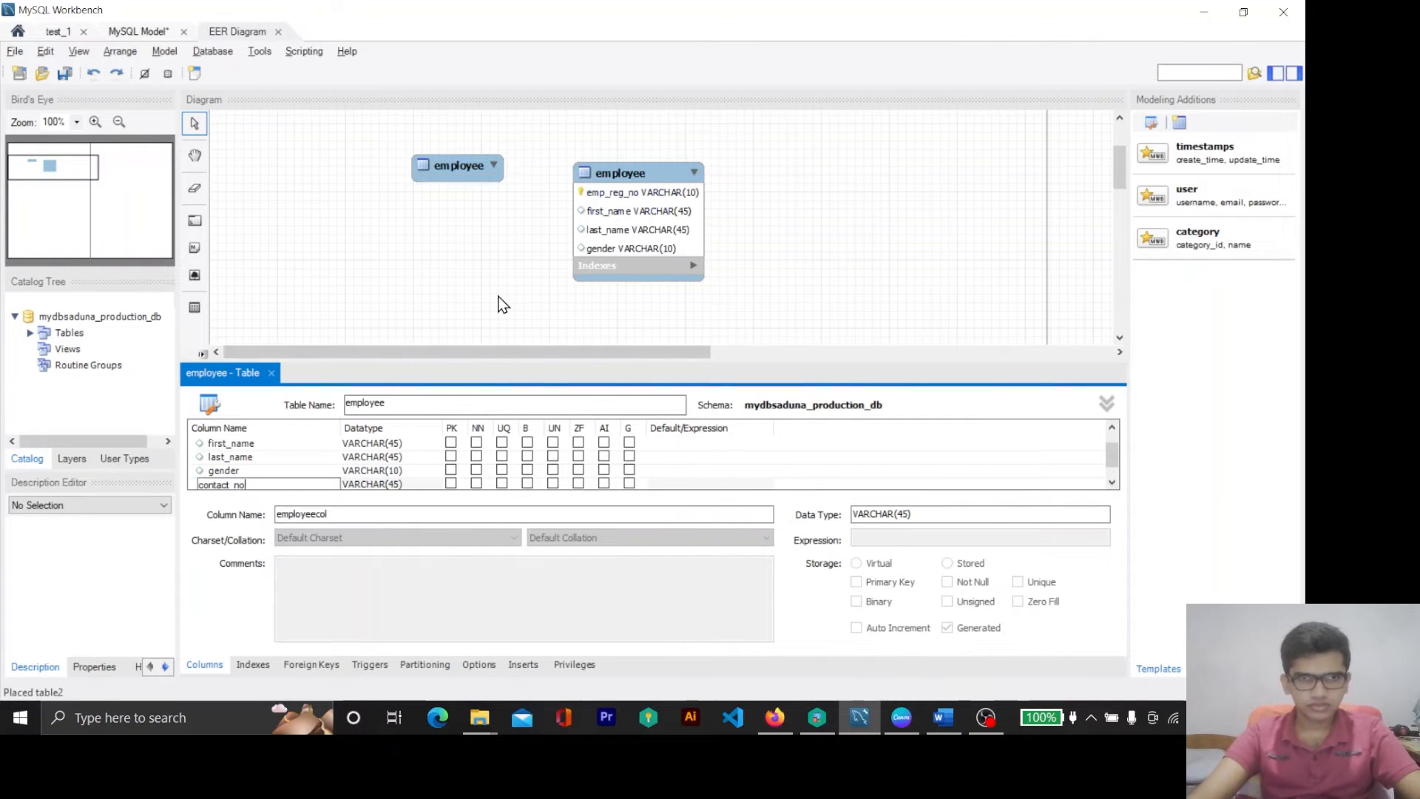
pyautogui.write('tact_no')
pyautogui.press('Return')
pyautogui.click(407, 473)
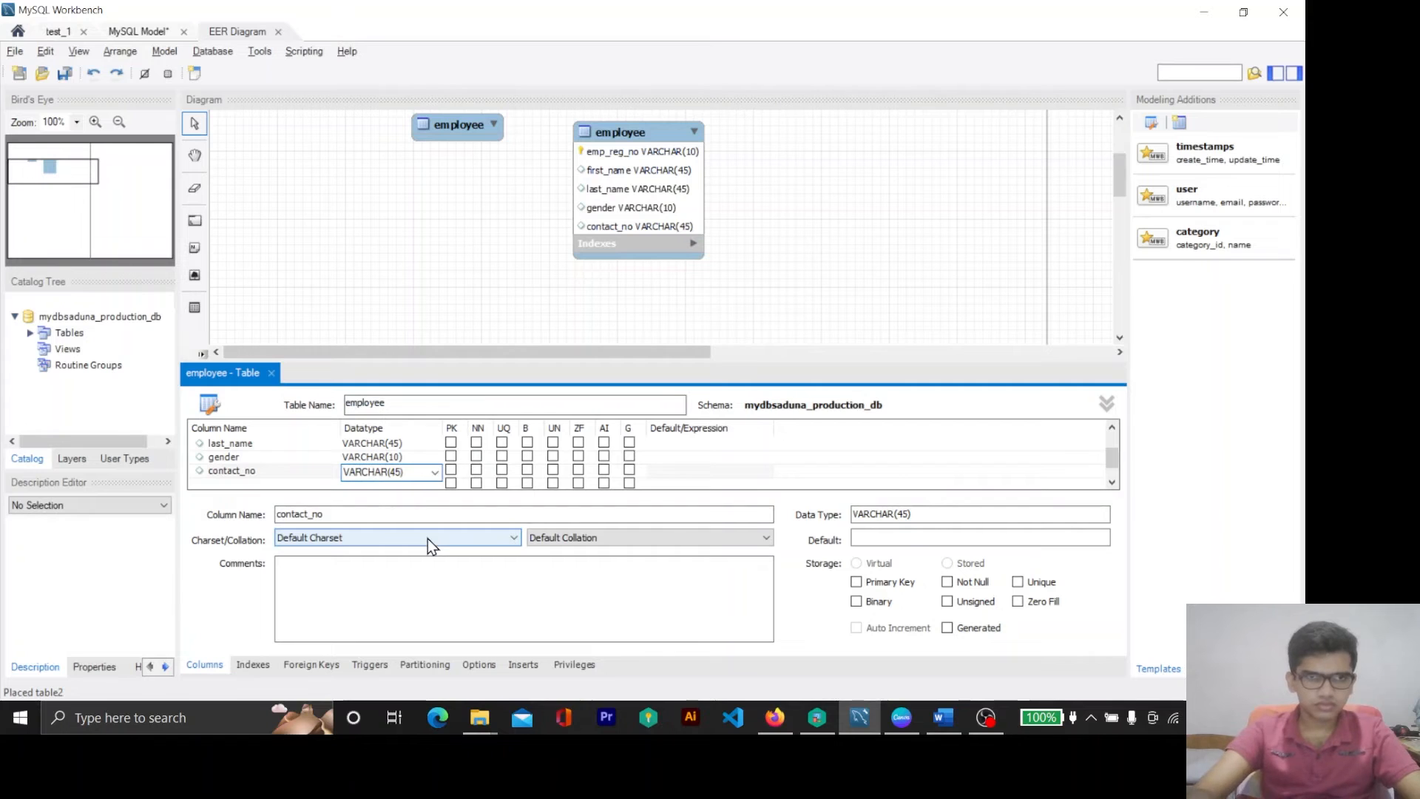
pyautogui.press('BackSpace')
pyautogui.press('BackSpace')
pyautogui.write('10')
# Swap the two tables on the diagram so the filled employee table stands left of the empty one.
pyautogui.scroll(1, 466, 215)
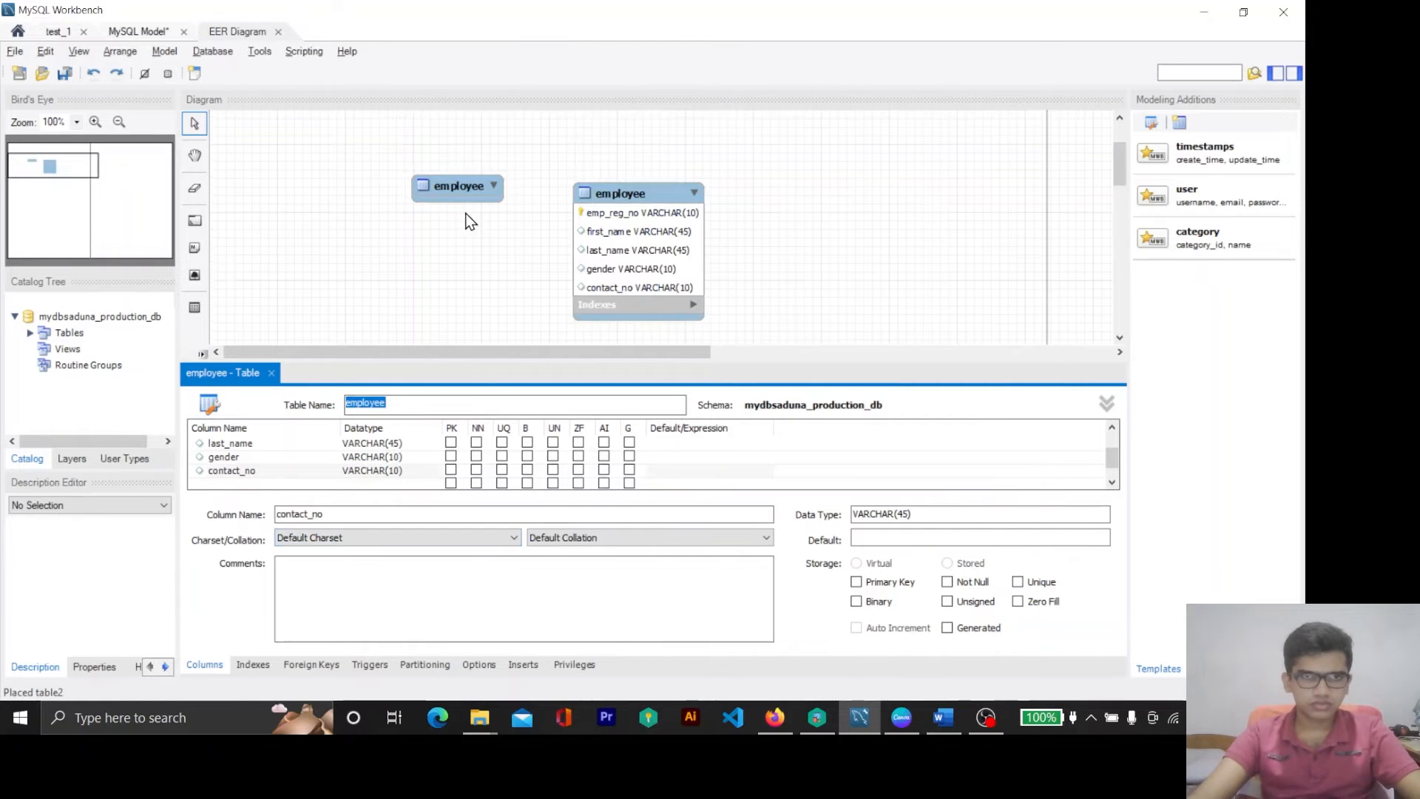
pyautogui.moveTo(457, 184); pyautogui.dragTo(846, 183)
pyautogui.moveTo(654, 198); pyautogui.dragTo(490, 177)
pyautogui.moveTo(858, 189); pyautogui.dragTo(722, 185)
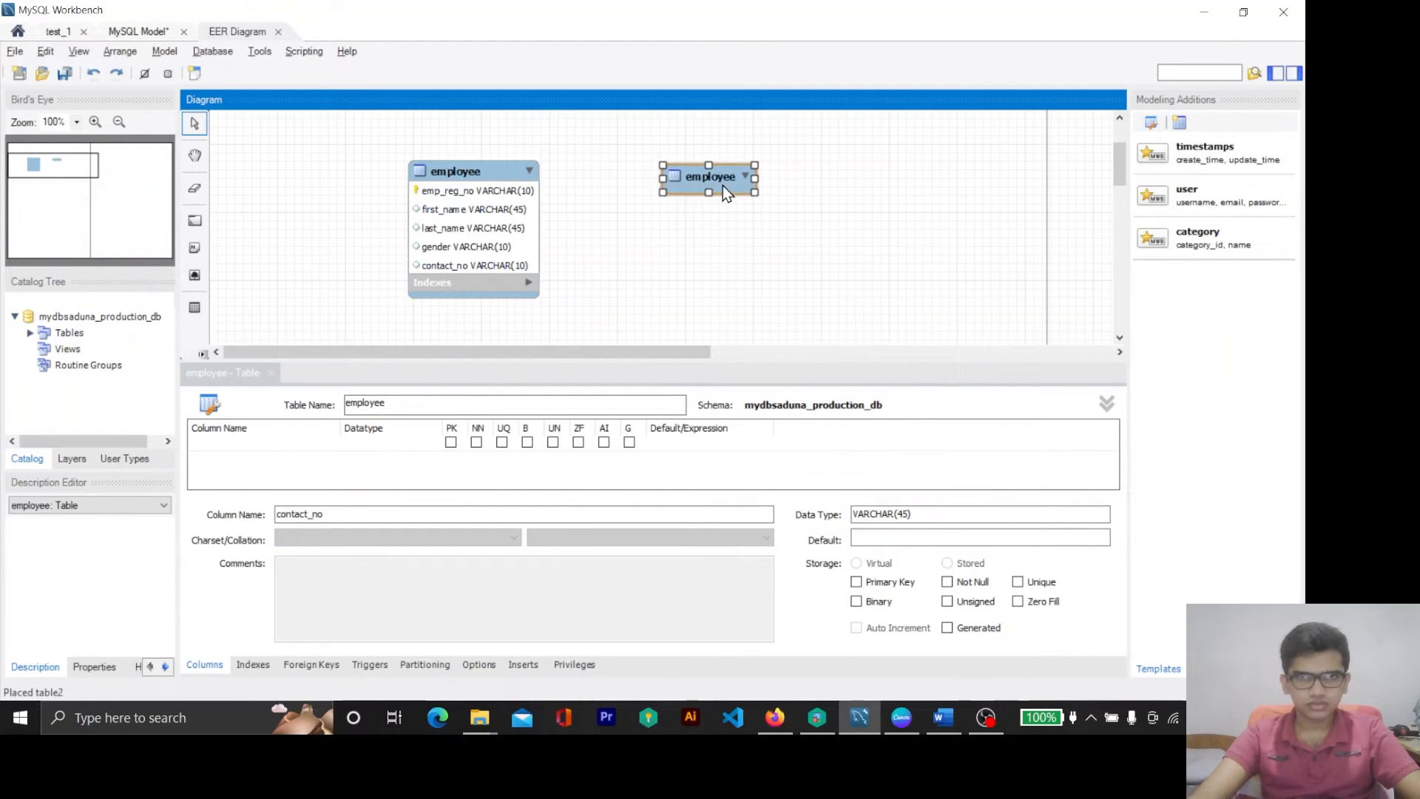
# Rename the empty employee table as product and add product_id as its first column.
pyautogui.doubleClick(722, 184)
pyautogui.write('product')
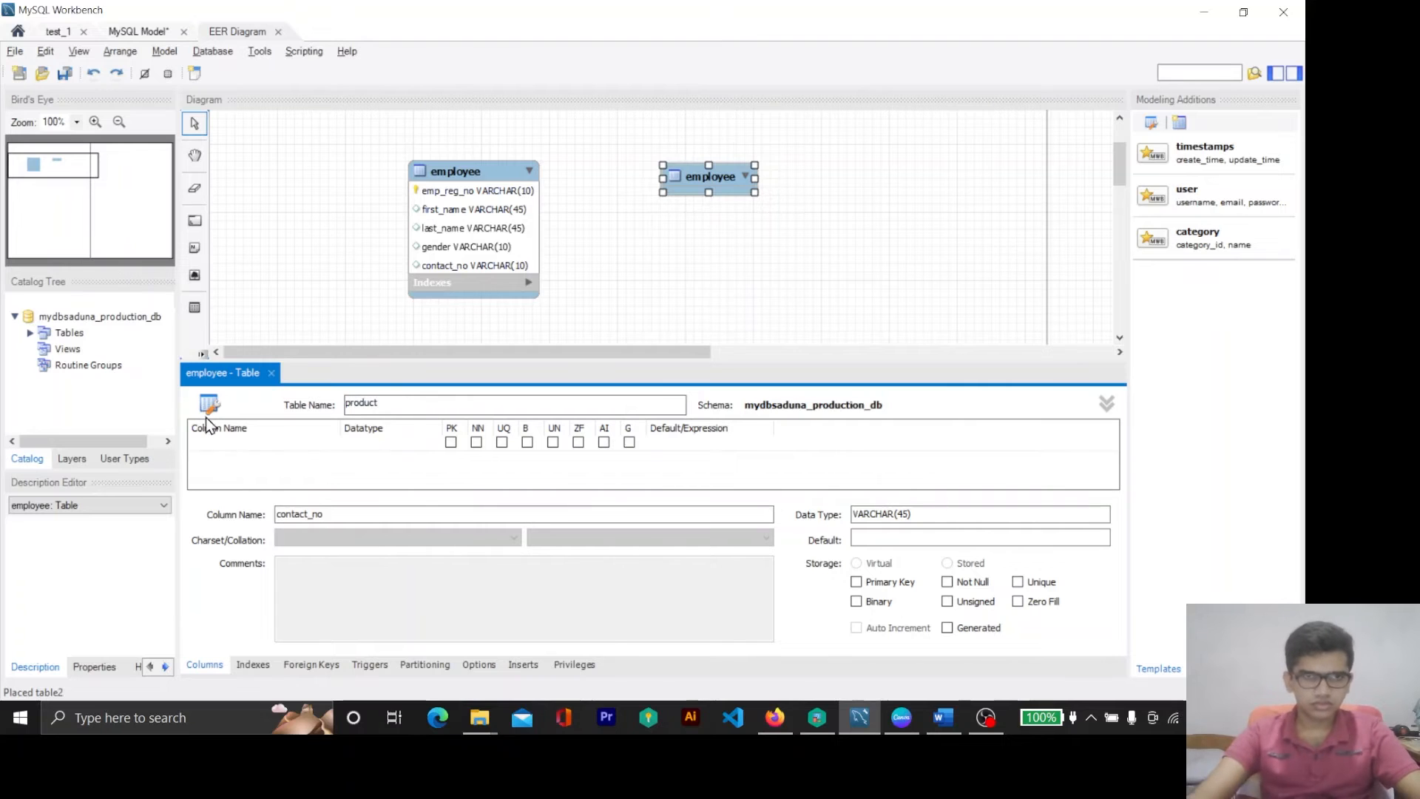
pyautogui.click(257, 441)
pyautogui.hotkey('alt', 'Tab')
pyautogui.hotkey('alt', 'Tab')
pyautogui.doubleClick(257, 441)
pyautogui.write('[p')
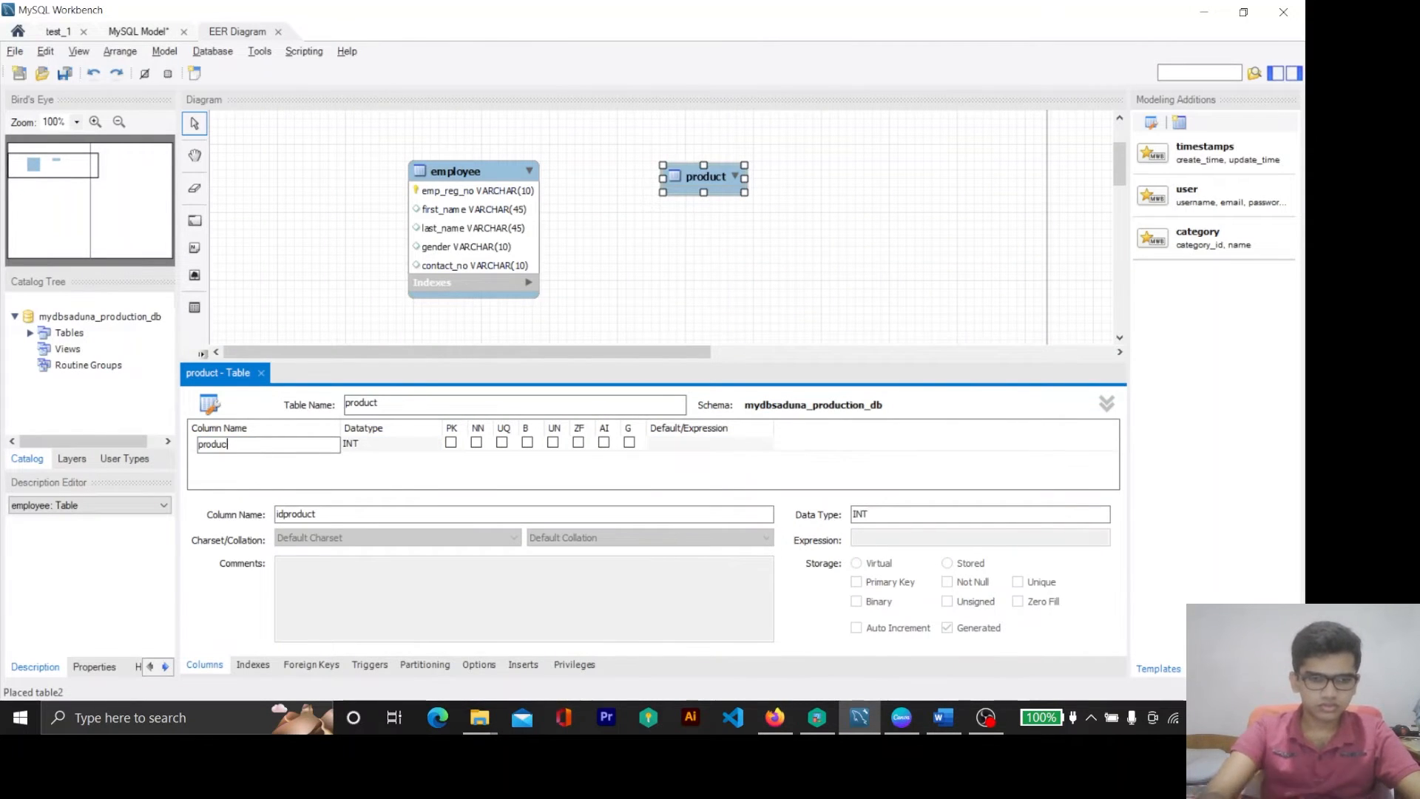
pyautogui.press('Return')
# Check the product specification in the question sheet and set the datatype of product_id to VARCHAR(10).
pyautogui.hotkey('alt', 'Tab')
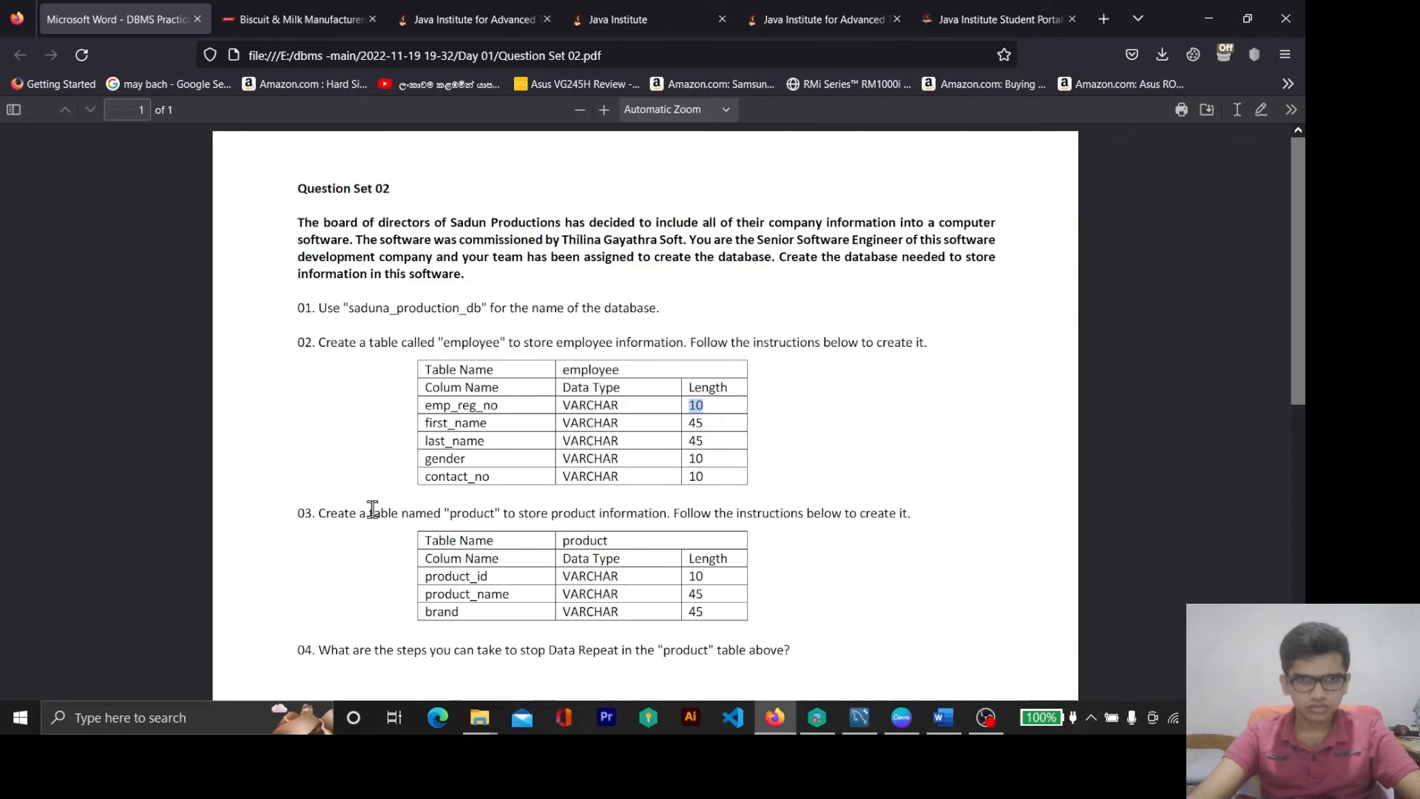
pyautogui.hotkey('alt', 'Tab')
pyautogui.doubleClick(388, 444)
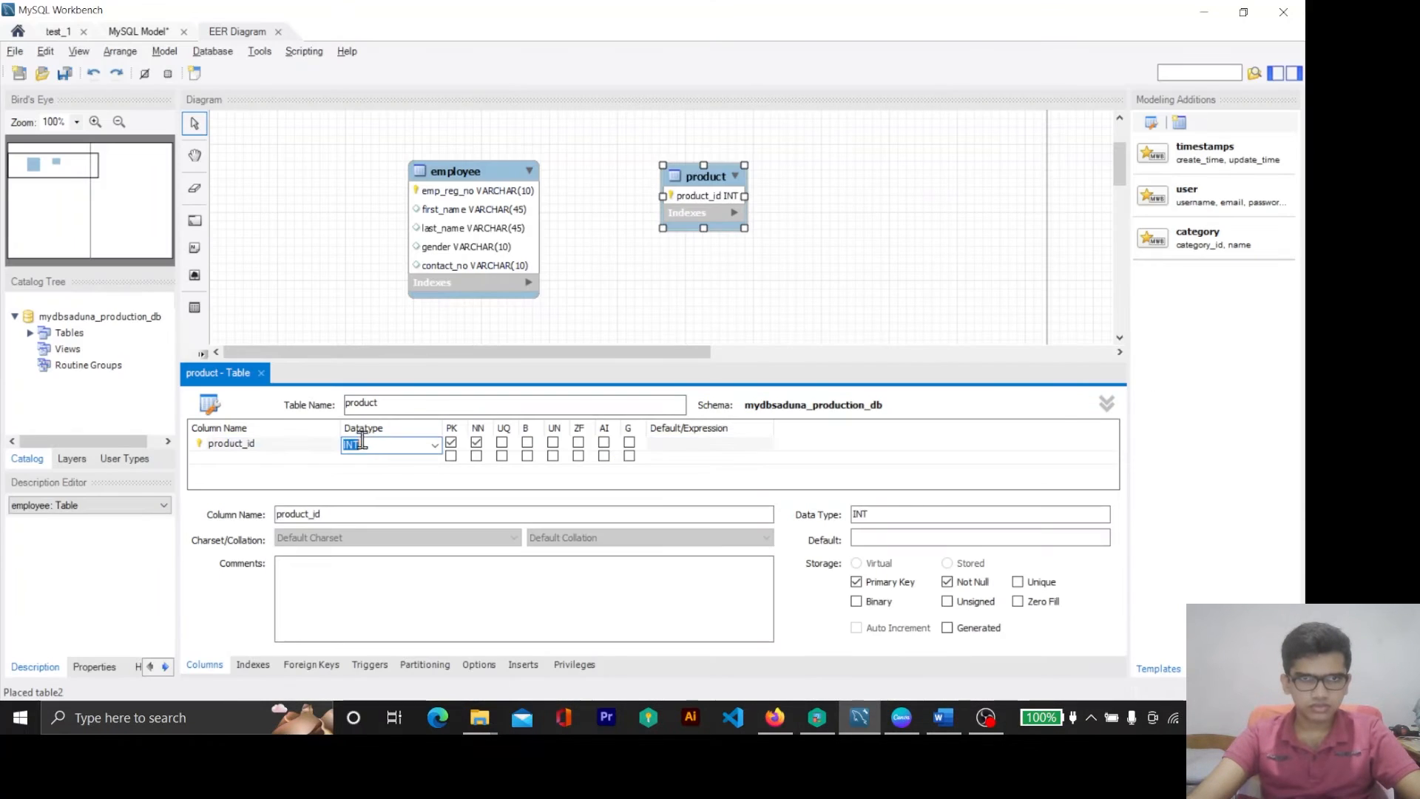
pyautogui.write('VARCHAR(1')
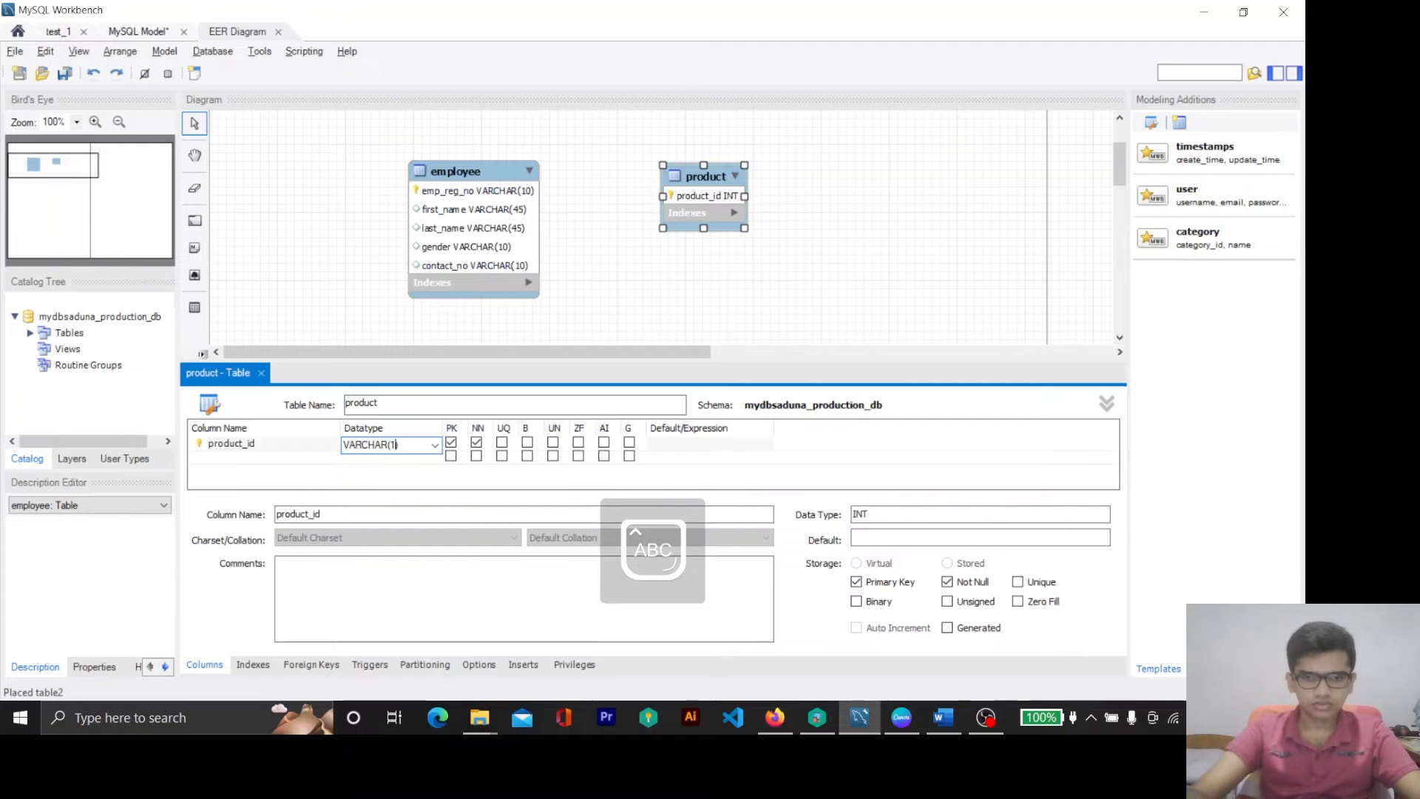
pyautogui.write('0)')
pyautogui.press('Return')
# Add a product_name column of type VARCHAR(45) to the product table, following the question sheet.
pyautogui.hotkey('alt', 'Tab')
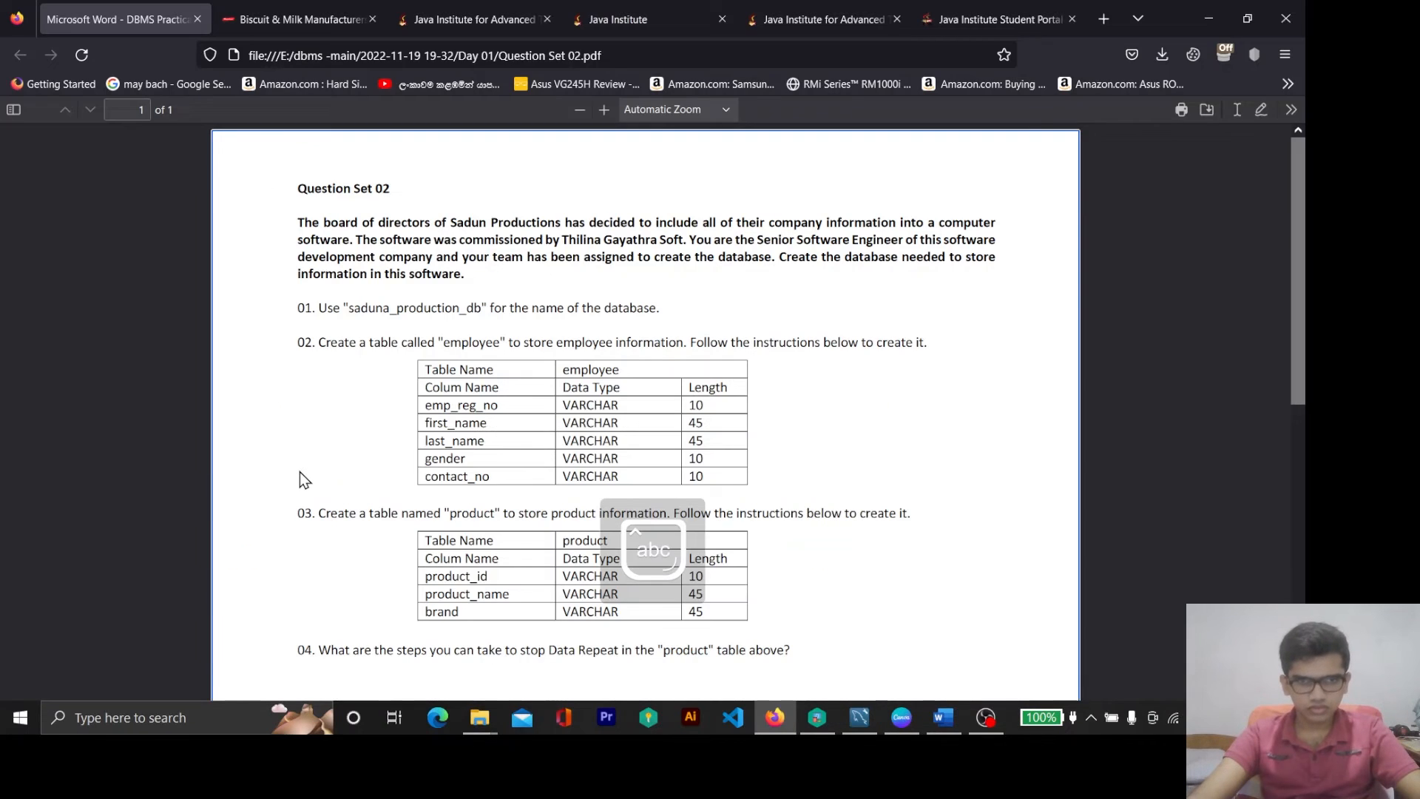
pyautogui.hotkey('alt', 'Tab')
pyautogui.doubleClick(255, 457)
pyautogui.write('product_name')
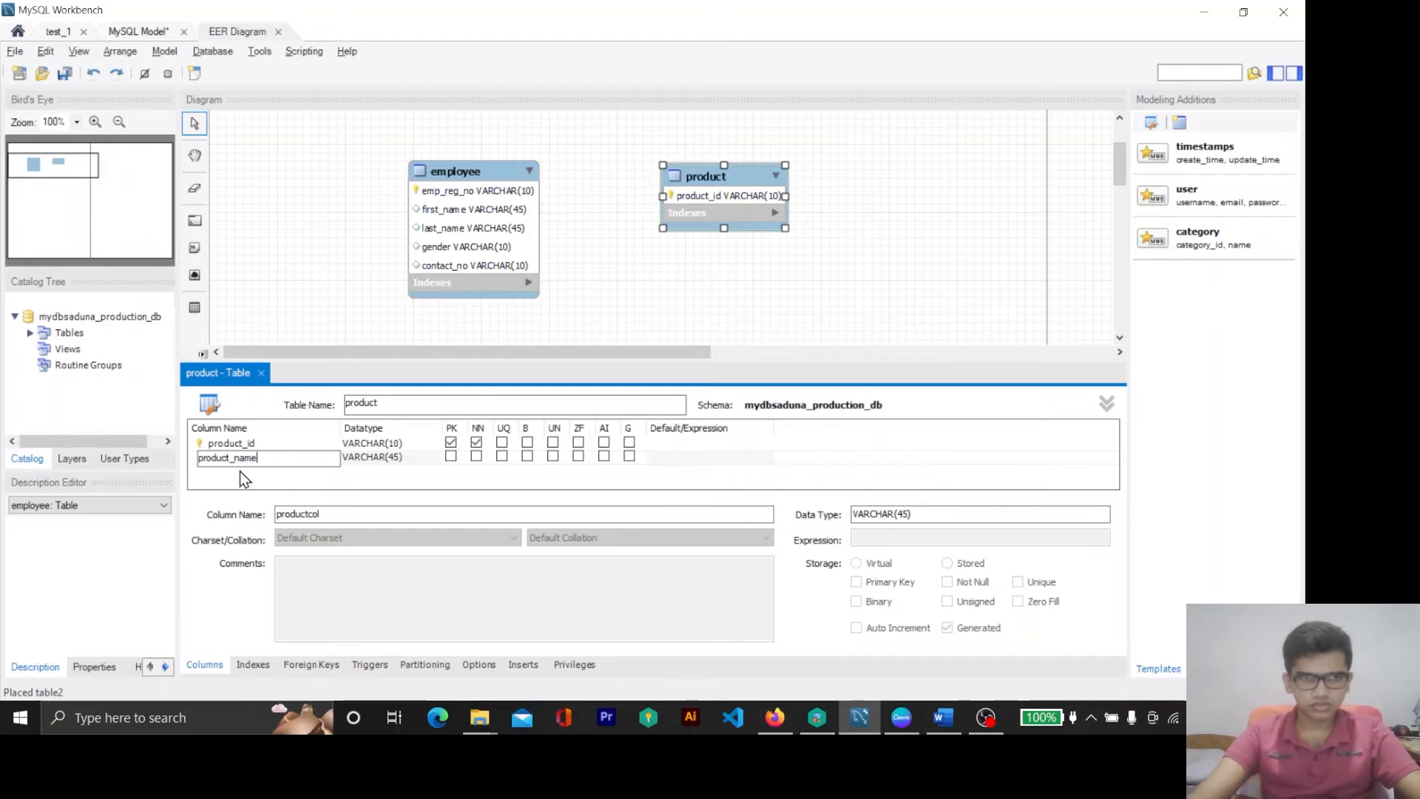
pyautogui.press('Return')
# Add a brand column of type VARCHAR(45) to the product table and return to the question sheet.
pyautogui.hotkey('alt', 'Tab')
pyautogui.hotkey('alt', 'Tab')
pyautogui.doubleClick(262, 471)
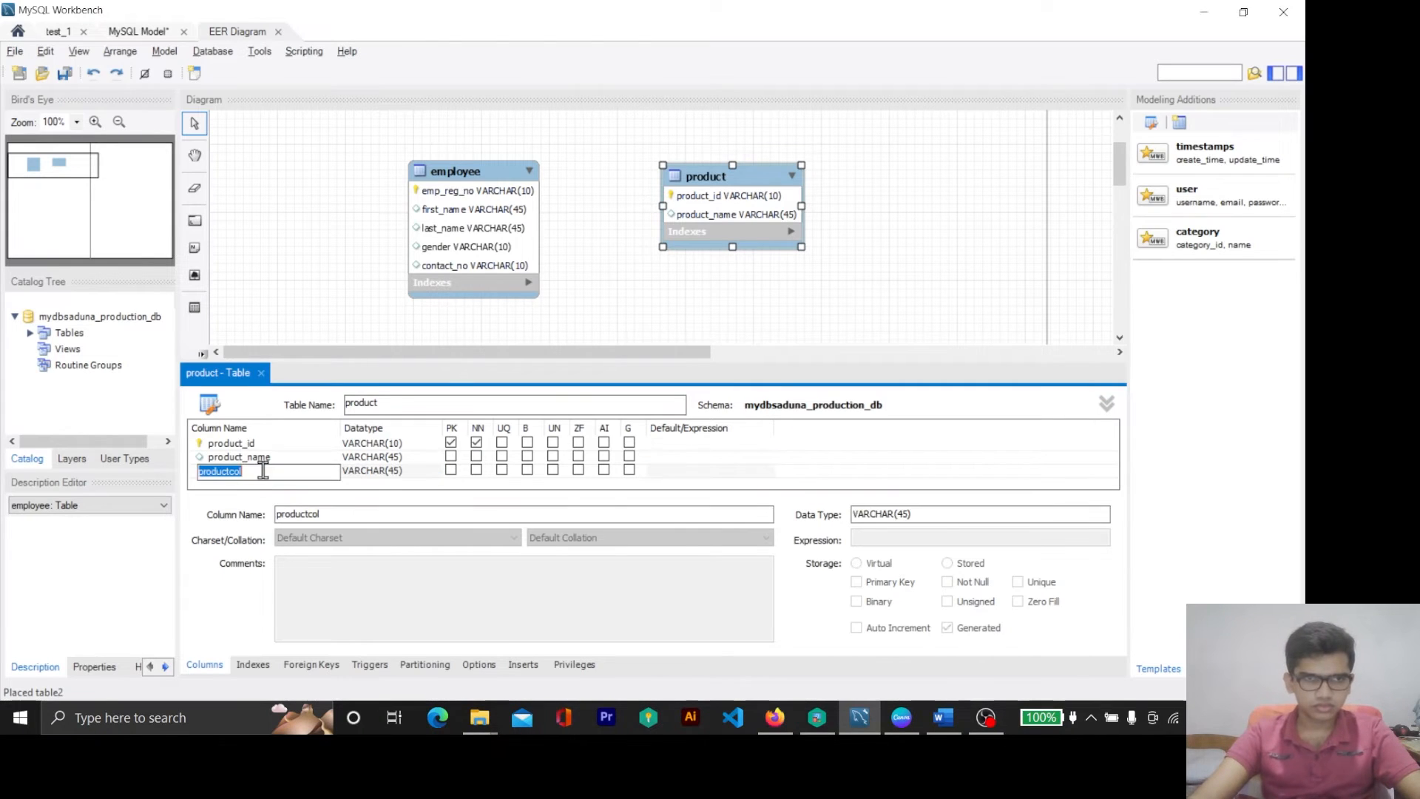
pyautogui.write('brand')
pyautogui.press('Return')
pyautogui.hotkey('alt', 'Tab')
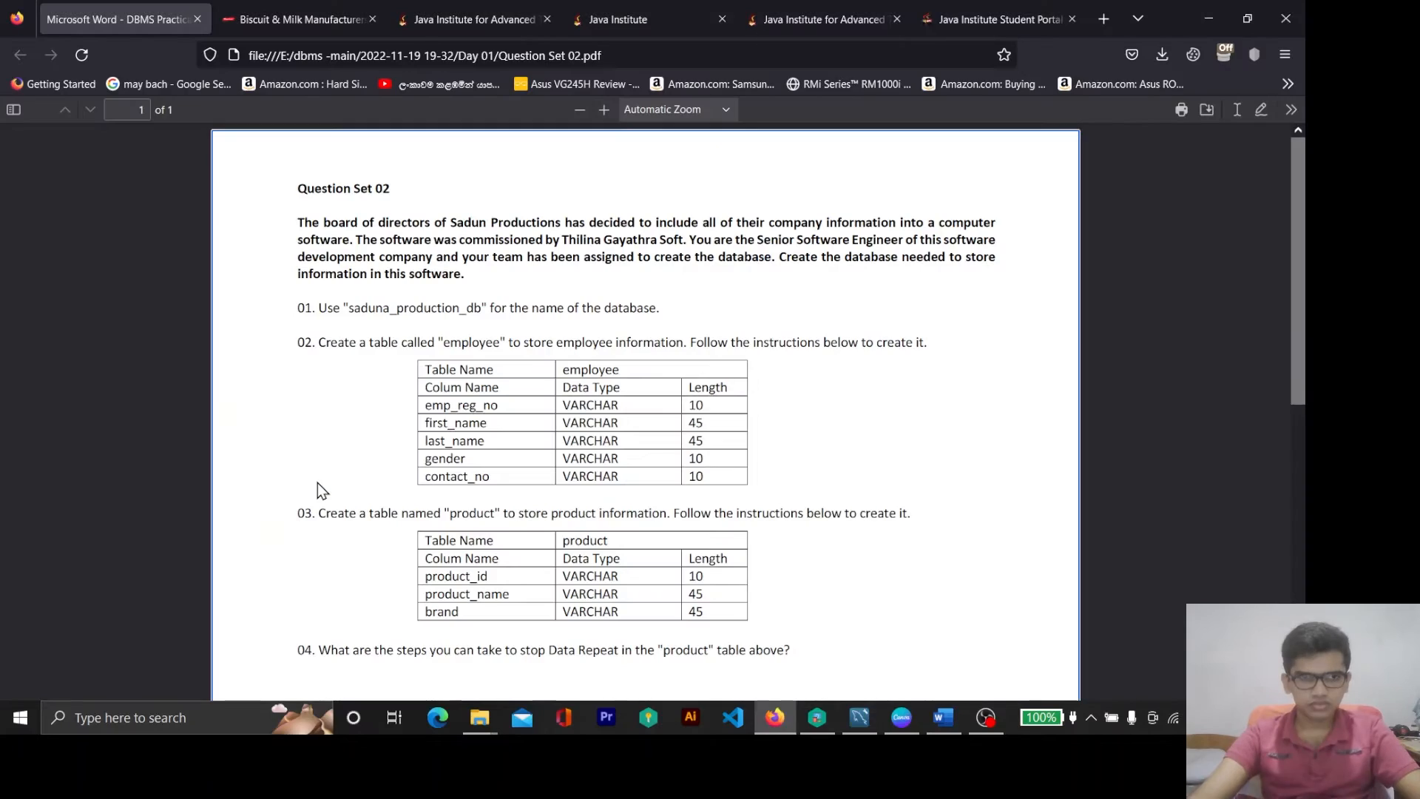
# Switch to MySQL Workbench and mark first_name, last_name, gender and contact_no in the employee table as Not Null.
pyautogui.hotkey('alt', 'Tab')
pyautogui.click(733, 309)
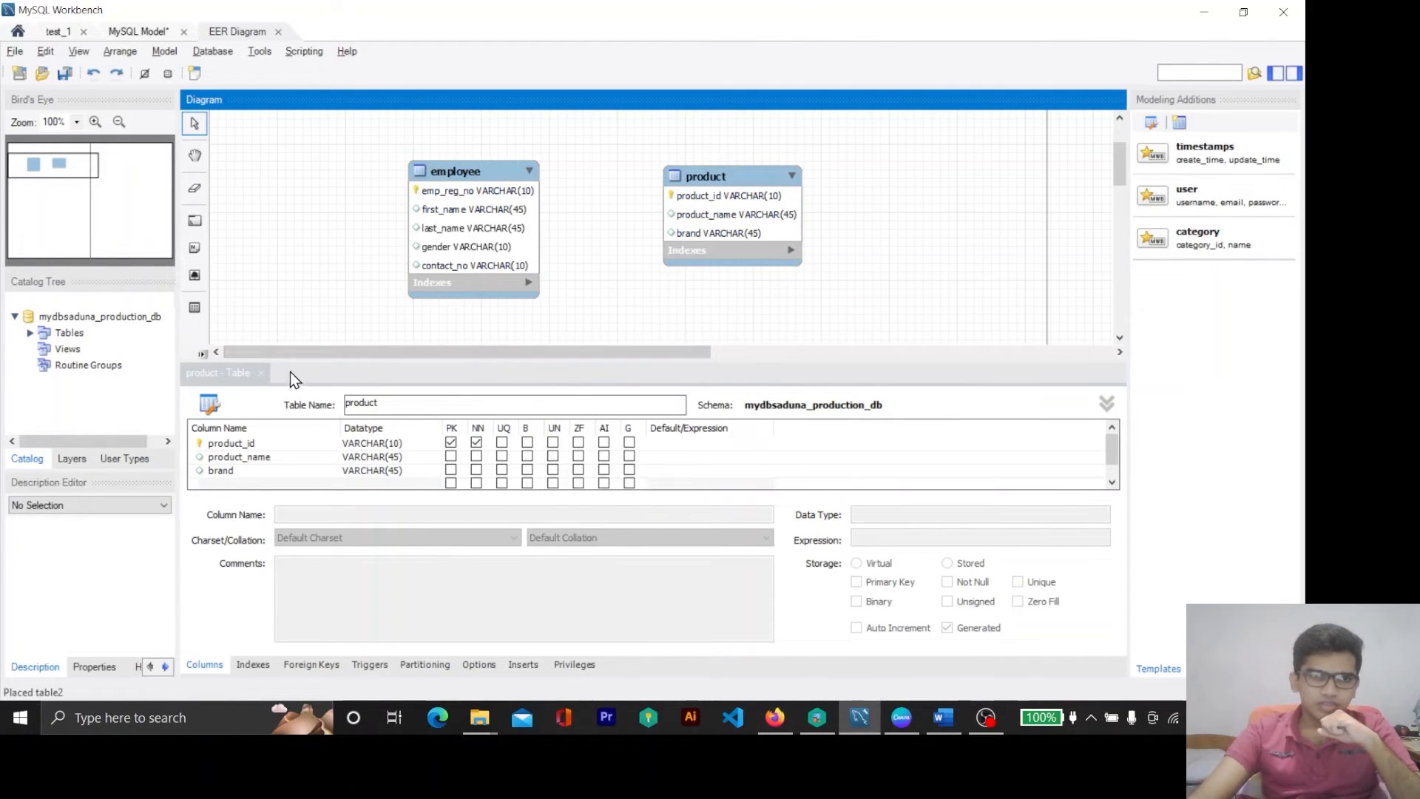
pyautogui.click(261, 373)
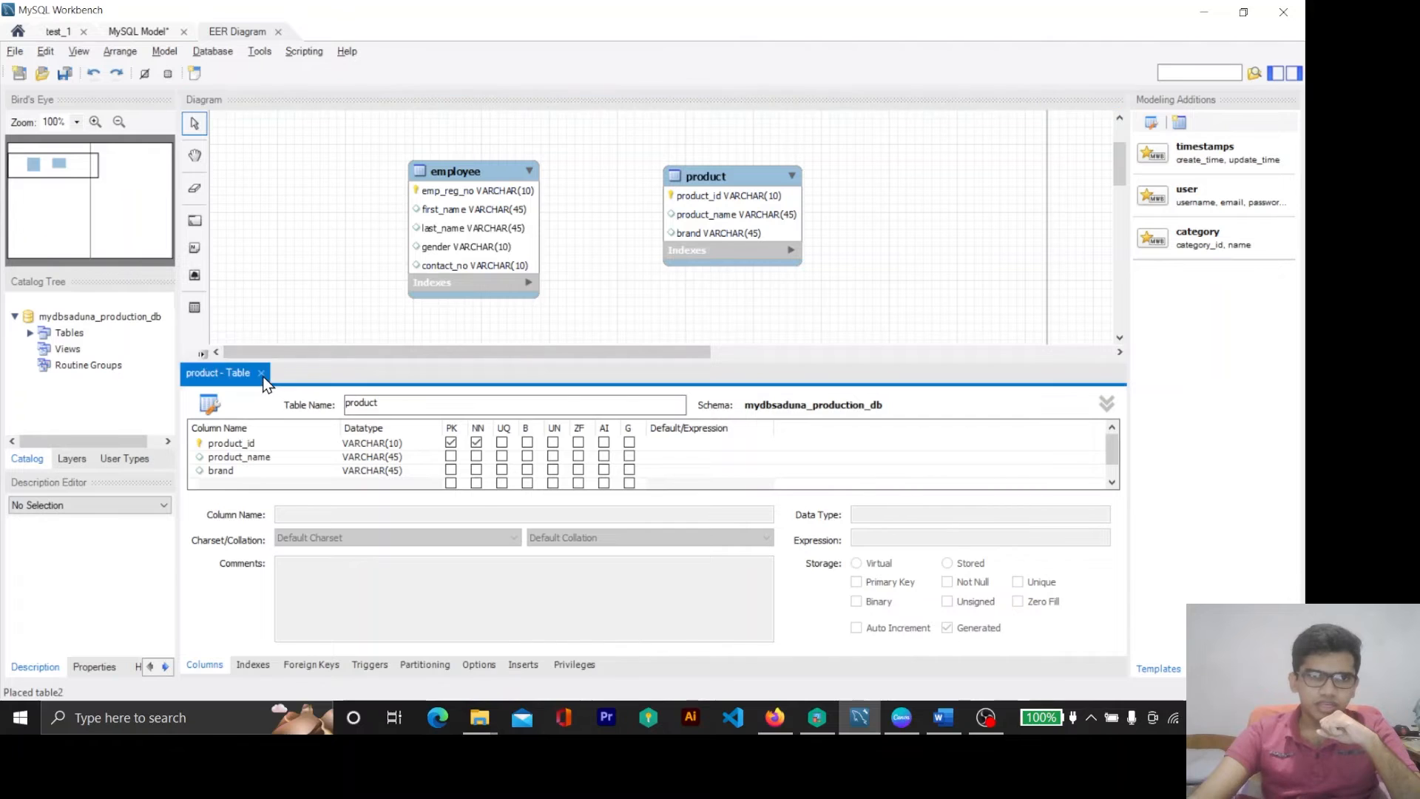
pyautogui.doubleClick(509, 275)
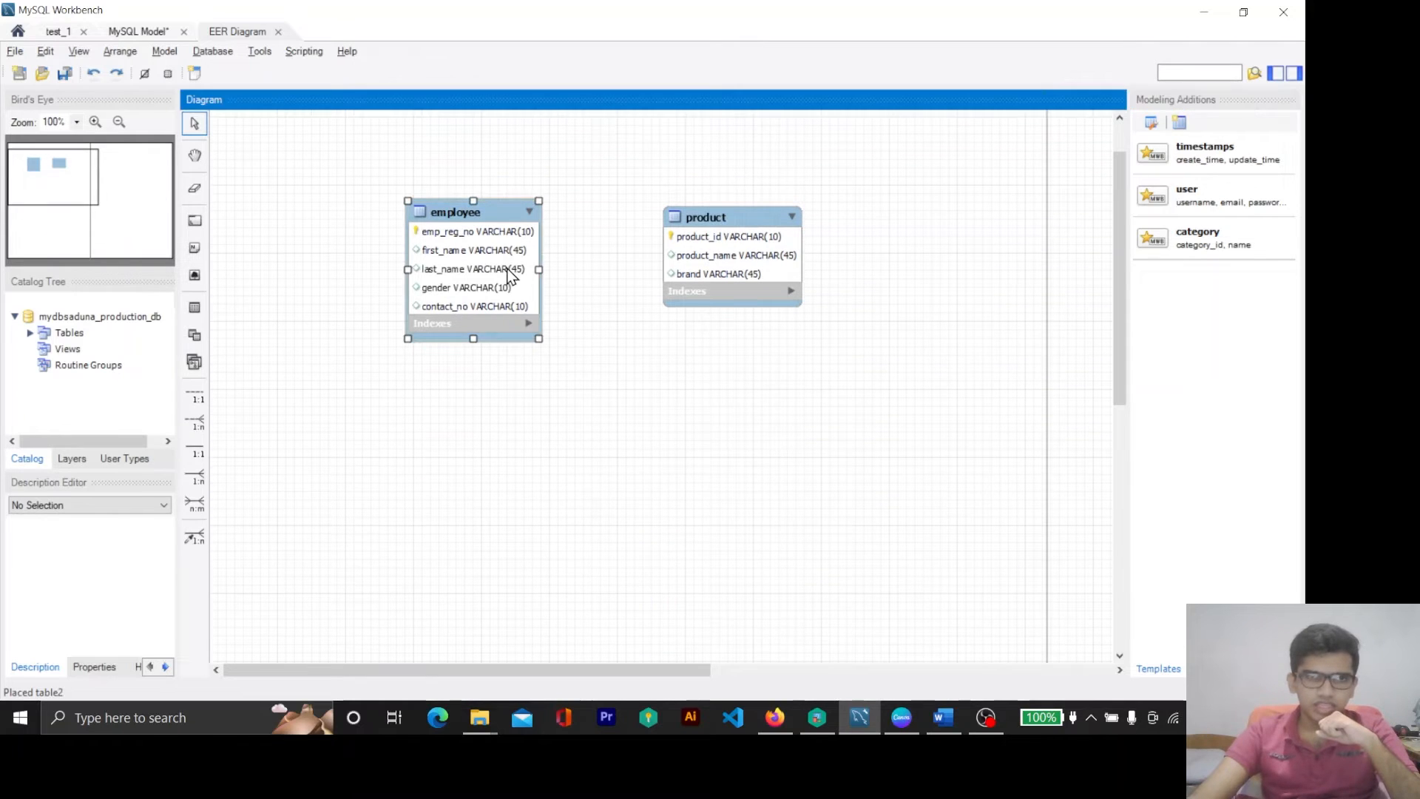
pyautogui.scroll(-1, 401, 455)
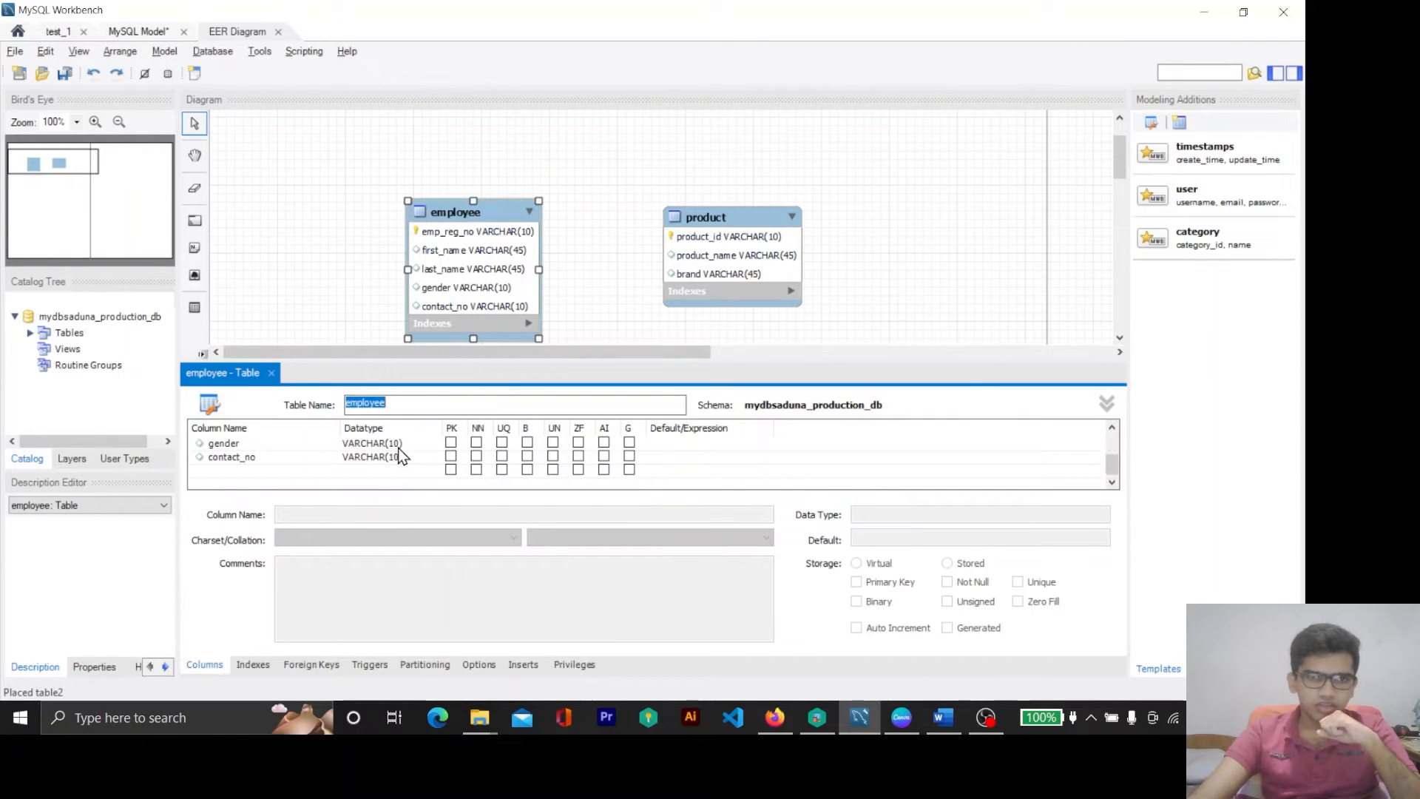
pyautogui.scroll(1, 401, 455)
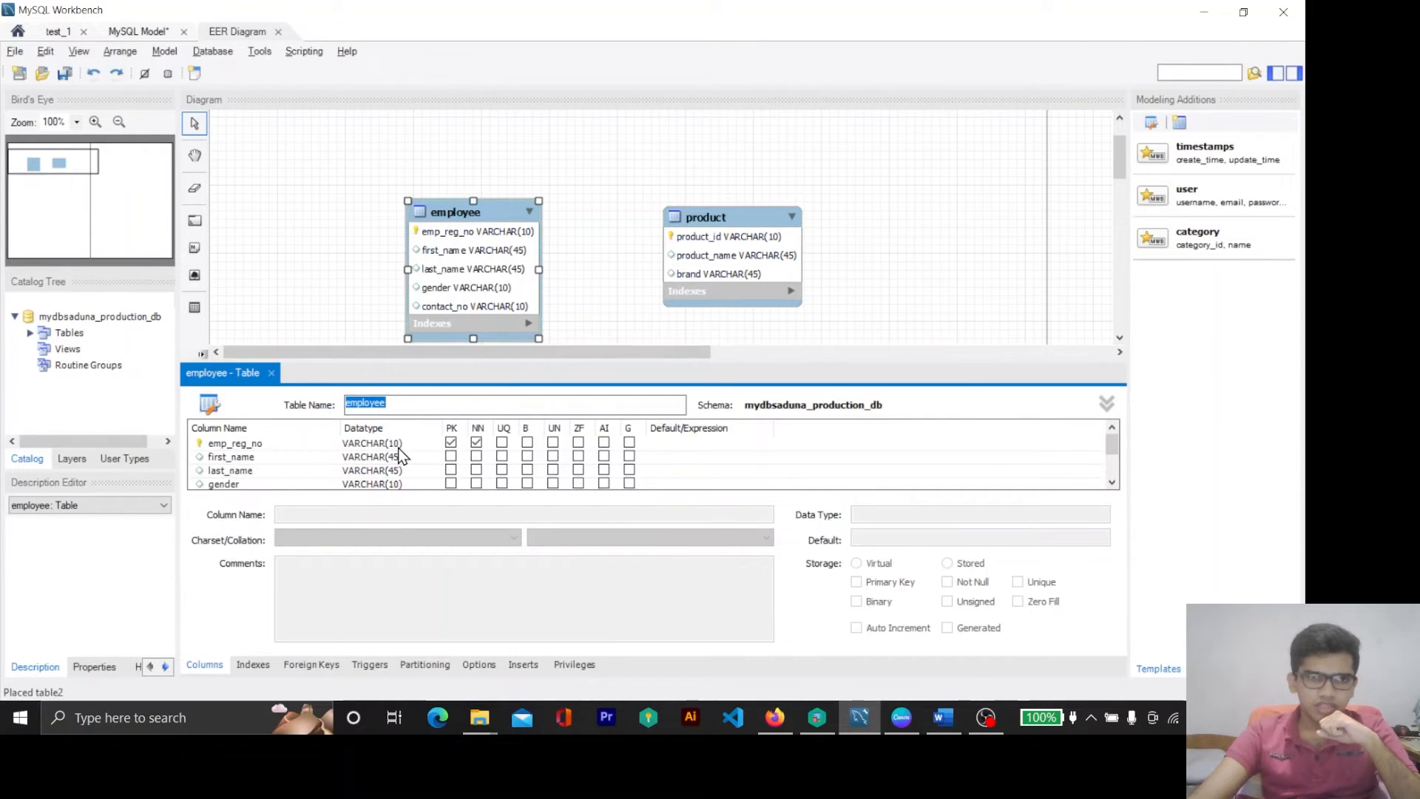
pyautogui.click(476, 457)
pyautogui.click(476, 471)
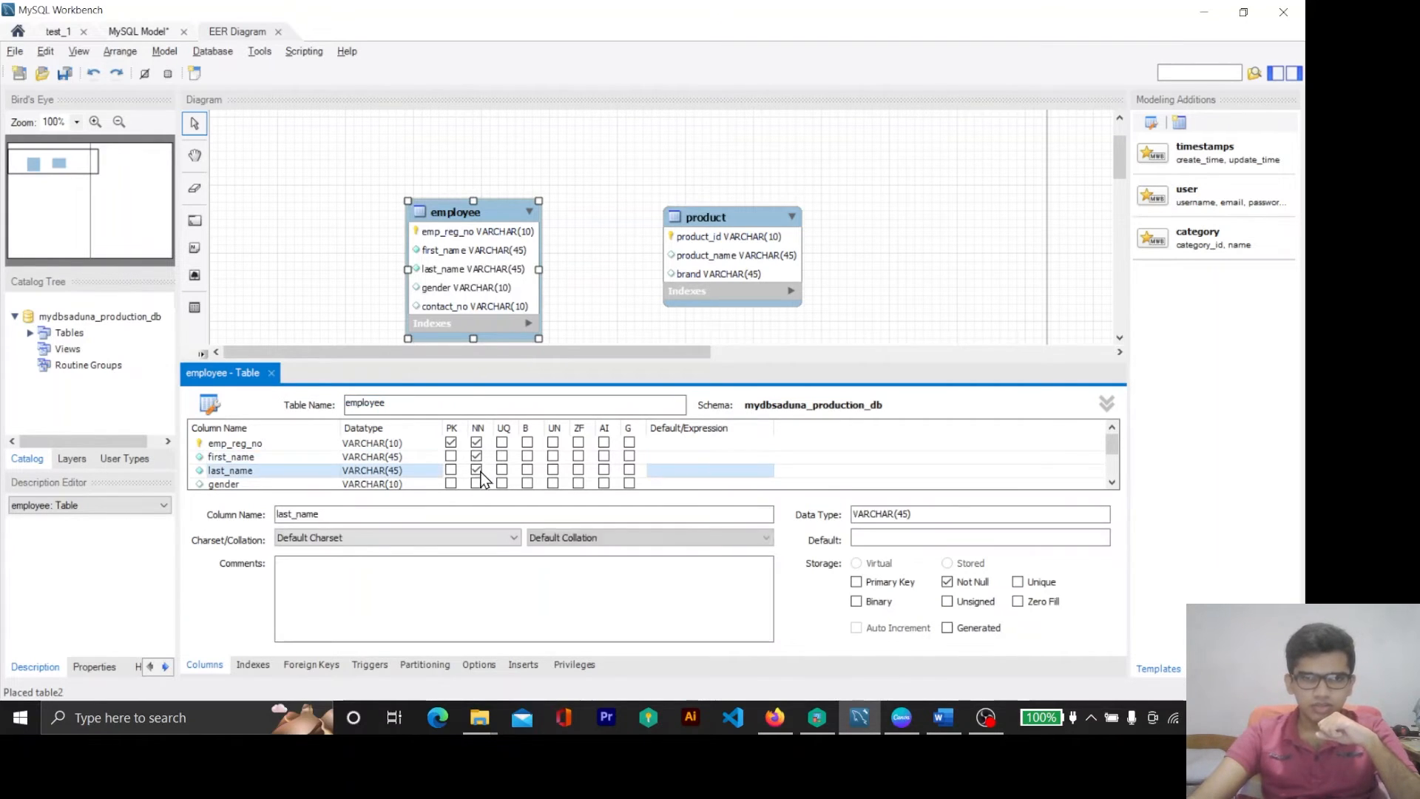
pyautogui.scroll(-1, 474, 473)
pyautogui.click(476, 442)
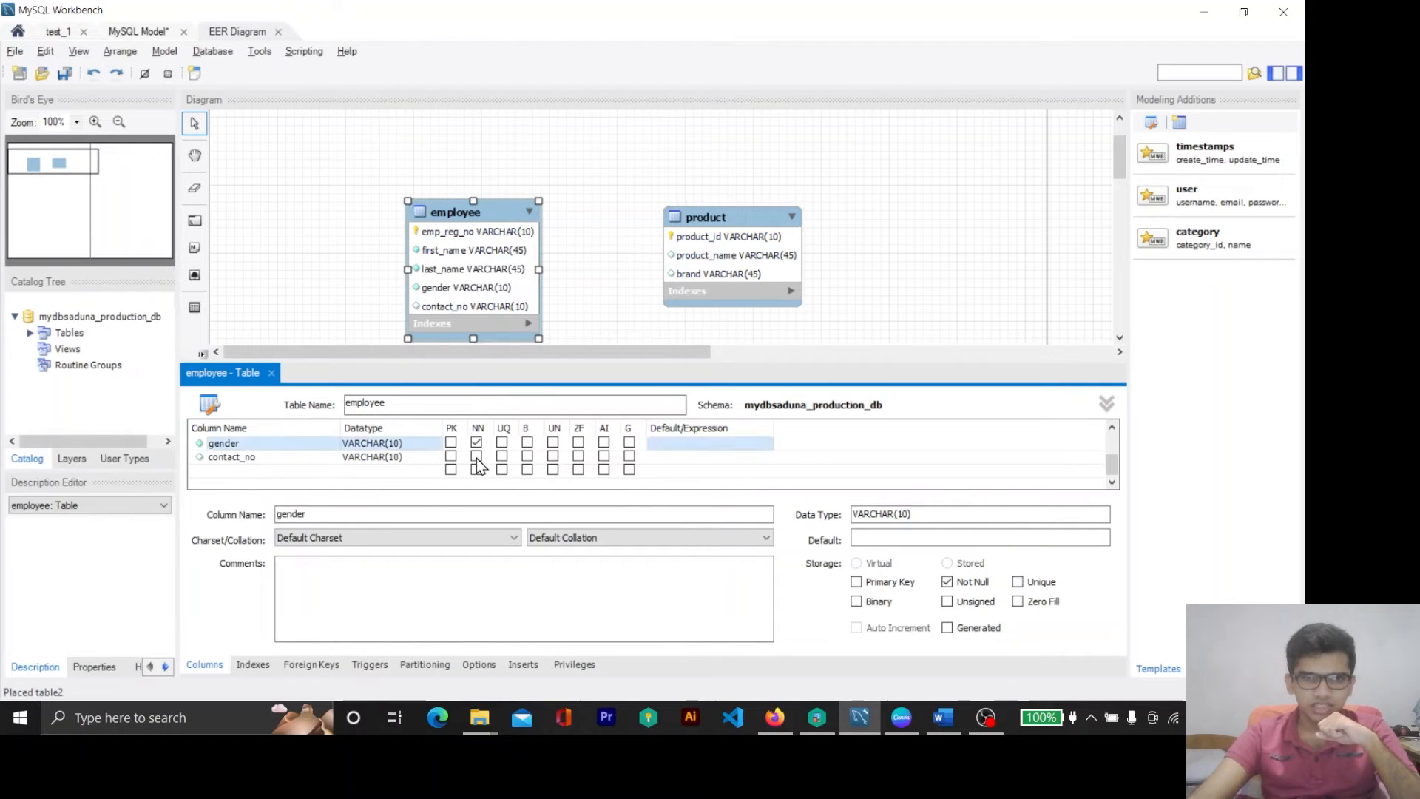
pyautogui.click(476, 456)
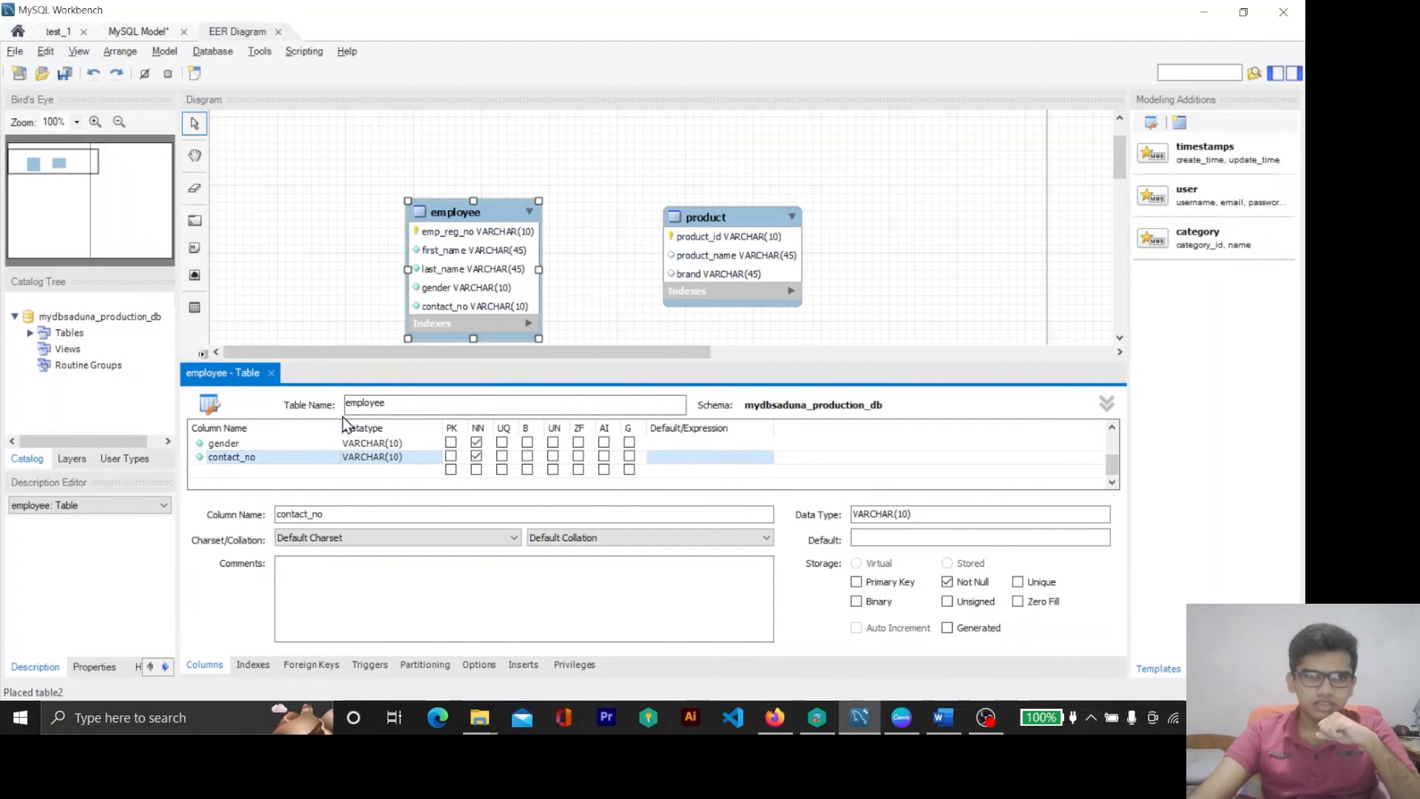
pyautogui.click(271, 373)
# Mark product_name and brand in the product table as Not Null, and shift the table slightly towards employee.
pyautogui.doubleClick(723, 268)
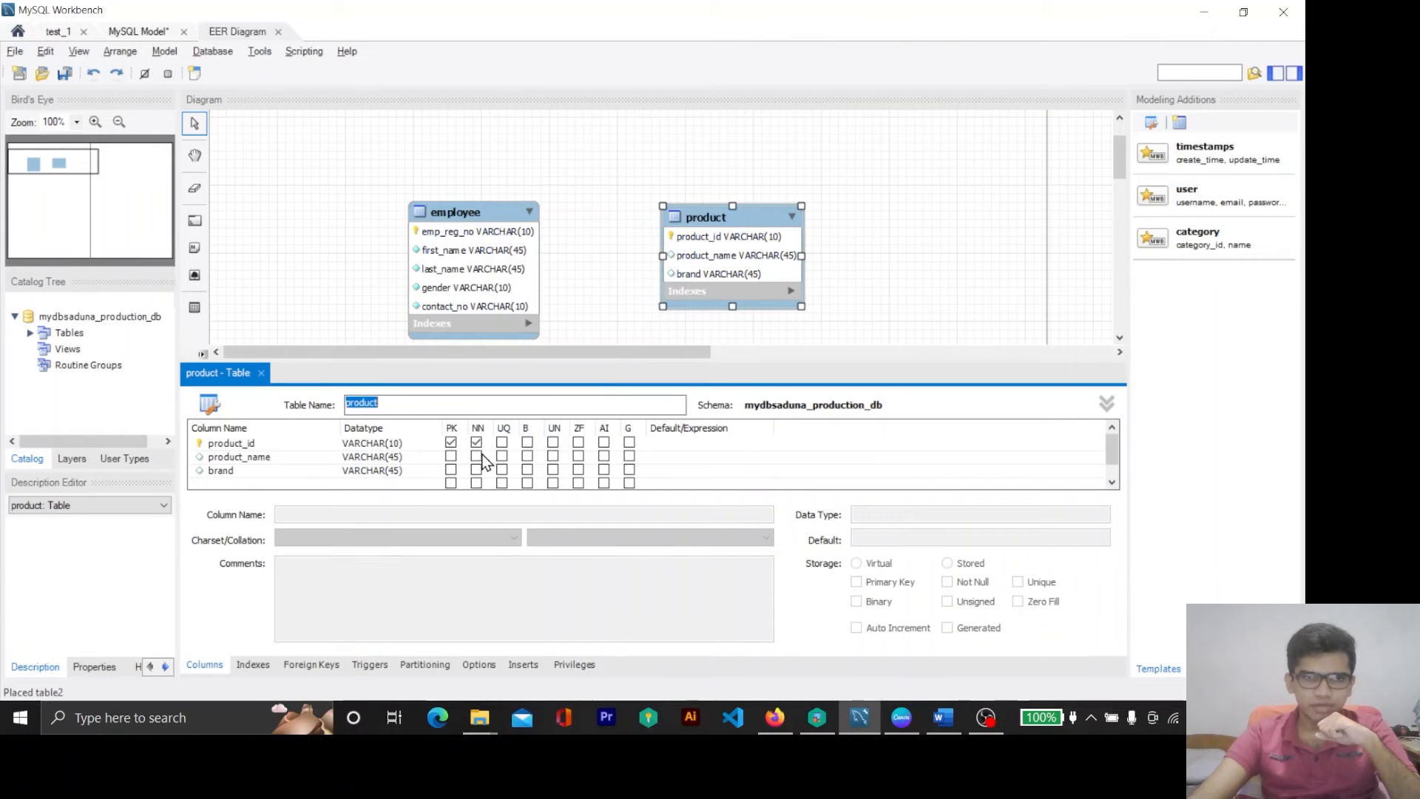
pyautogui.click(476, 456)
pyautogui.click(476, 469)
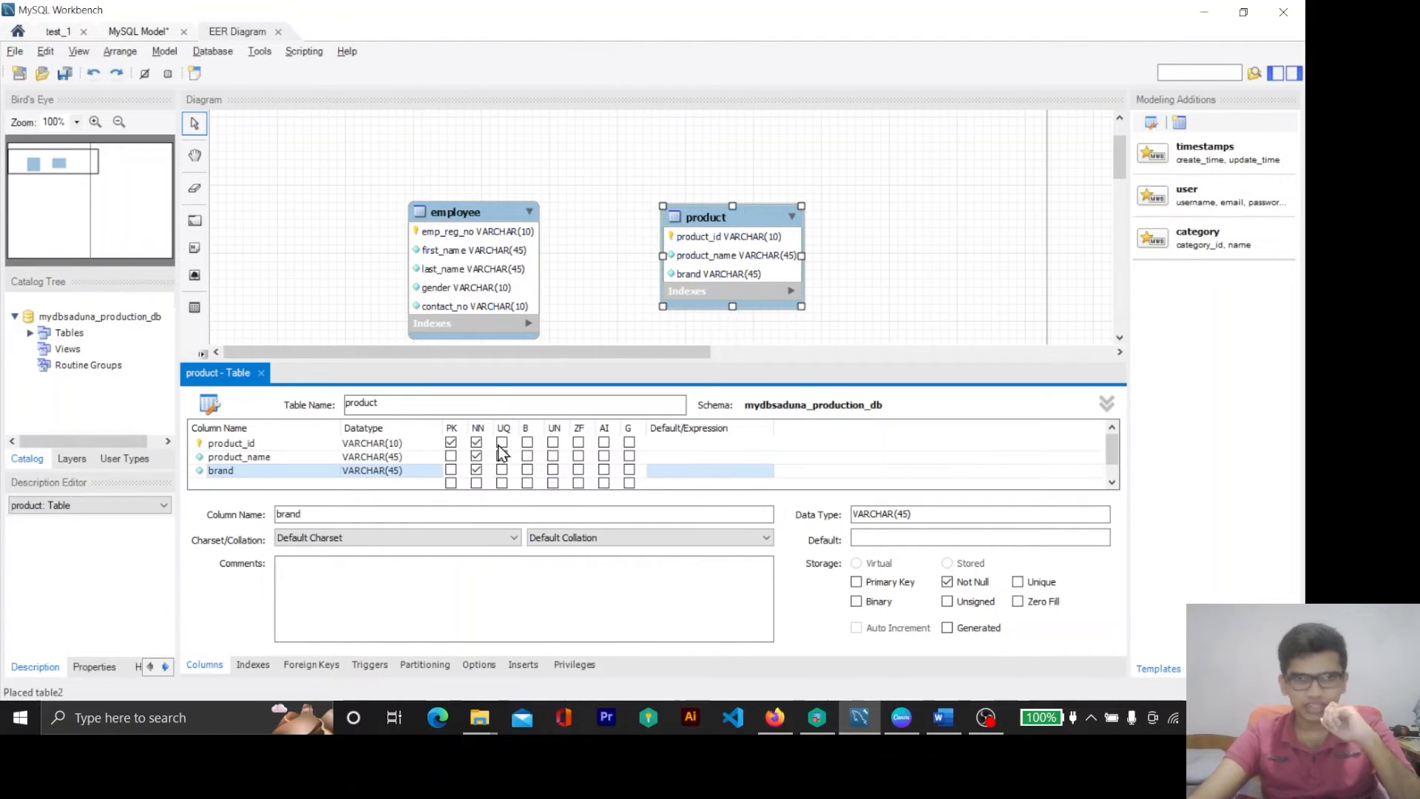
pyautogui.click(262, 373)
pyautogui.scroll(1, 679, 423)
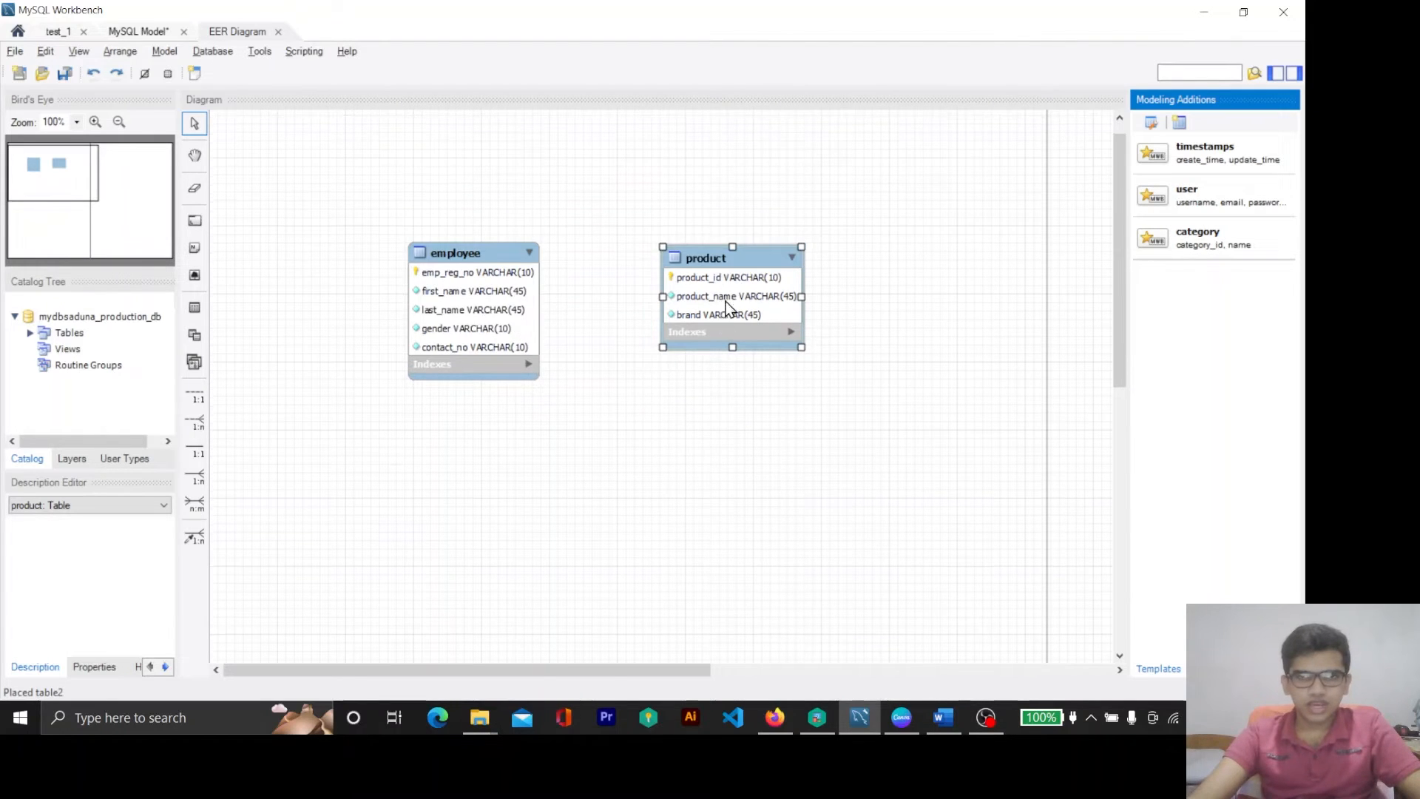
pyautogui.moveTo(726, 270)
pyautogui.mouseDown()
pyautogui.moveTo(773, 270)
pyautogui.moveTo(710, 270)
pyautogui.mouseUp()
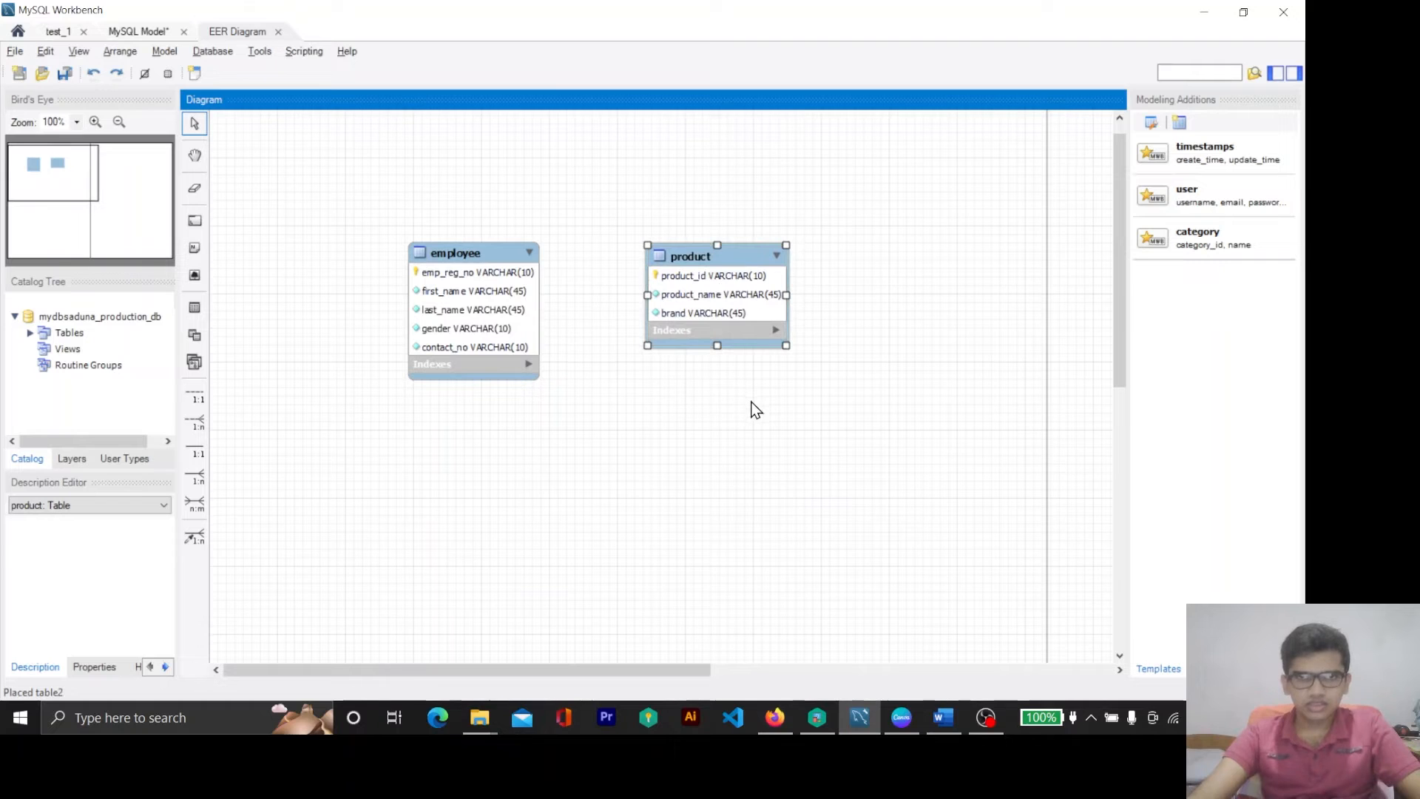
# Read question 04 about stopping data repeat in the product table on the question sheet, then return to the diagram.
pyautogui.click(774, 717)
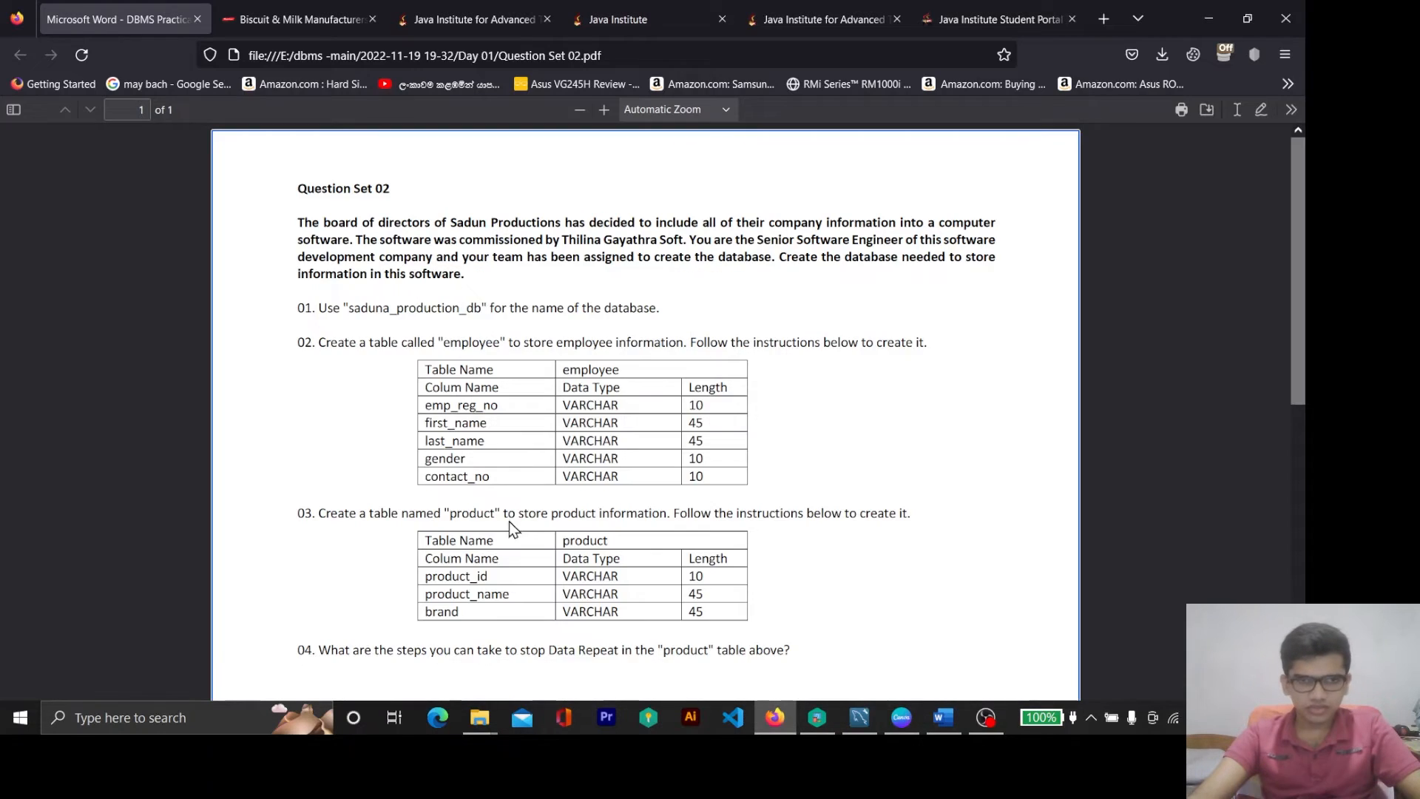
pyautogui.scroll(-2, 488, 517)
pyautogui.doubleClick(466, 474)
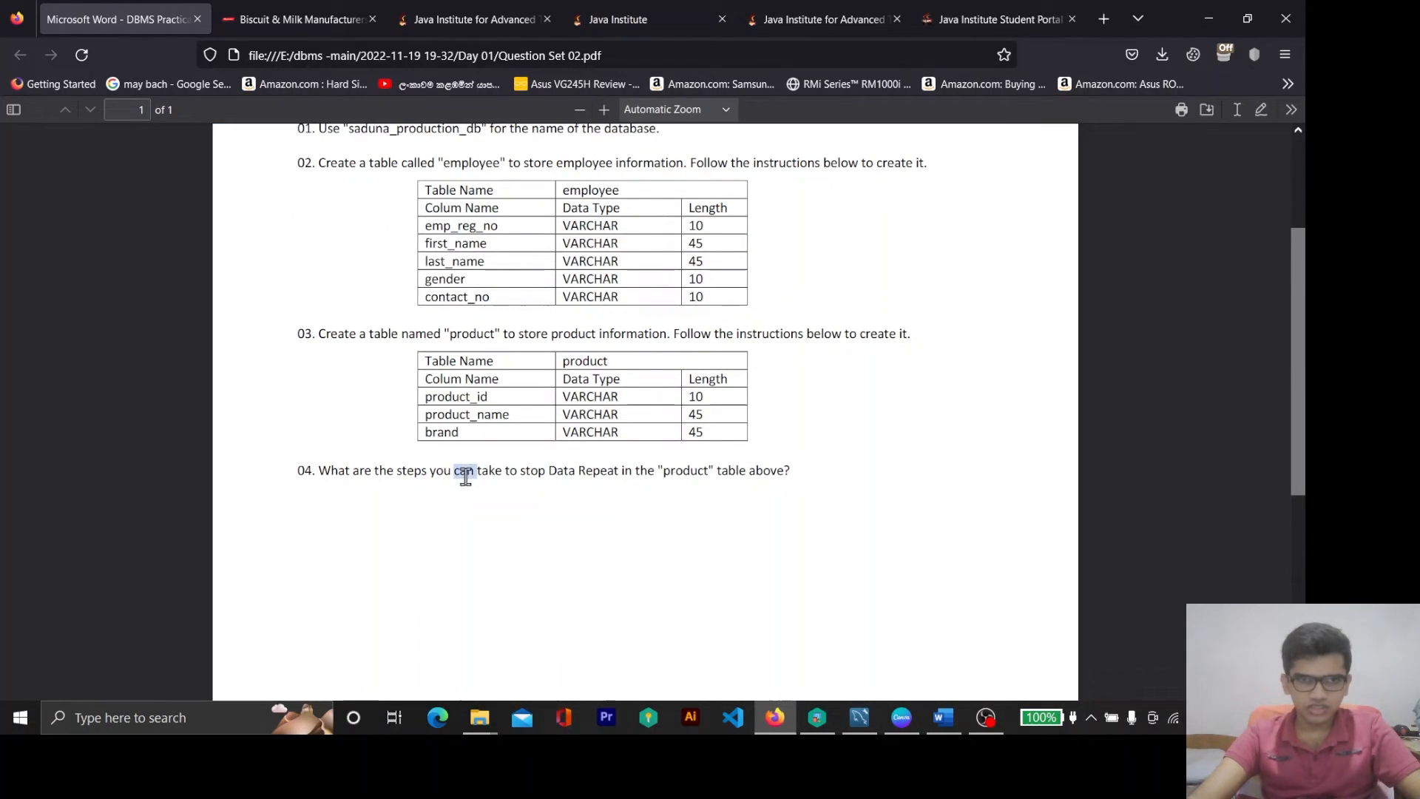
pyautogui.click(654, 559)
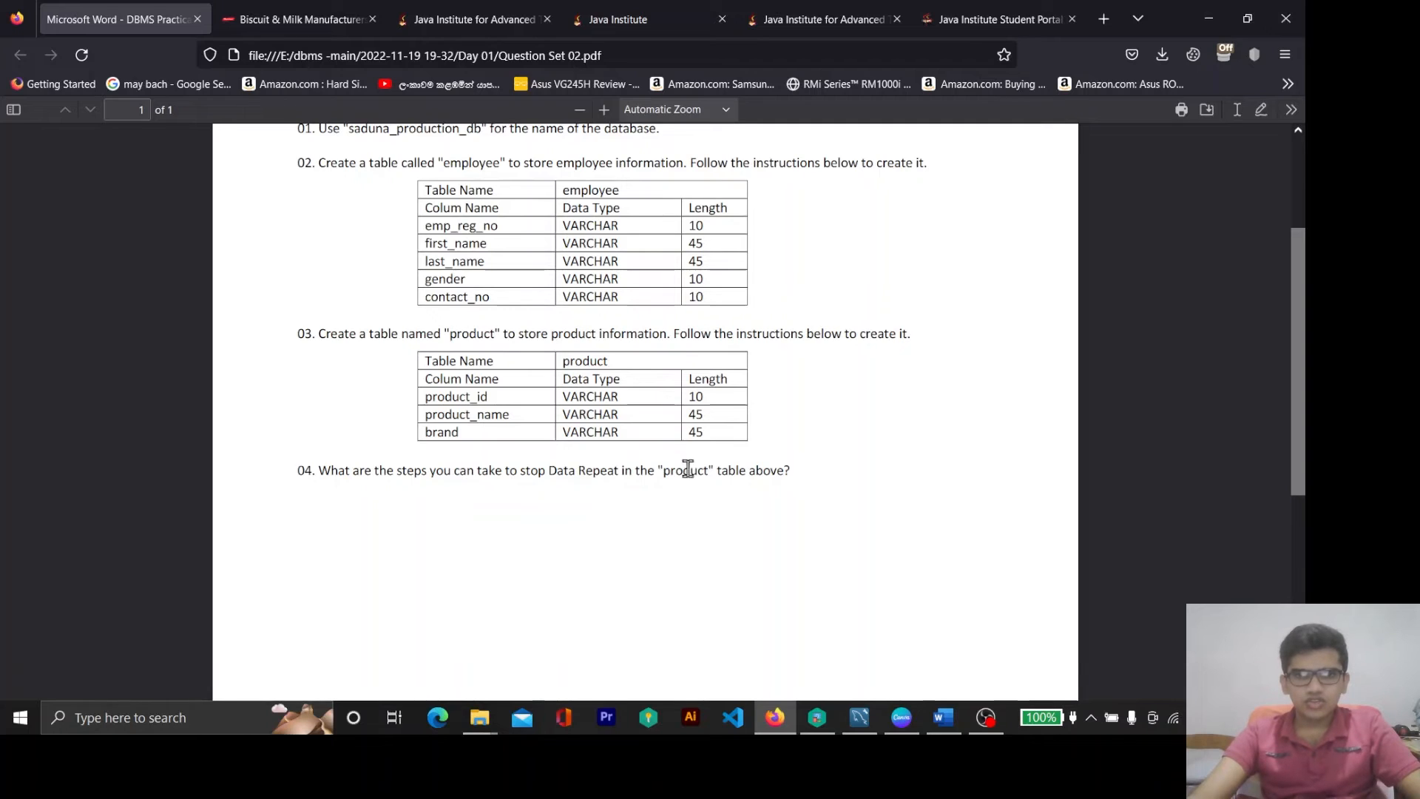
pyautogui.doubleClick(685, 471)
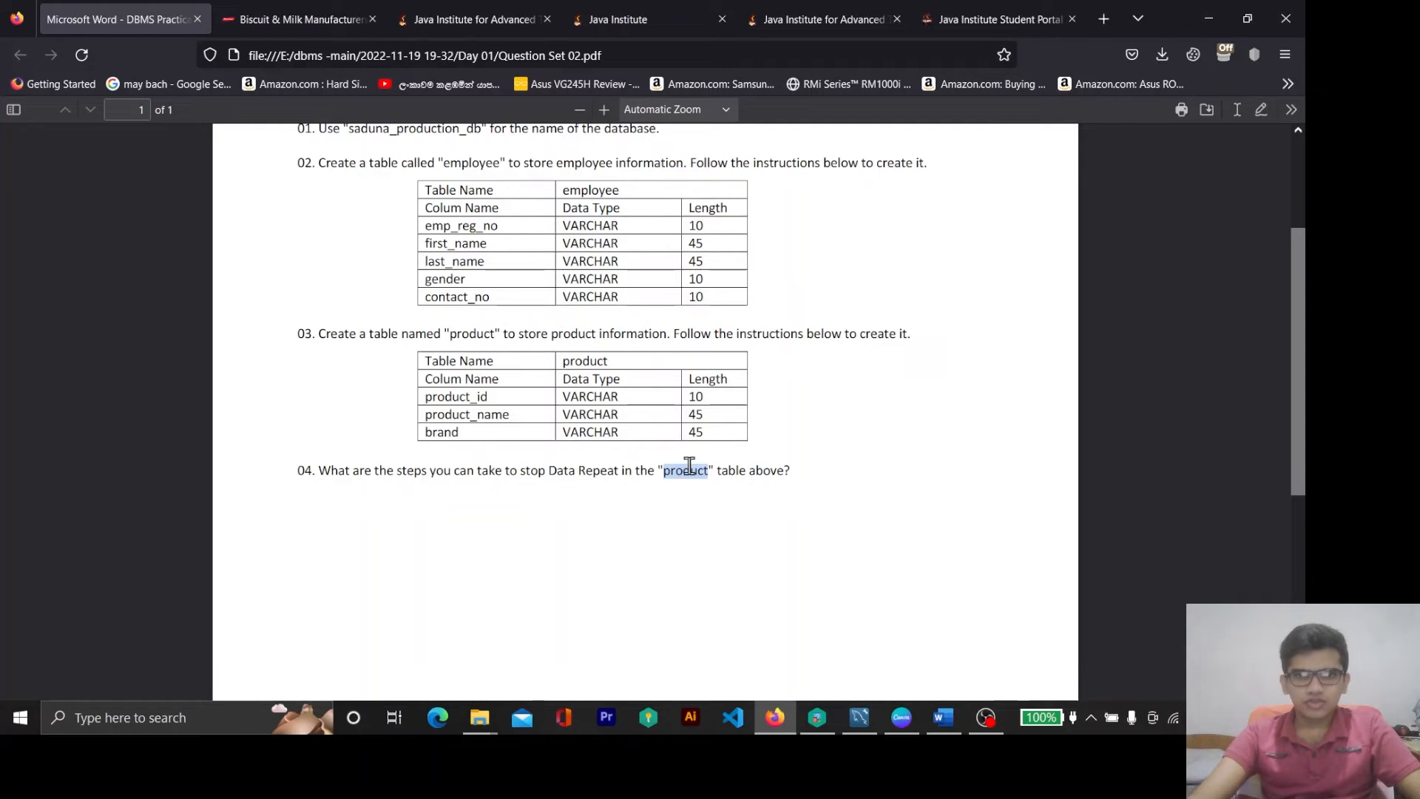
pyautogui.doubleClick(458, 432)
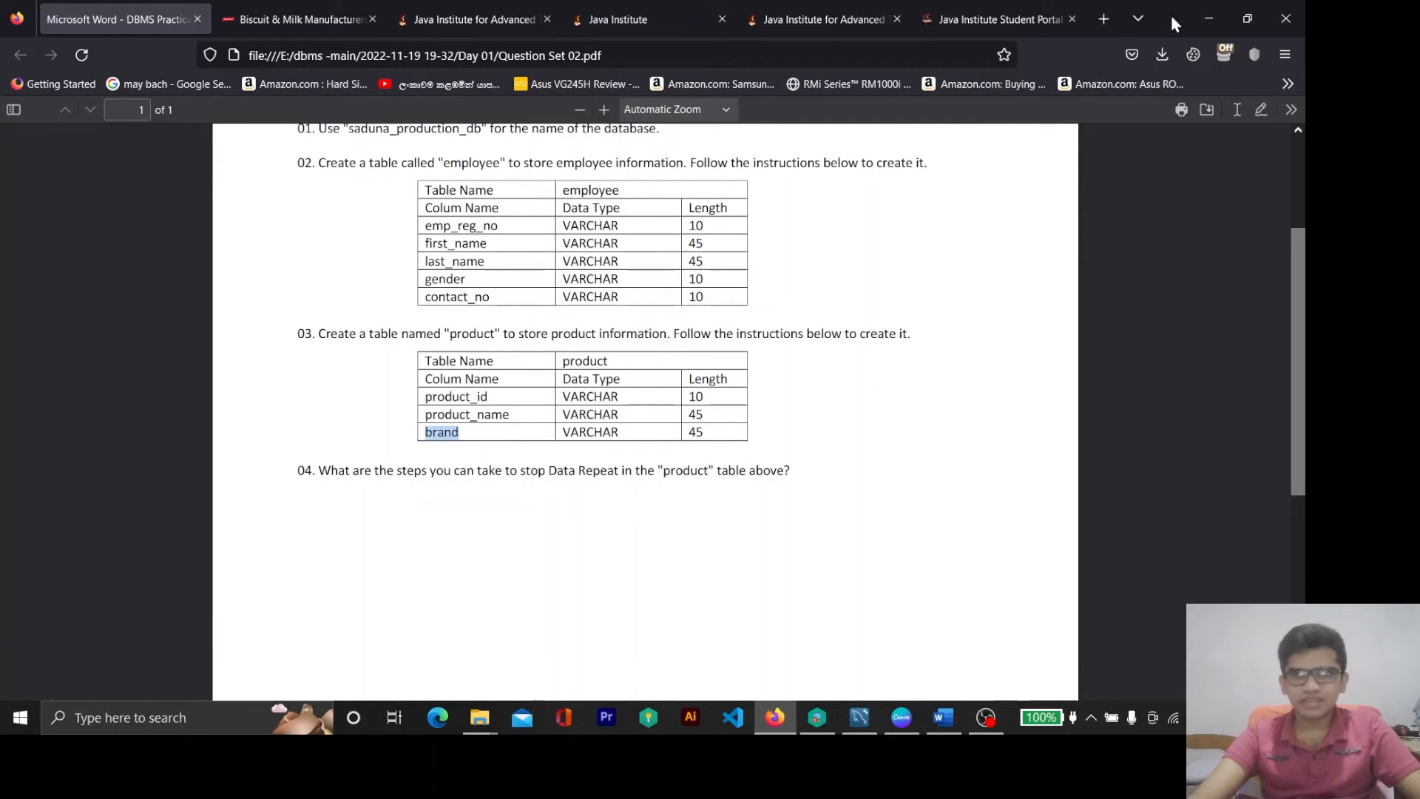
pyautogui.click(1209, 19)
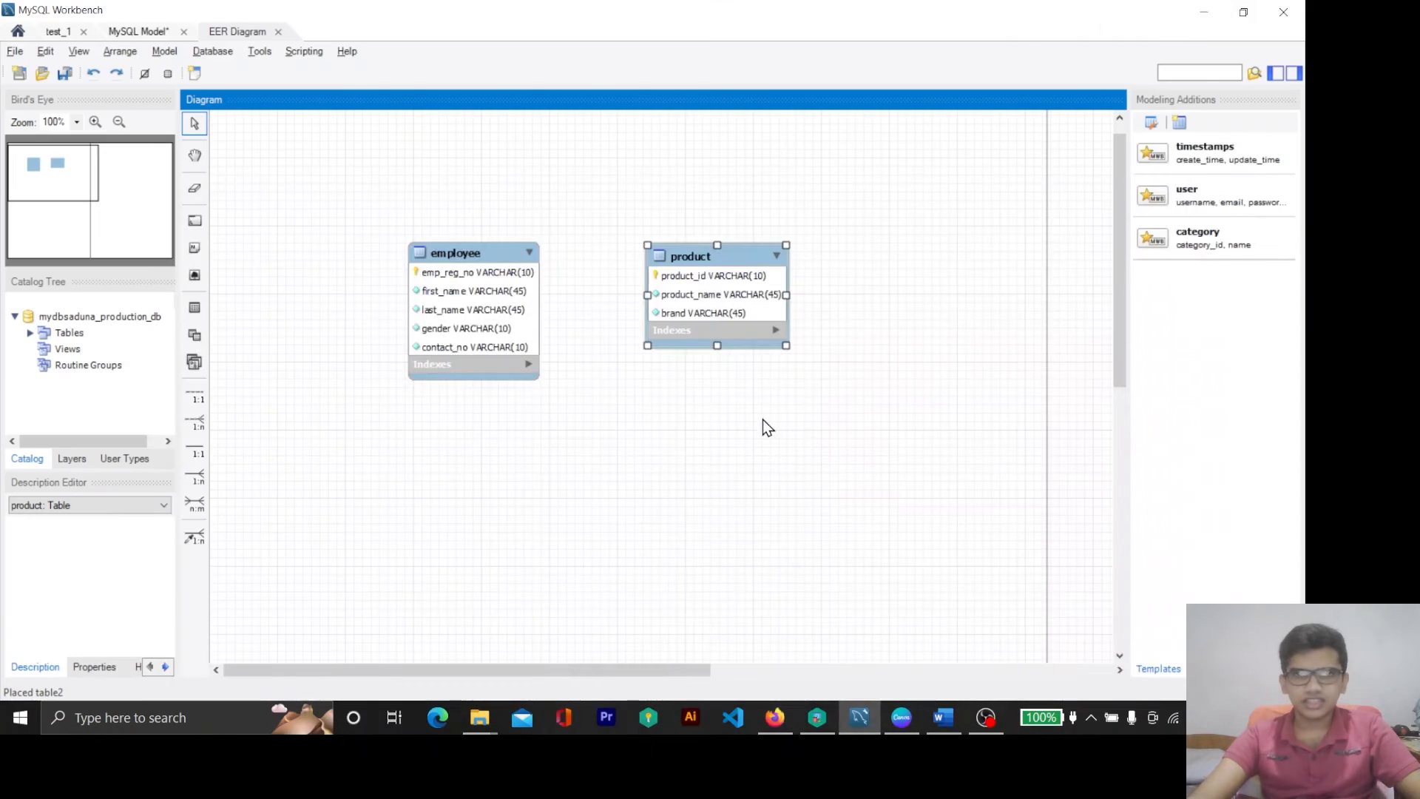
# Place a new table beside the product table in the diagram and name it brand.
pyautogui.click(194, 308)
pyautogui.click(898, 245)
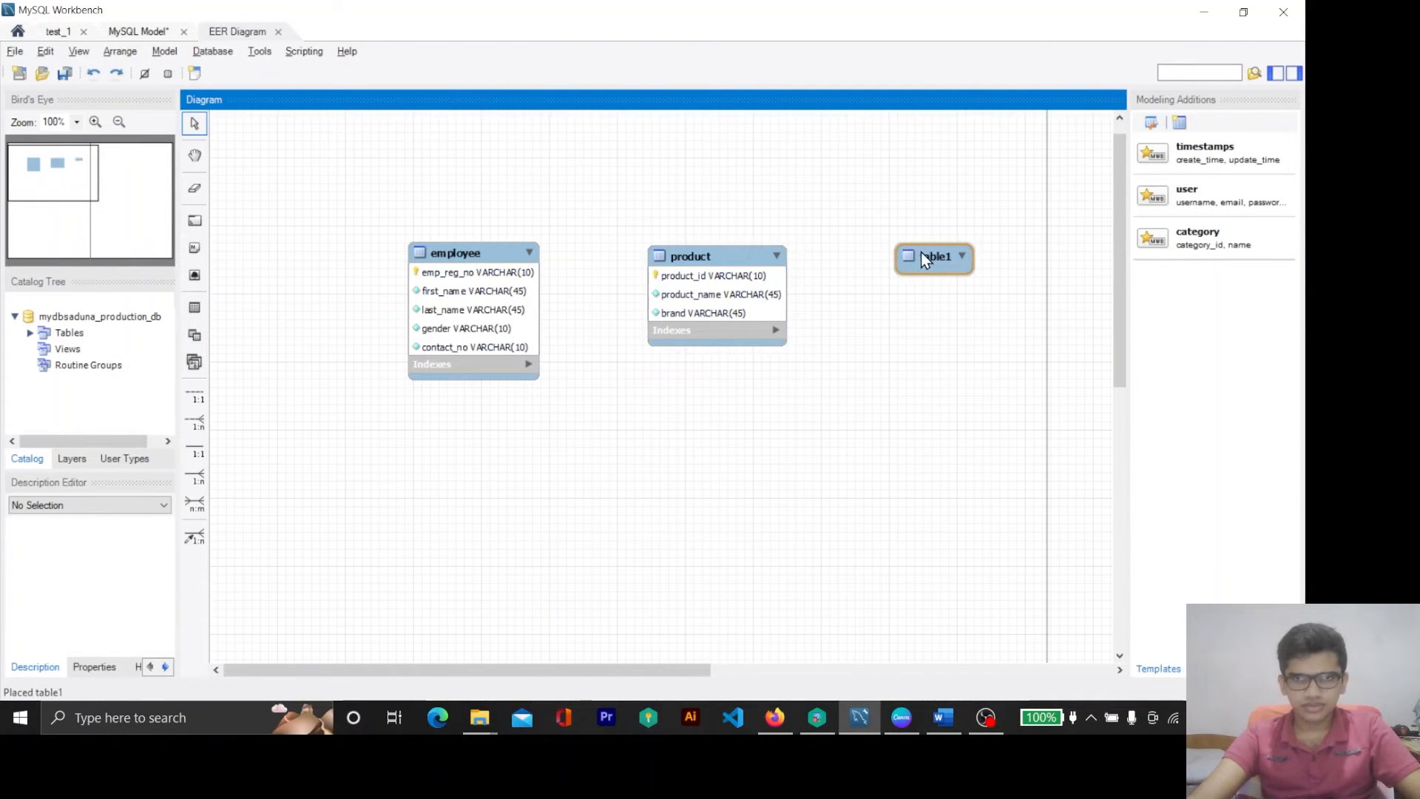
pyautogui.doubleClick(921, 258)
pyautogui.write('b')
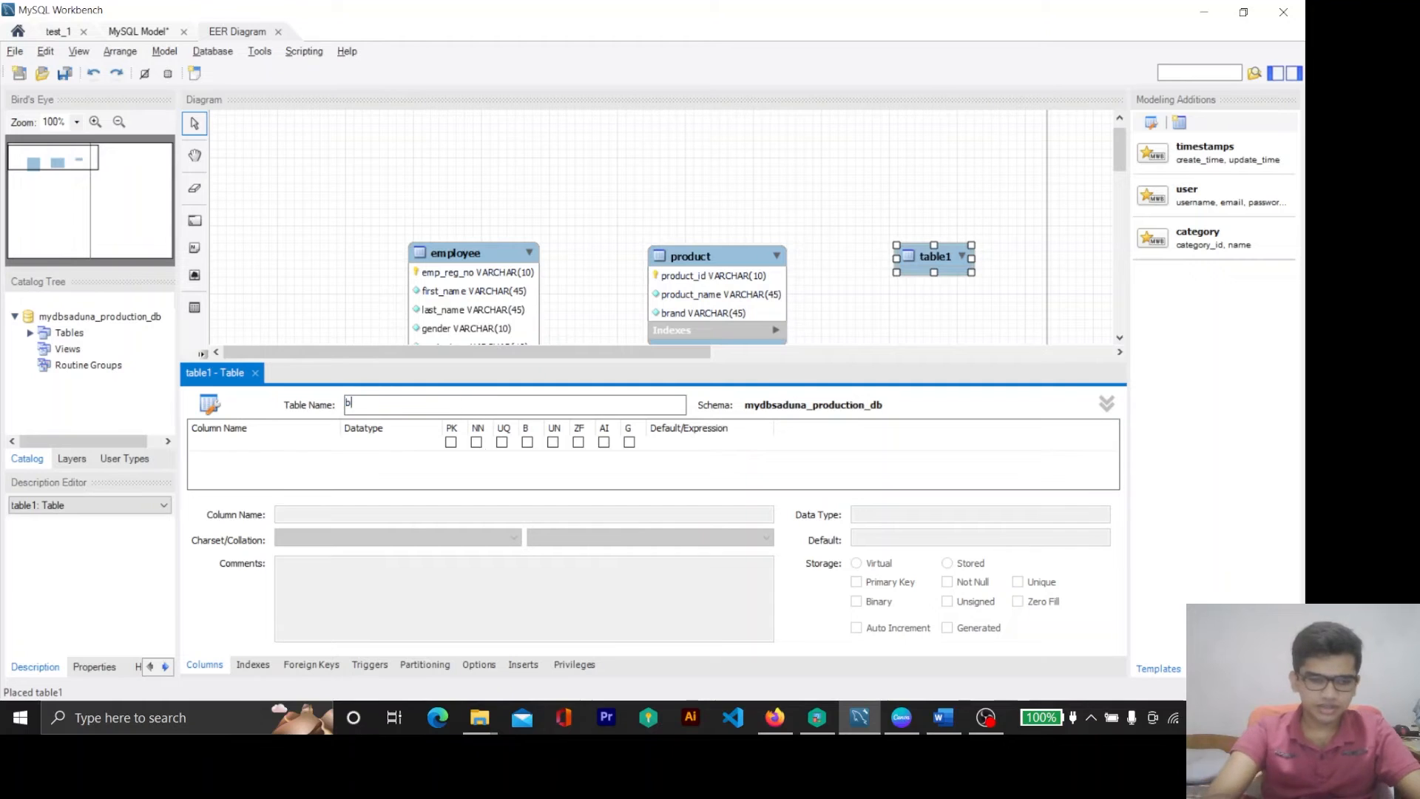
pyautogui.write('rand')
# Add an INT primary key column named id to the brand table and make it auto-incremental.
pyautogui.click(268, 451)
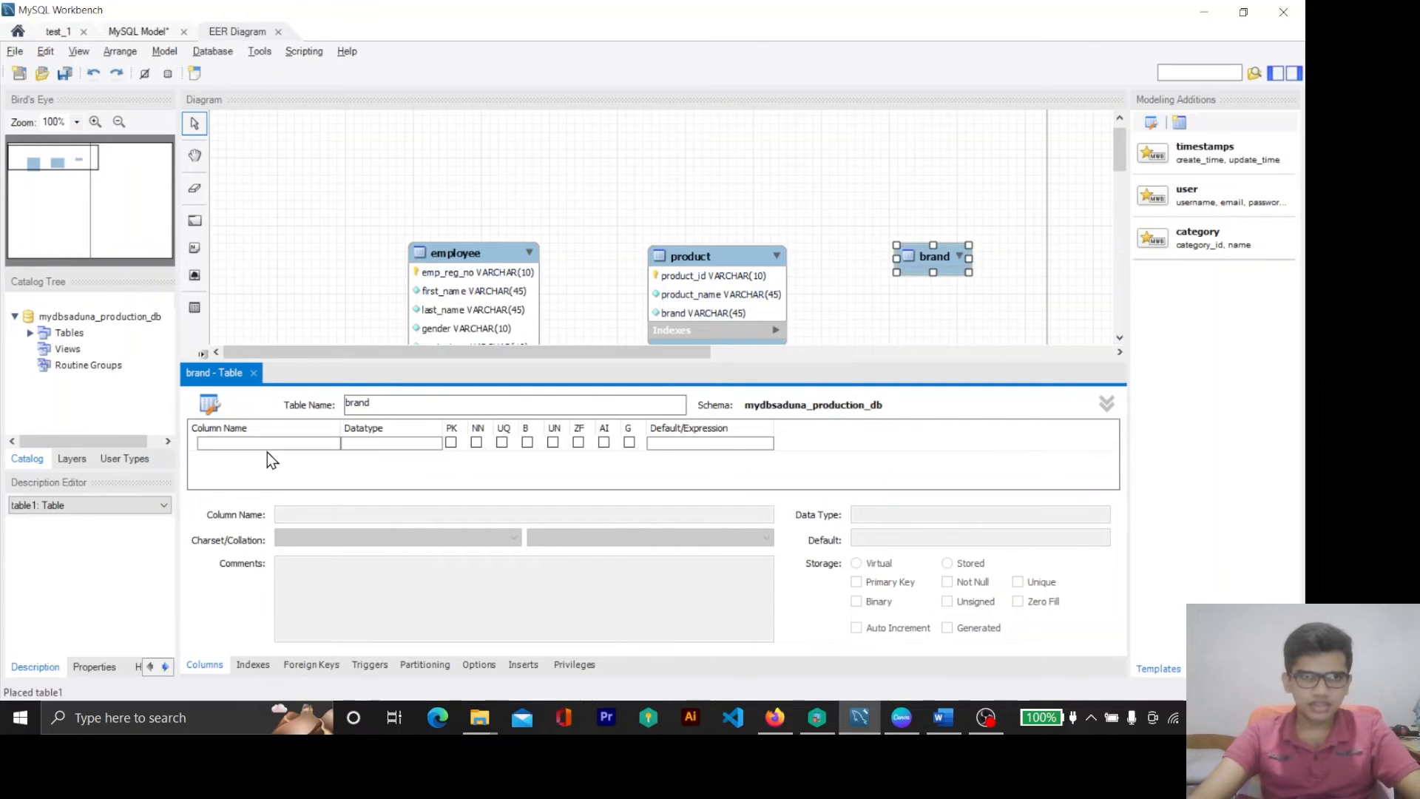
pyautogui.click(250, 443)
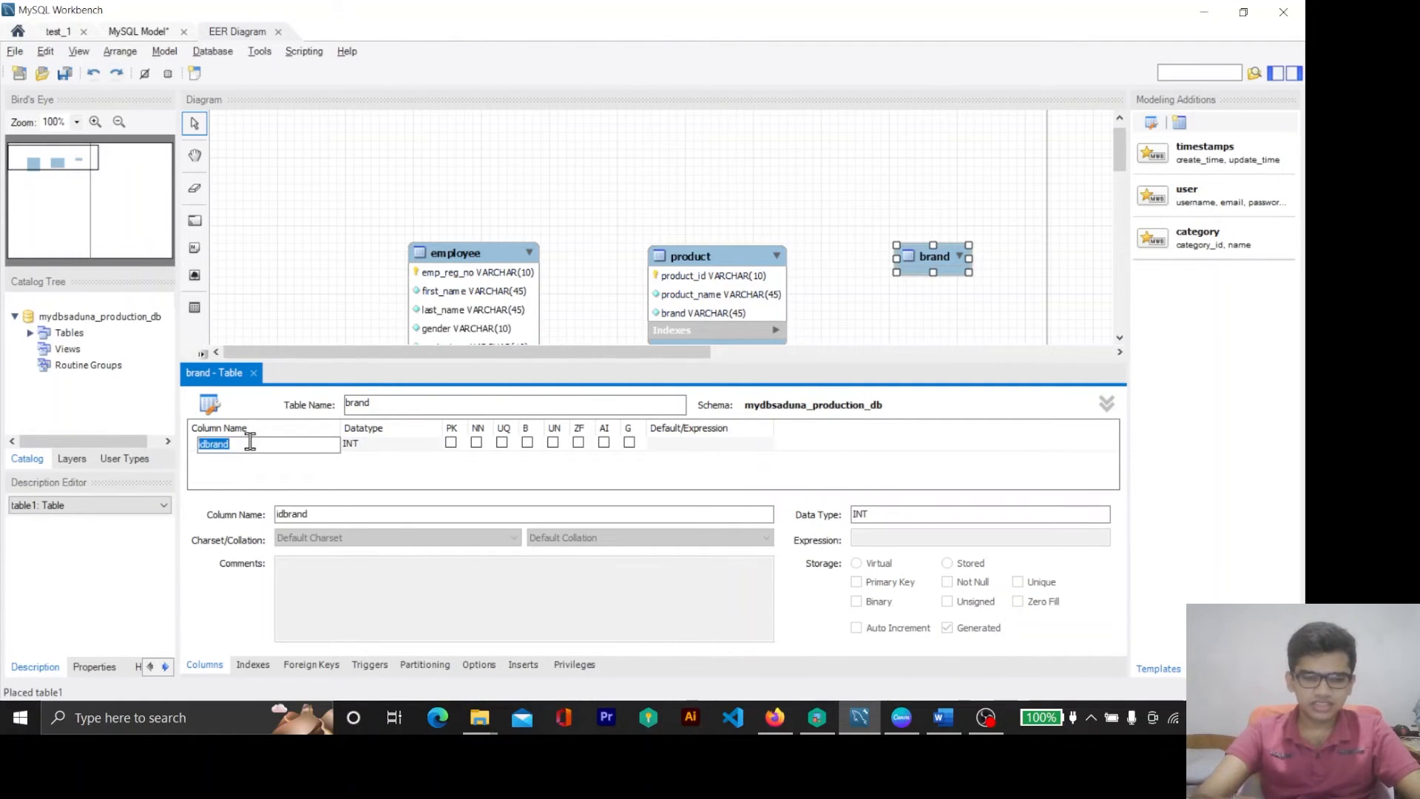
pyautogui.write('id')
pyautogui.click(301, 472)
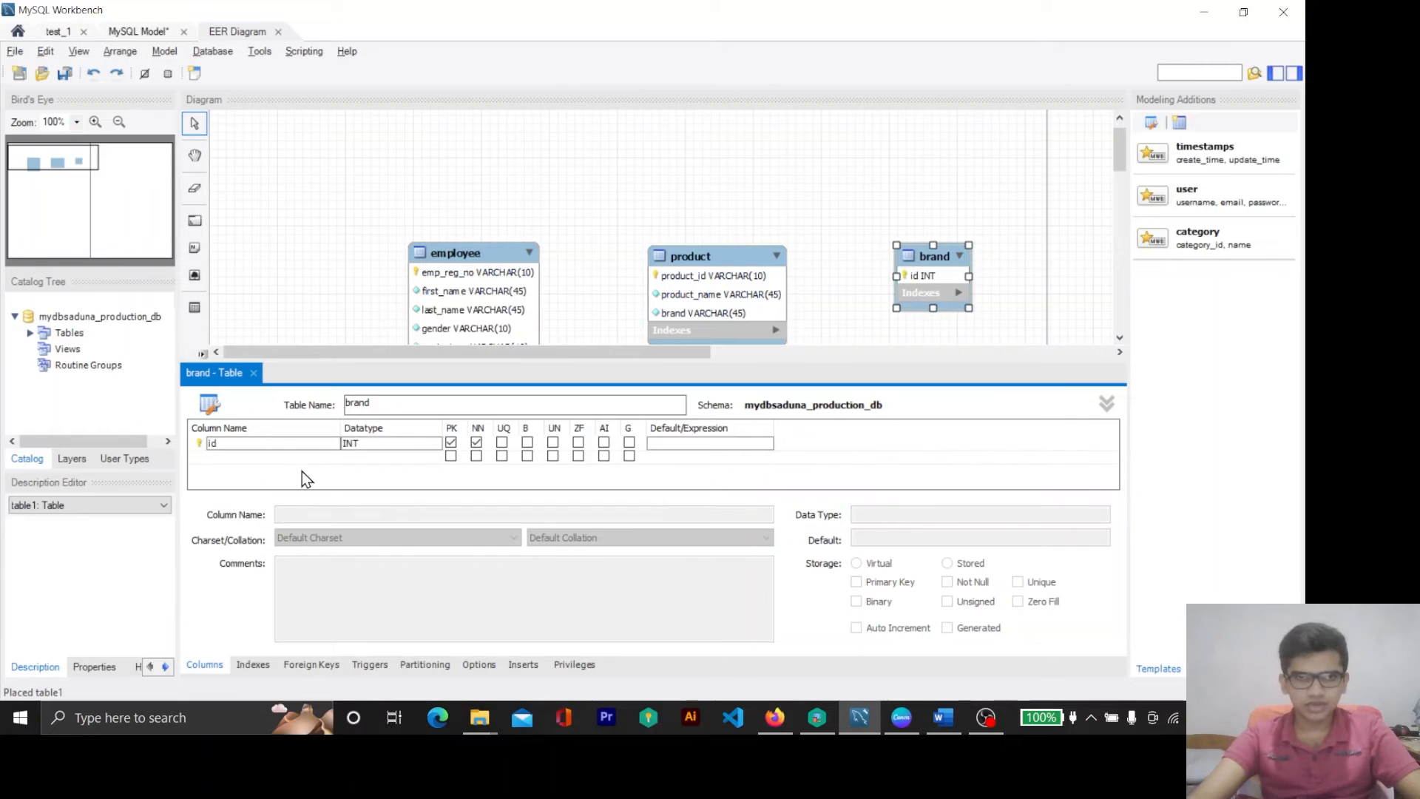
pyautogui.click(604, 442)
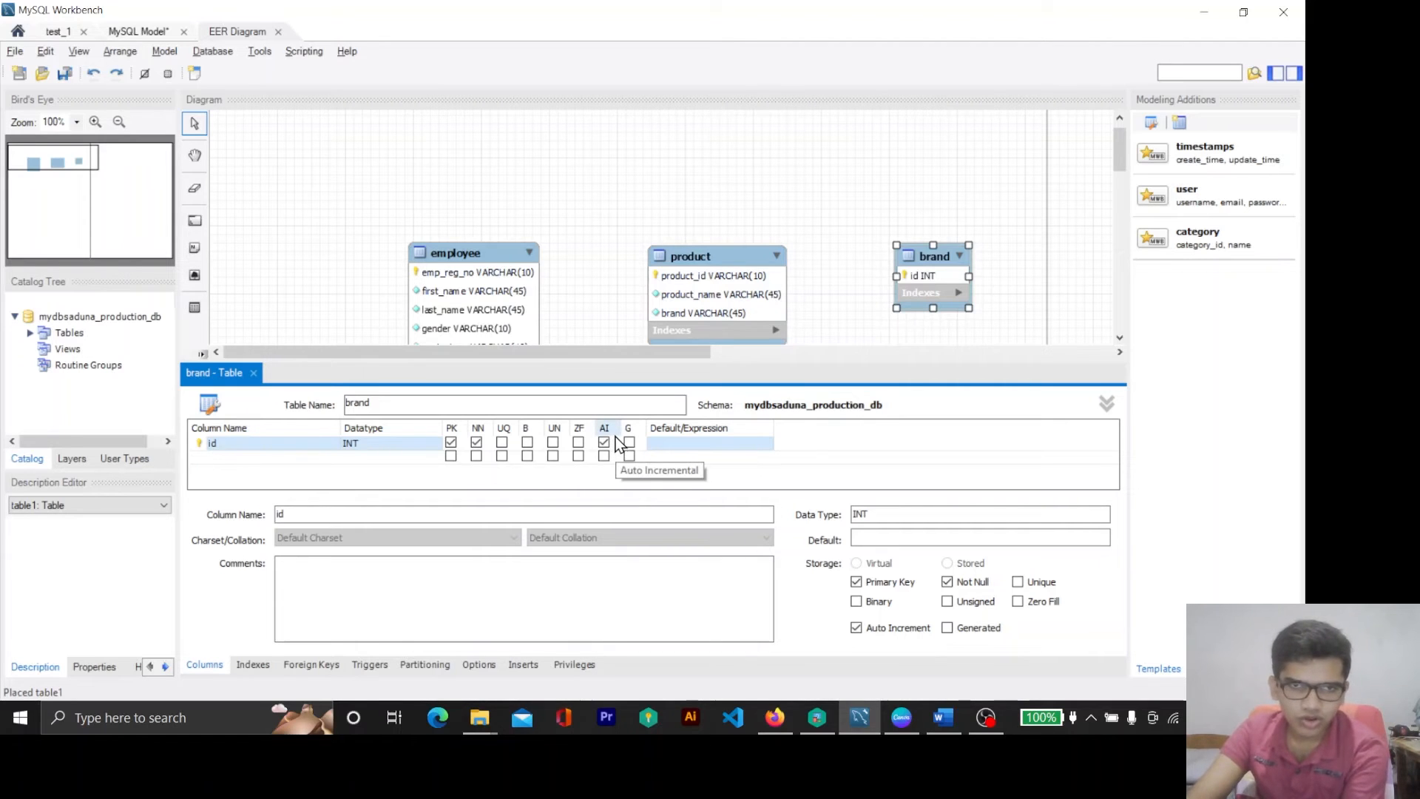
# Add a VARCHAR(45) column named brand to the brand table and mark it as Not Null.
pyautogui.scroll(-2, 748, 268)
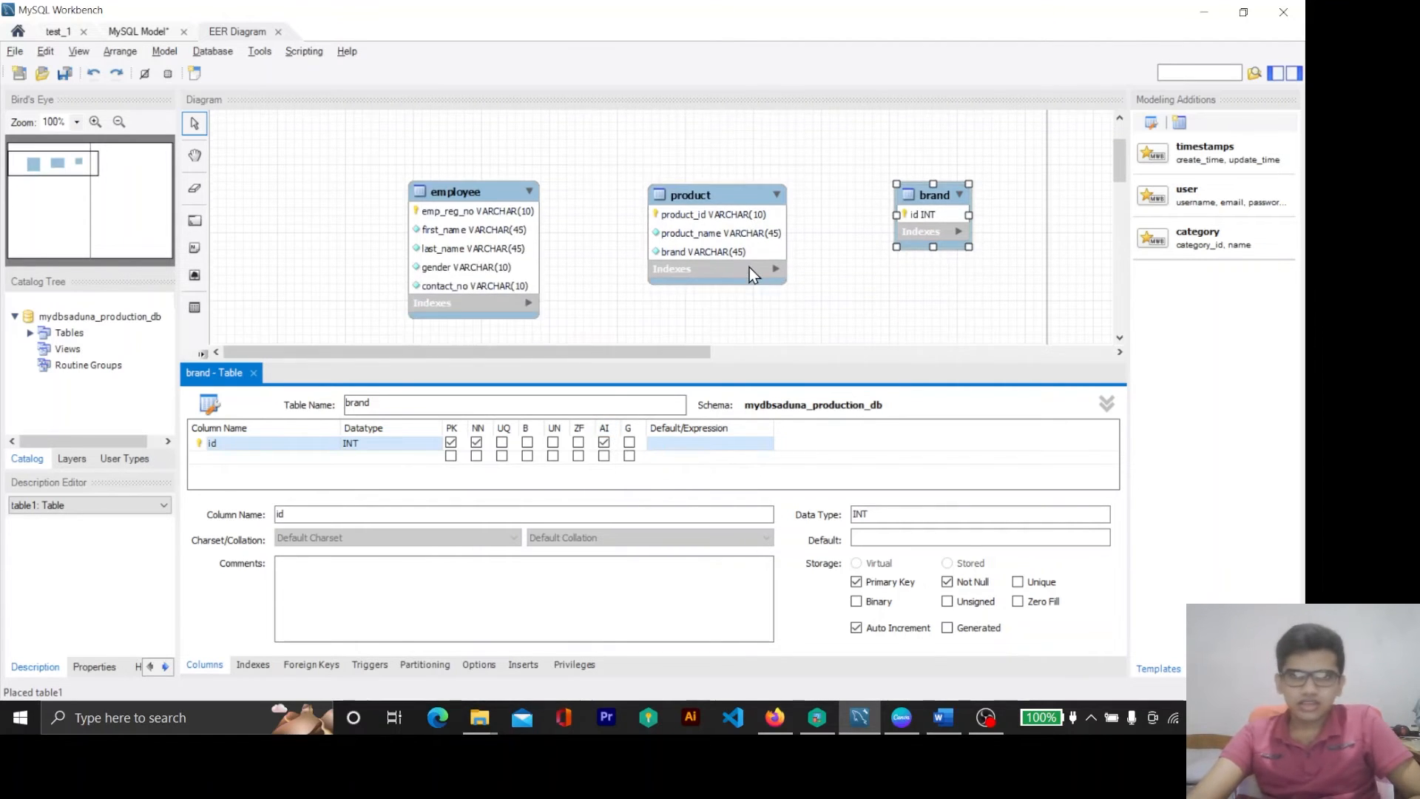
pyautogui.click(236, 457)
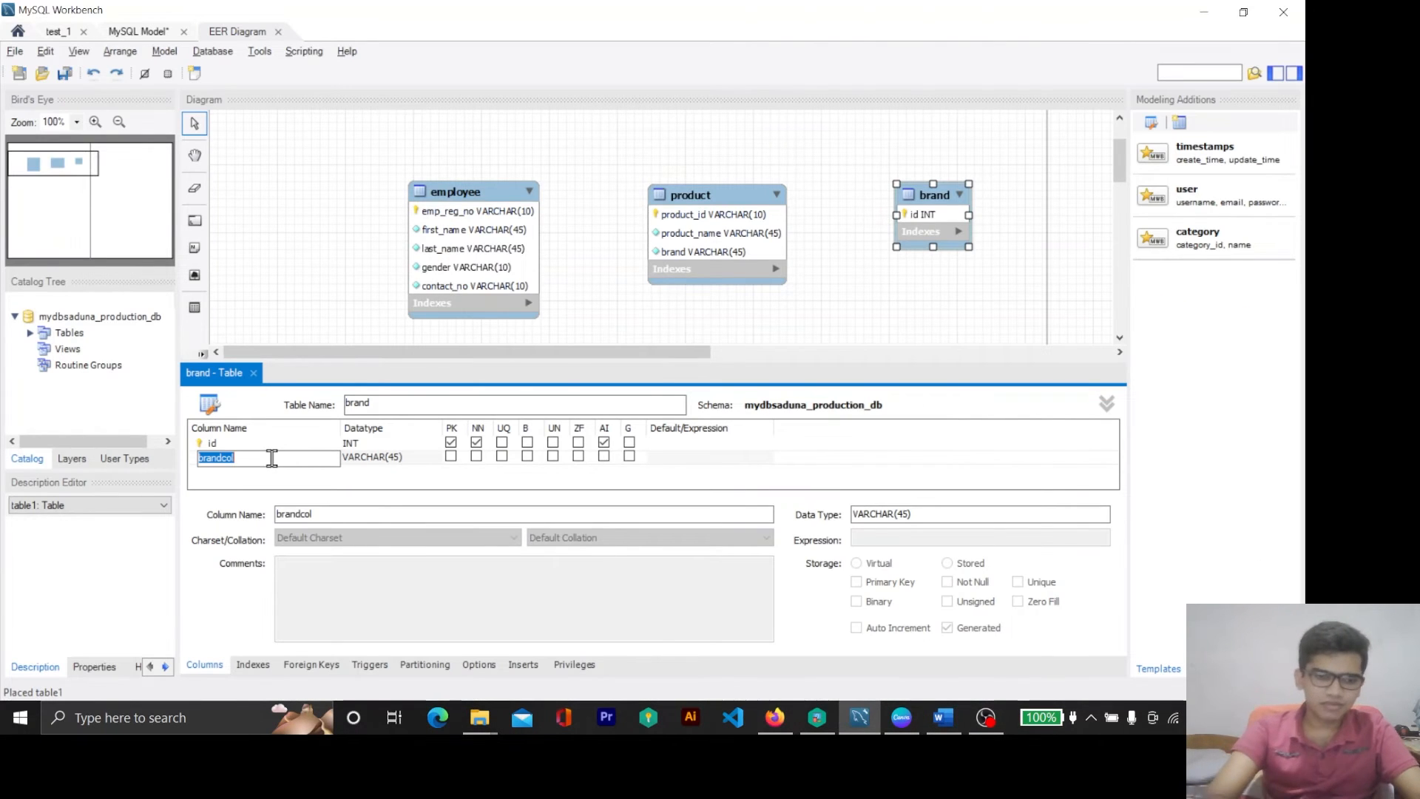
pyautogui.write('brand')
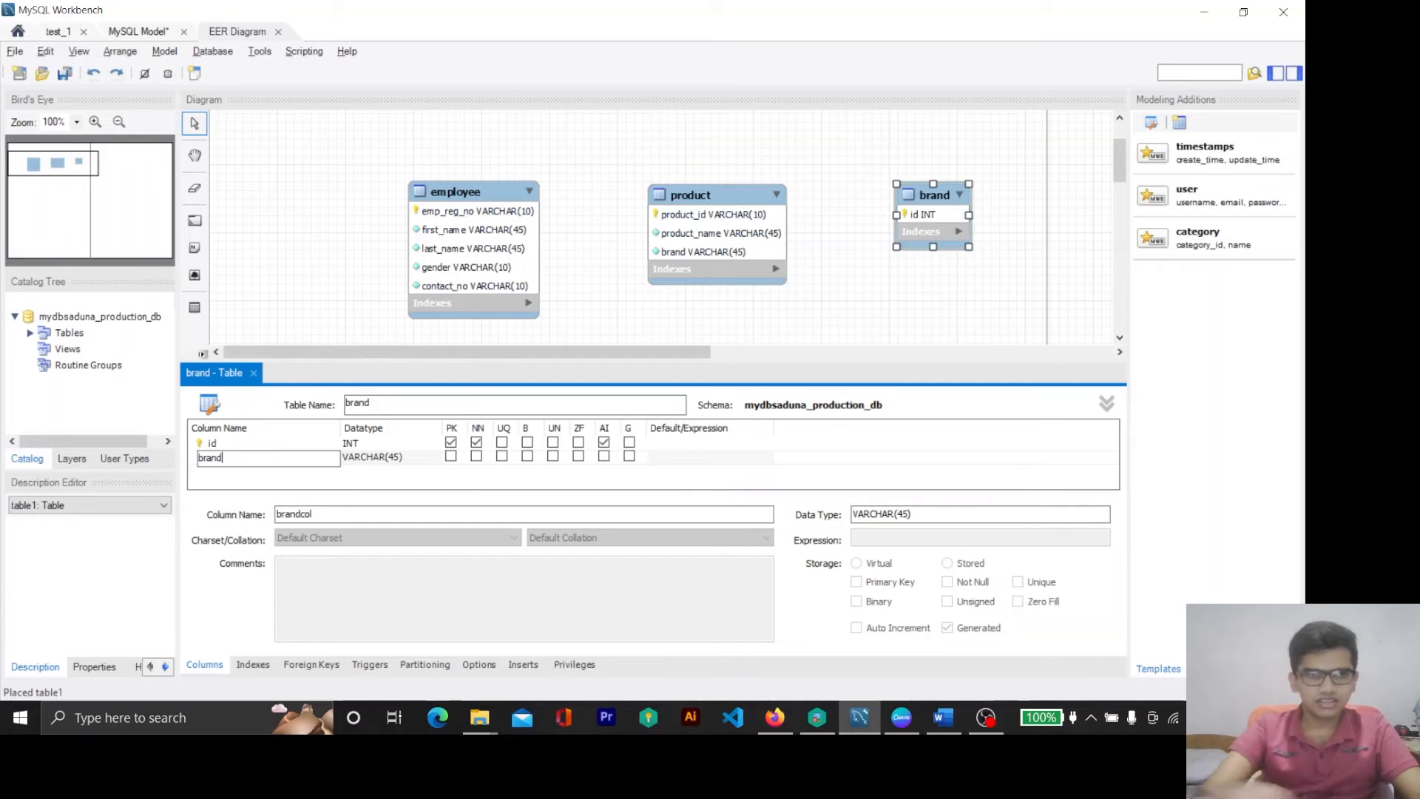
pyautogui.click(331, 482)
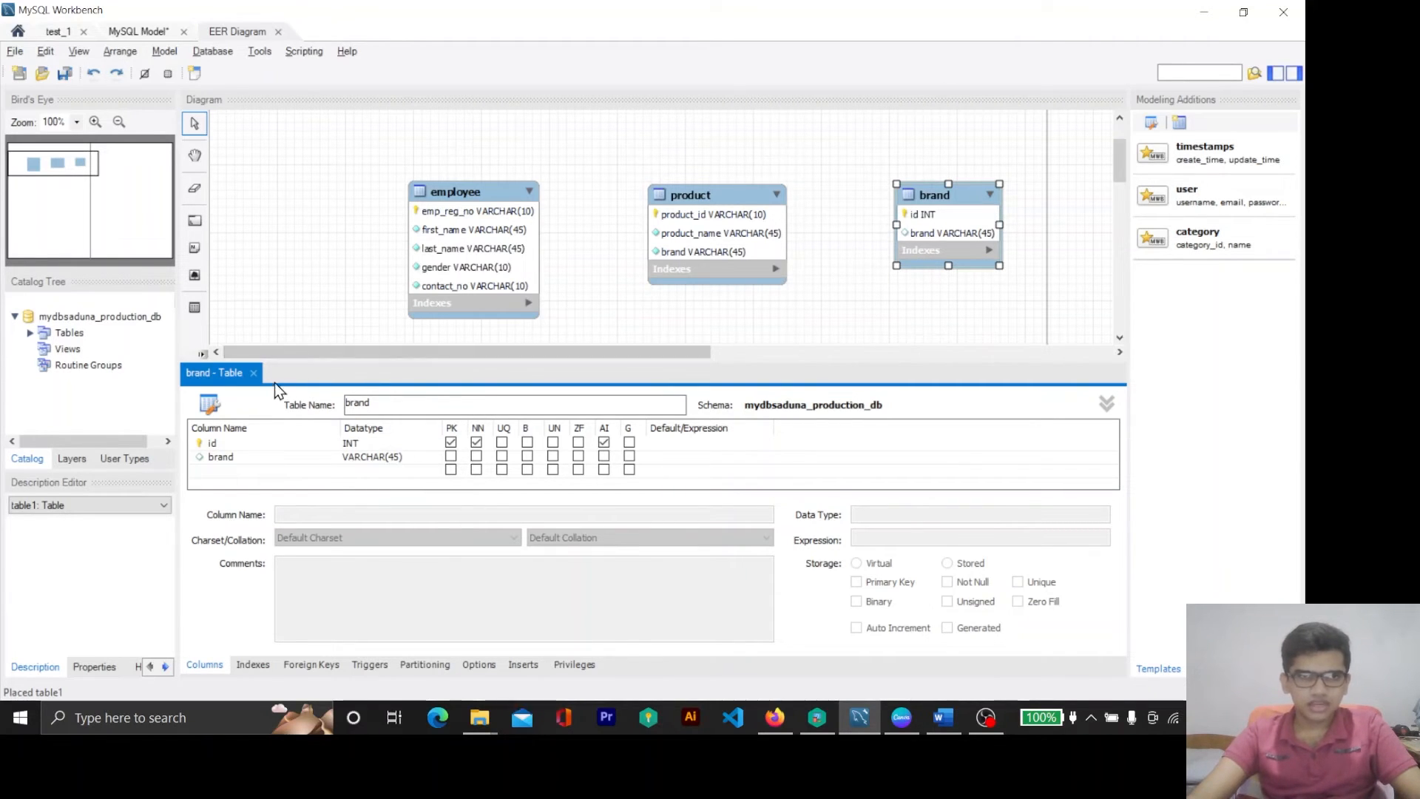
pyautogui.click(253, 373)
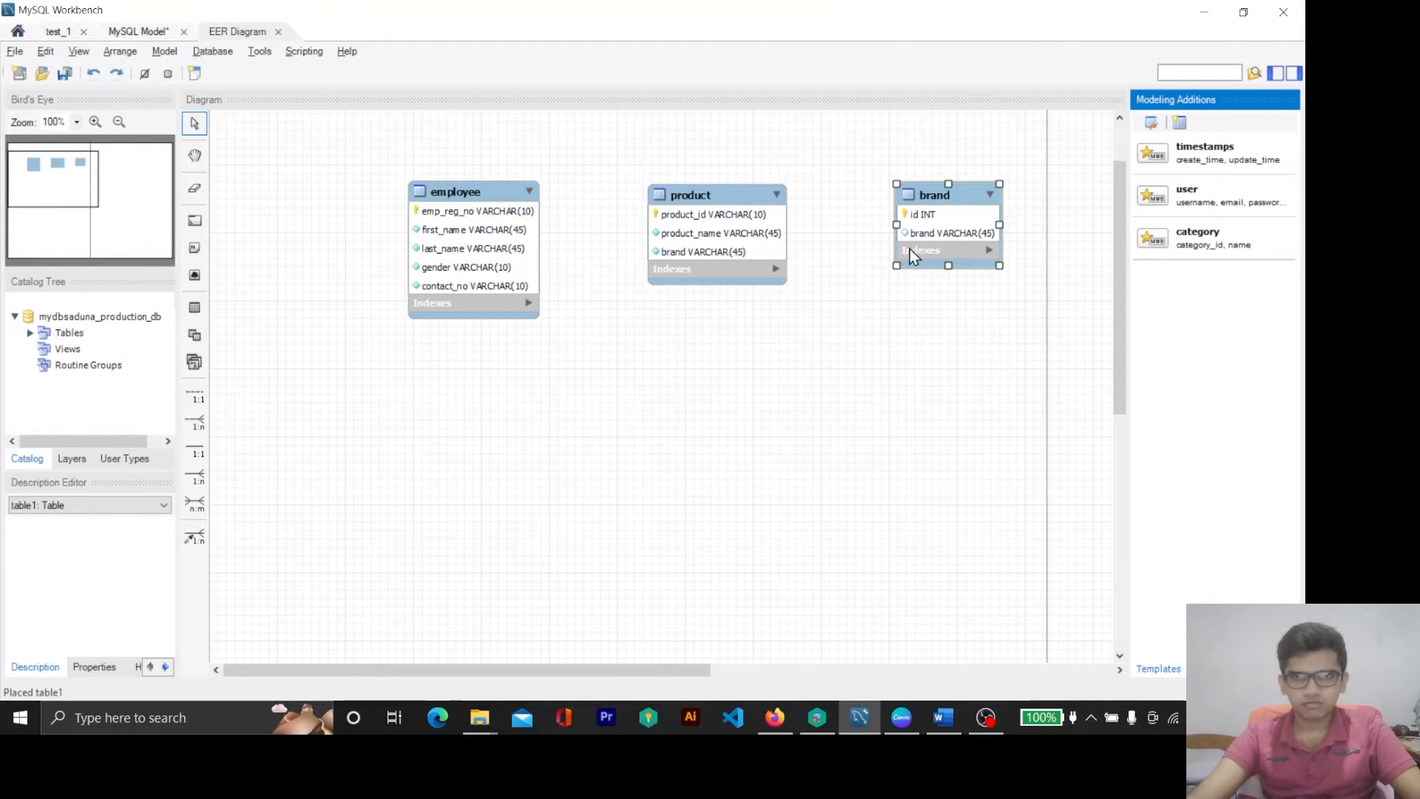
pyautogui.doubleClick(927, 237)
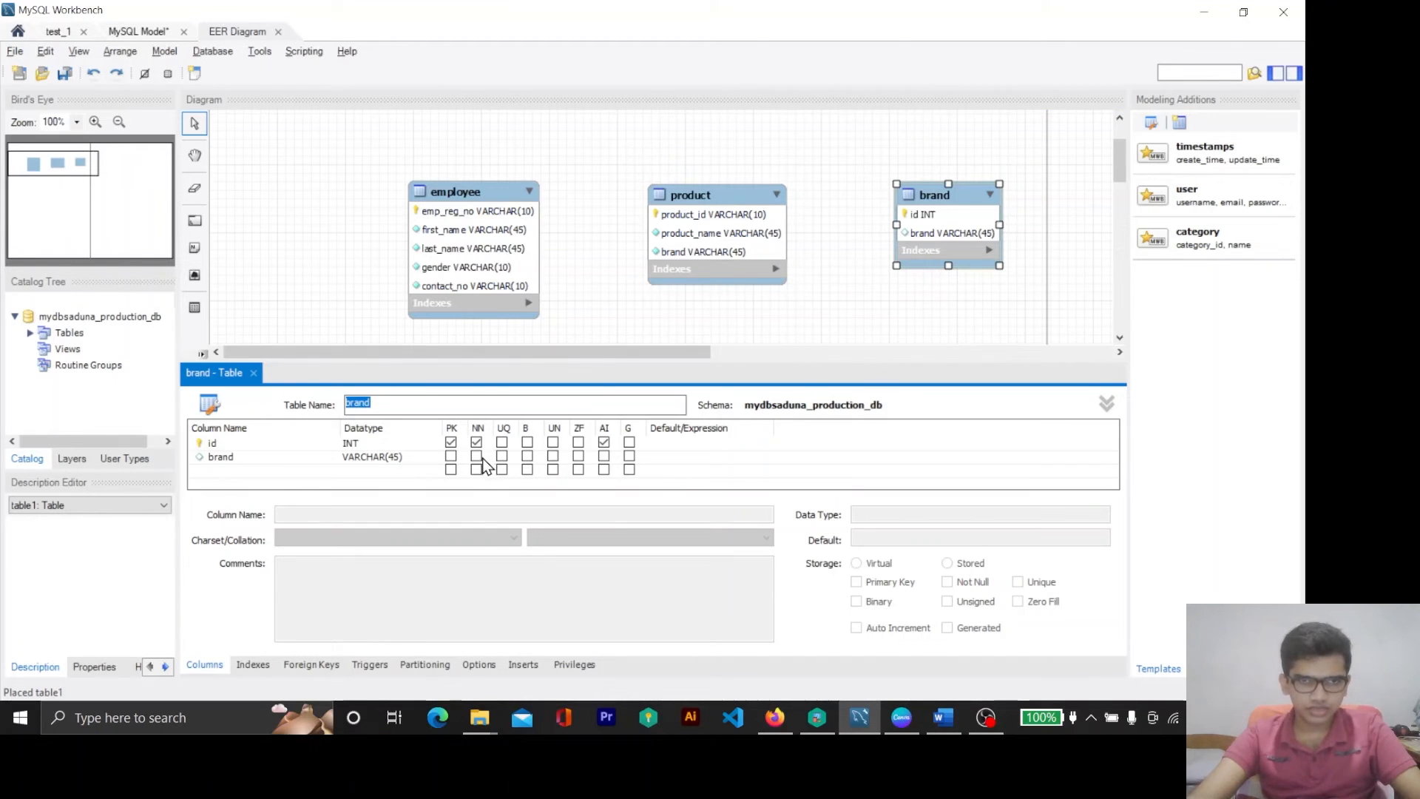
pyautogui.click(482, 458)
pyautogui.click(254, 373)
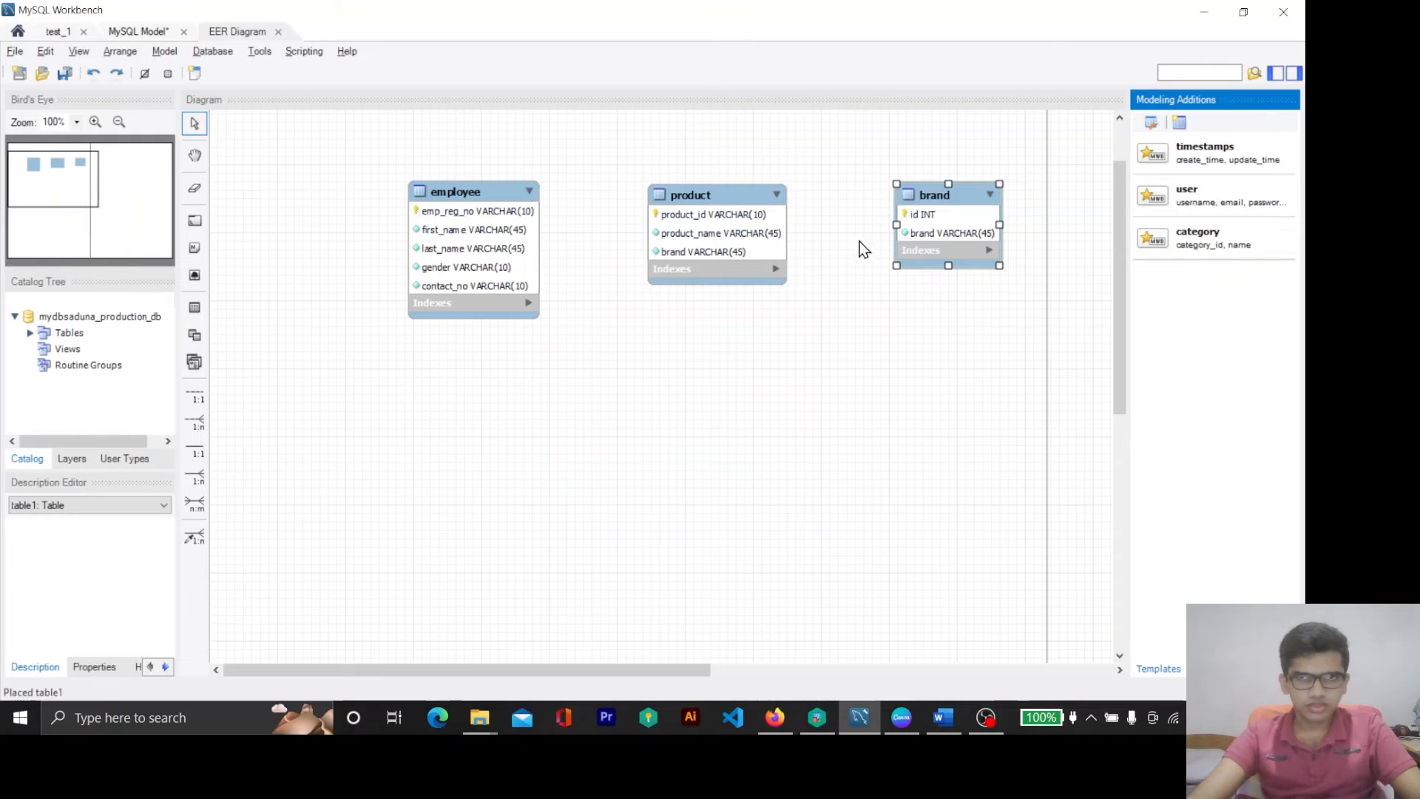
# Reposition the product and brand tables and link them with a many-to-many relationship, placing the joining table below them.
pyautogui.moveTo(740, 214); pyautogui.dragTo(680, 216)
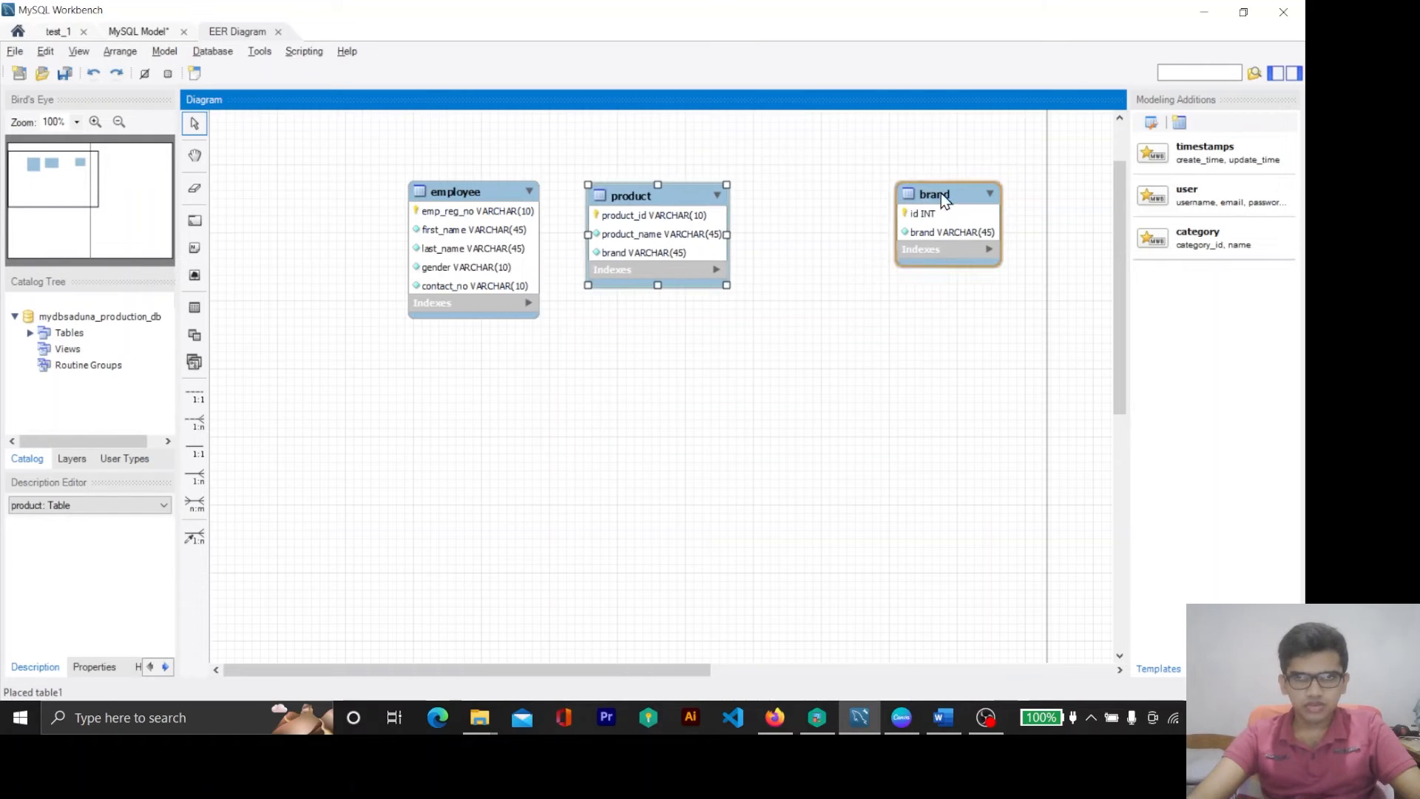
pyautogui.moveTo(941, 199); pyautogui.dragTo(906, 211)
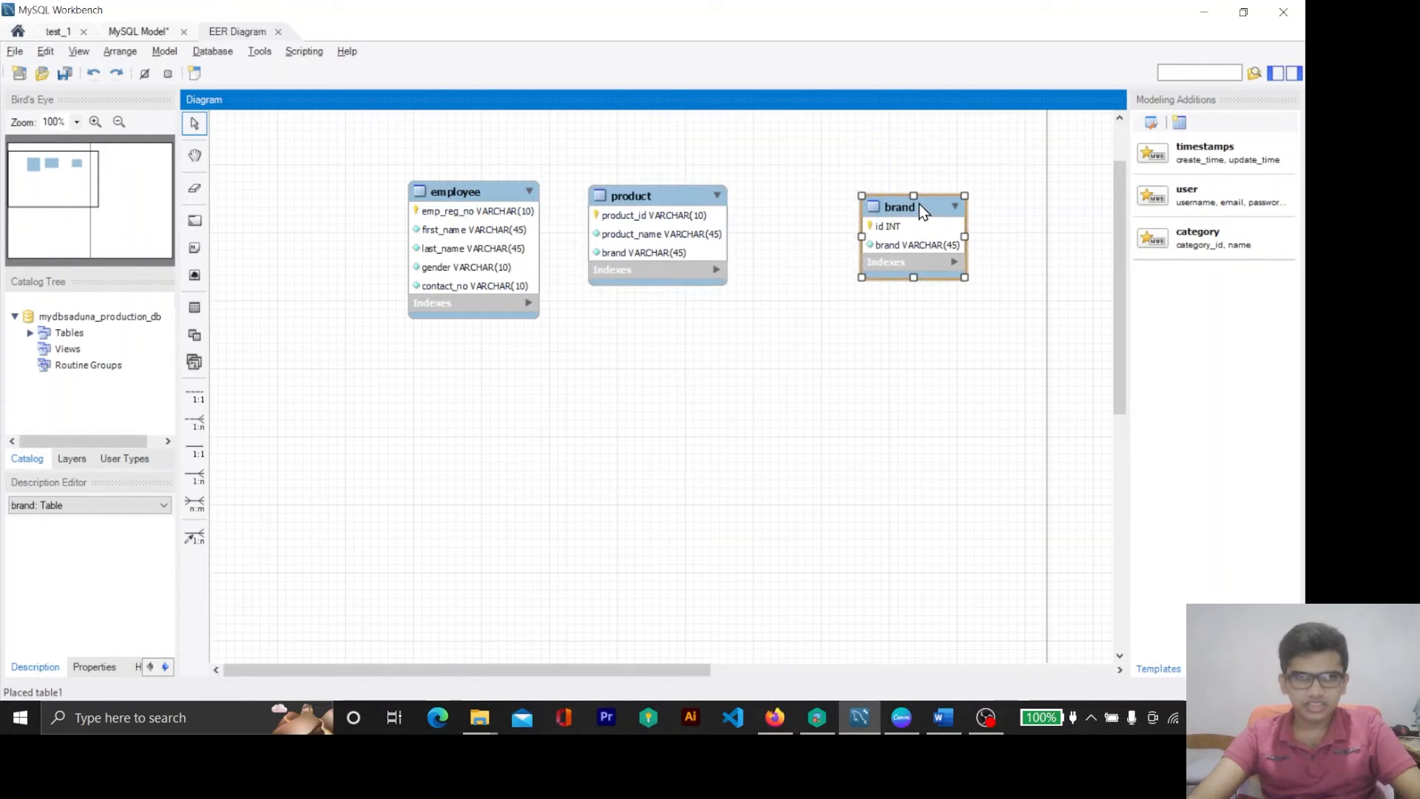
pyautogui.click(195, 506)
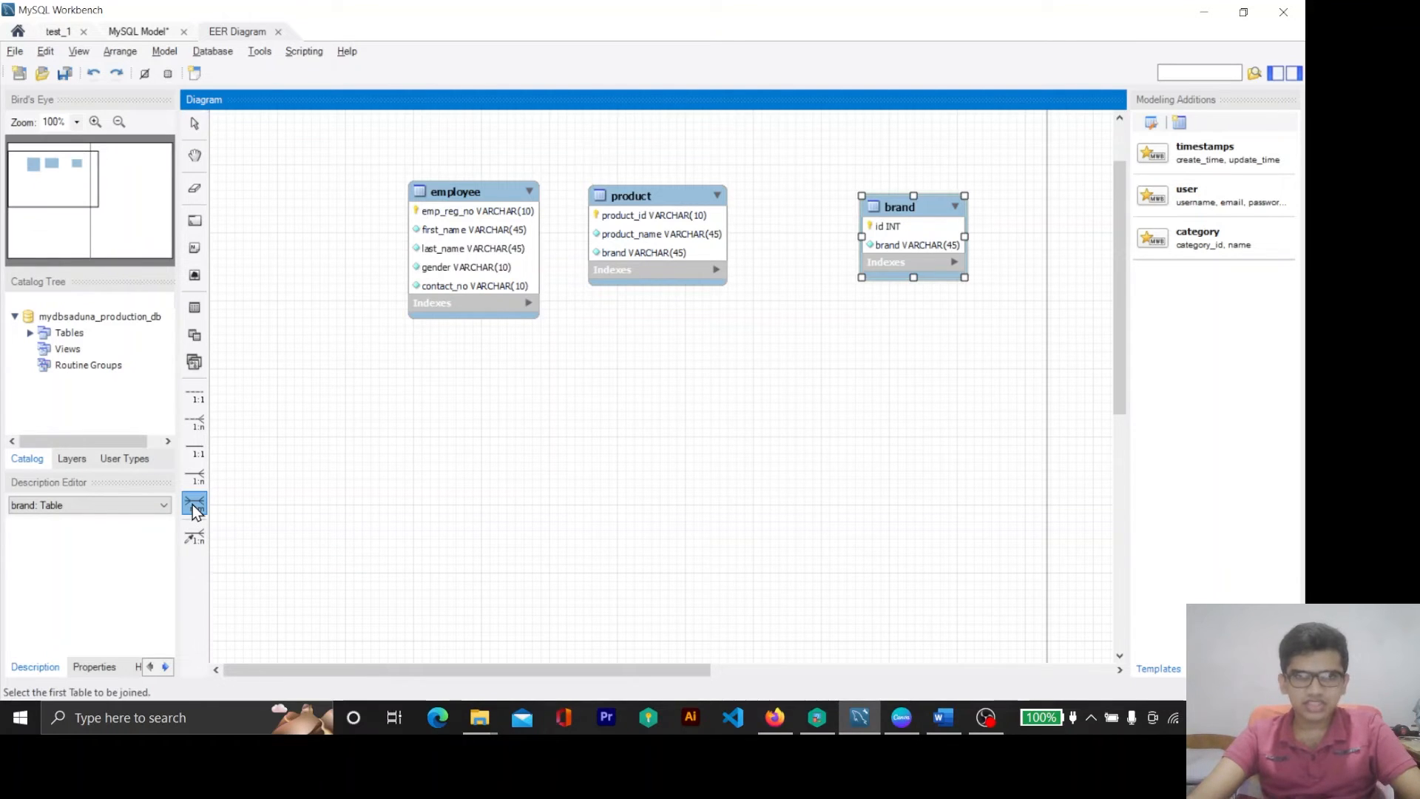
pyautogui.click(690, 243)
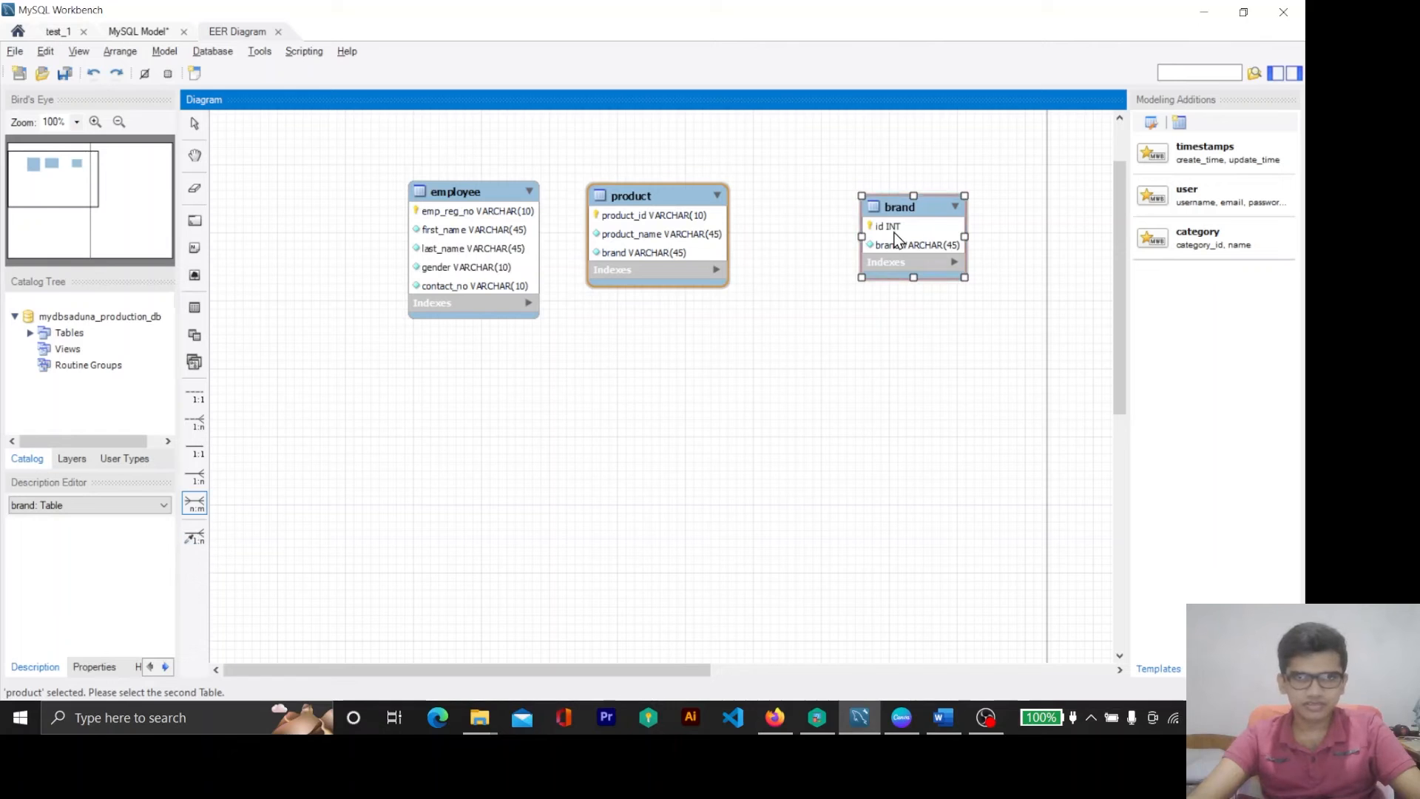
pyautogui.click(915, 231)
pyautogui.moveTo(797, 207); pyautogui.dragTo(783, 441)
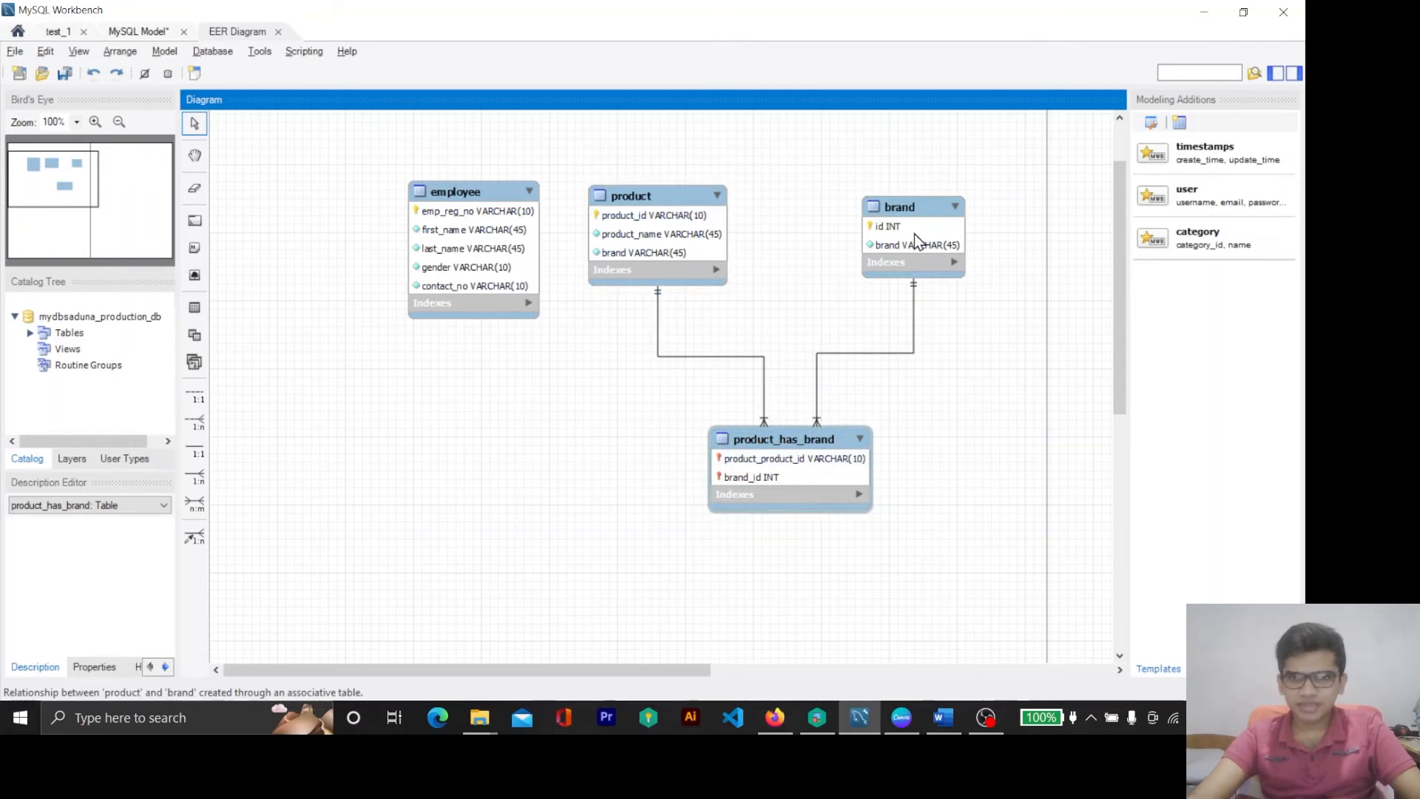
# Remove the primary key setting from the product_product_id and brand_id columns of the product_has_brand table.
pyautogui.click(778, 437)
pyautogui.doubleClick(778, 437)
pyautogui.scroll(-5, 836, 261)
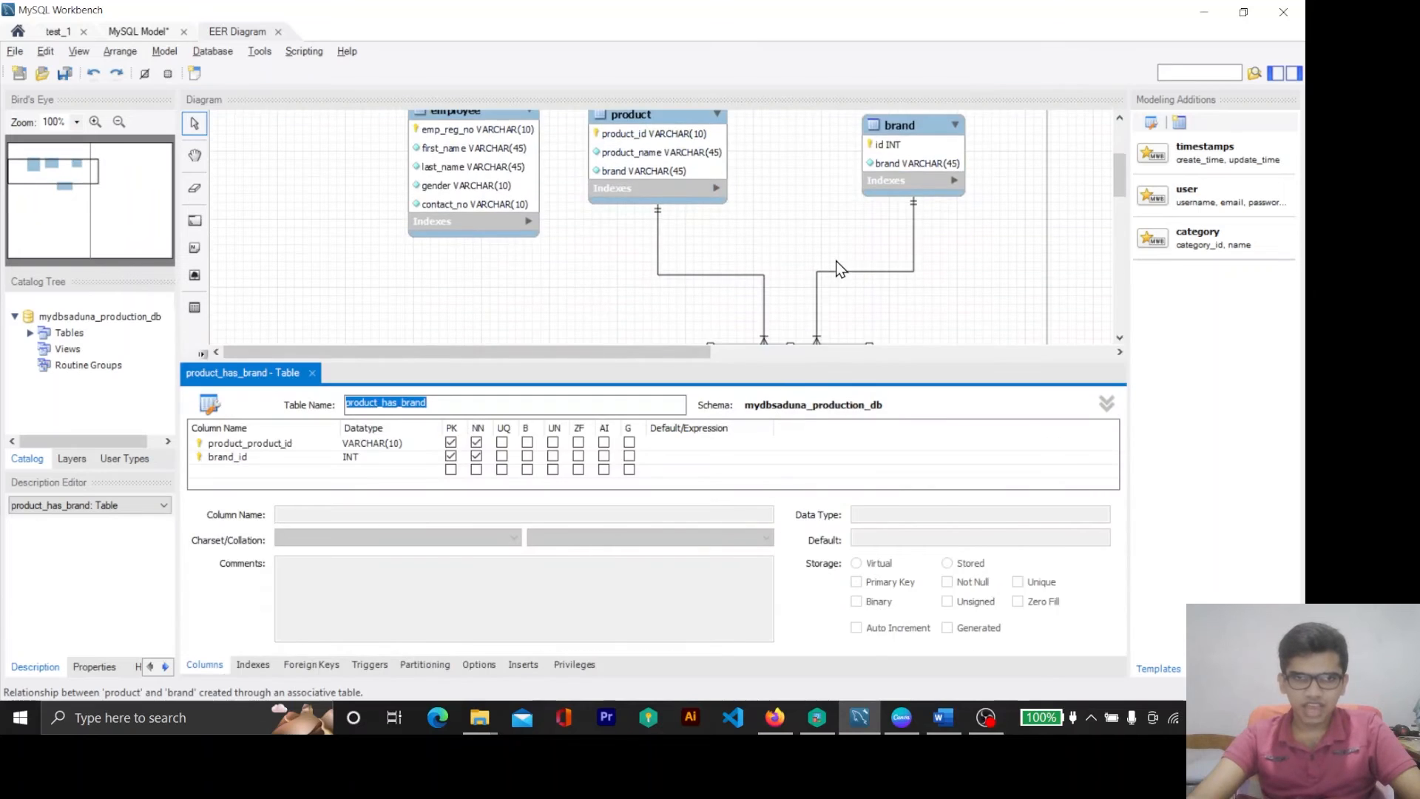
pyautogui.click(451, 443)
pyautogui.click(451, 456)
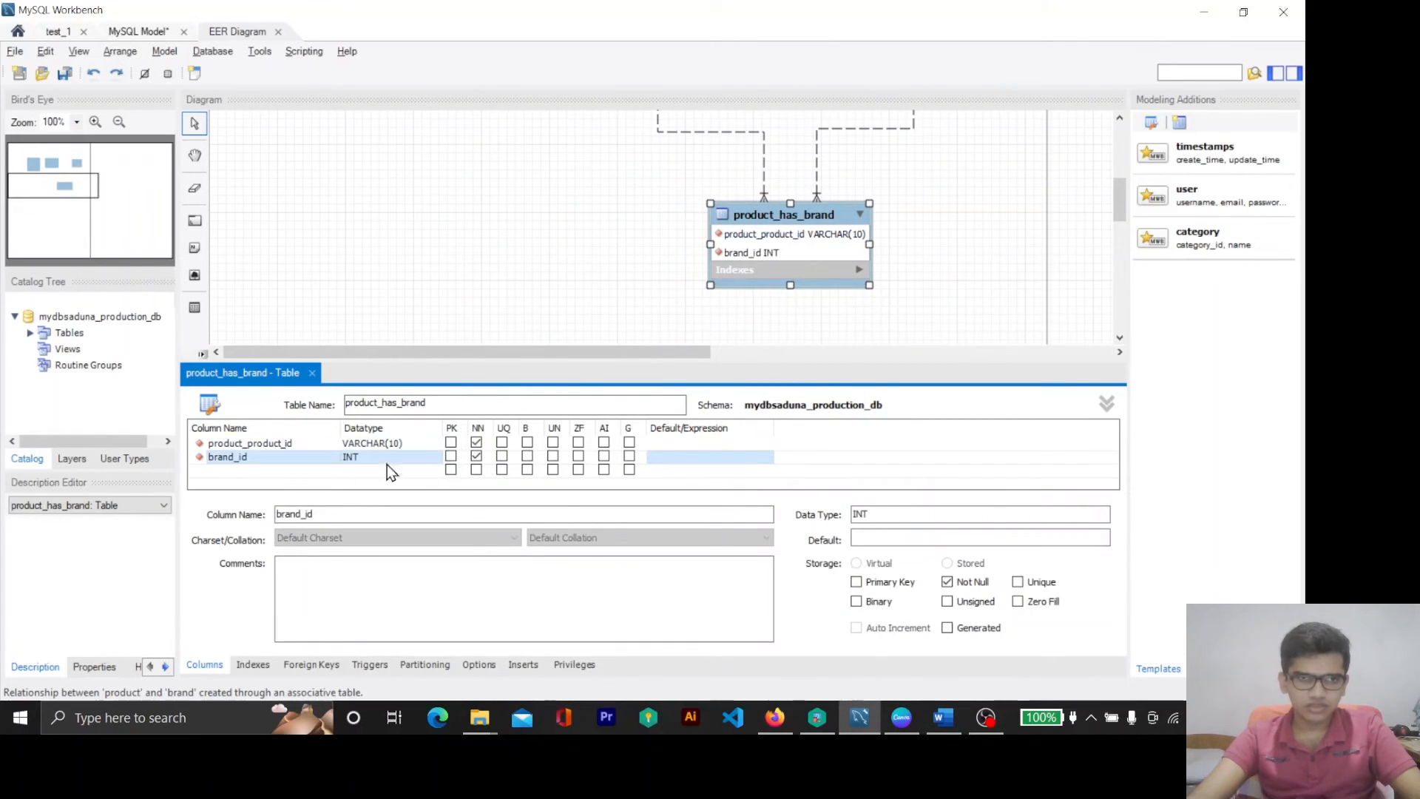
pyautogui.scroll(1, 715, 282)
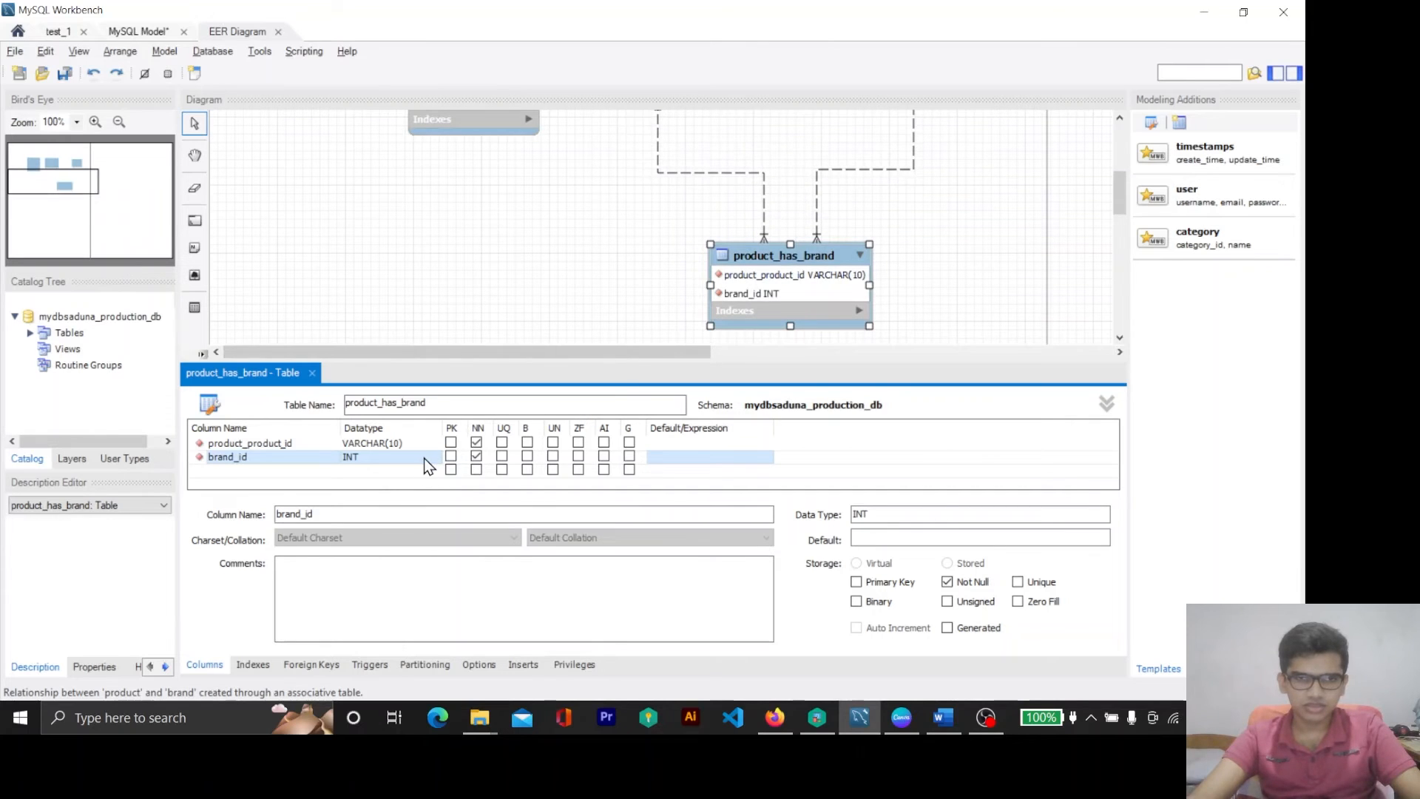
# Add a column named id to the product_has_brand table and make it the primary key.
pyautogui.click(273, 472)
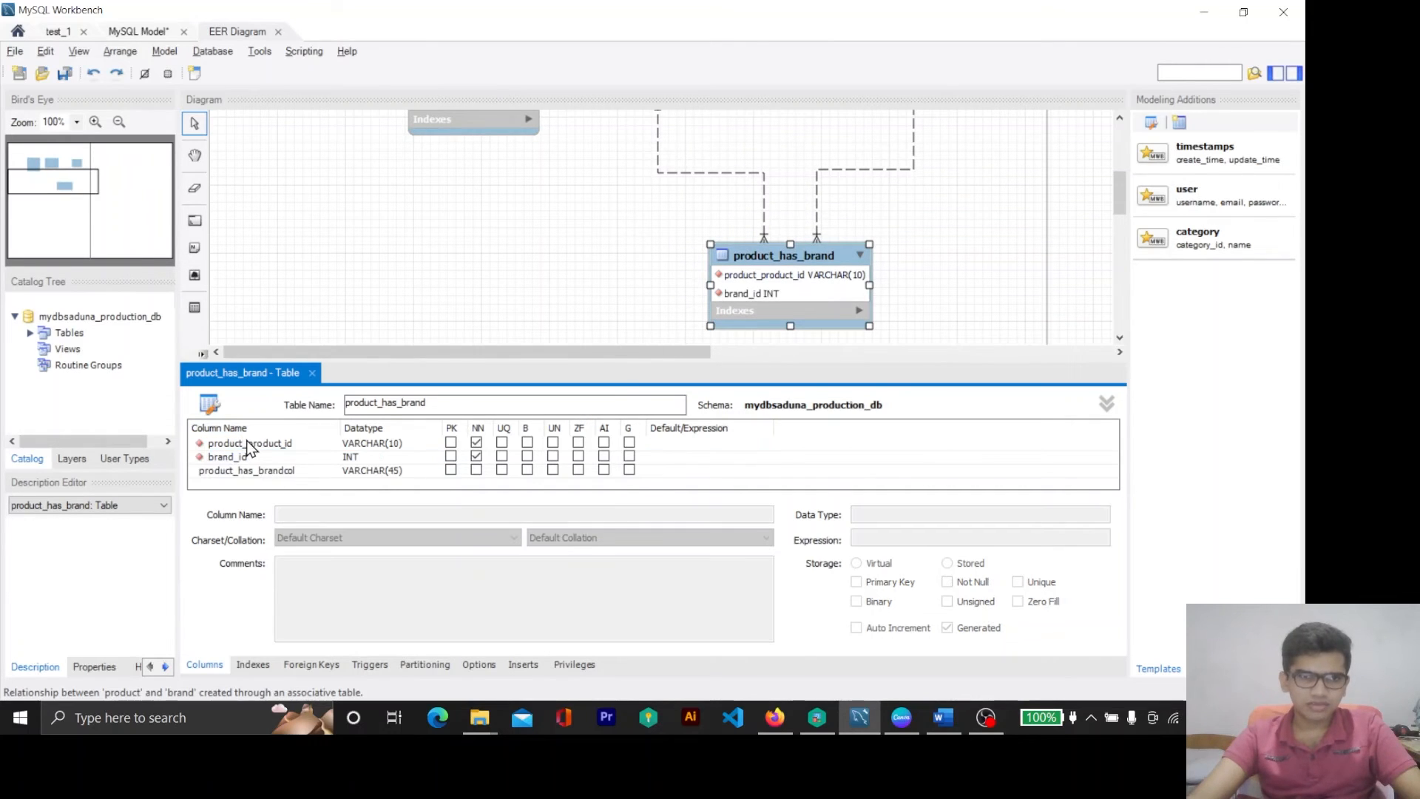
pyautogui.scroll(2, 764, 246)
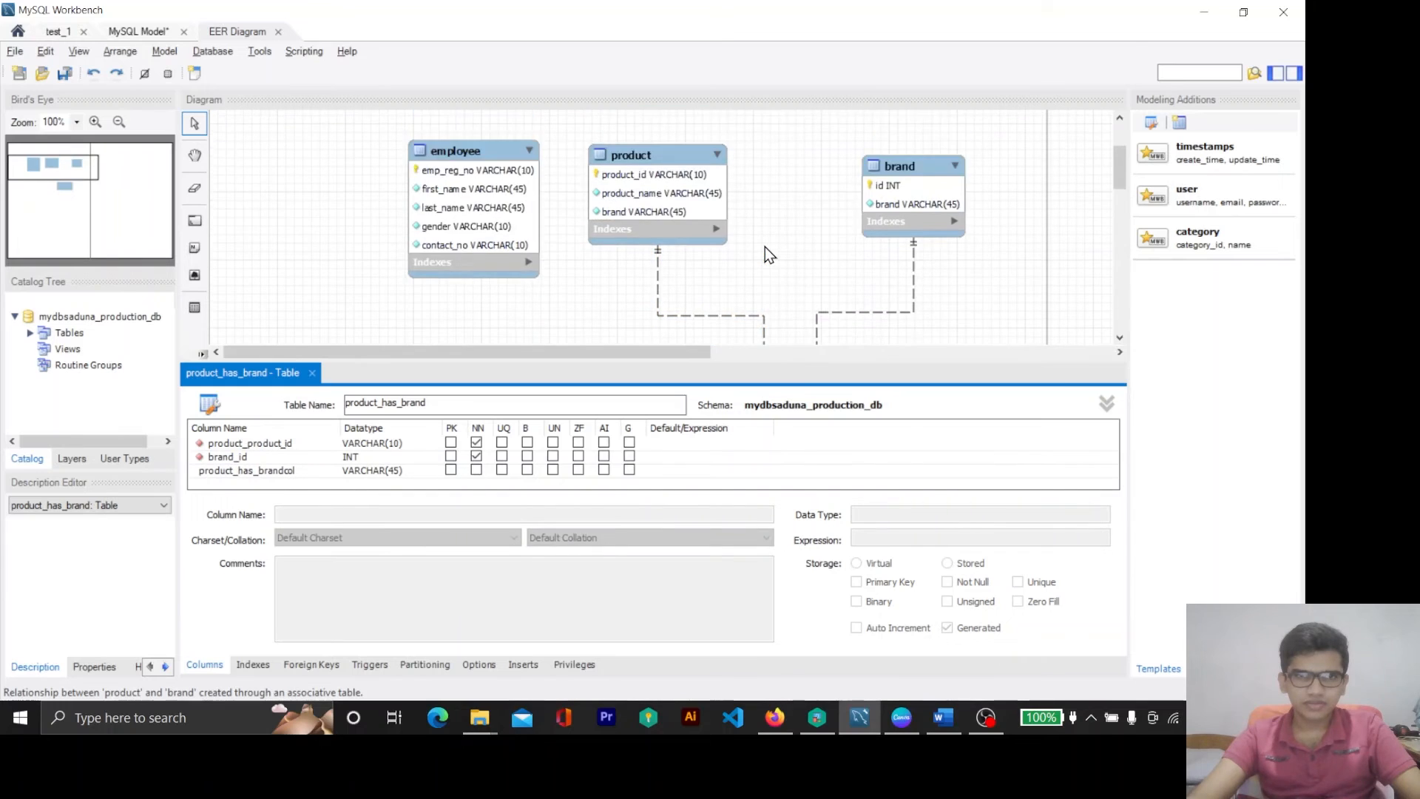
pyautogui.scroll(-2, 765, 246)
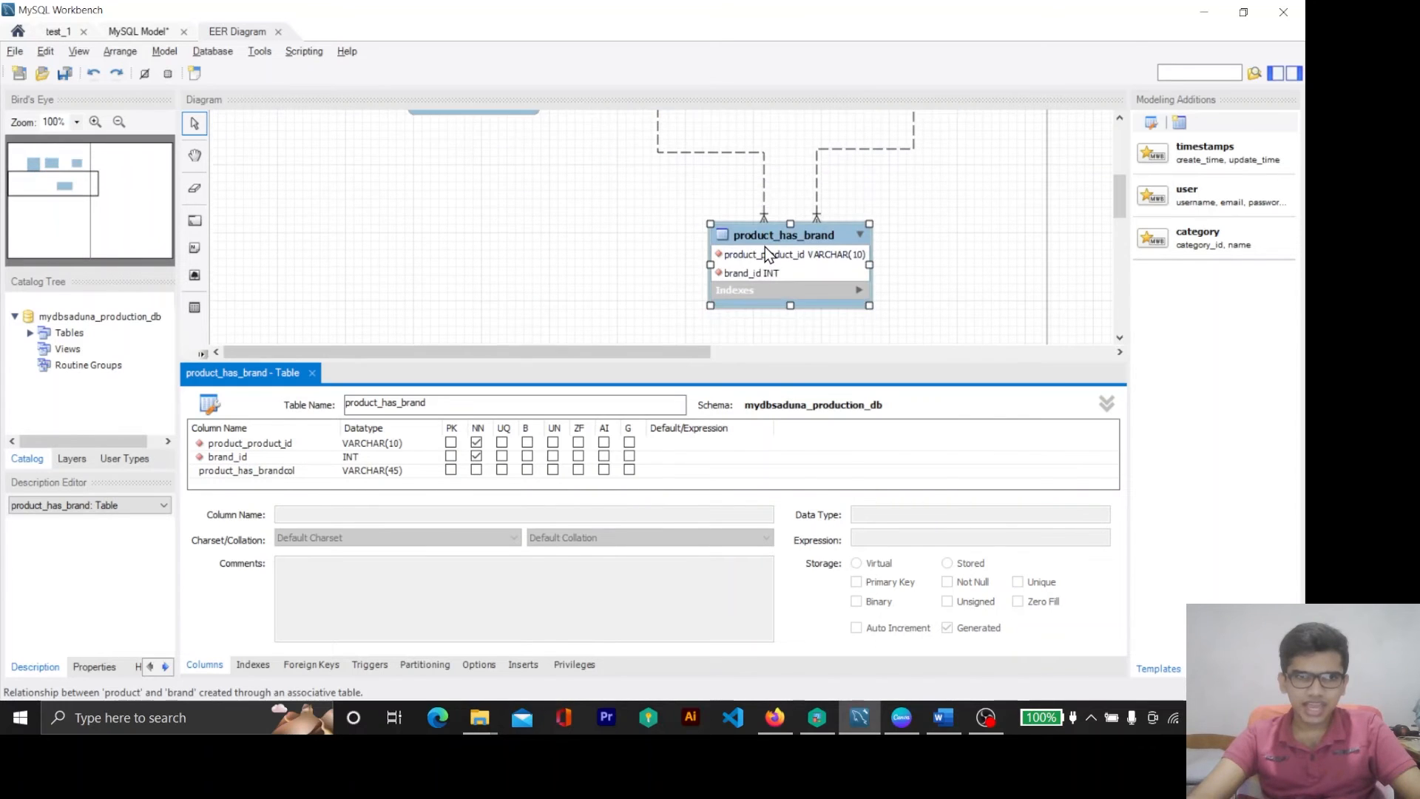
pyautogui.click(256, 472)
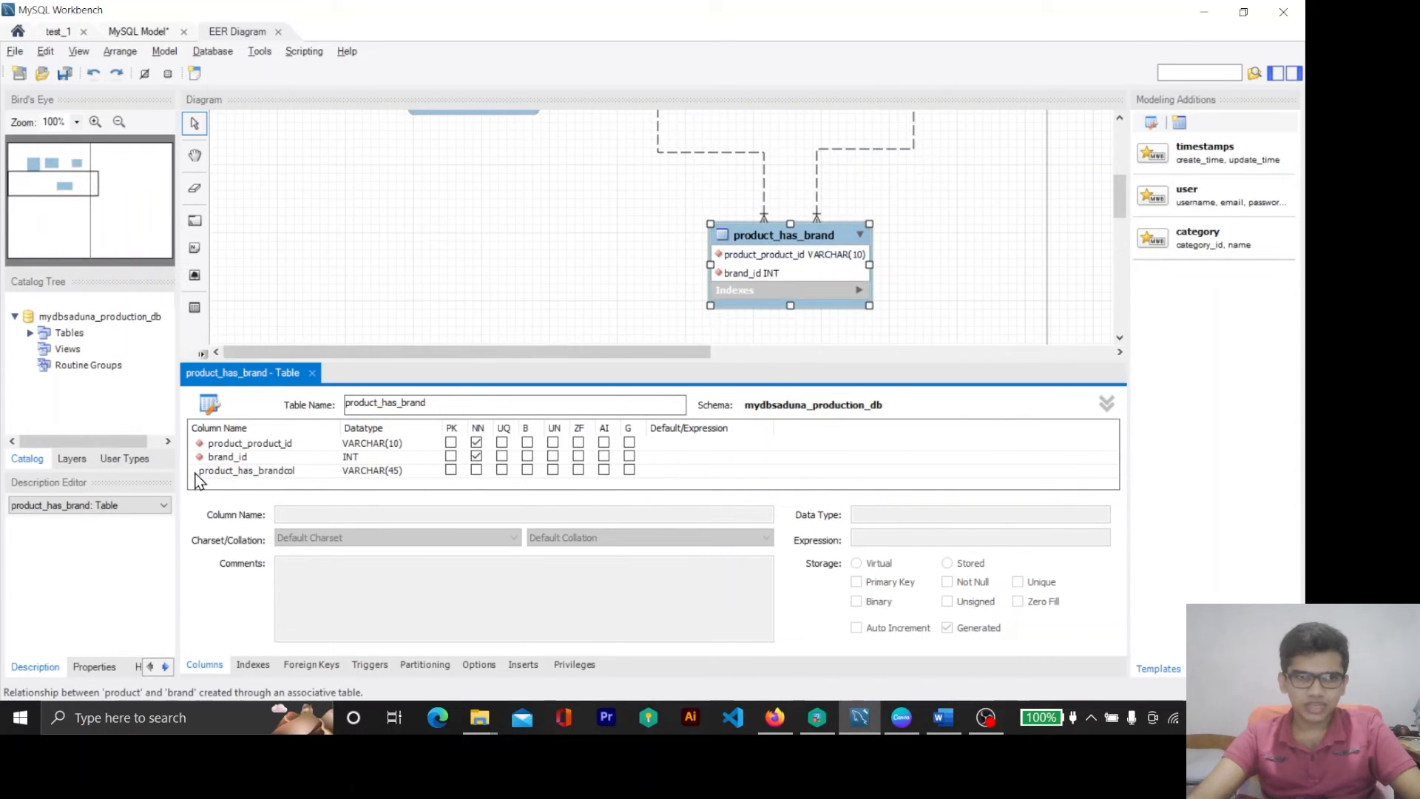
pyautogui.click(255, 472)
pyautogui.write('id')
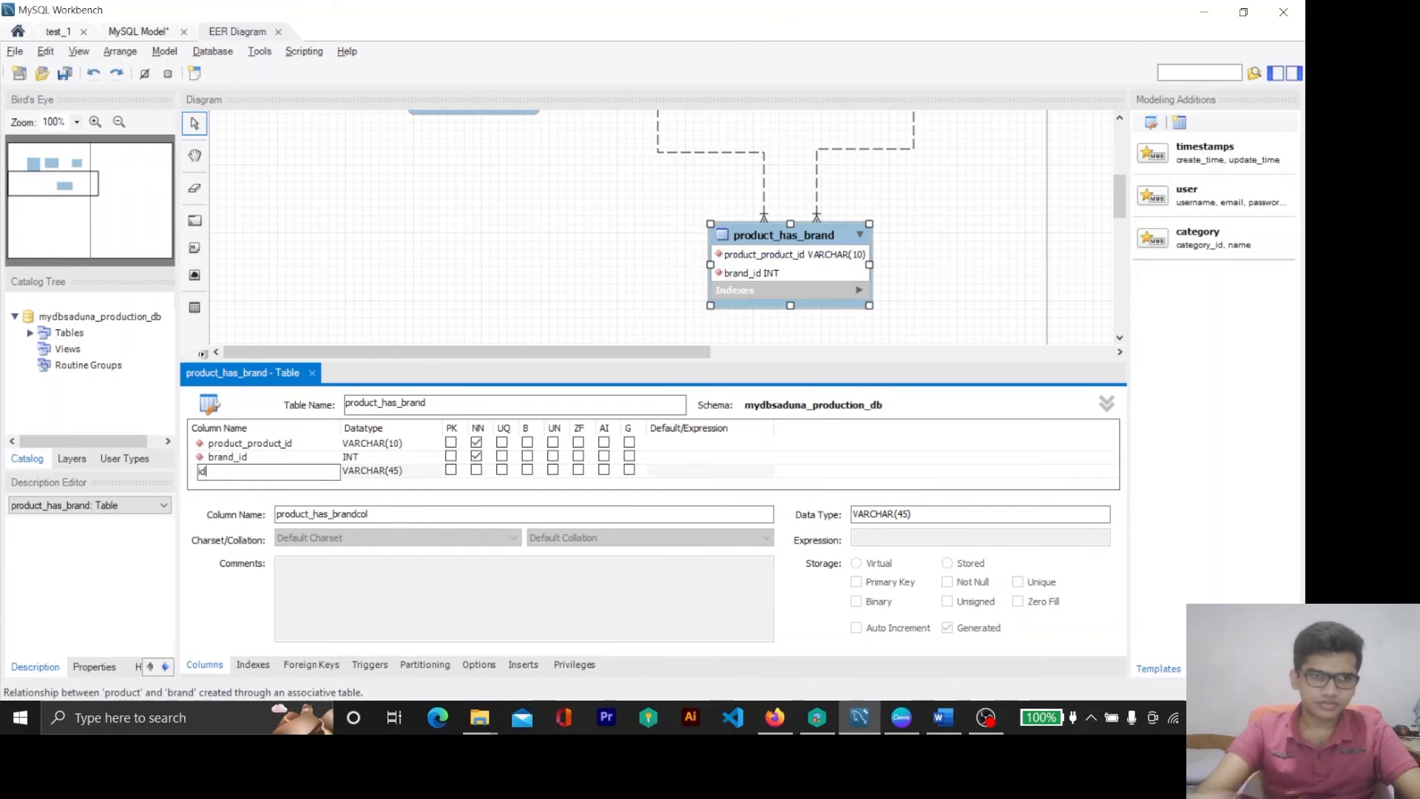
pyautogui.scroll(4, 713, 170)
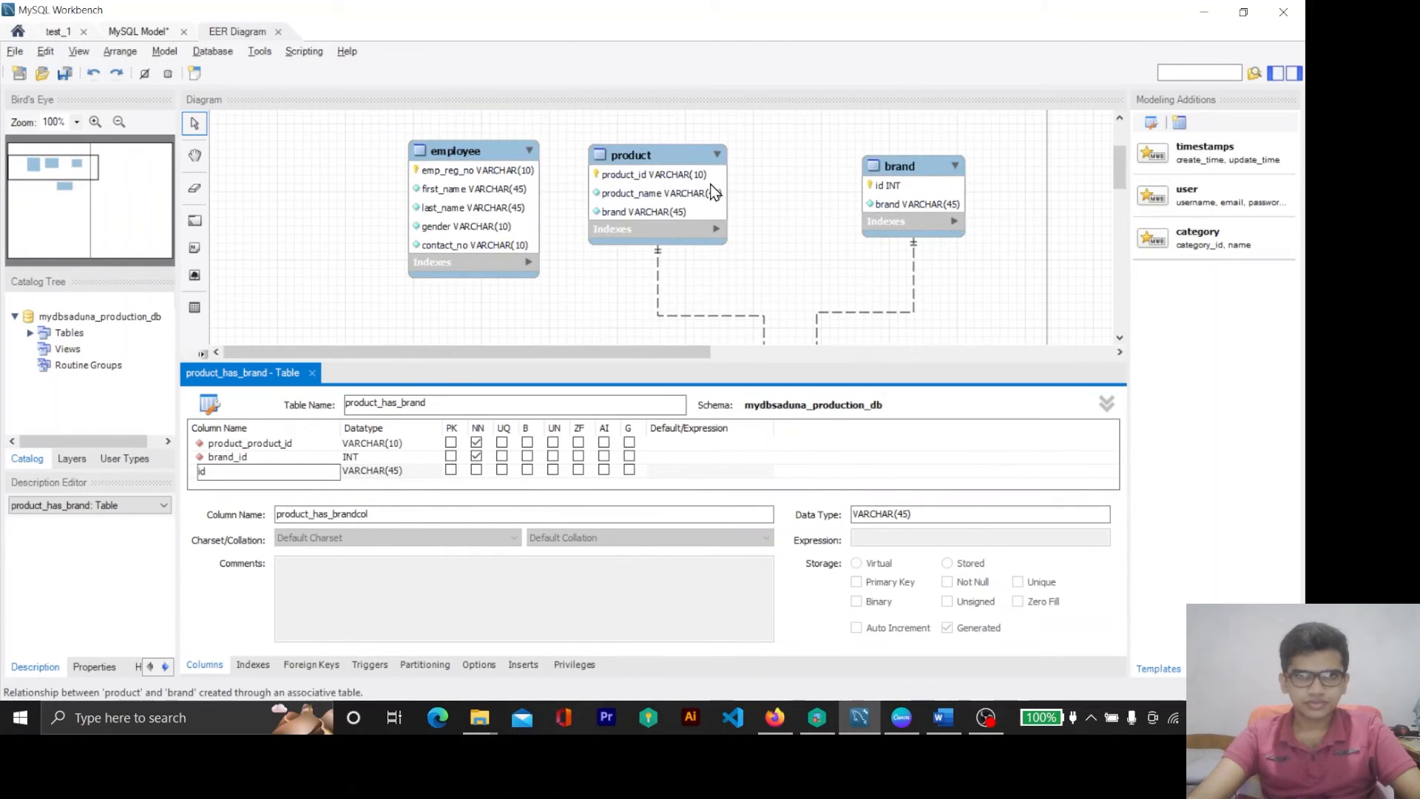
pyautogui.click(777, 716)
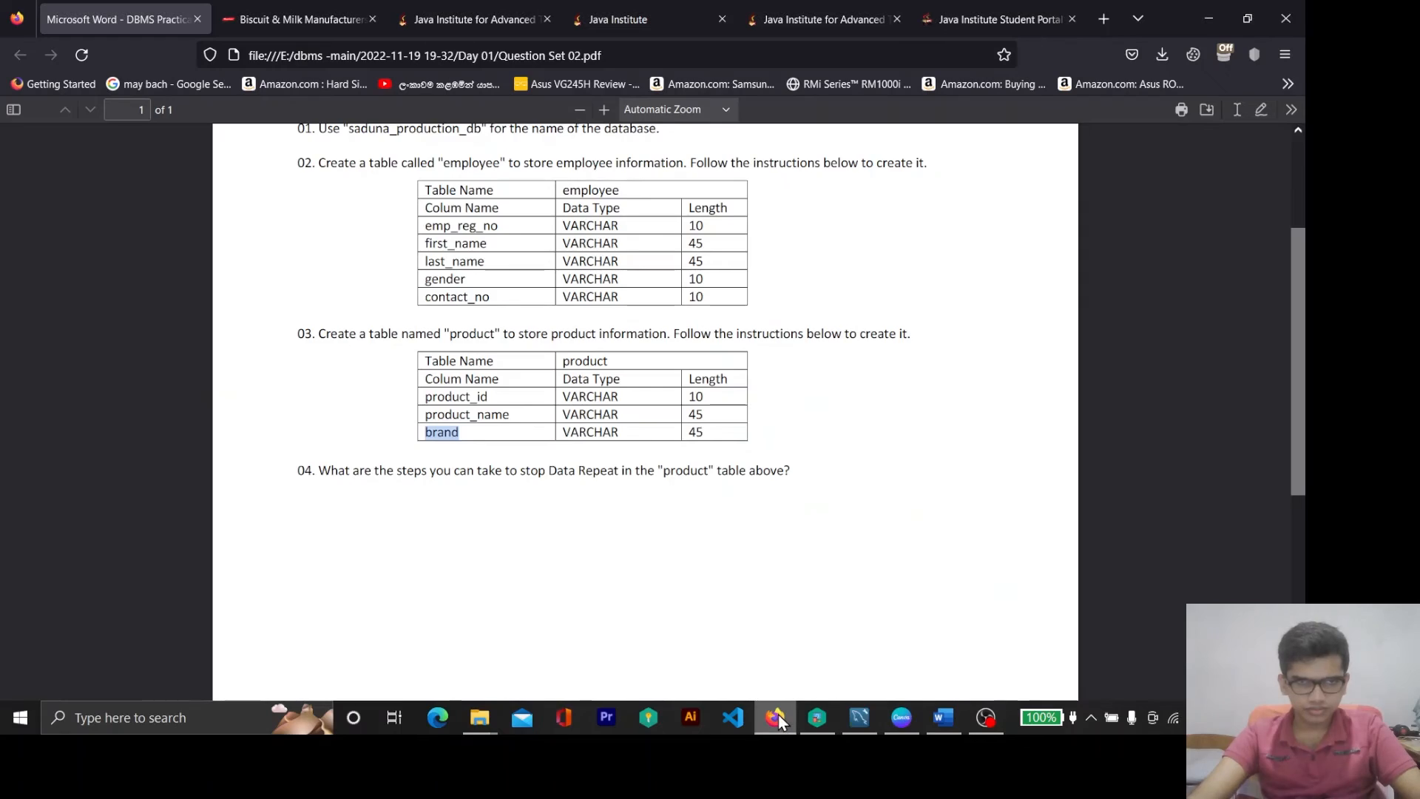
pyautogui.click(778, 714)
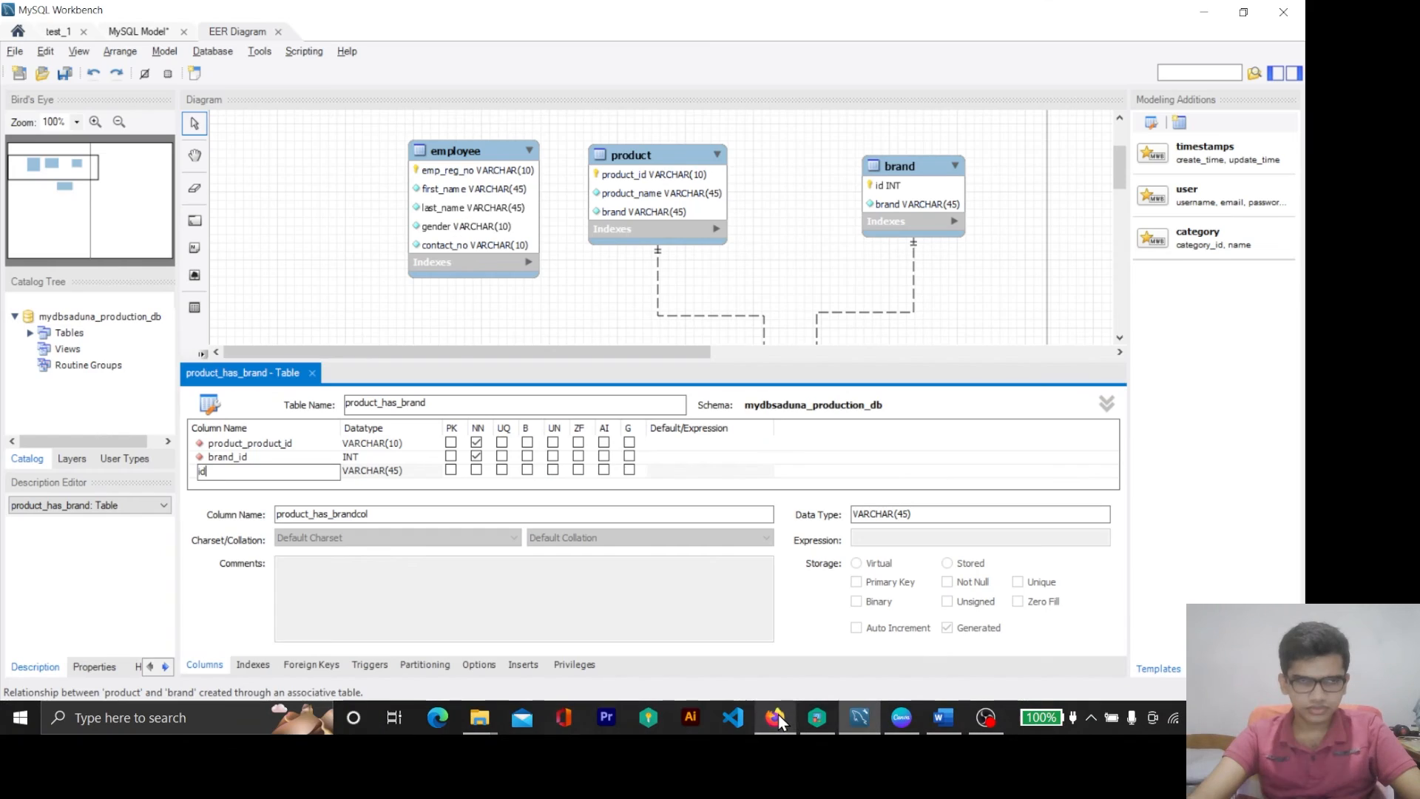
pyautogui.click(230, 484)
pyautogui.click(279, 472)
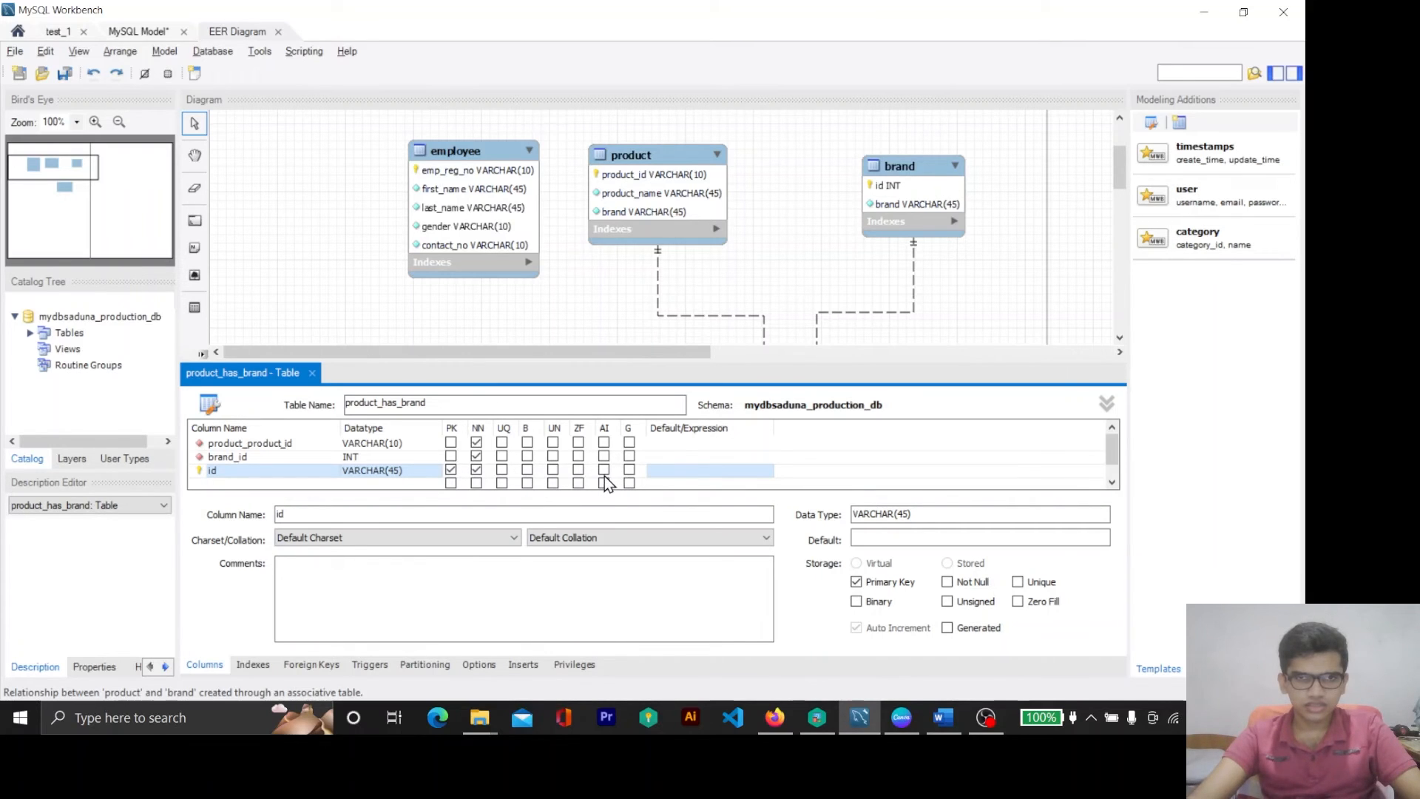
# Set the datatype of product_has_brand's id column to INT and make it auto-incremental.
pyautogui.doubleClick(382, 471)
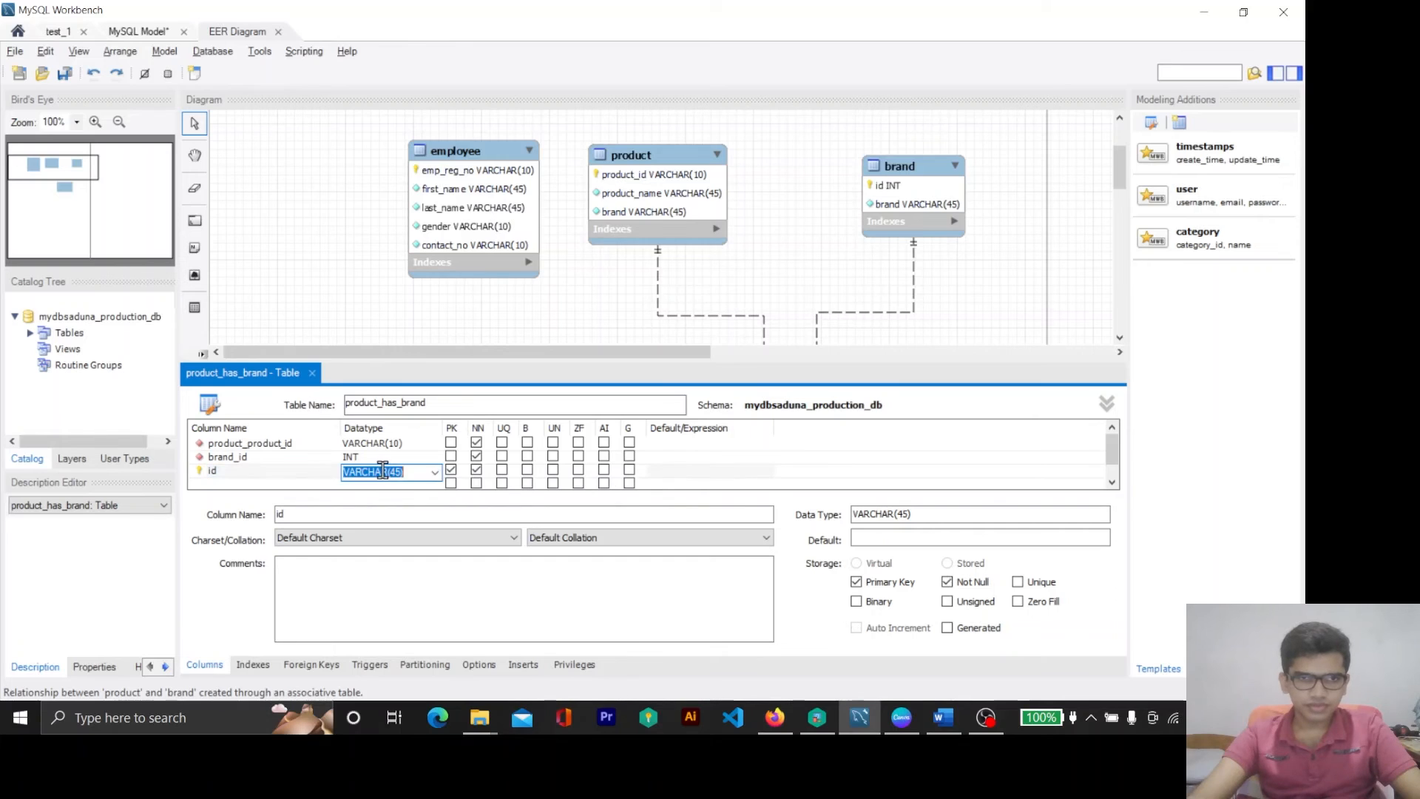
pyautogui.press('capslock')
pyautogui.write('IN')
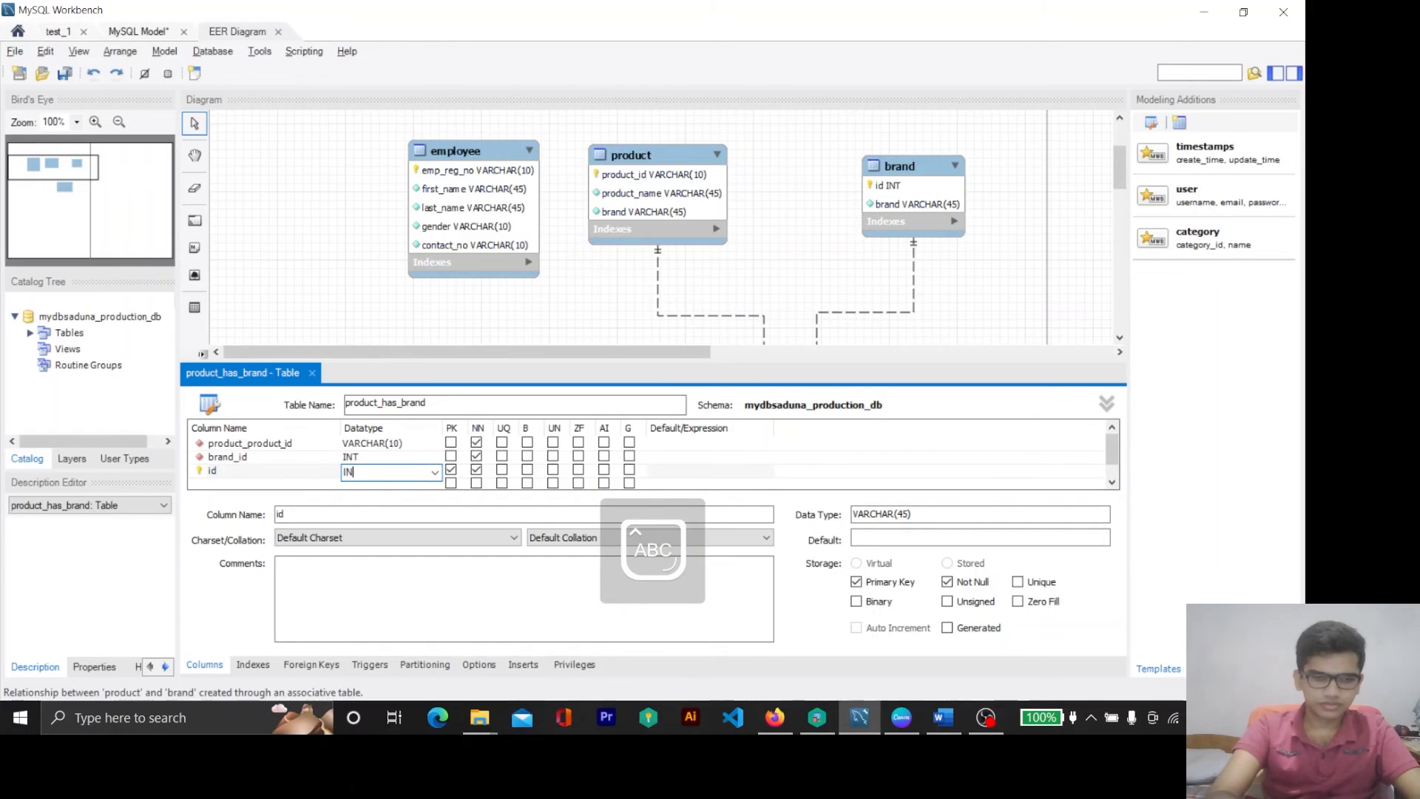
pyautogui.write('T')
pyautogui.click(318, 475)
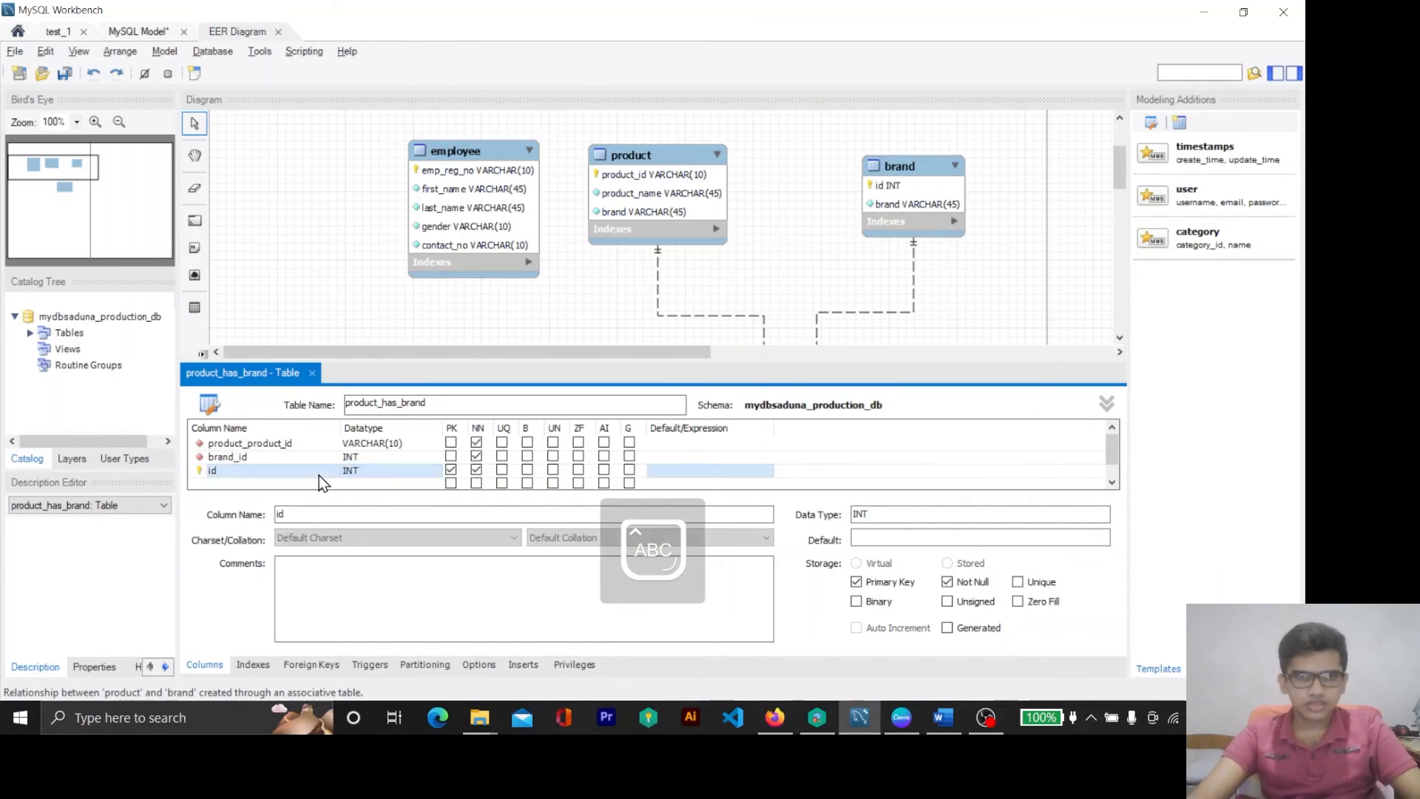
pyautogui.click(274, 445)
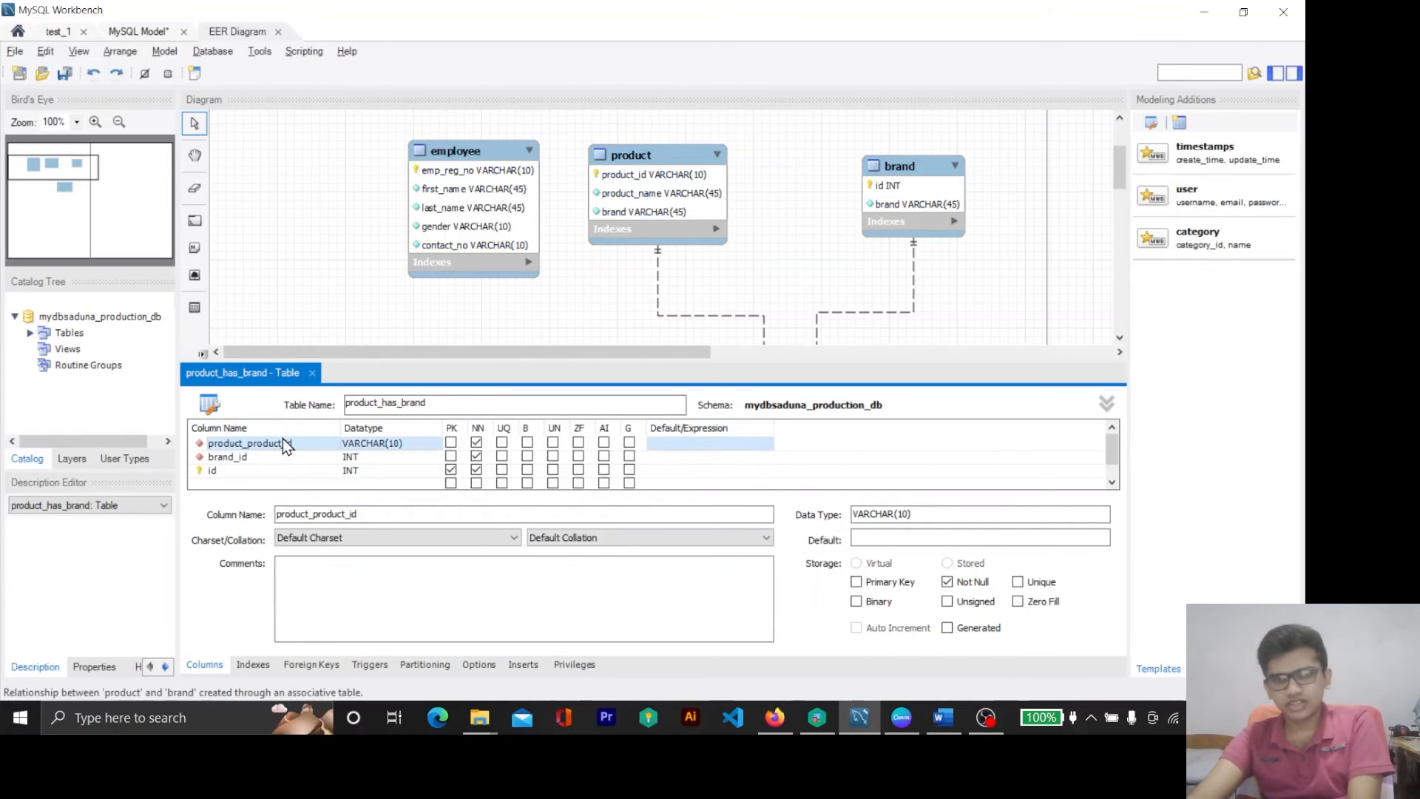
pyautogui.click(604, 470)
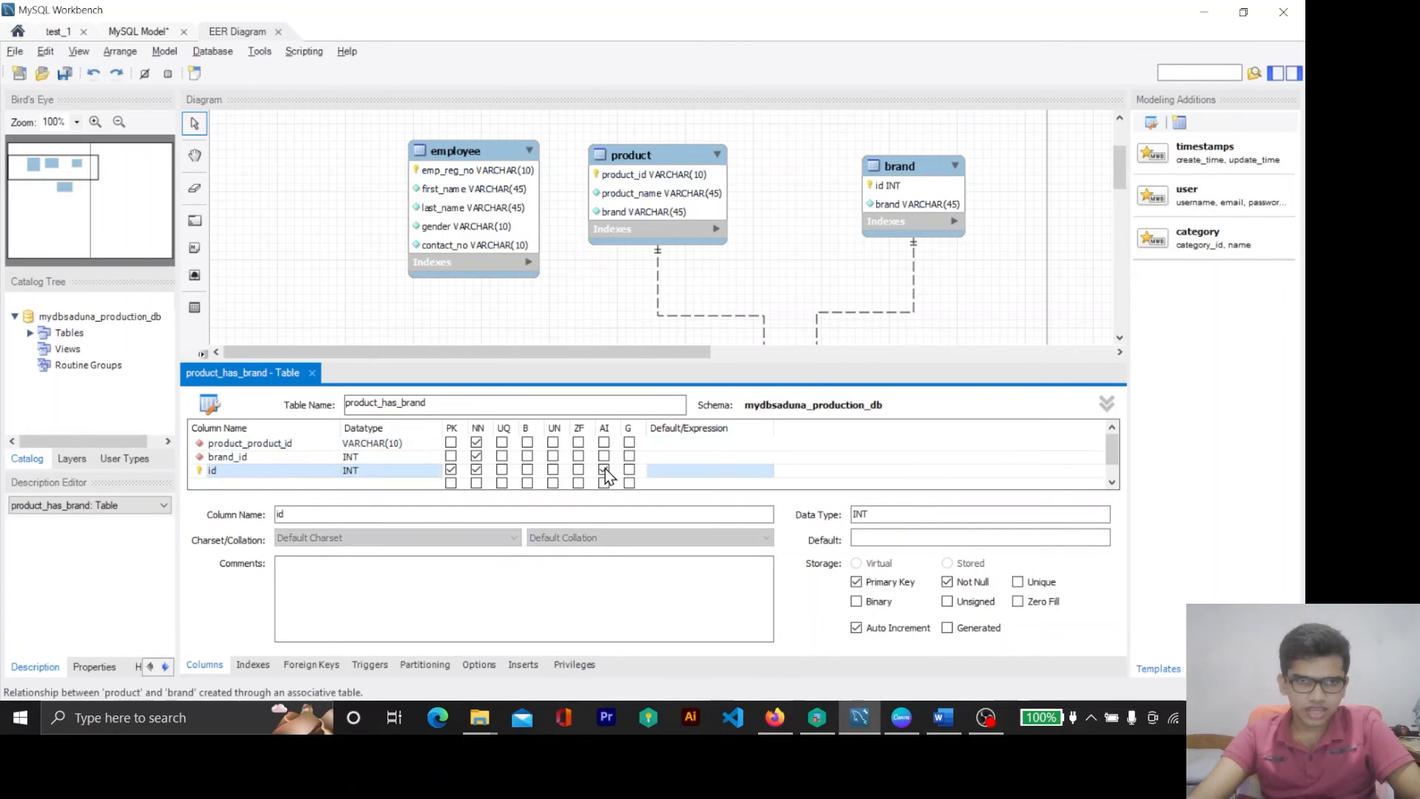
# Close the product_has_brand table editor and arrange the product and brand tables above the product_has_brand table in the diagram.
pyautogui.scroll(-4, 652, 310)
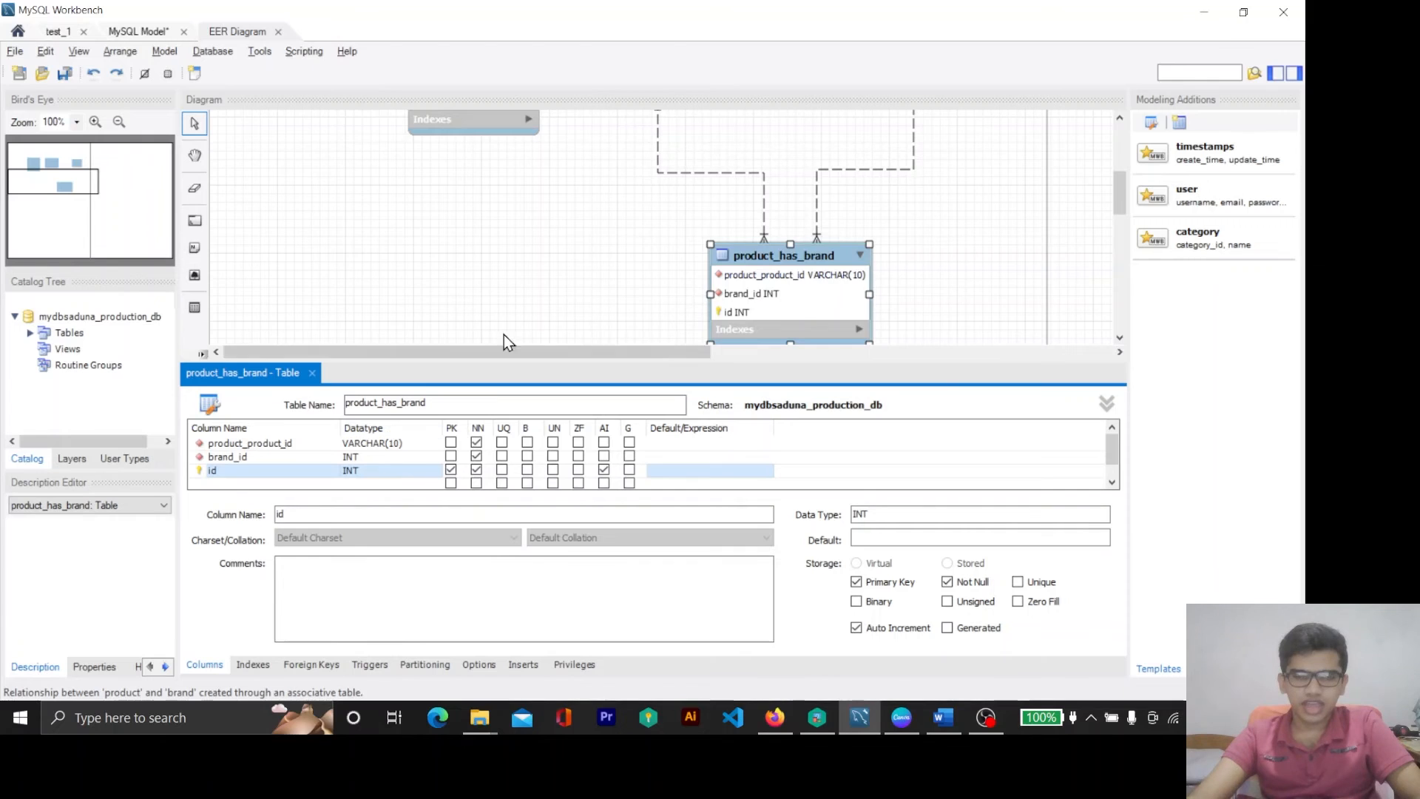
pyautogui.scroll(2, 509, 325)
pyautogui.moveTo(815, 321); pyautogui.dragTo(784, 246)
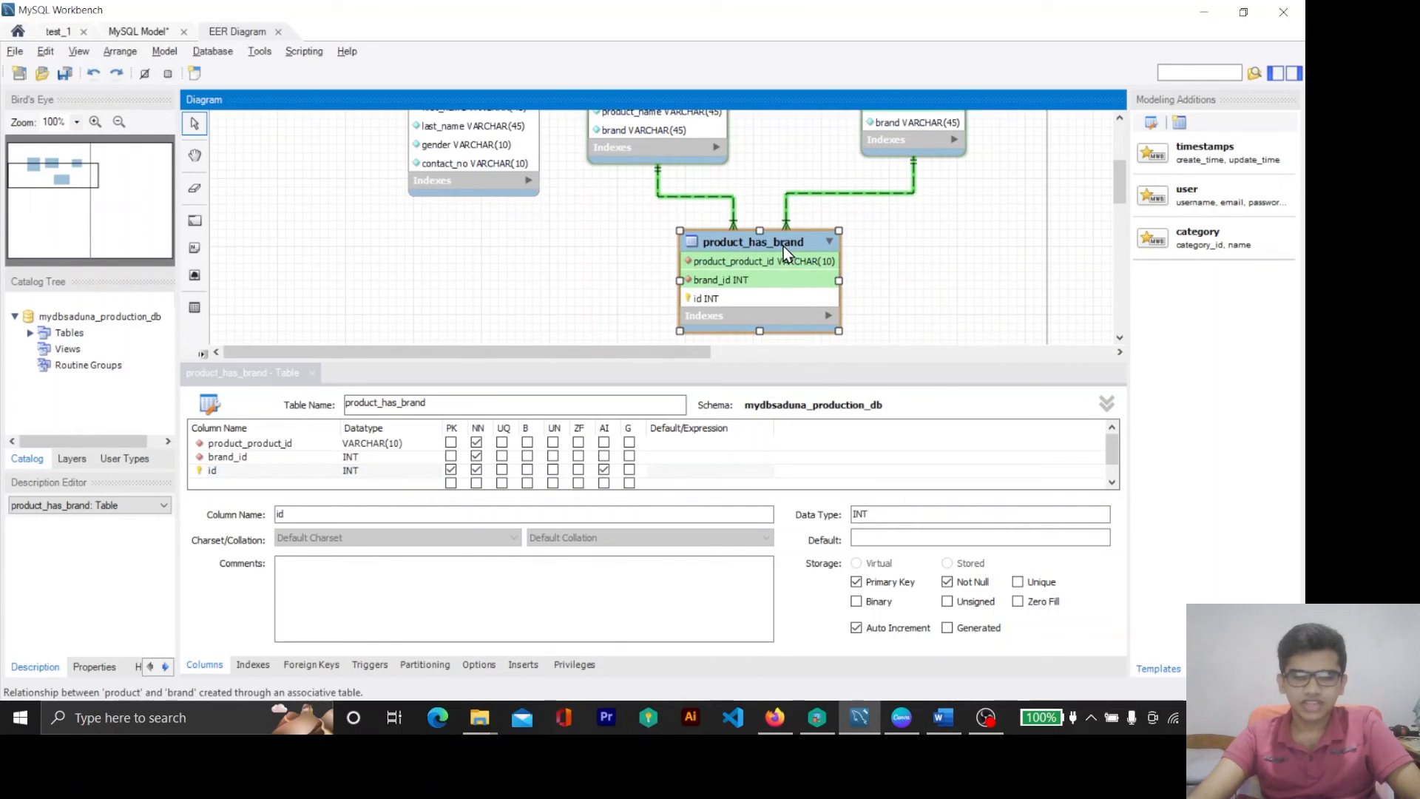
pyautogui.click(313, 374)
pyautogui.scroll(3, 668, 396)
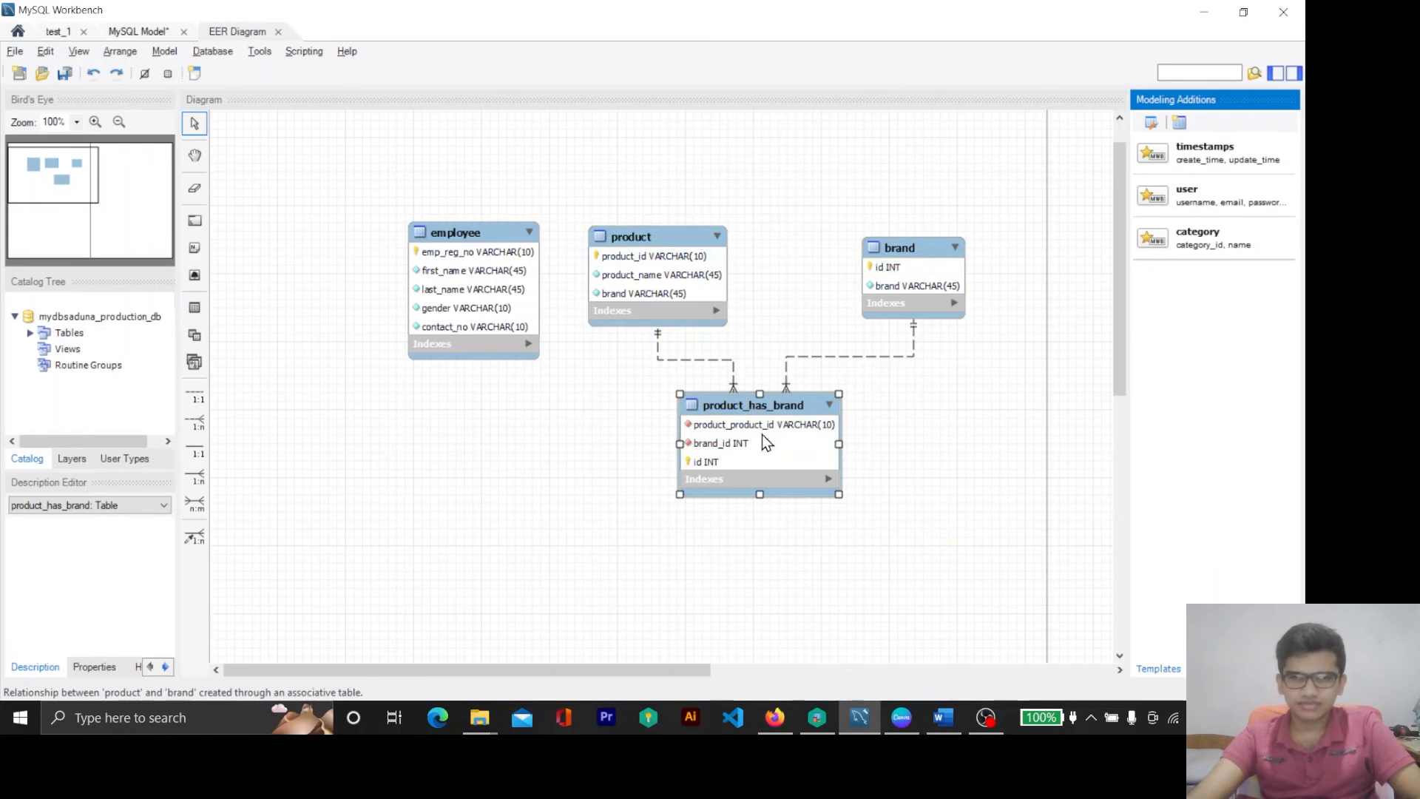
pyautogui.moveTo(767, 406); pyautogui.dragTo(768, 402)
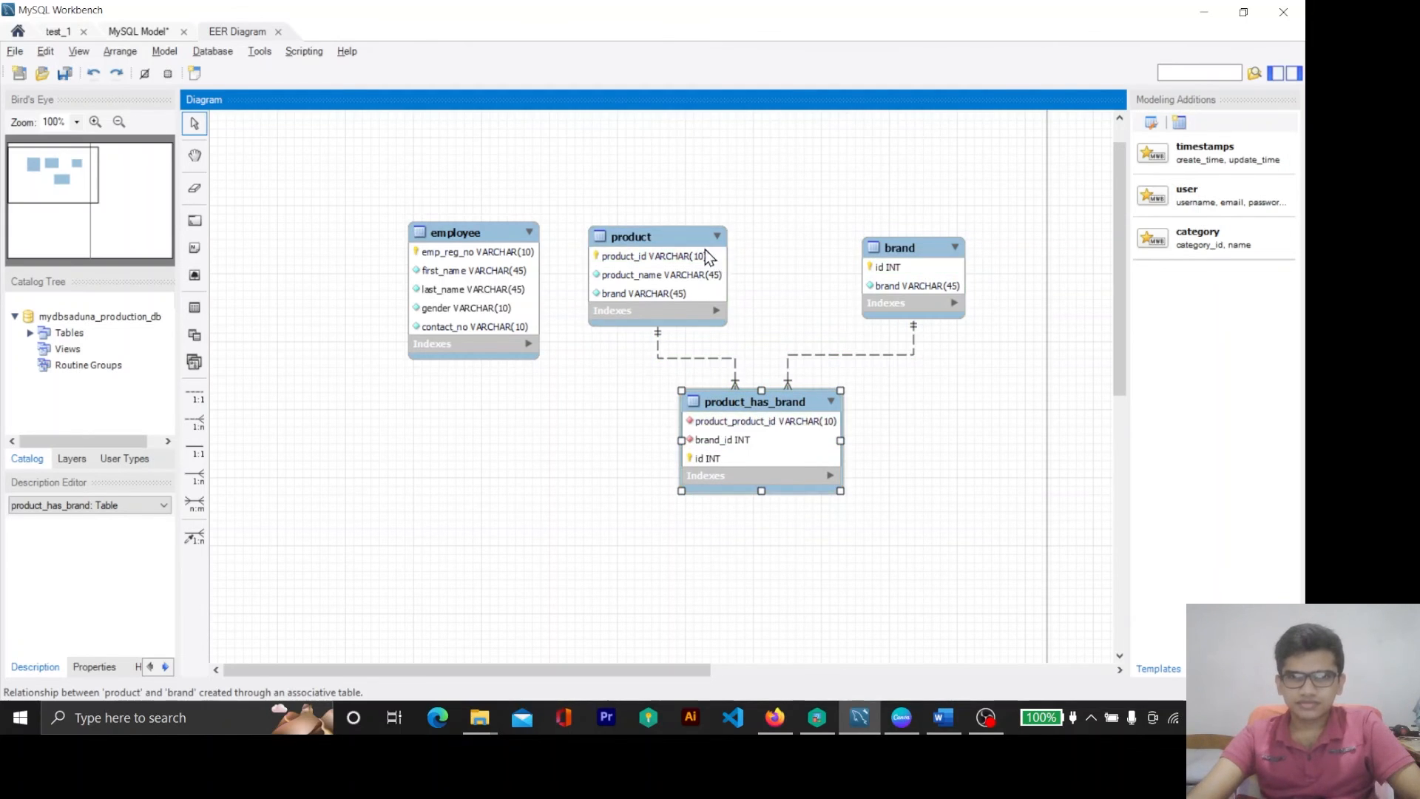
pyautogui.moveTo(704, 256); pyautogui.dragTo(693, 230)
pyautogui.moveTo(916, 251); pyautogui.dragTo(904, 223)
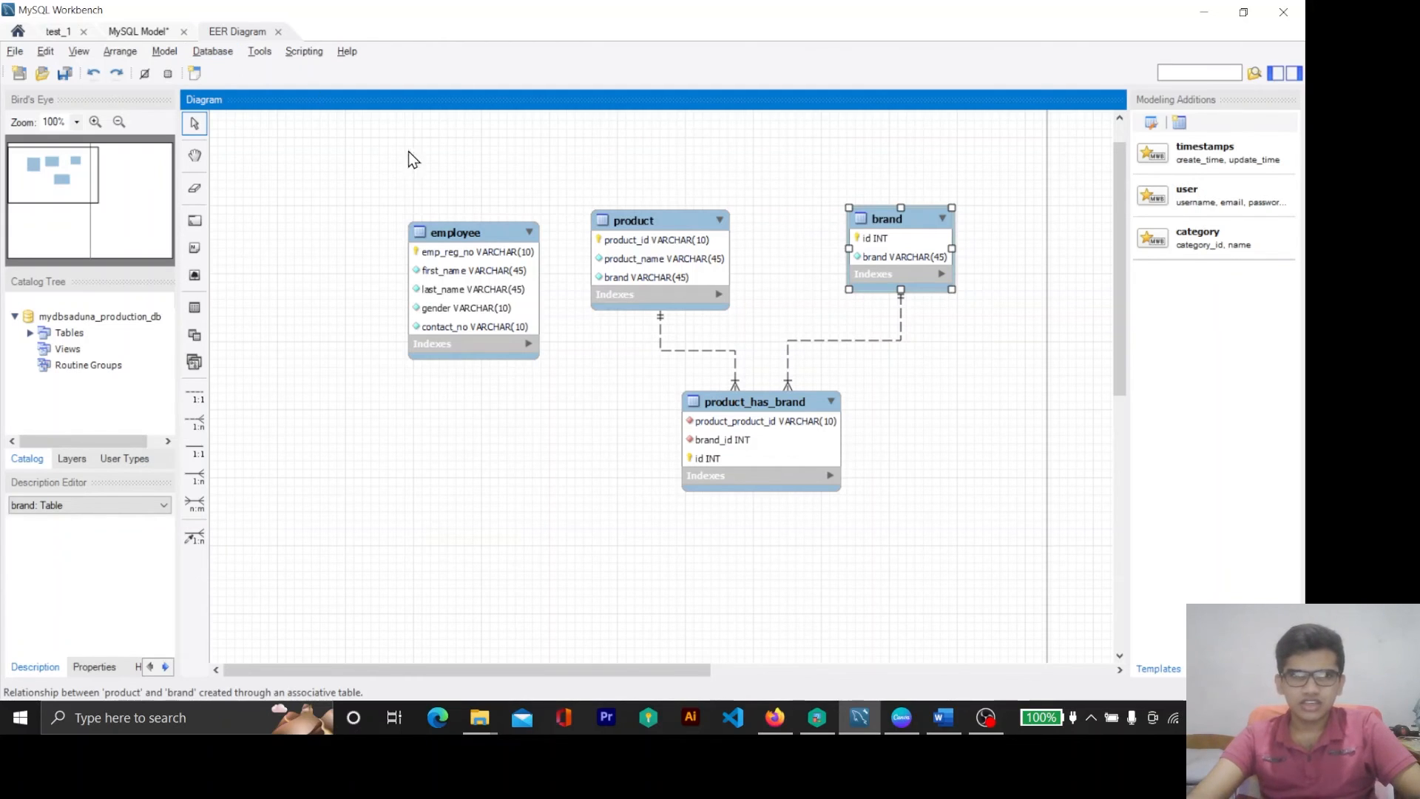
# Forward engineer the model's table objects to the Local instance MySQL80 connection and close the finished wizard.
pyautogui.click(210, 53)
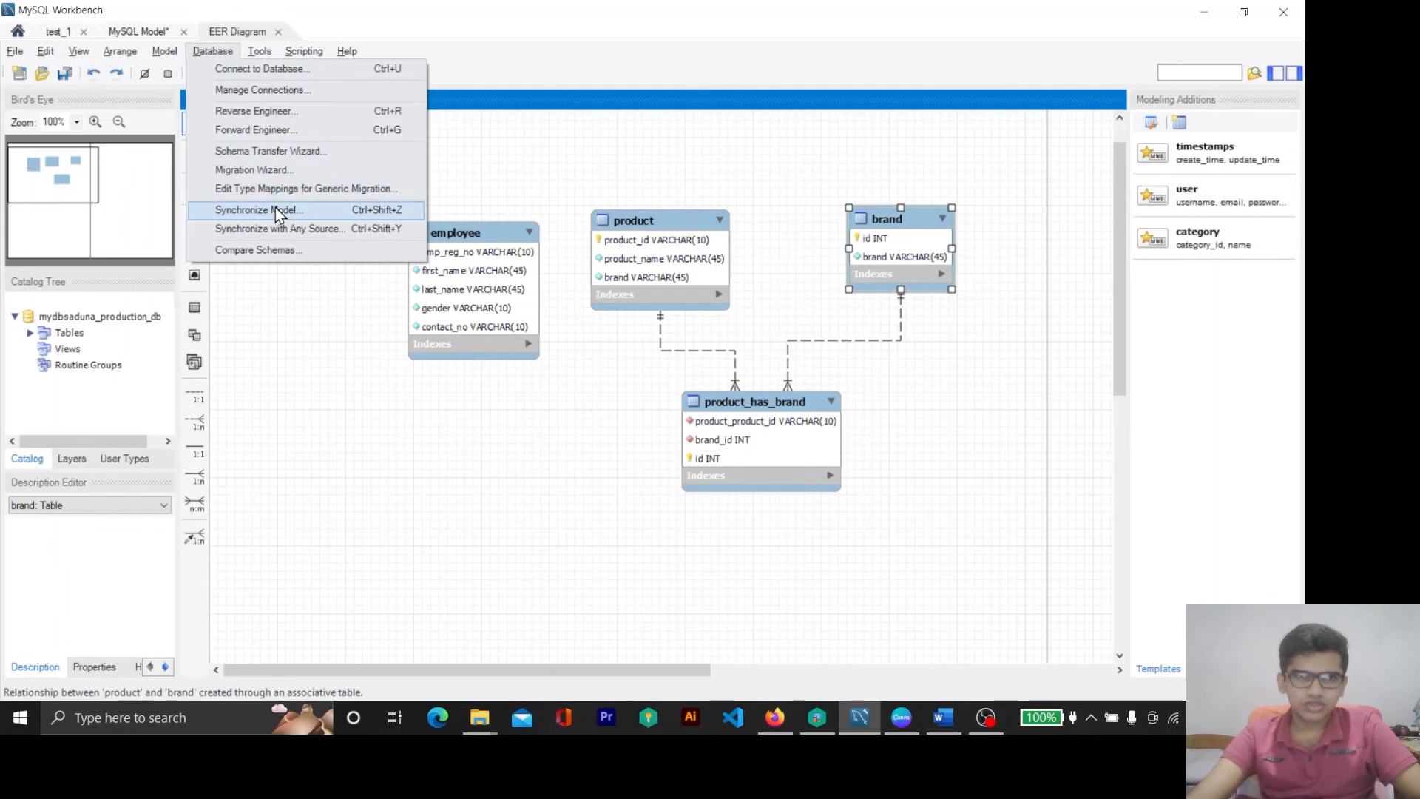
pyautogui.click(269, 132)
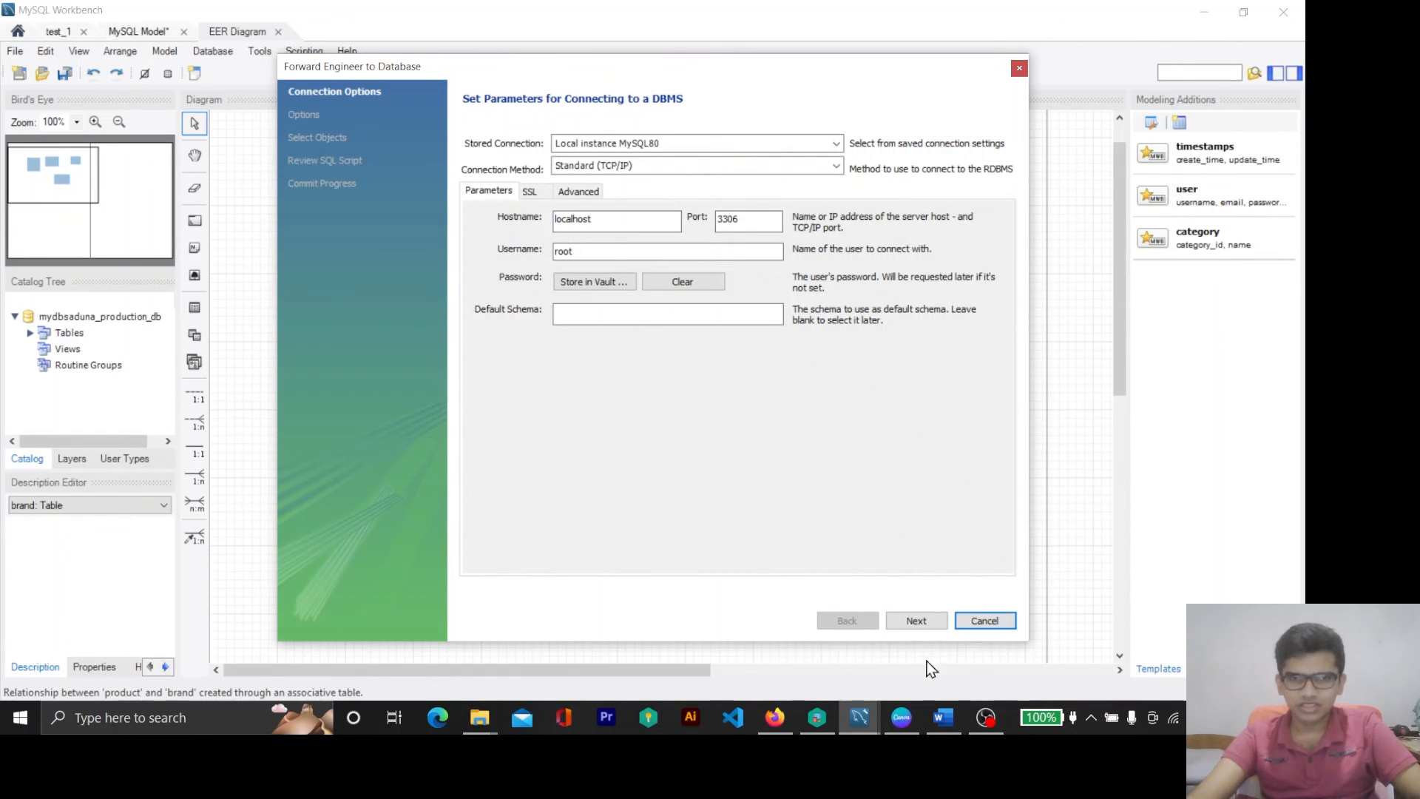
pyautogui.click(918, 620)
pyautogui.click(917, 620)
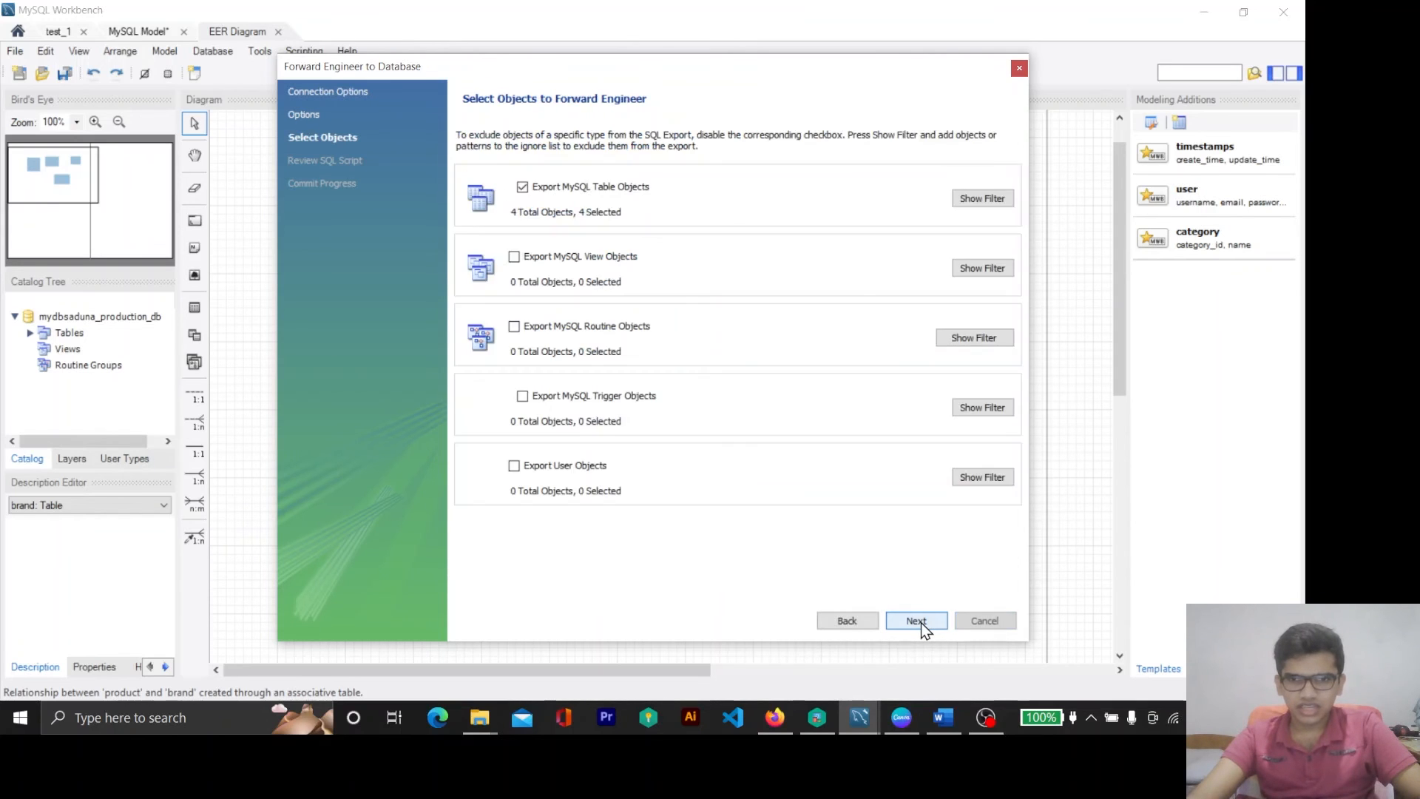
pyautogui.click(919, 622)
pyautogui.click(919, 621)
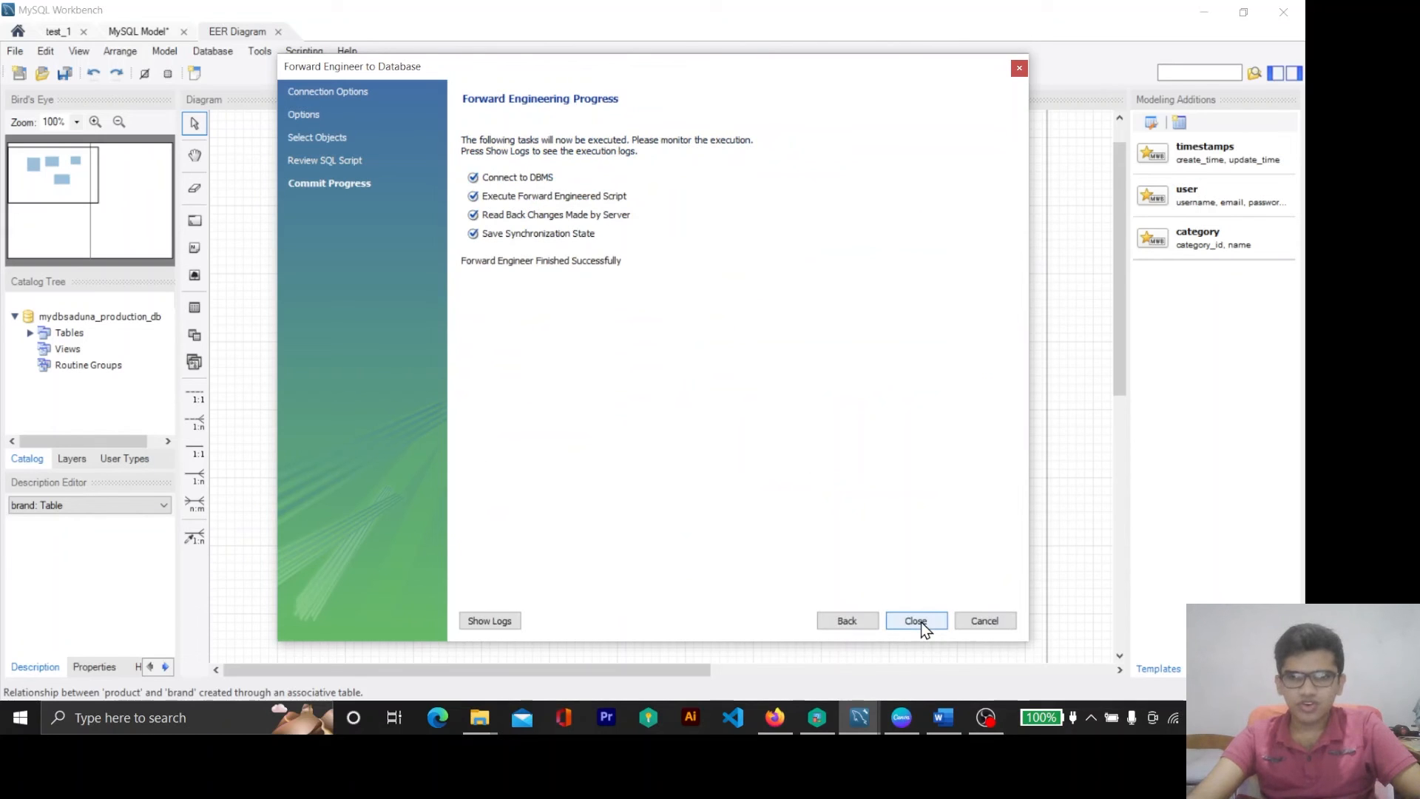
pyautogui.click(916, 621)
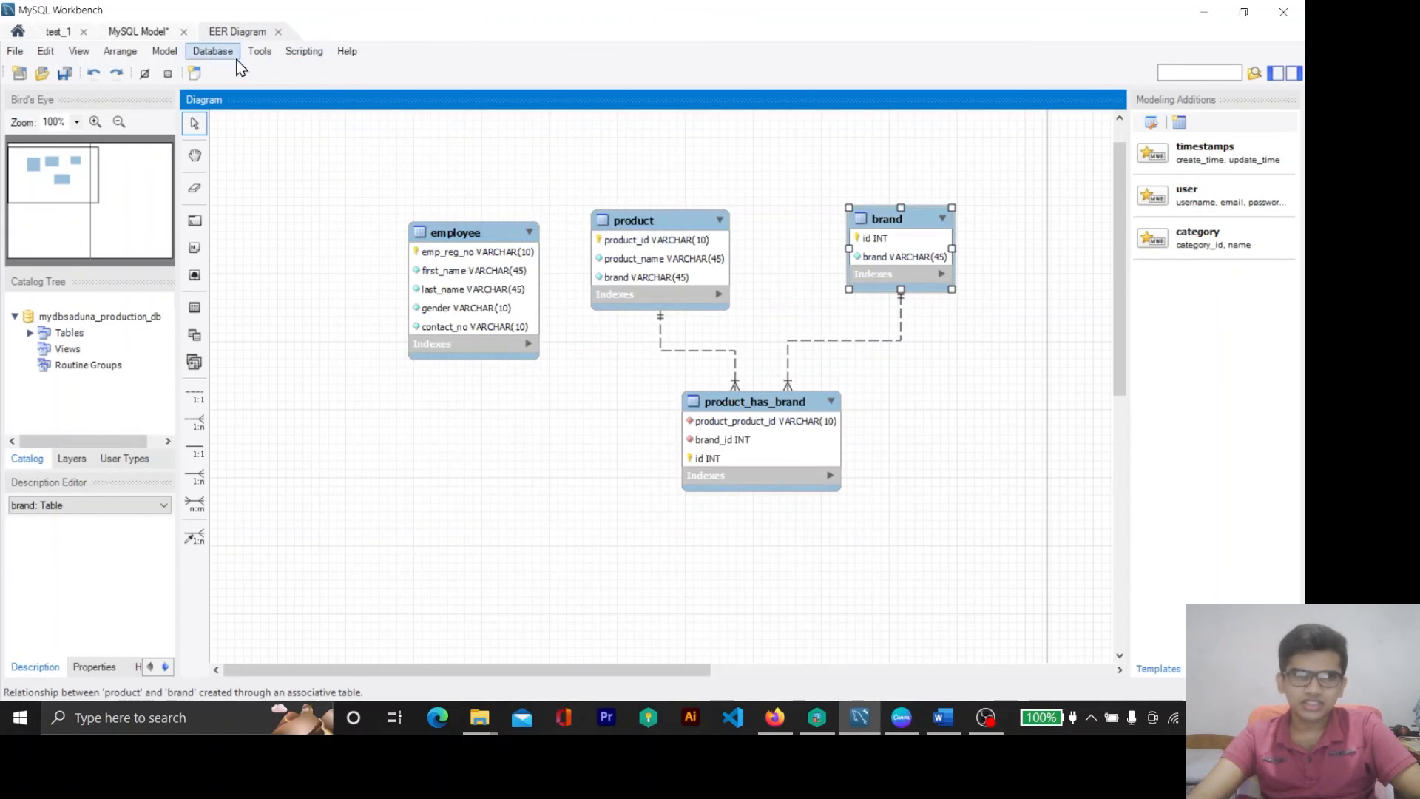
# Filter the schema list of the test_1 connection by saduna to look for the forward-engineered schema.
pyautogui.click(139, 33)
pyautogui.click(247, 32)
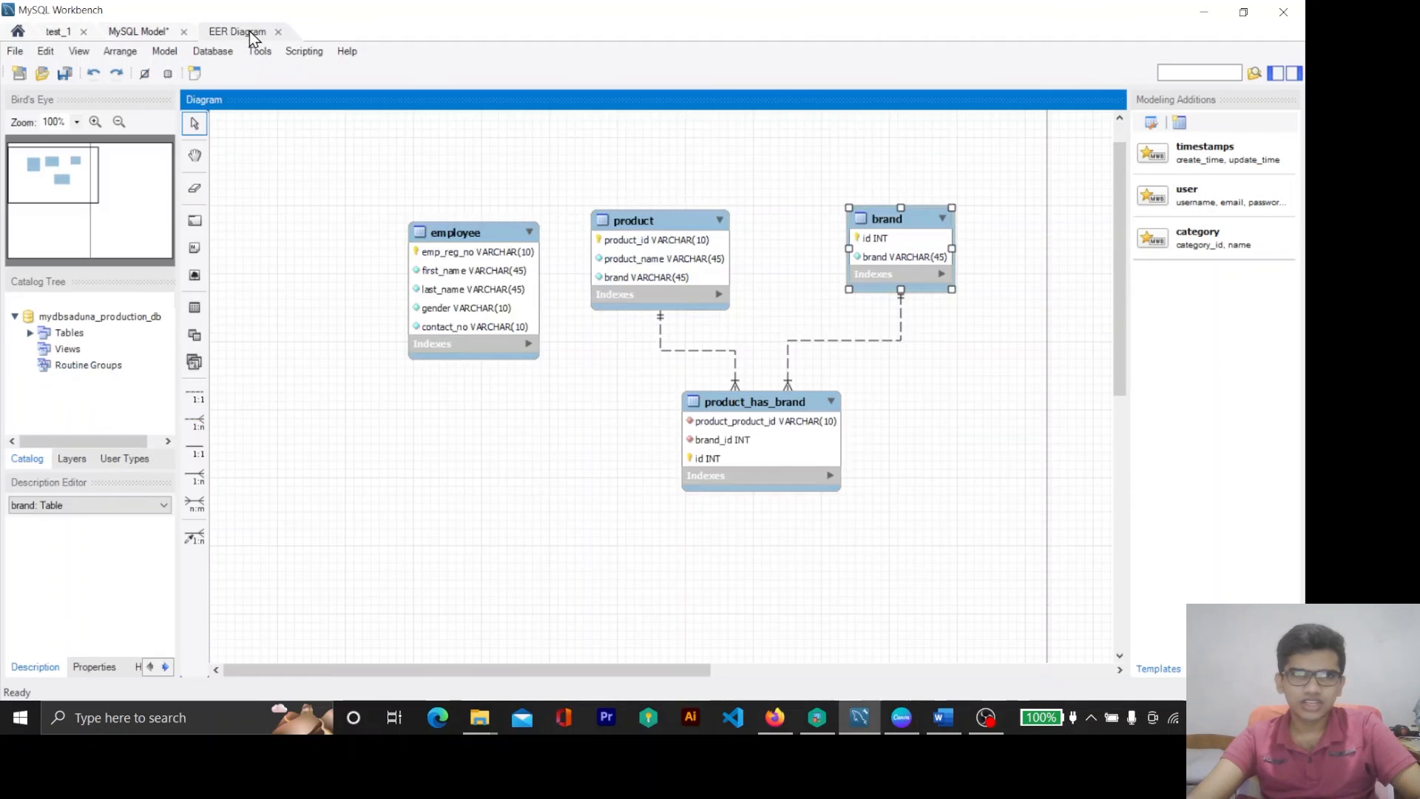
pyautogui.click(67, 36)
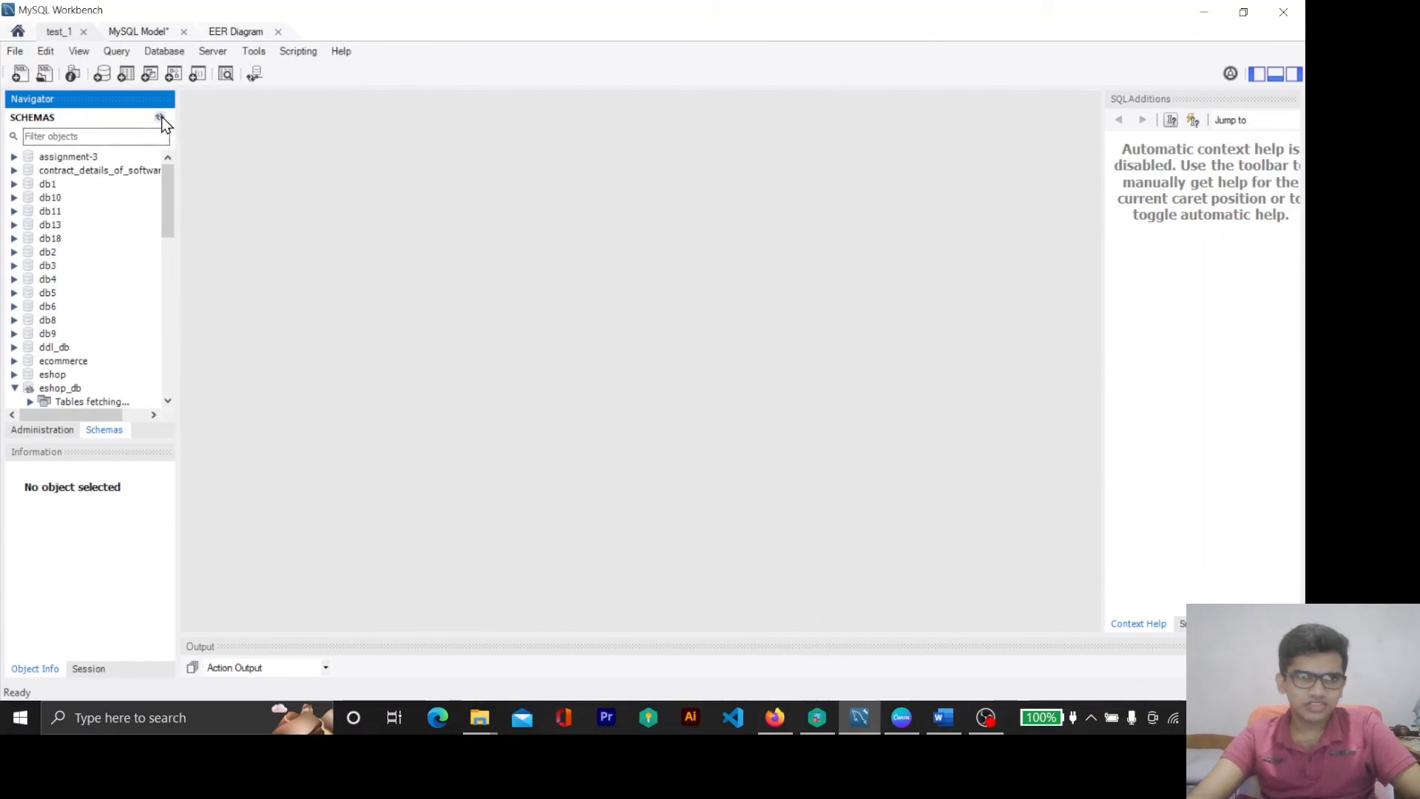
pyautogui.click(74, 137)
pyautogui.write('SAD')
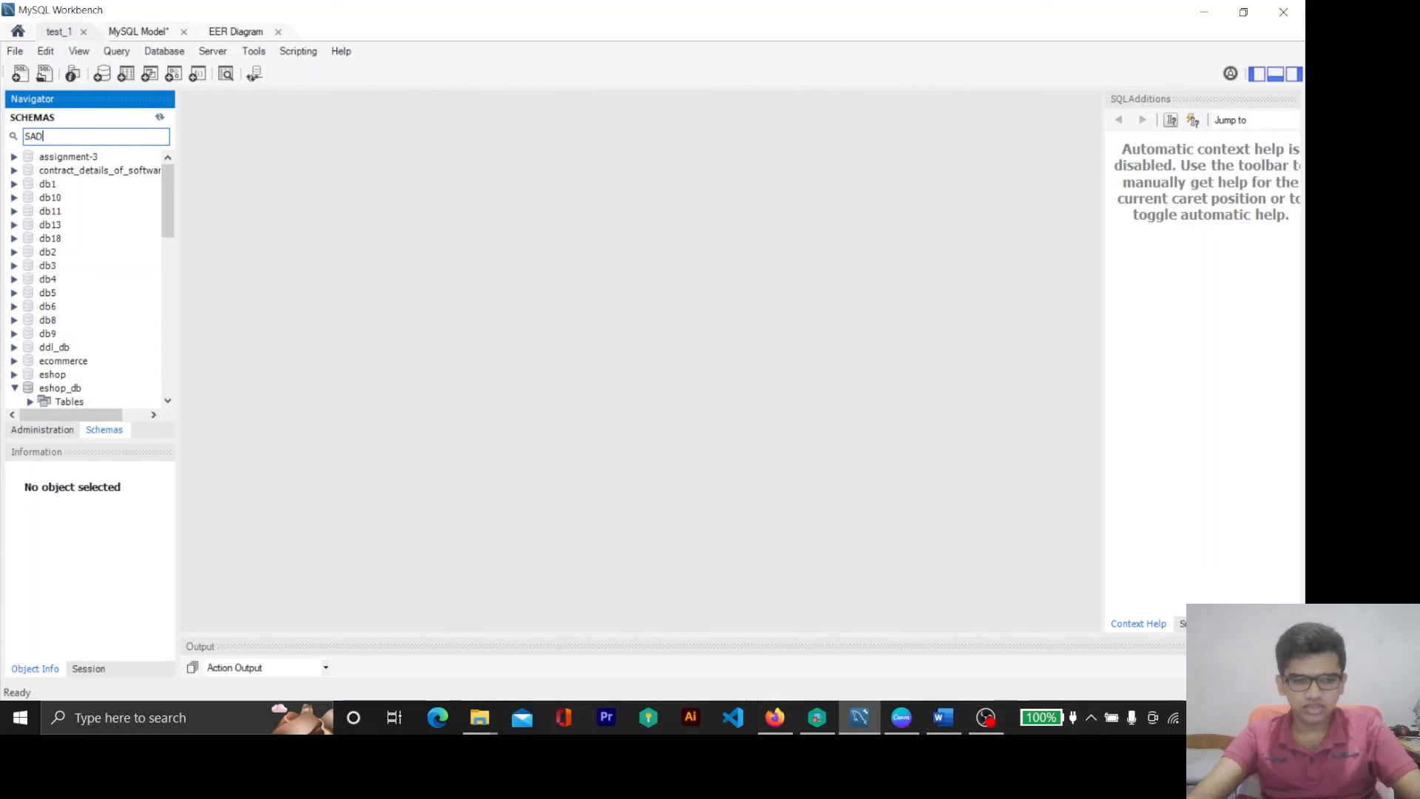
pyautogui.write('UN')
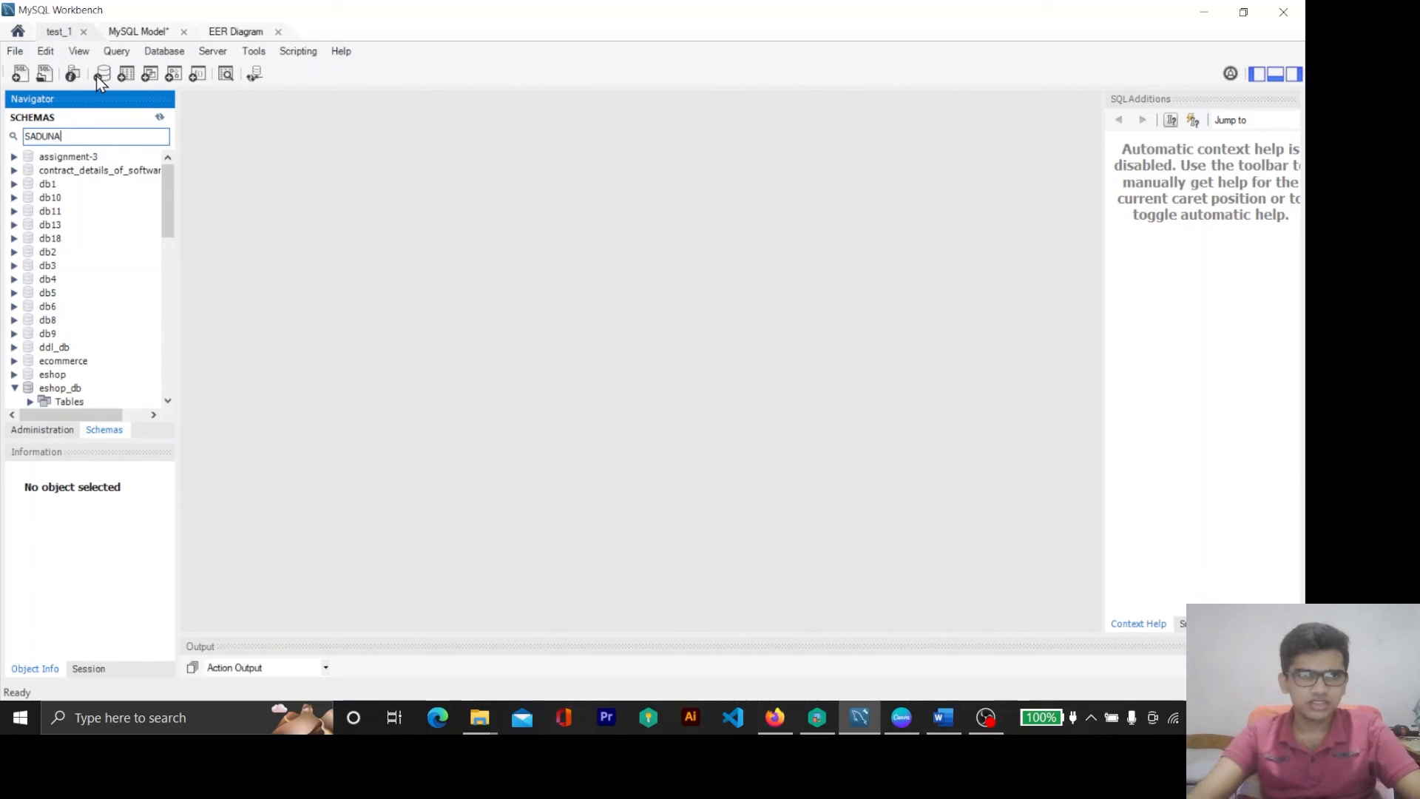
pyautogui.write('A')
pyautogui.hotkey('ctrl', 'a')
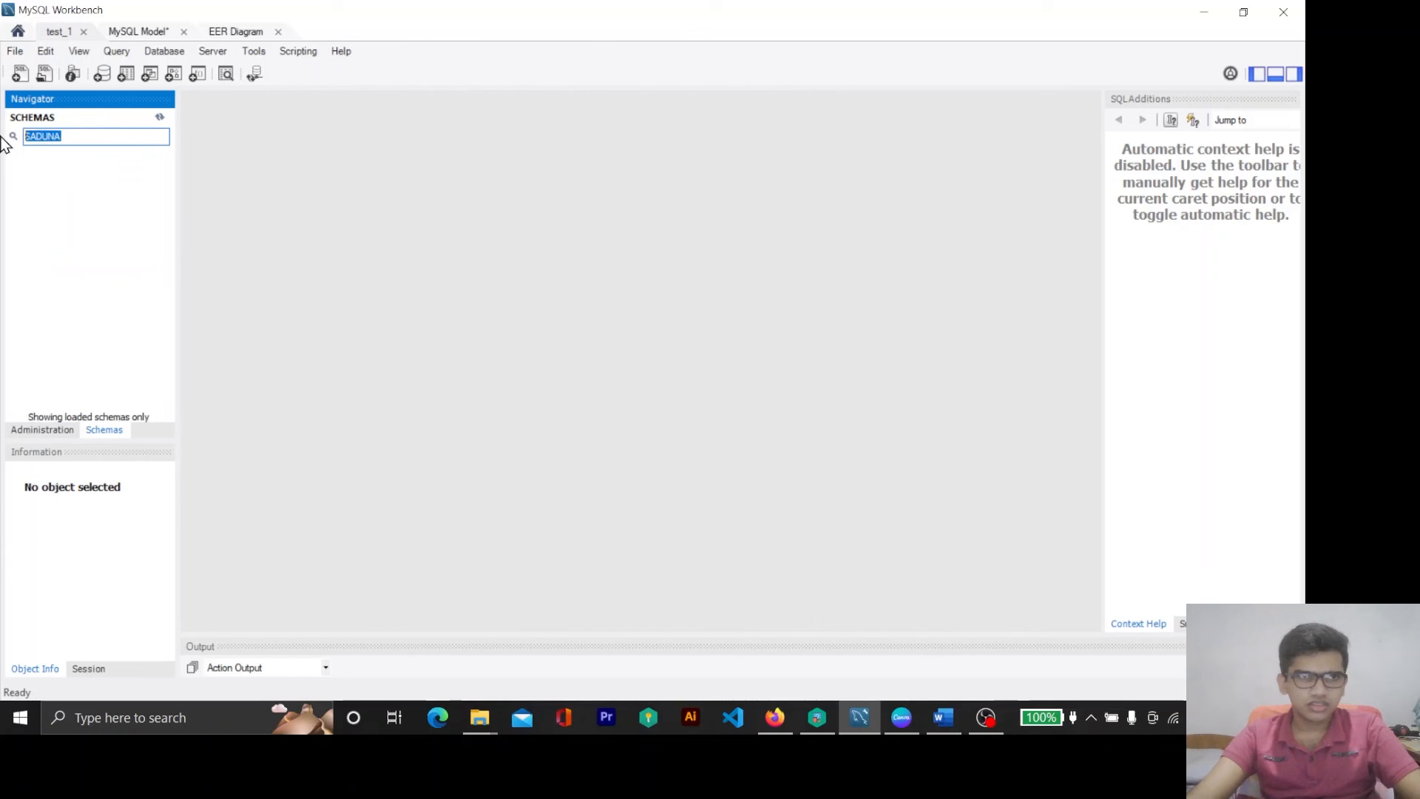
pyautogui.press('capslock')
pyautogui.write('saduna')
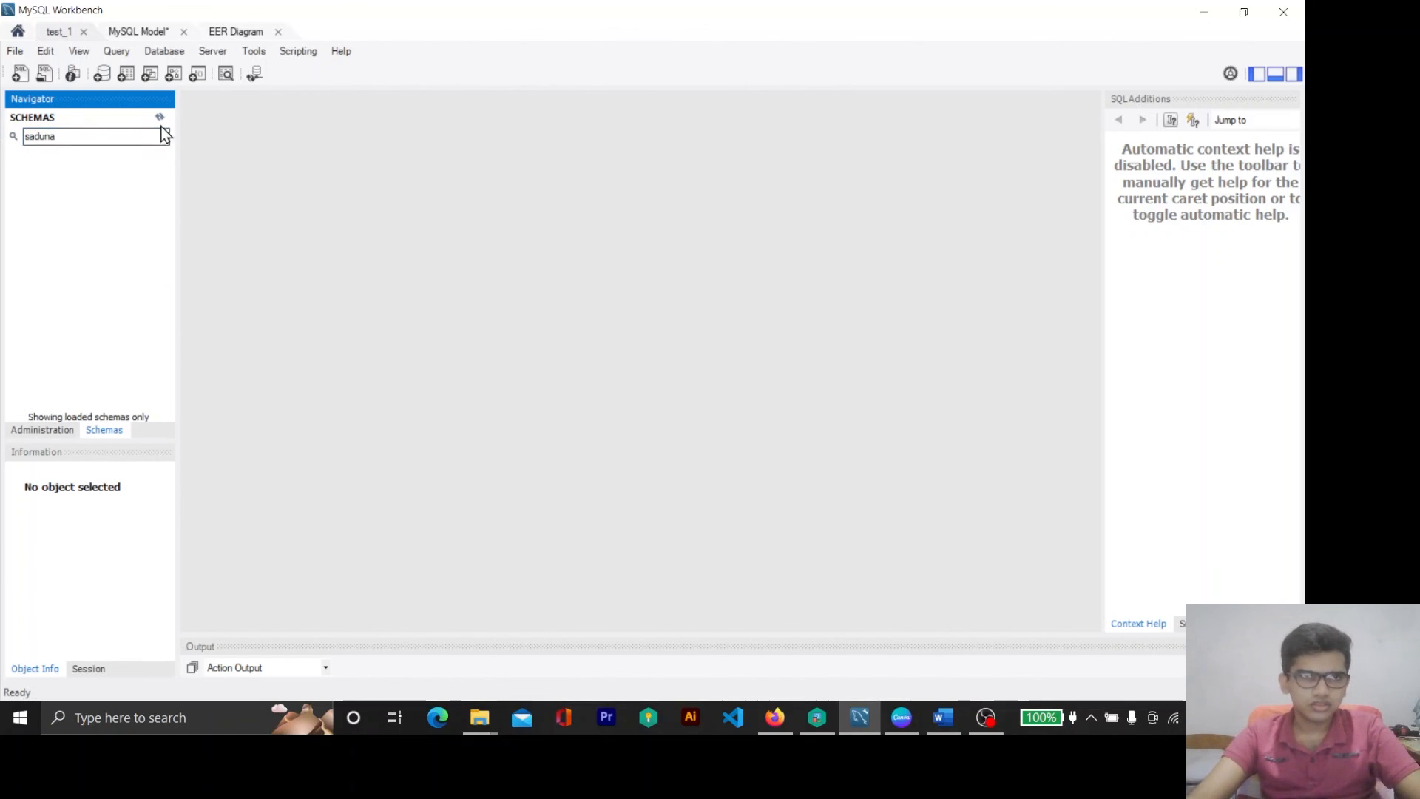
# Rename the model's schema to saduna_production_db and rename the references to it.
pyautogui.click(225, 32)
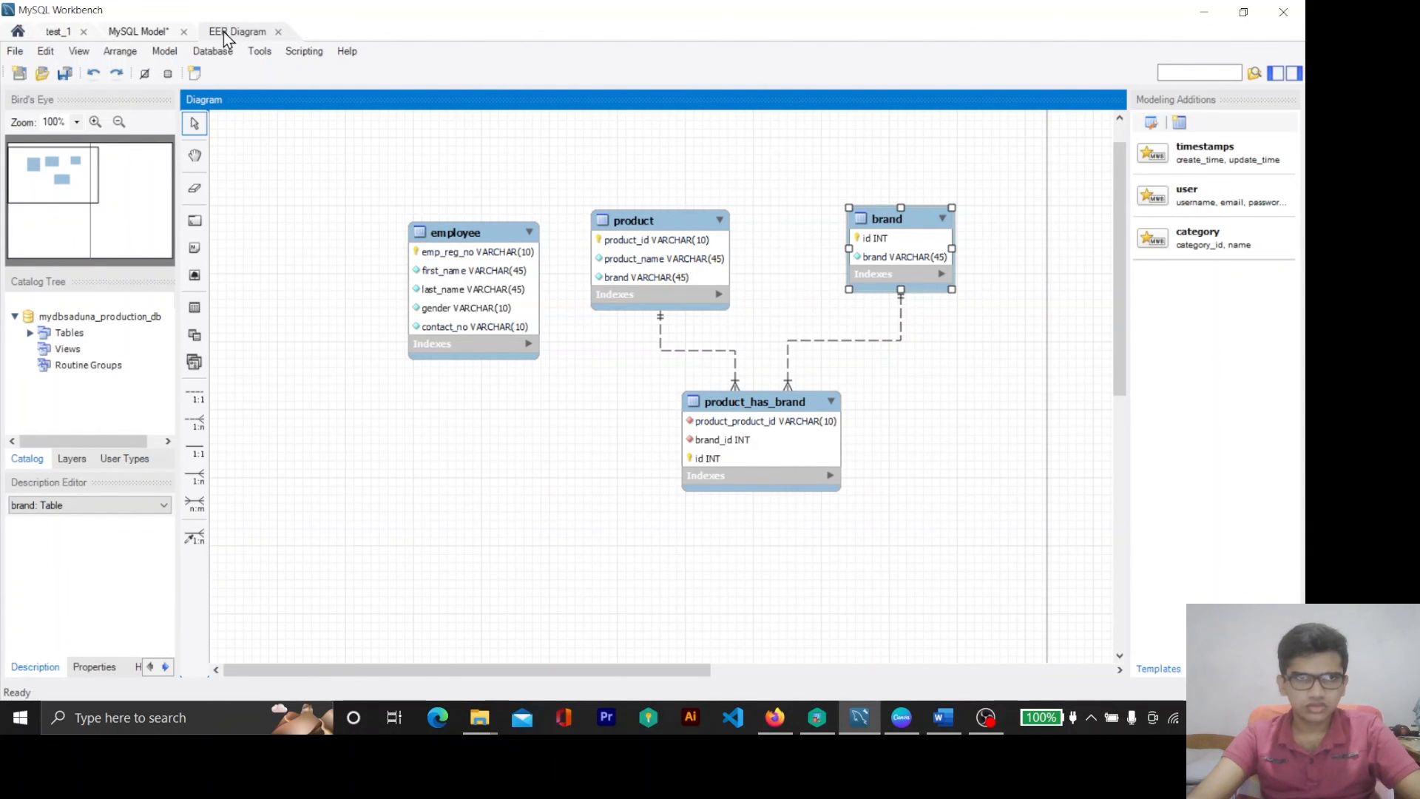
pyautogui.click(146, 35)
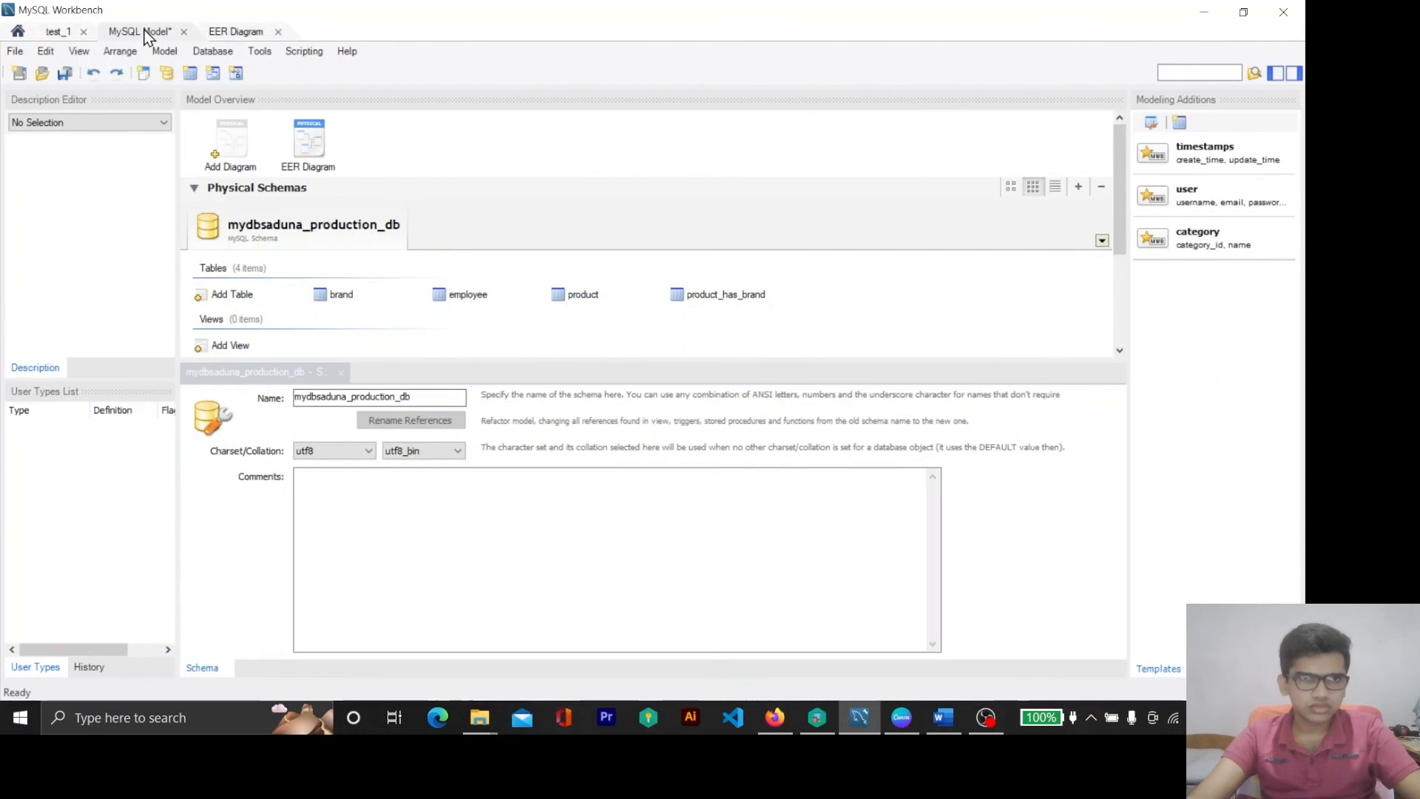
pyautogui.click(318, 416)
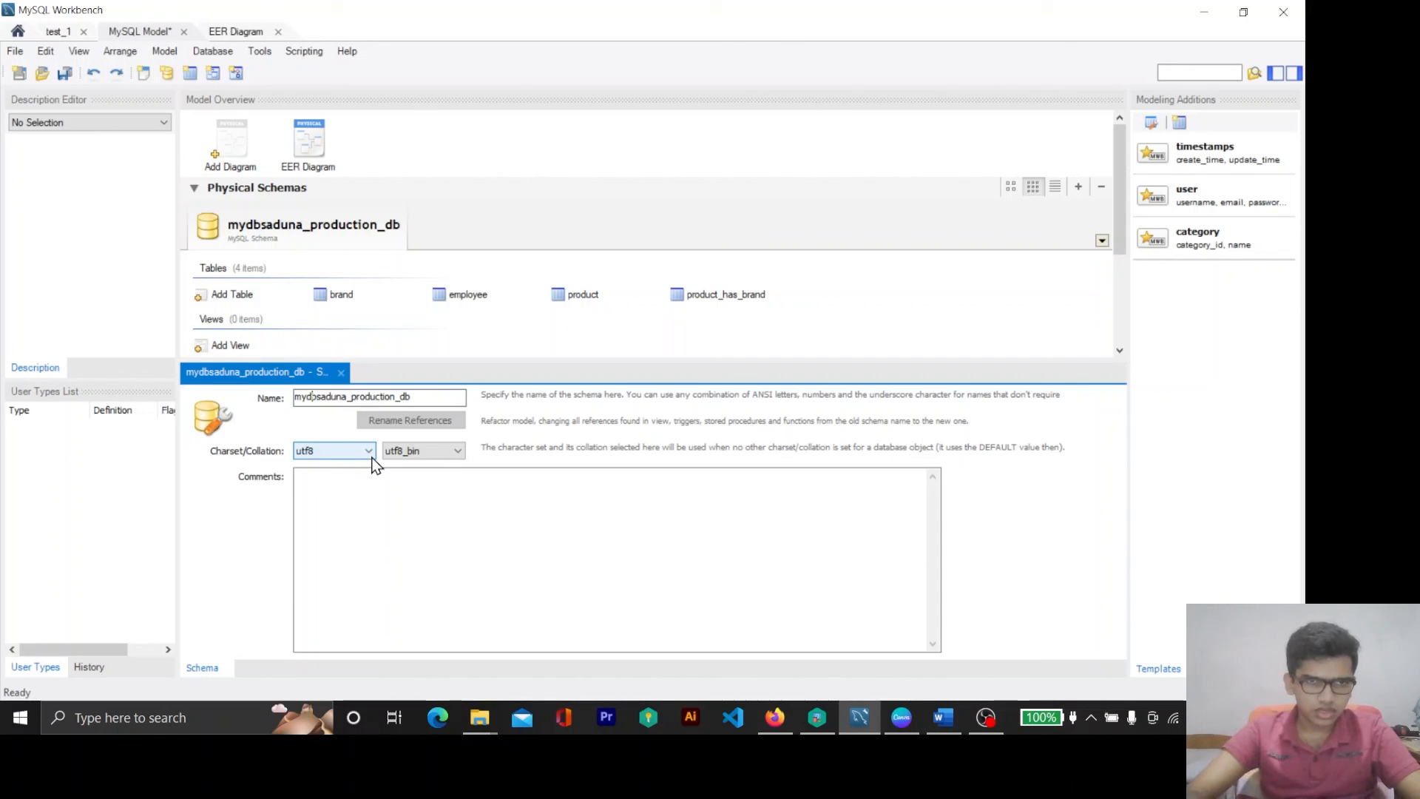
pyautogui.press('BackSpace')
pyautogui.write('s')
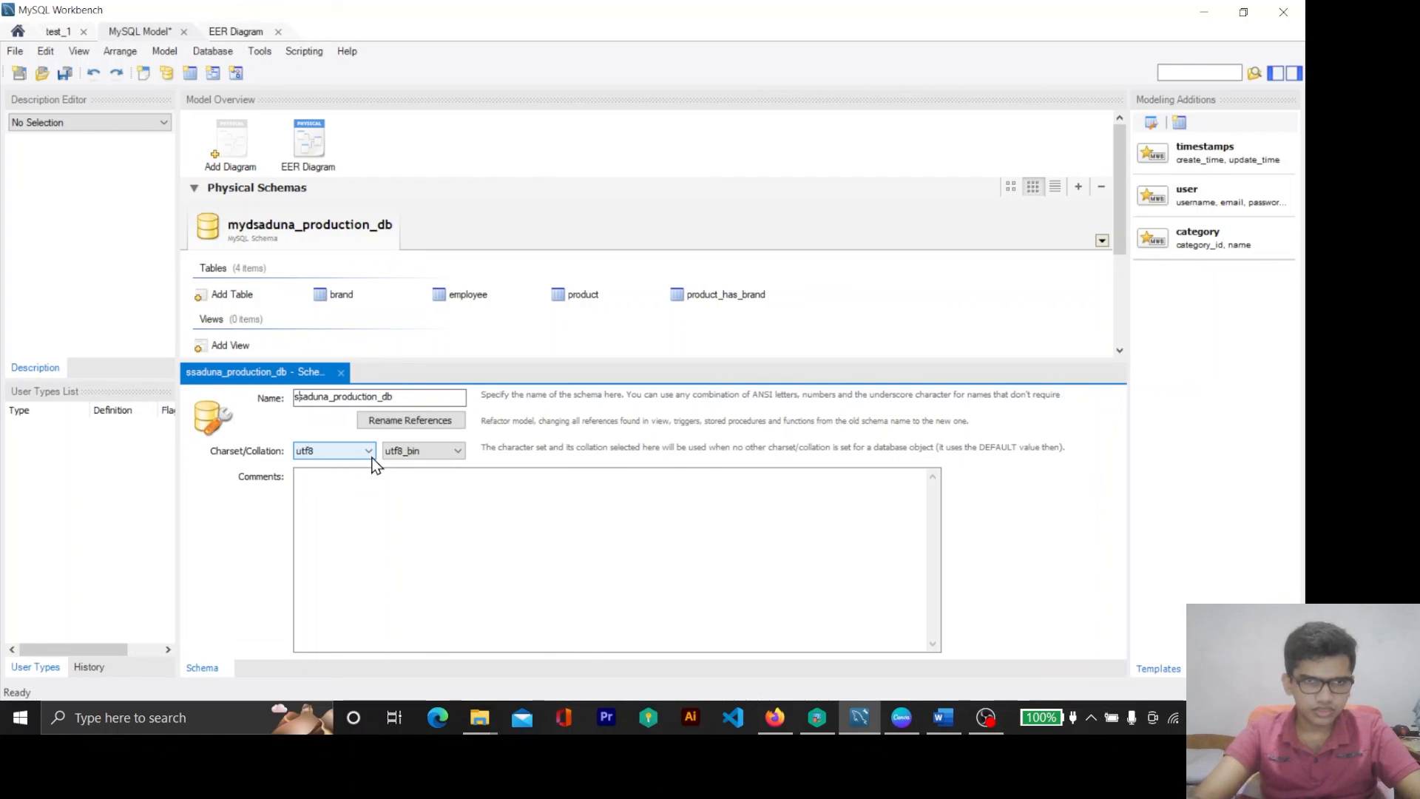
pyautogui.click(422, 507)
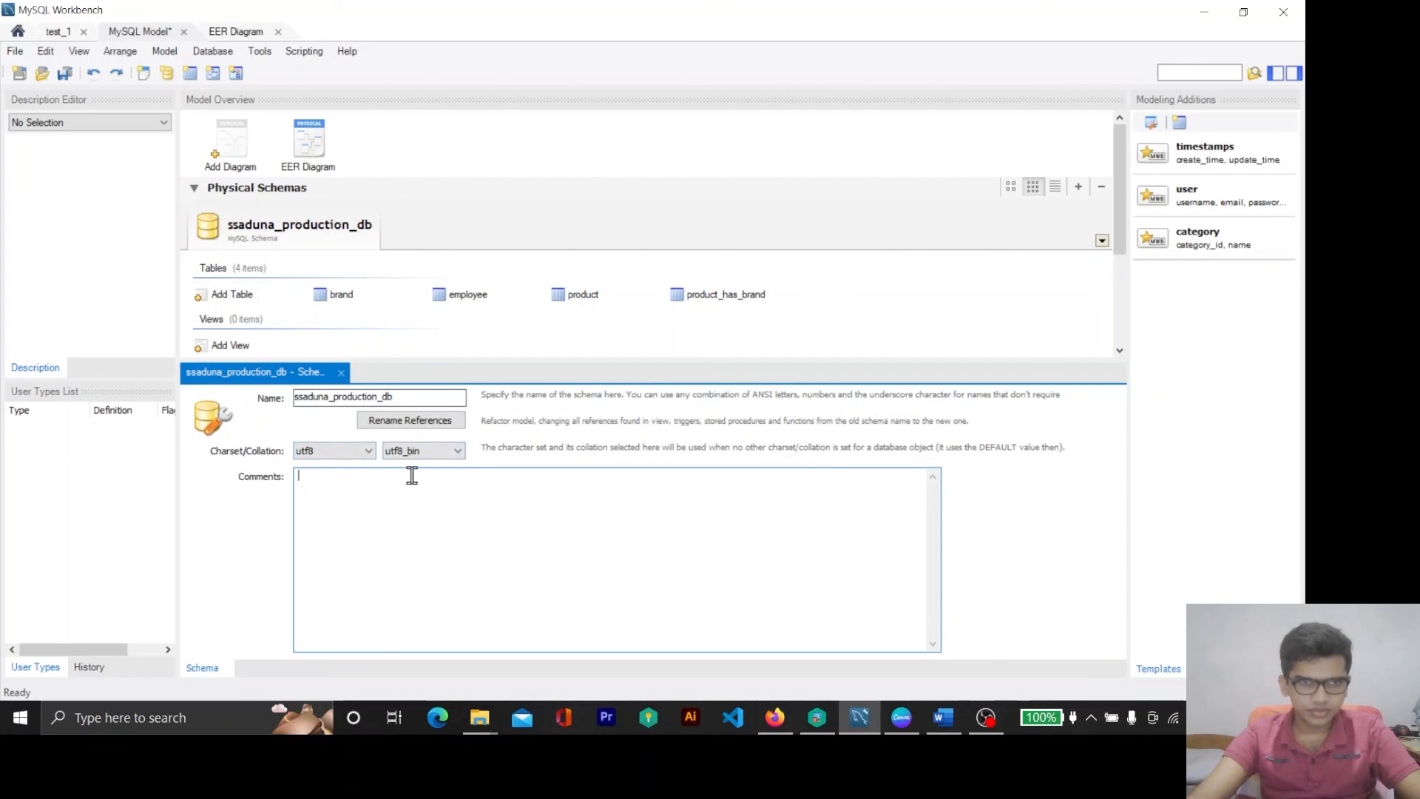
pyautogui.click(294, 398)
pyautogui.press('Delete')
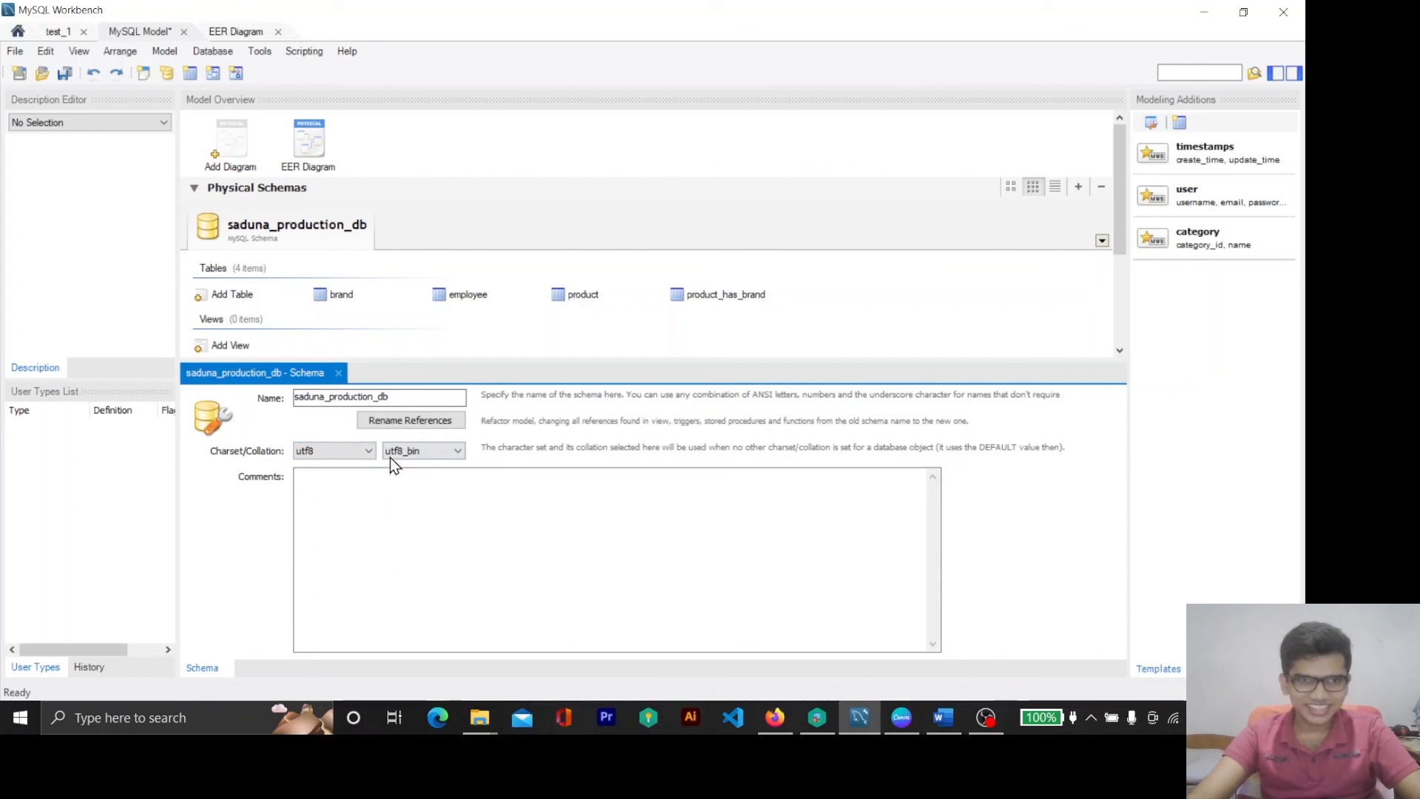
pyautogui.click(423, 421)
pyautogui.click(761, 383)
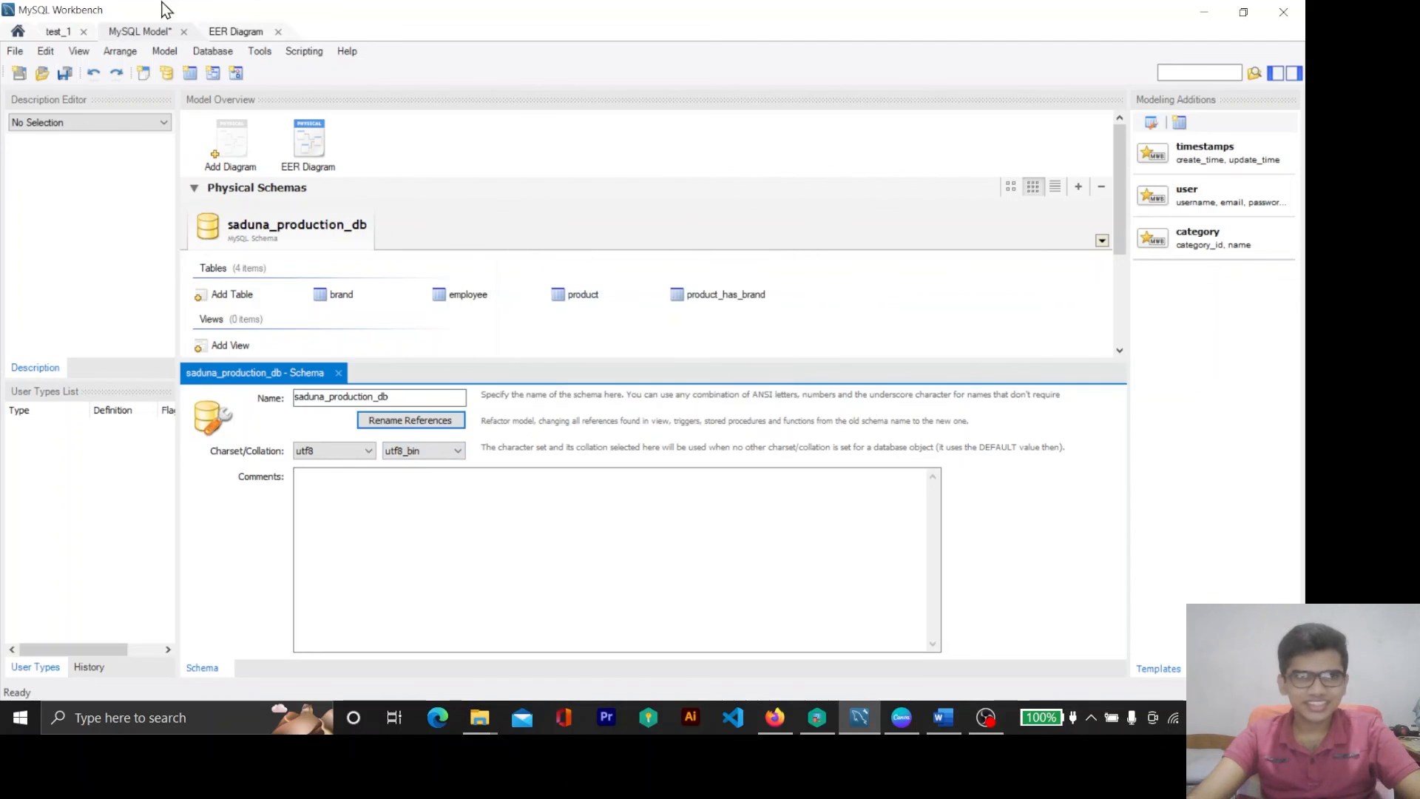
# Forward engineer the renamed saduna_production_db model from the EER diagram with the preset options and close the finished wizard.
pyautogui.click(55, 33)
pyautogui.click(206, 33)
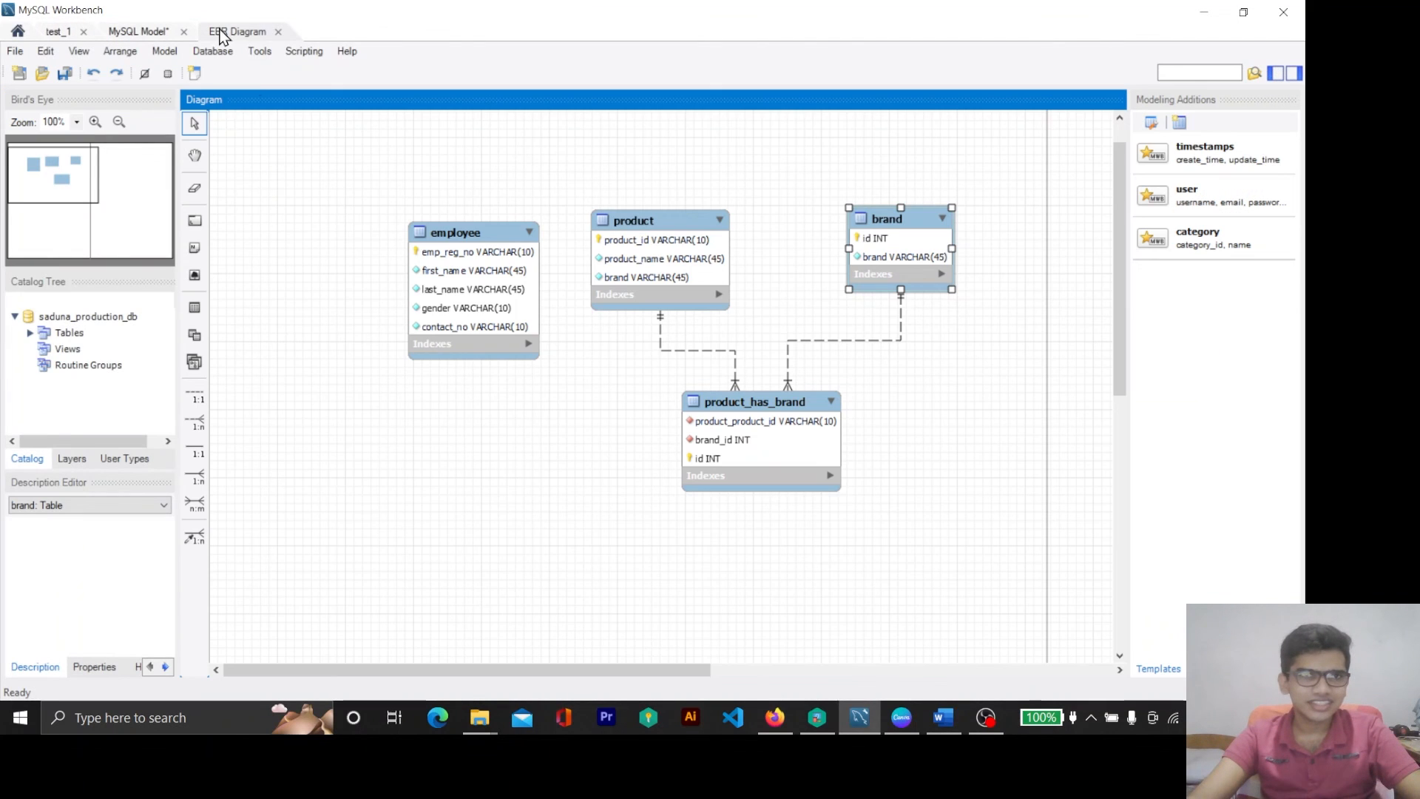
pyautogui.click(194, 51)
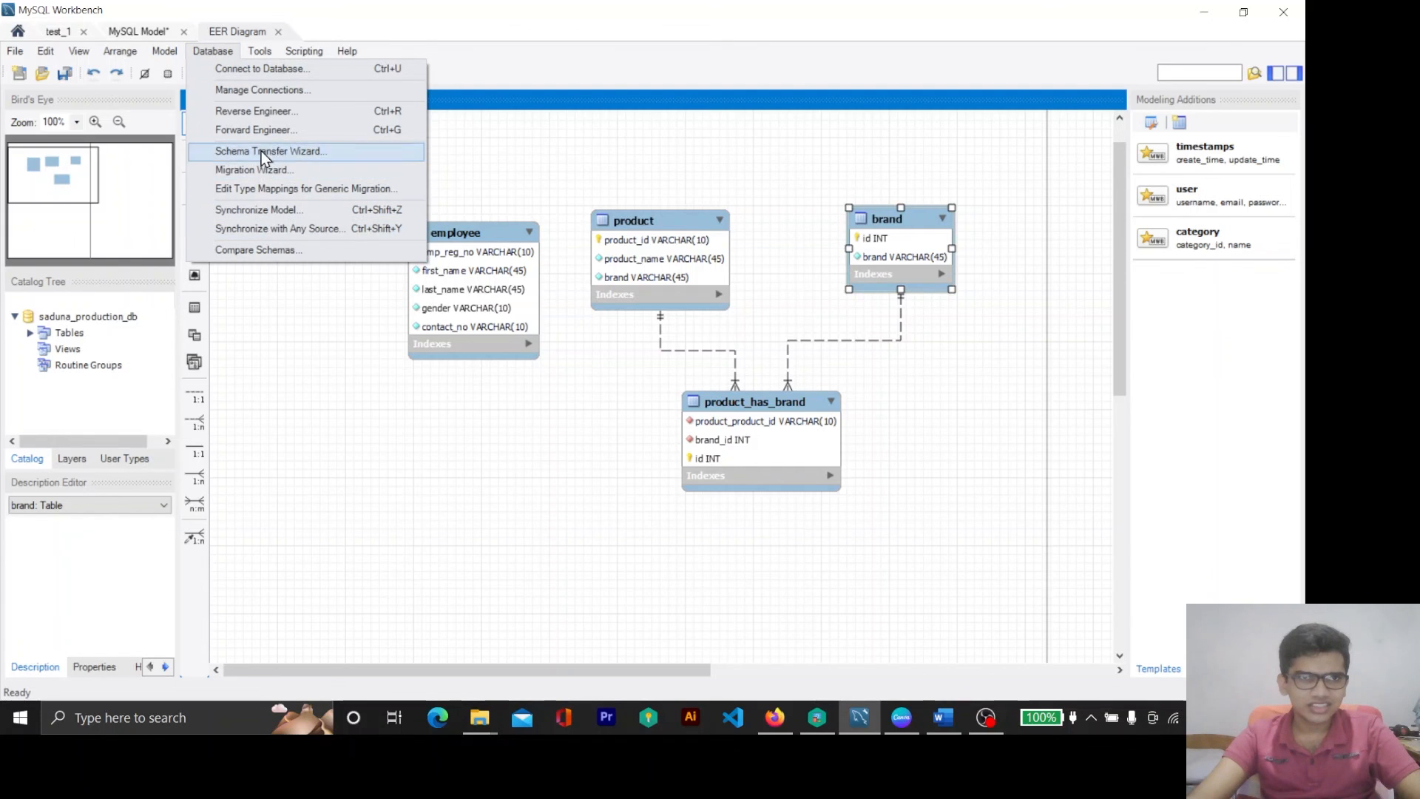
pyautogui.click(259, 130)
pyautogui.click(933, 625)
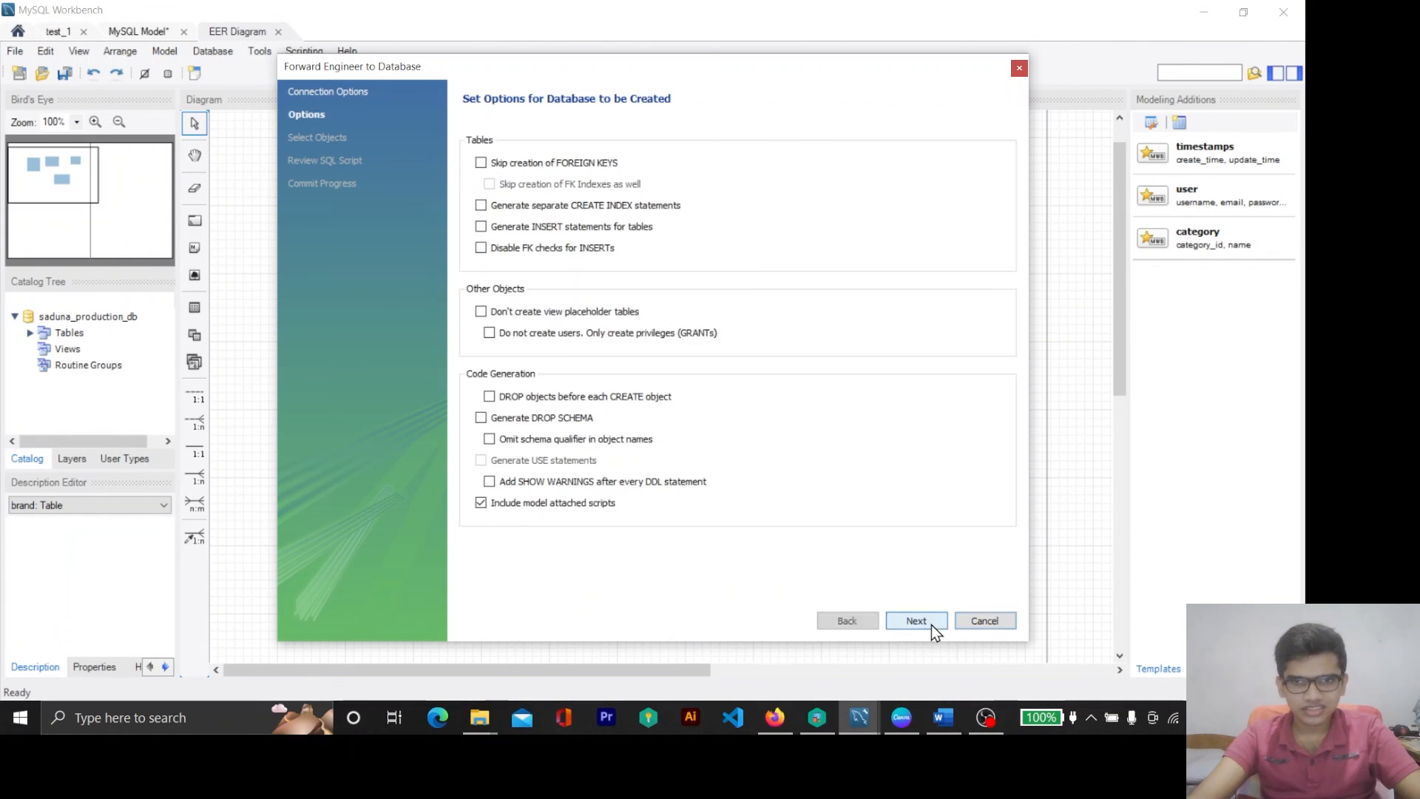
pyautogui.click(934, 625)
pyautogui.click(935, 627)
pyautogui.click(936, 628)
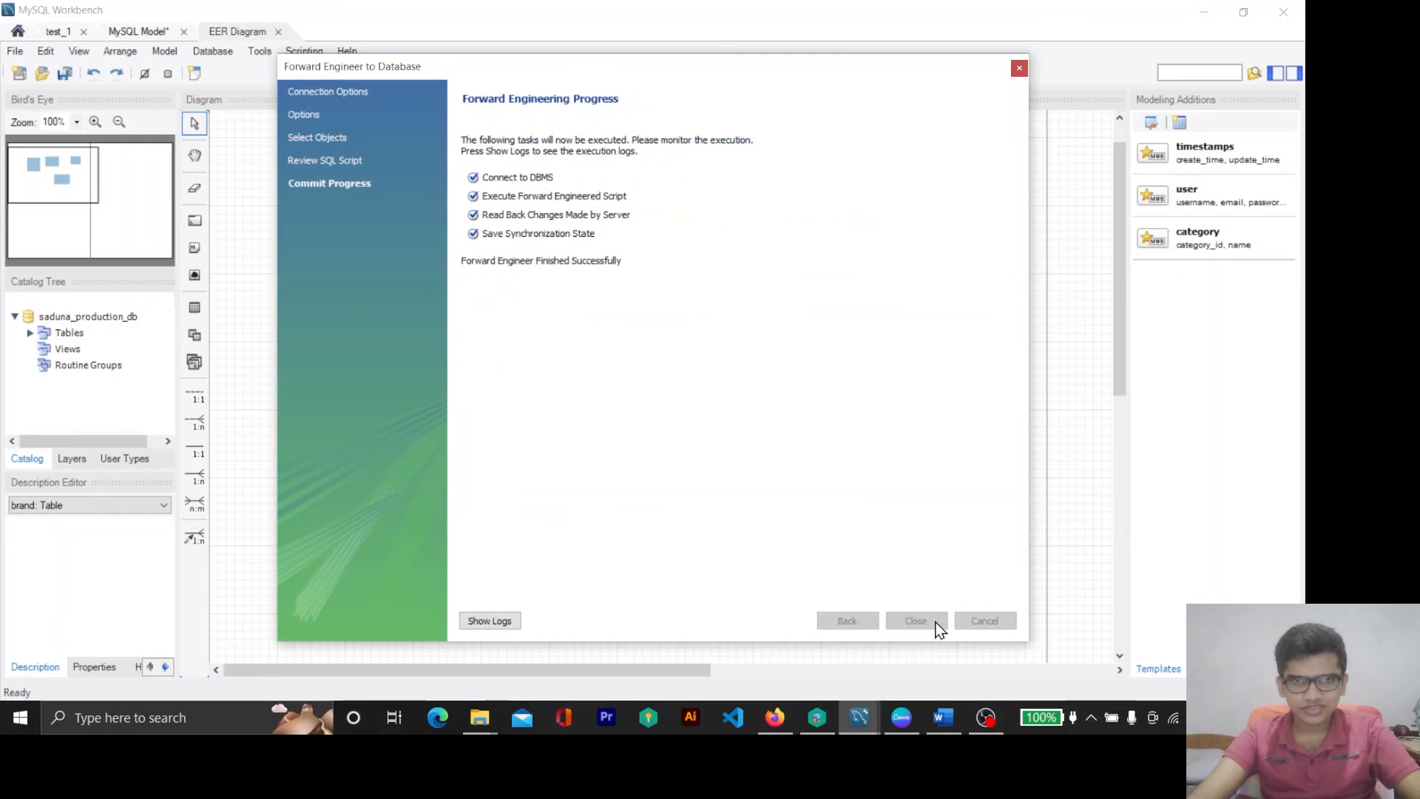
pyautogui.click(935, 625)
# Refresh the schema list of the test_1 connection and expand saduna_production_db down to its tables.
pyautogui.click(63, 39)
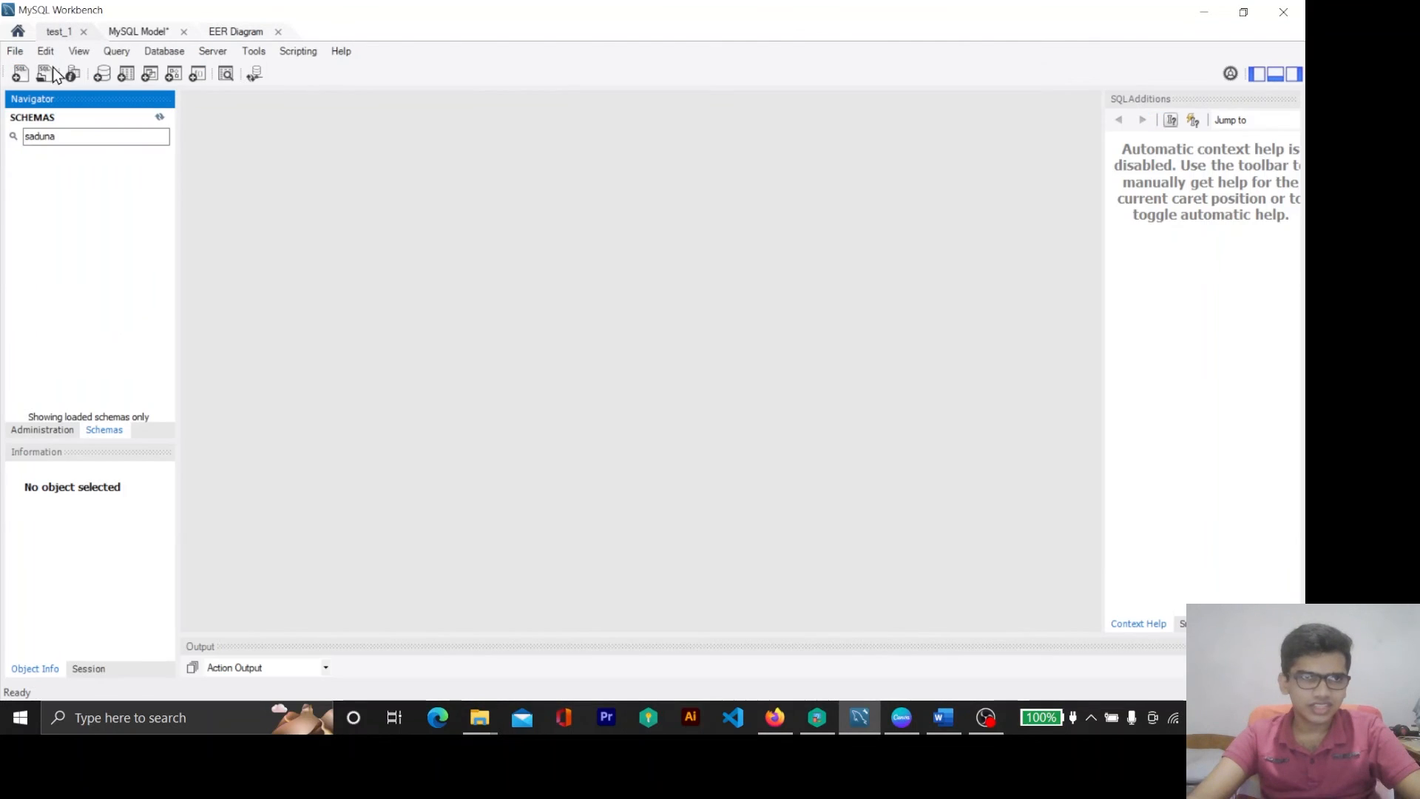
pyautogui.doubleClick(70, 135)
pyautogui.click(159, 117)
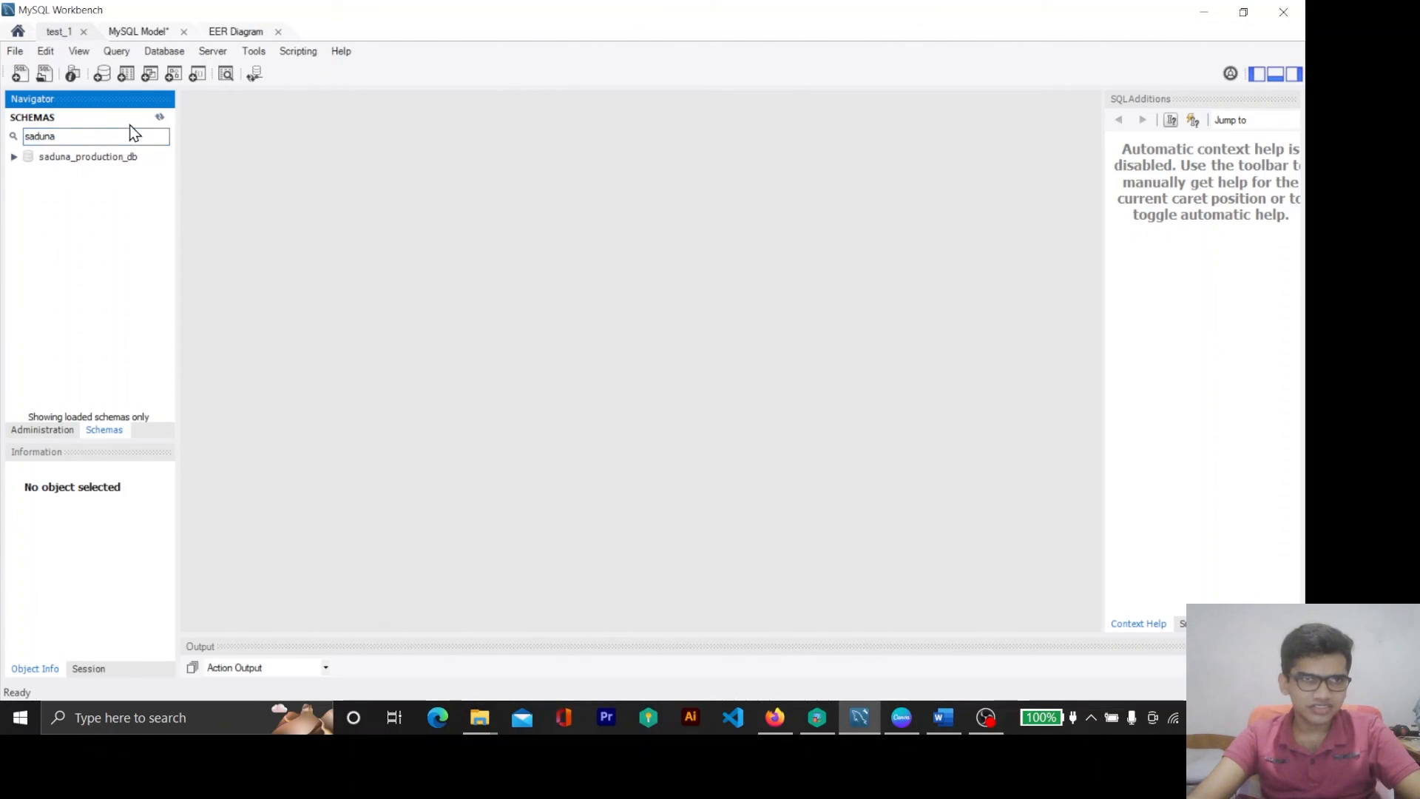
pyautogui.click(19, 157)
pyautogui.click(14, 157)
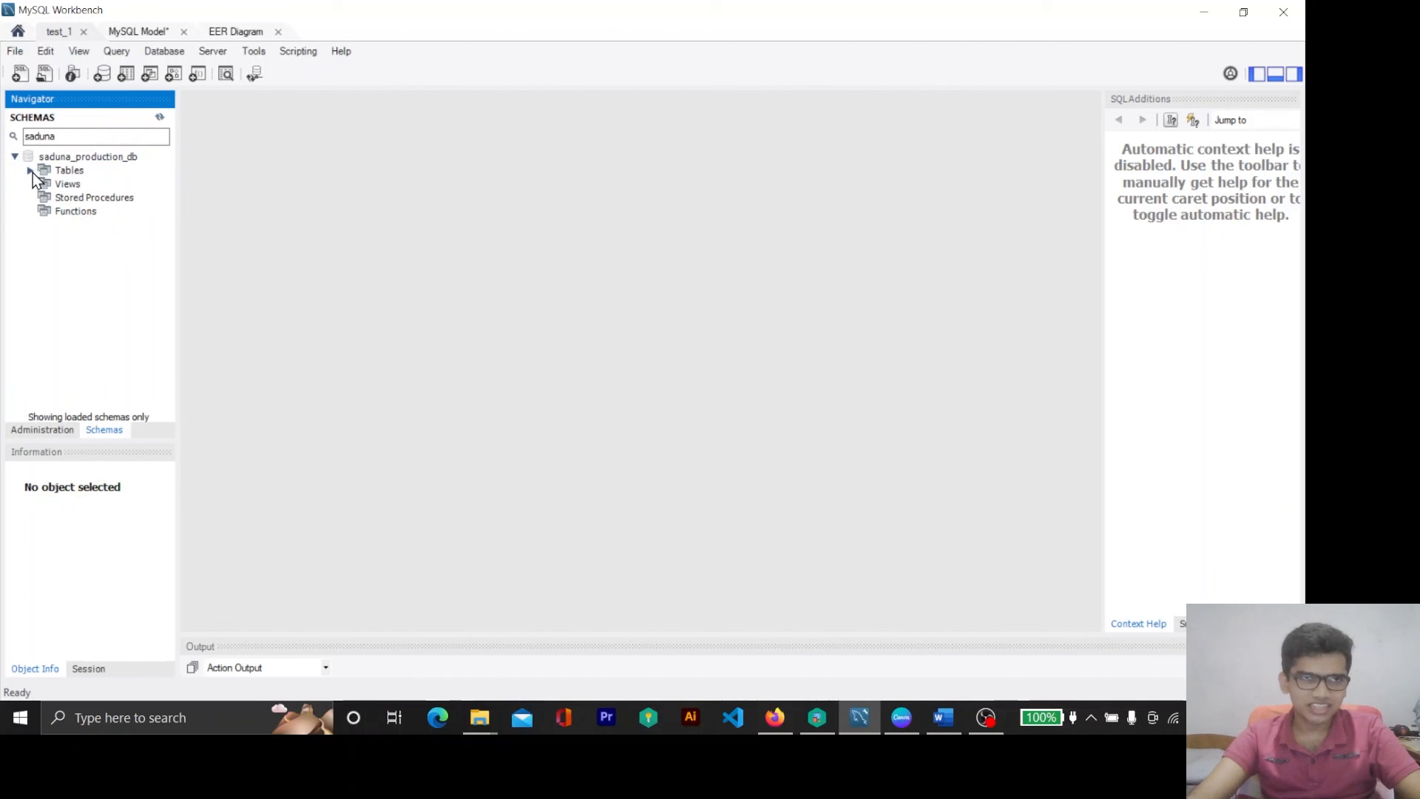
pyautogui.click(31, 171)
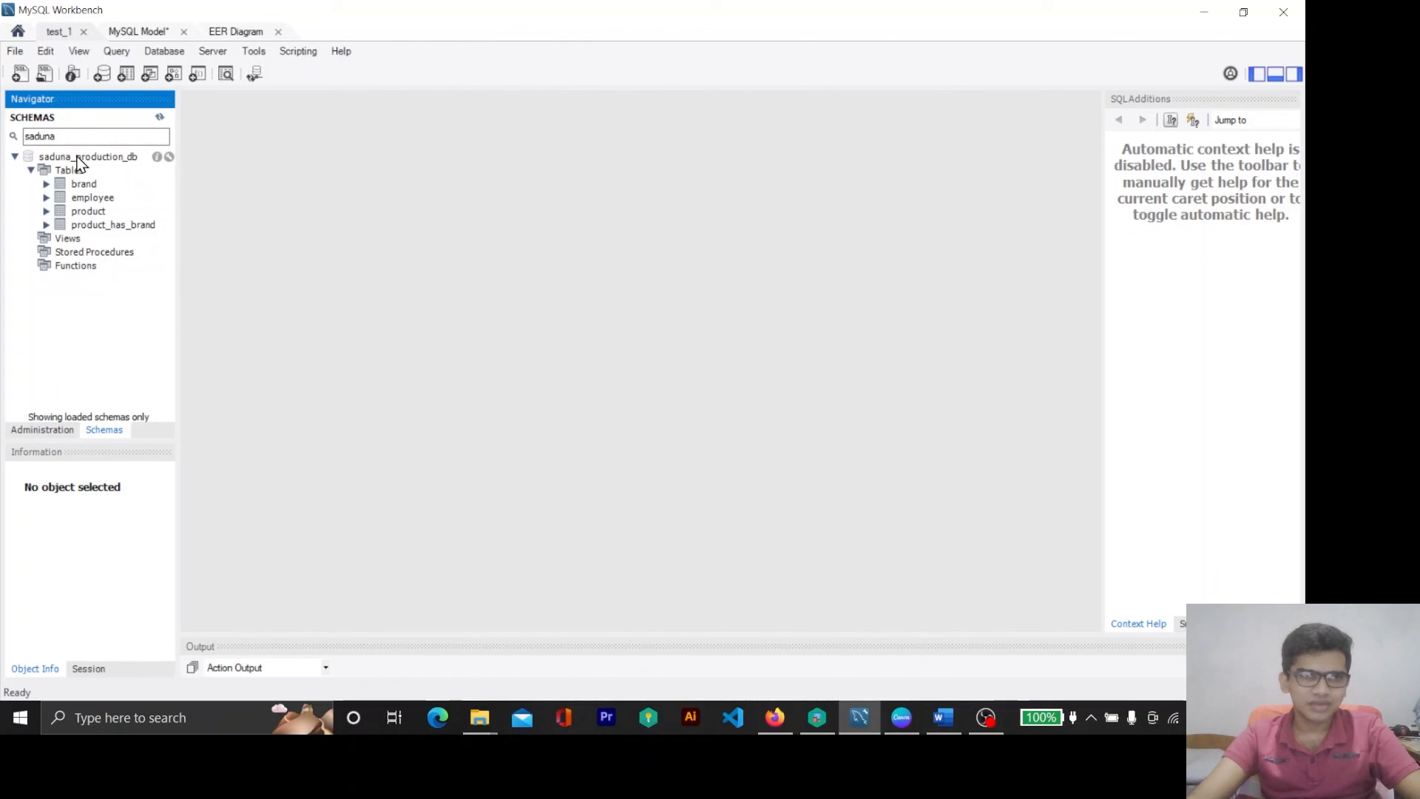
# Examine the columns of the employee, product and product_has_brand tables in the saduna_production_db schema.
pyautogui.click(92, 188)
pyautogui.click(92, 197)
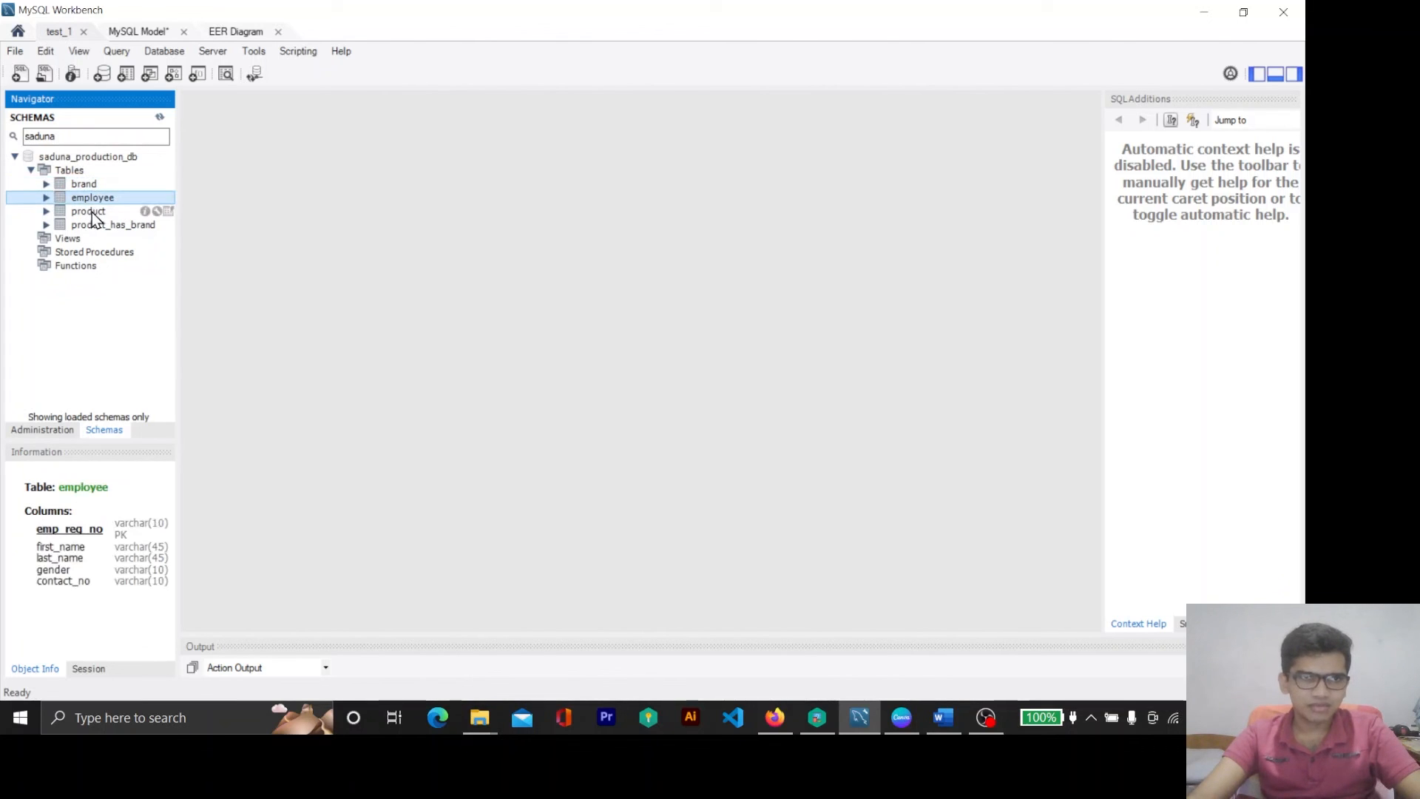
pyautogui.click(92, 211)
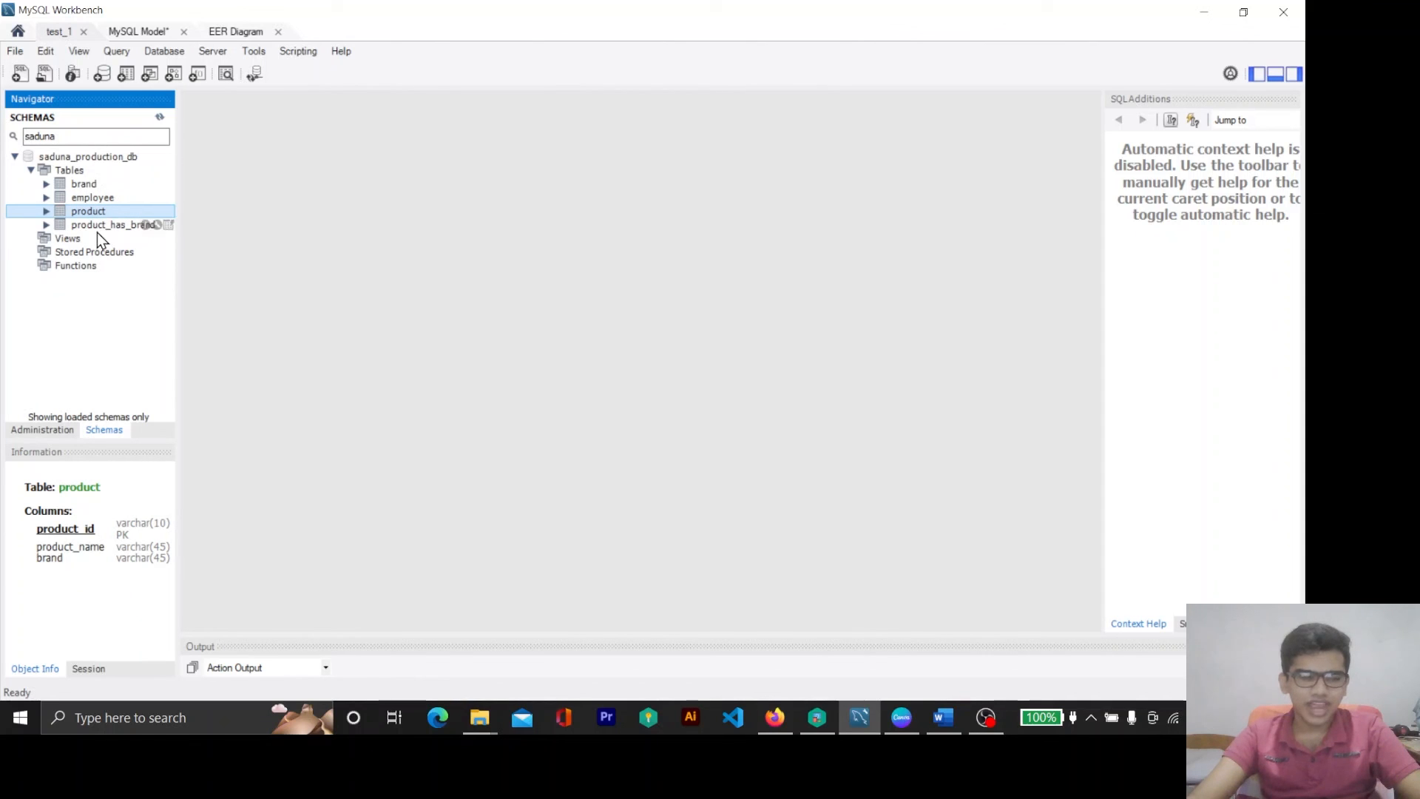
pyautogui.click(96, 231)
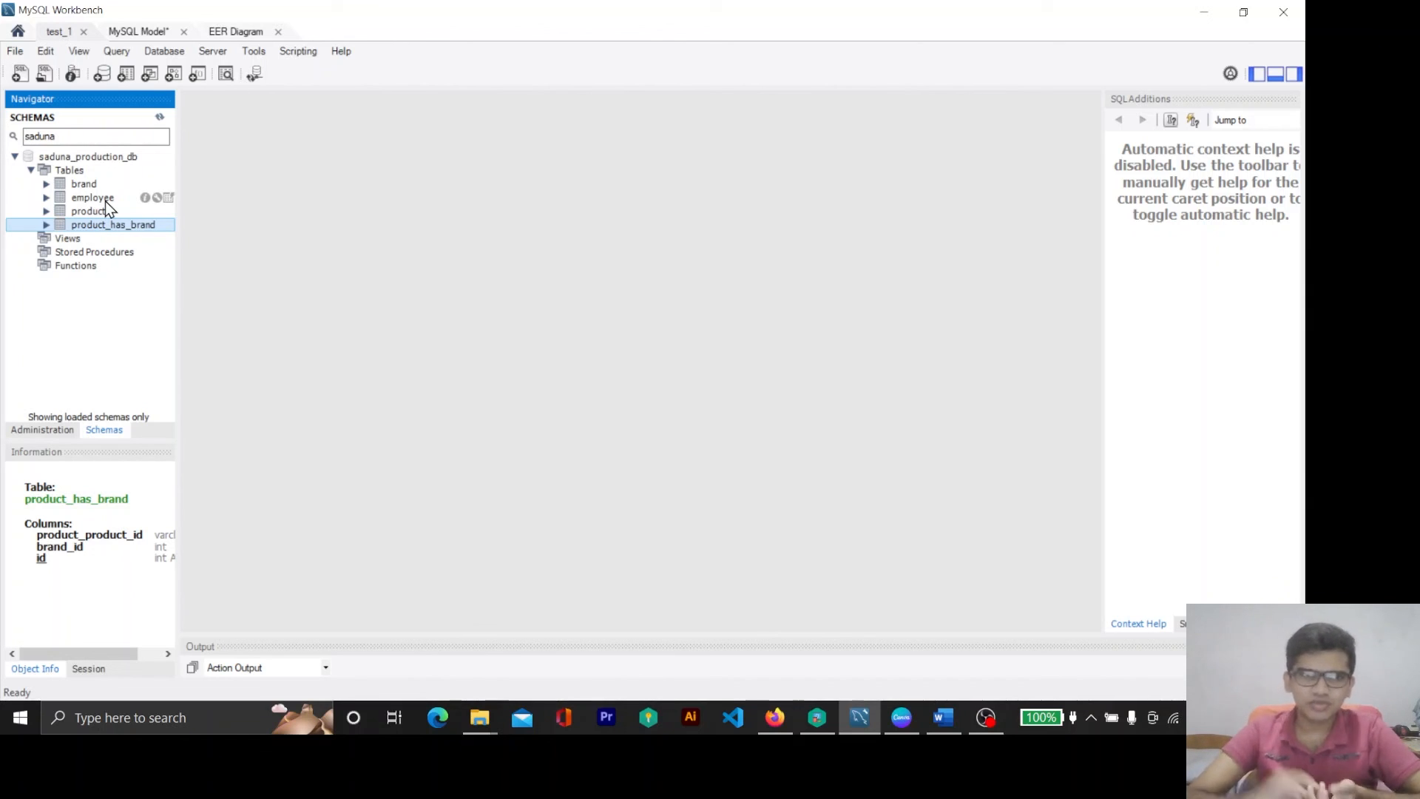
pyautogui.click(108, 198)
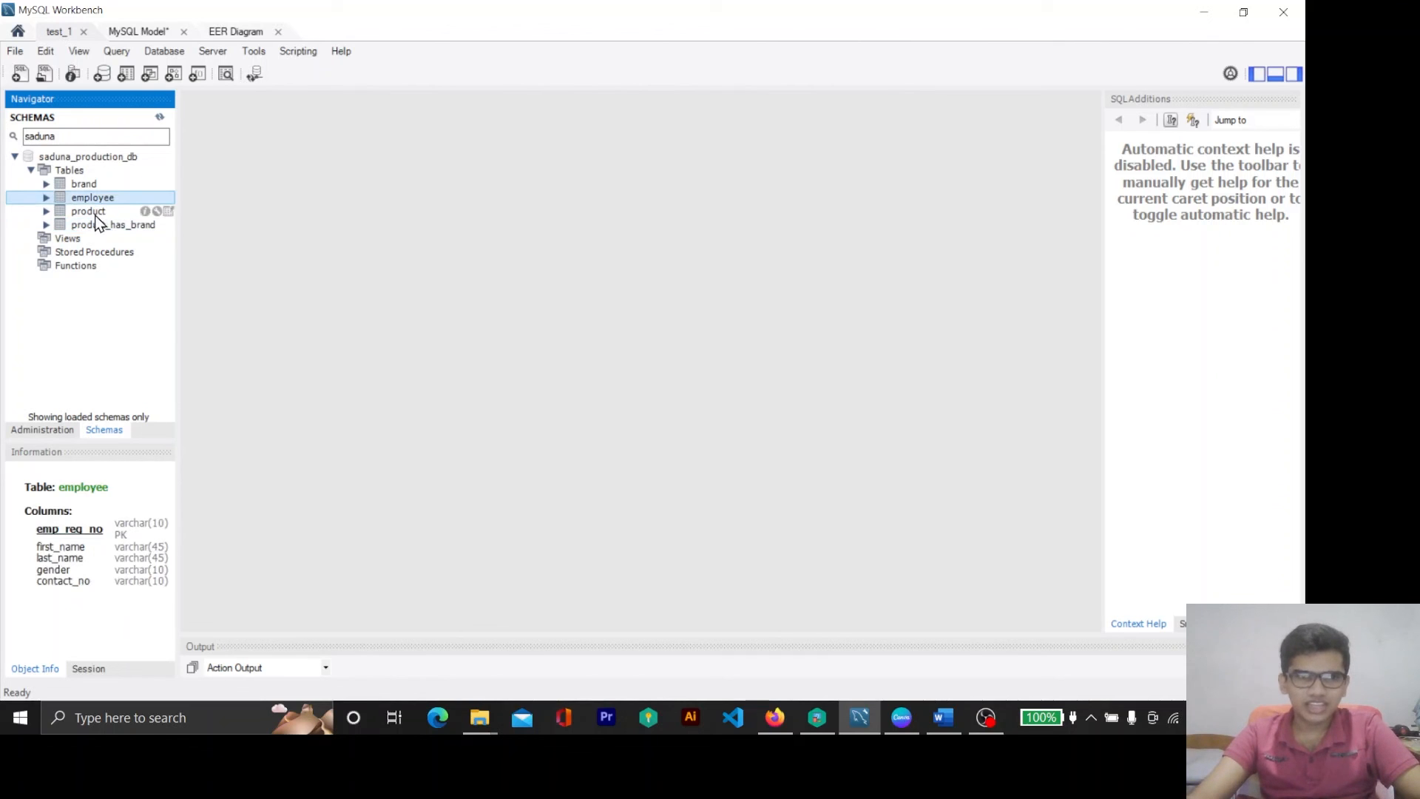
pyautogui.click(96, 212)
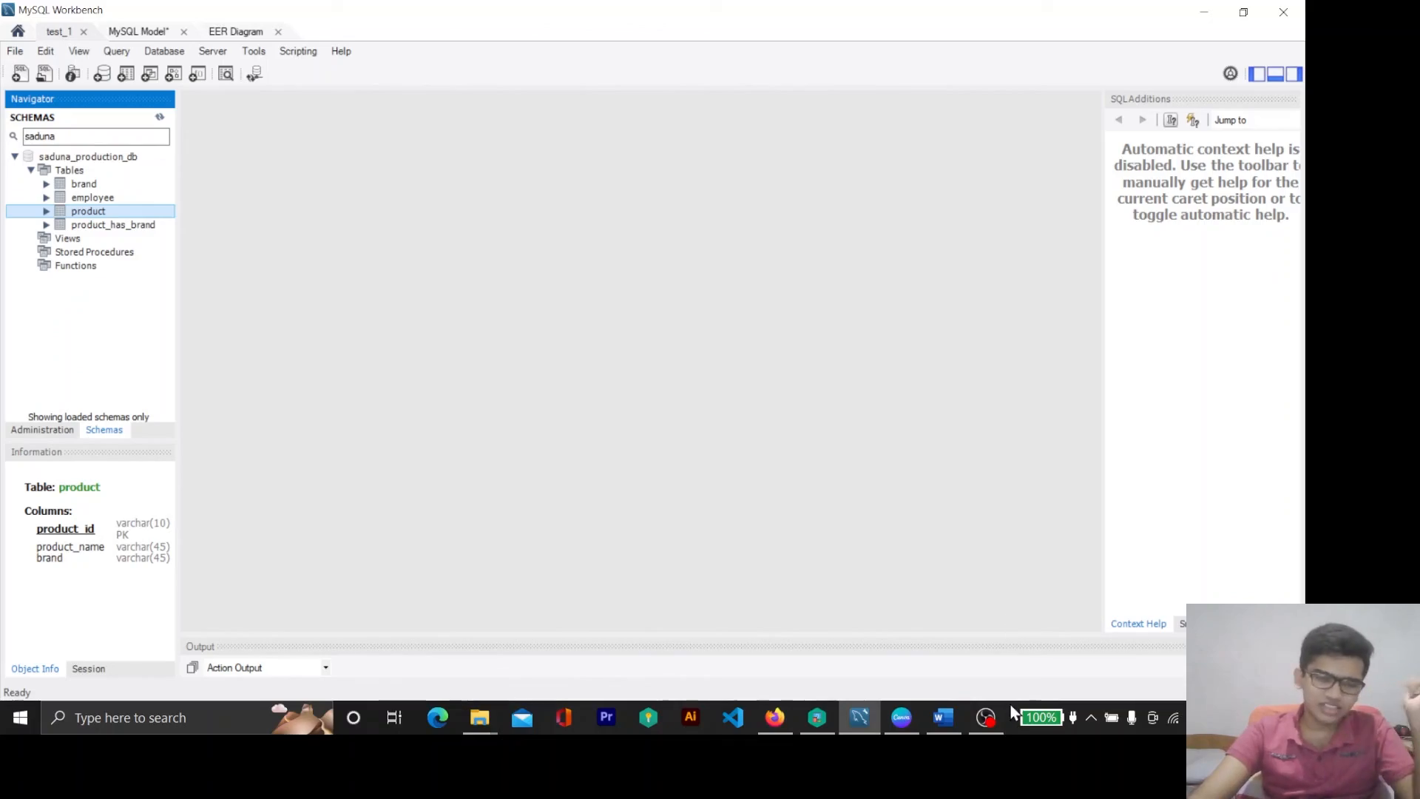
pyautogui.click(991, 714)
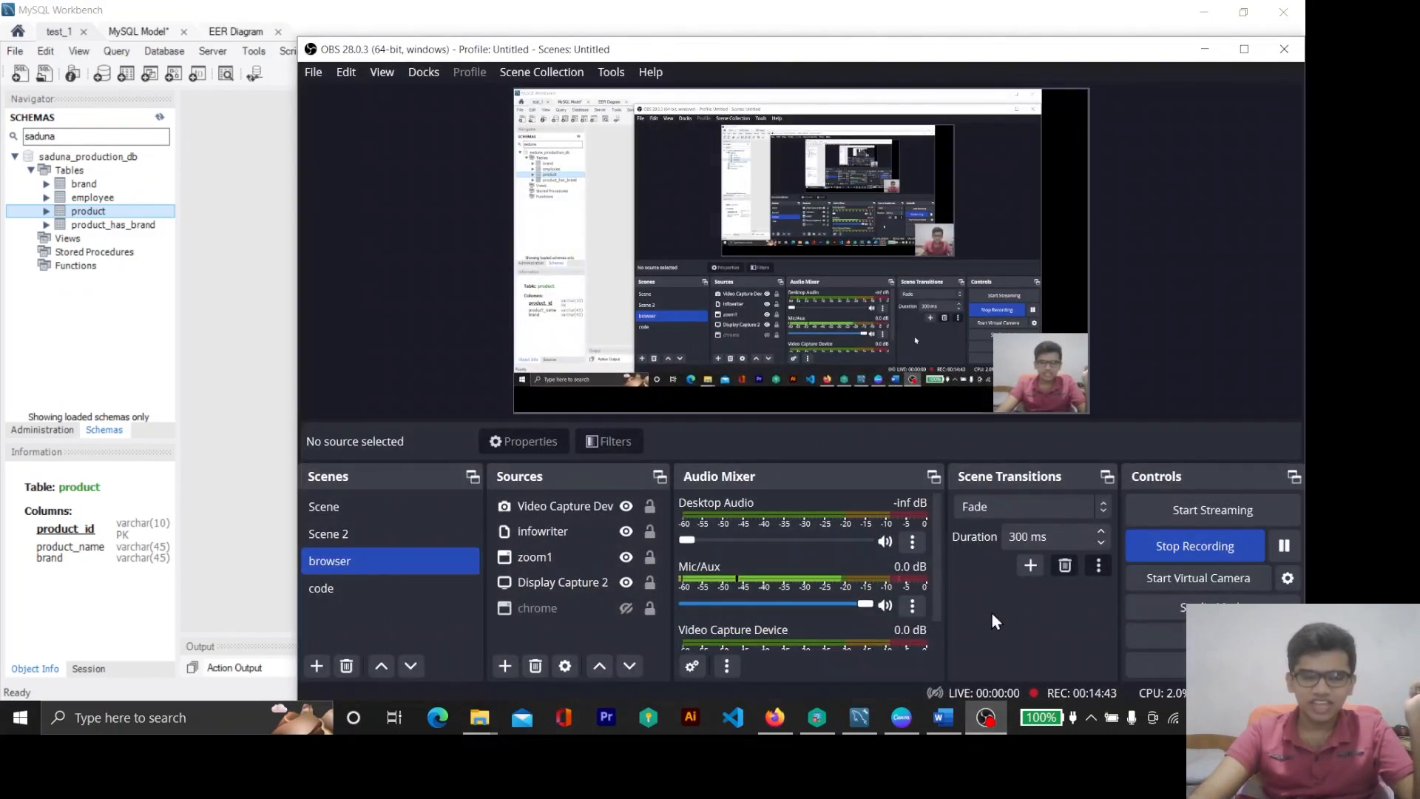